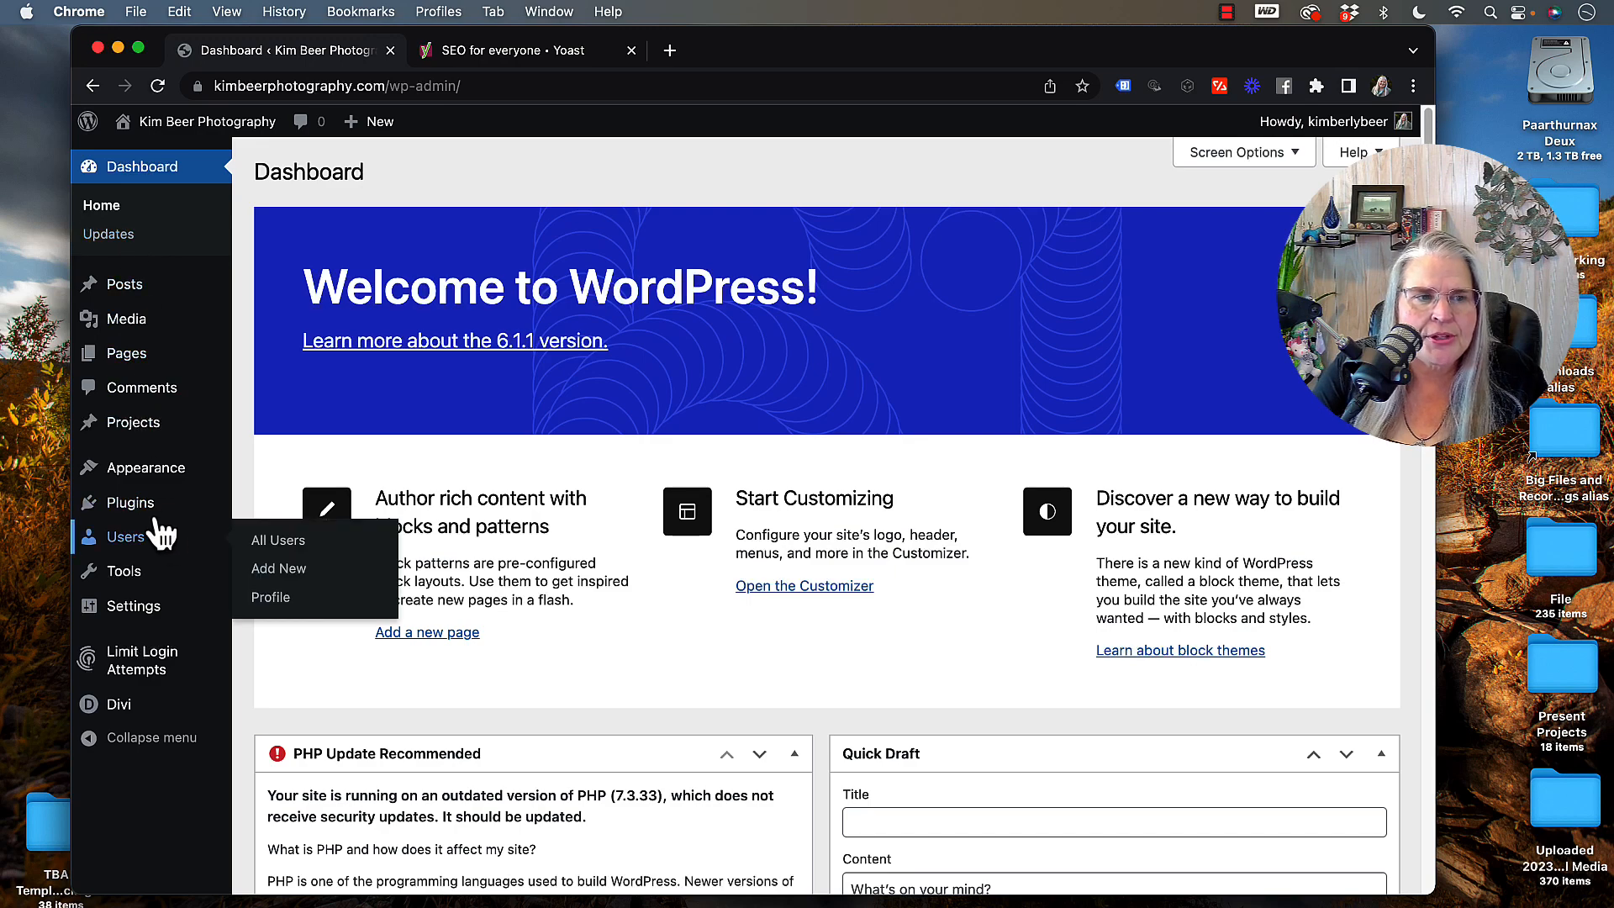
- Search the plugins available to add for "yoast" and install the Yoast SEO plugin
{"action": "mouse_move", "coordinate": [127, 516]}
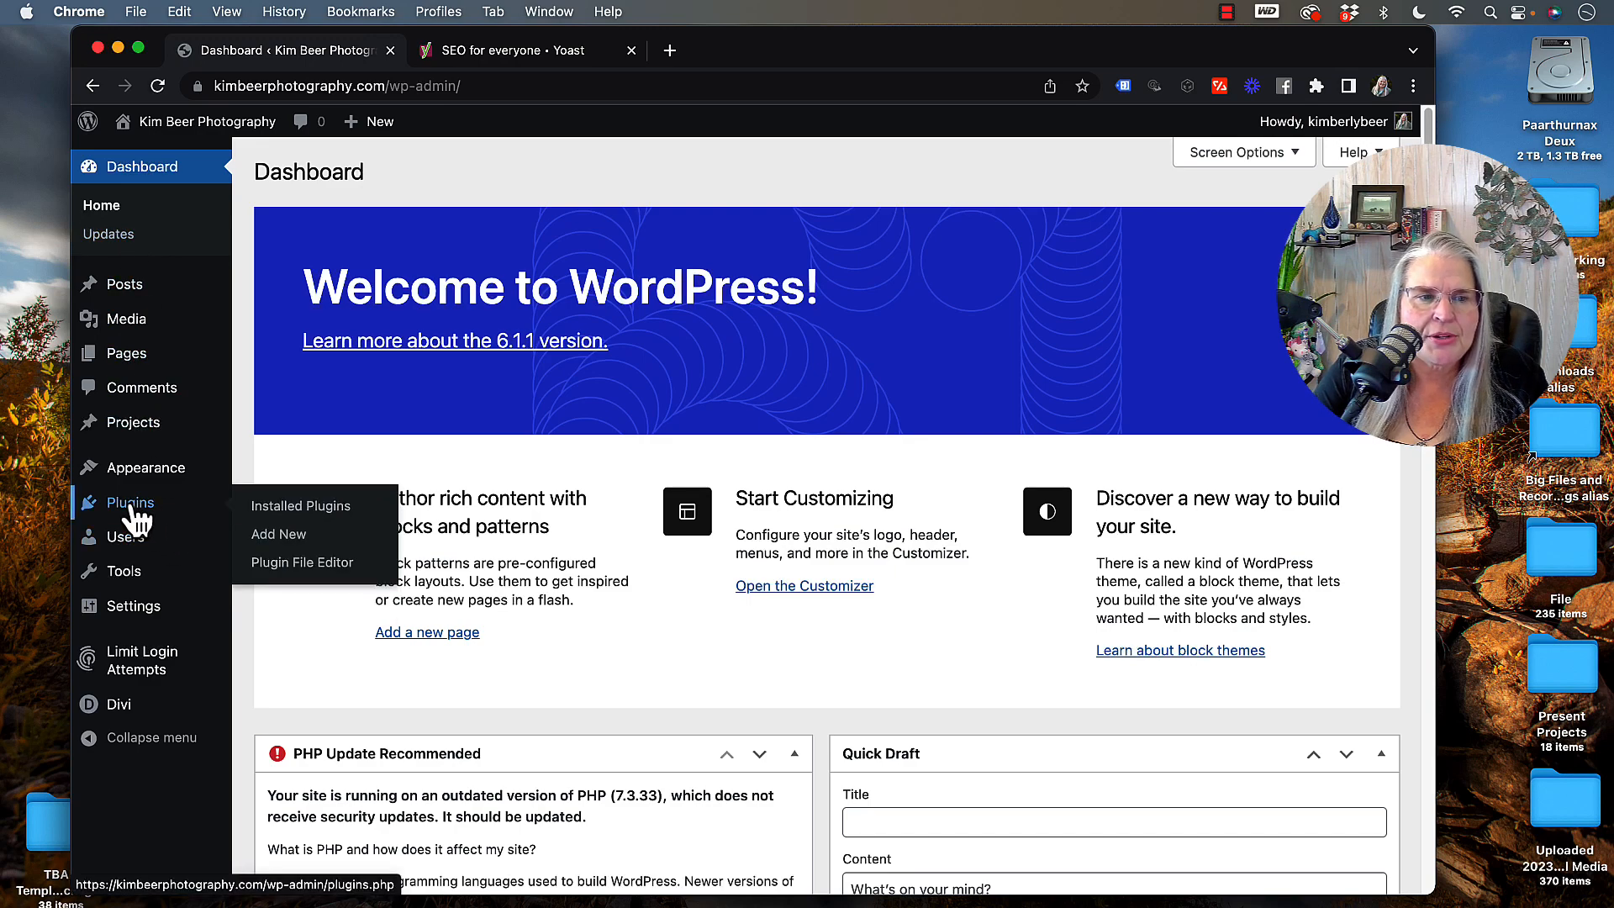
{"action": "left_click", "coordinate": [294, 552]}
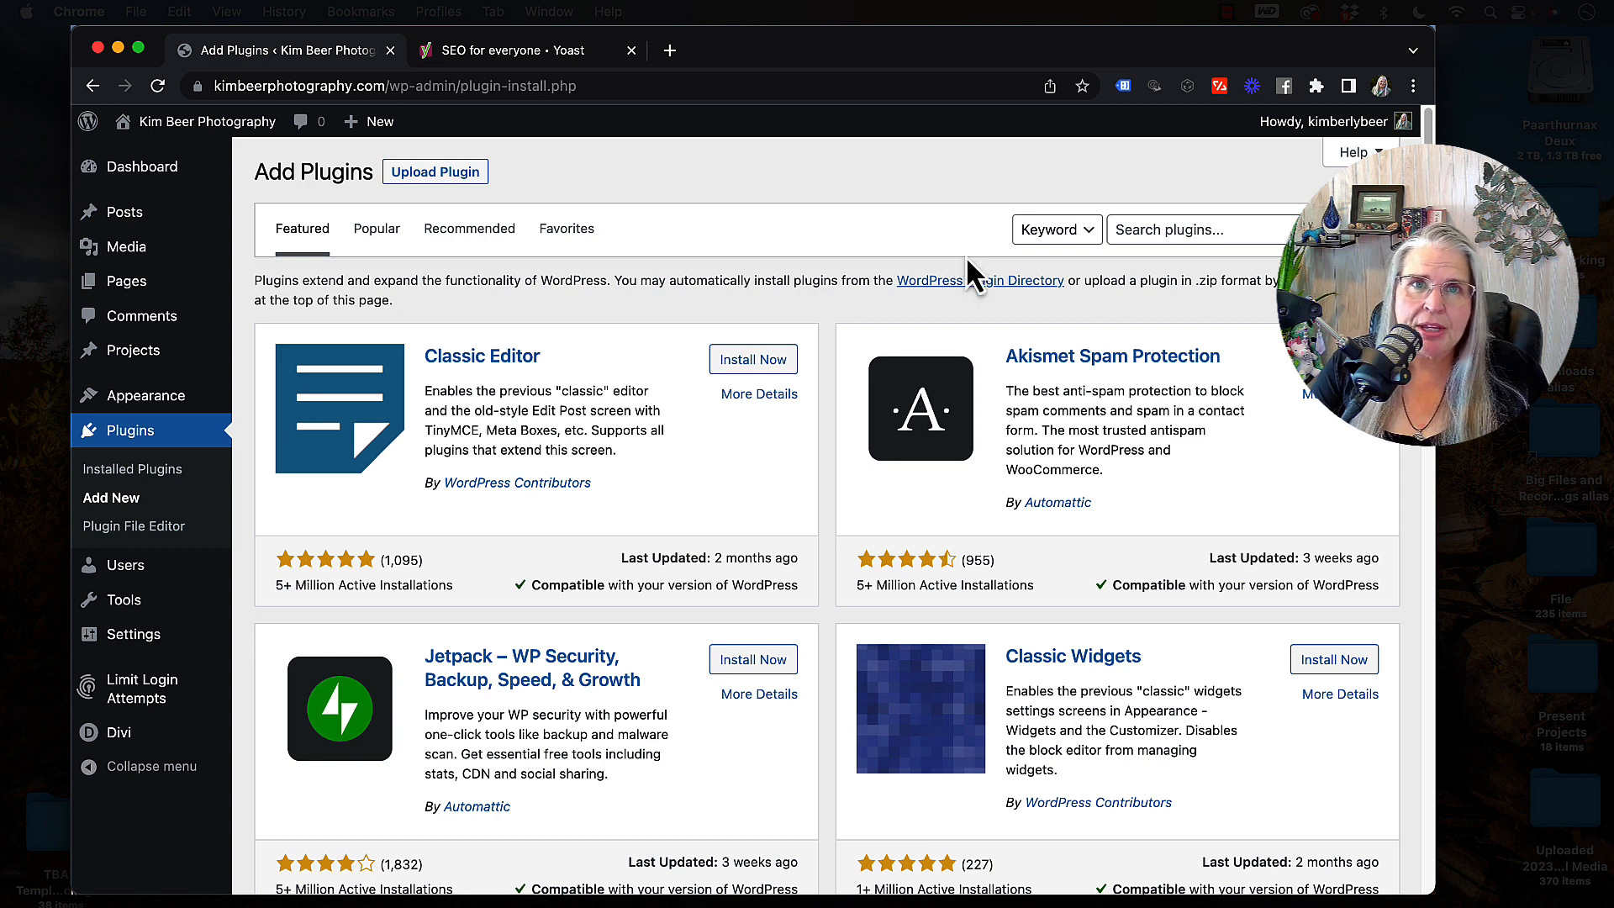
{"action": "left_click", "coordinate": [1193, 236]}
{"action": "type", "text": "yo"}
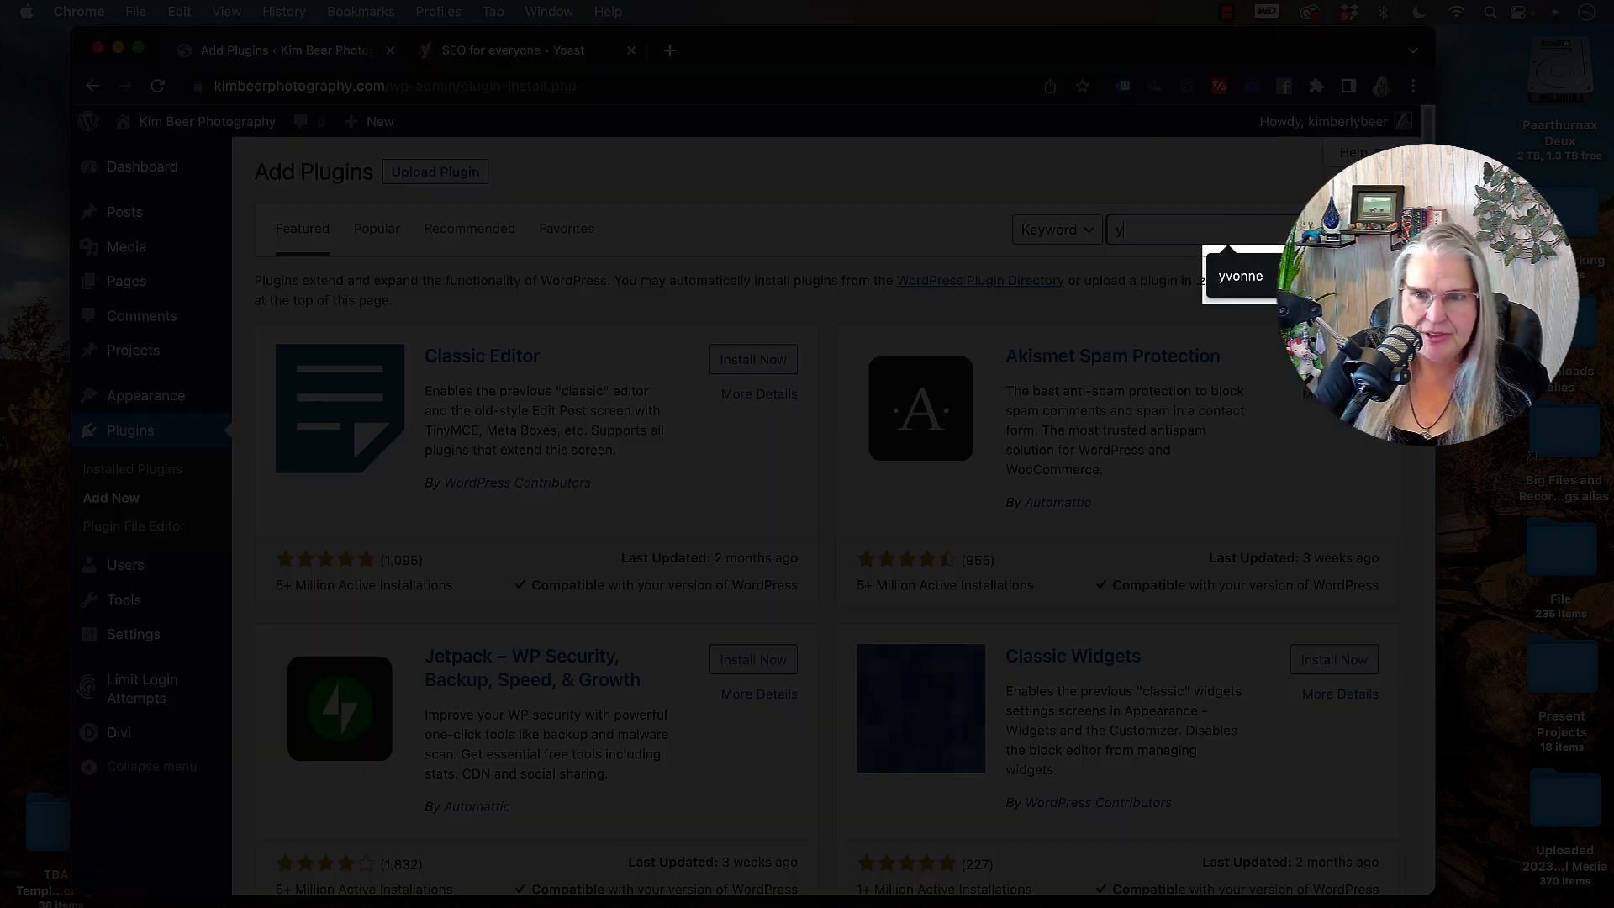
{"action": "type", "text": "ast"}
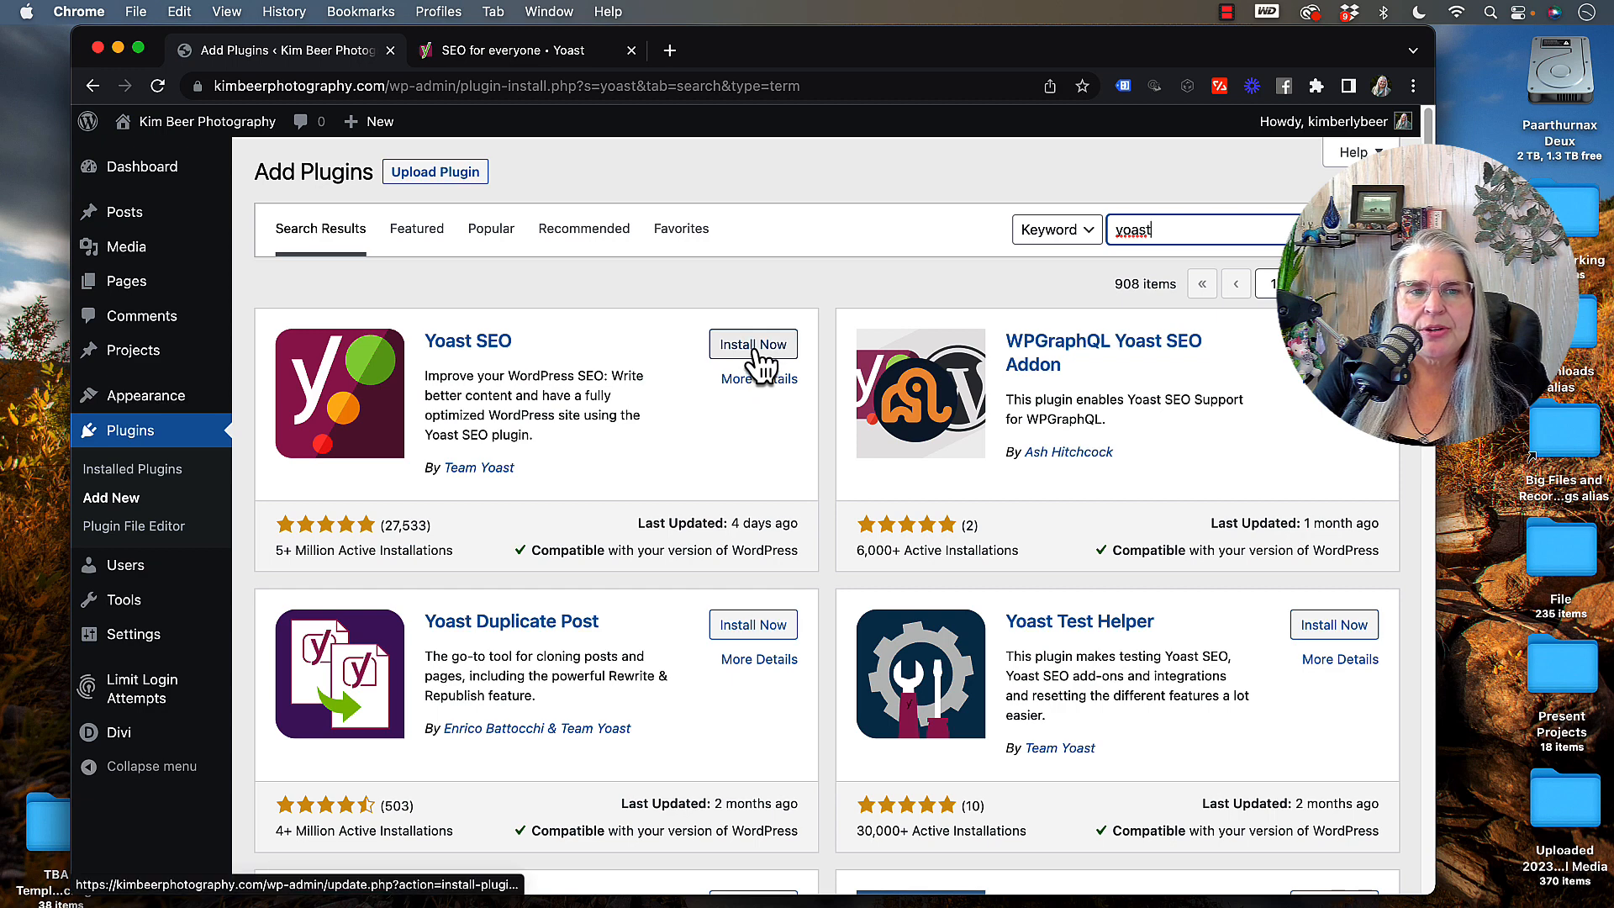
{"action": "left_click", "coordinate": [756, 353]}
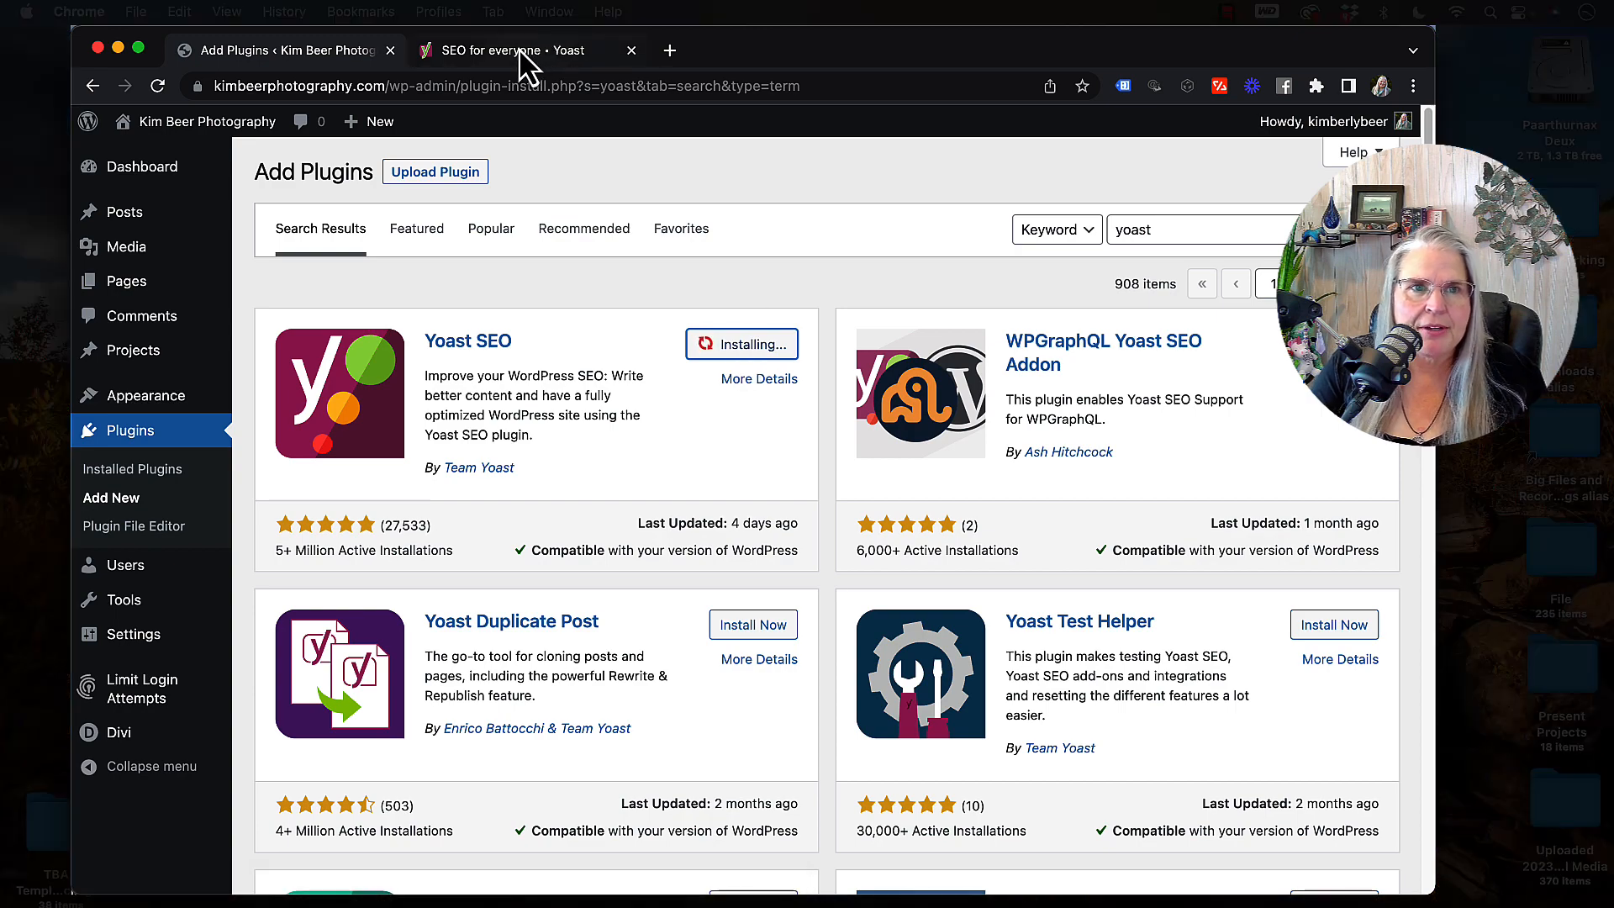
- Look at the Yoast website while the plugin installs, and activate Yoast SEO on the site
{"action": "left_click", "coordinate": [522, 53]}
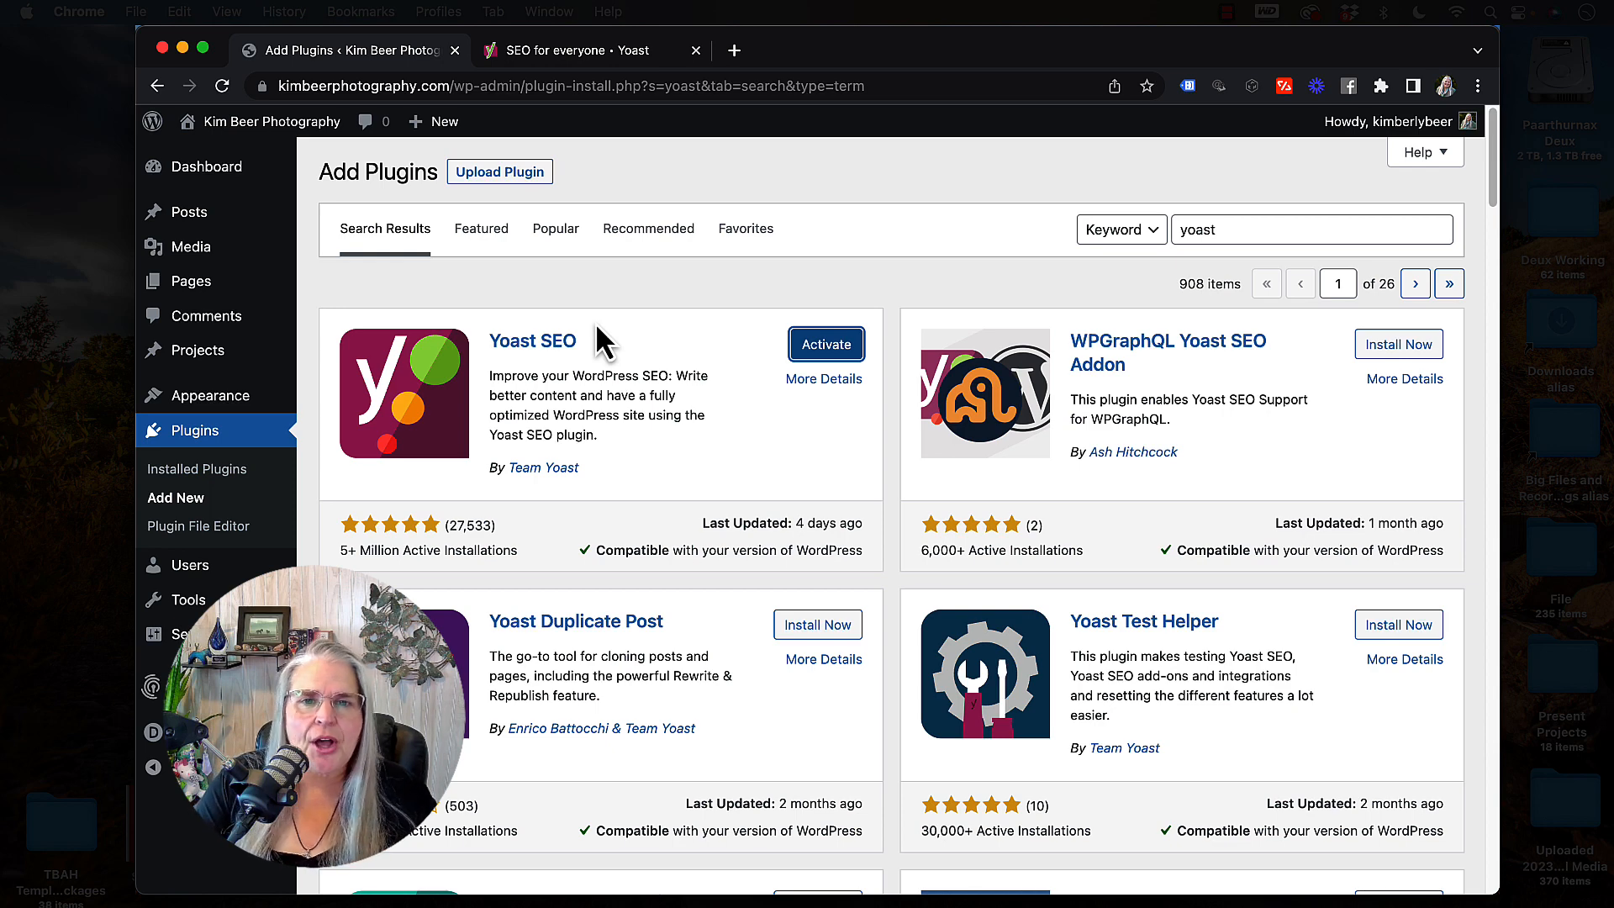
{"action": "left_click", "coordinate": [837, 350]}
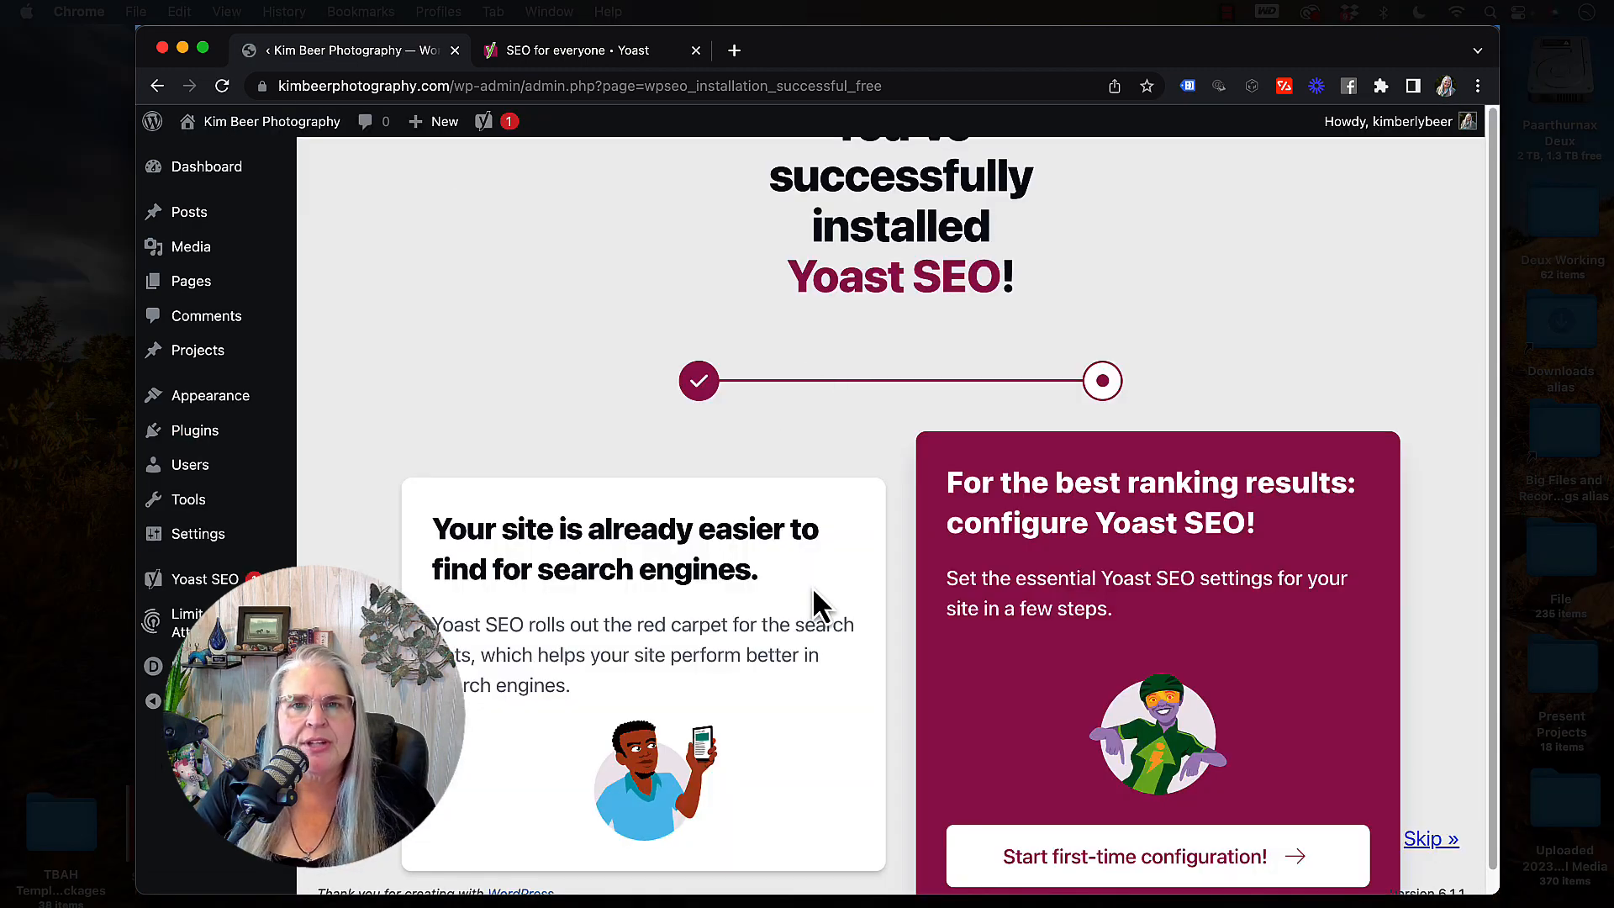
- Start the first-time configuration from Yoast SEO's installation page
{"action": "scroll", "coordinate": [813, 598], "scroll_direction": "down", "scroll_amount": 1}
{"action": "scroll", "coordinate": [848, 479], "scroll_direction": "down", "scroll_amount": 1}
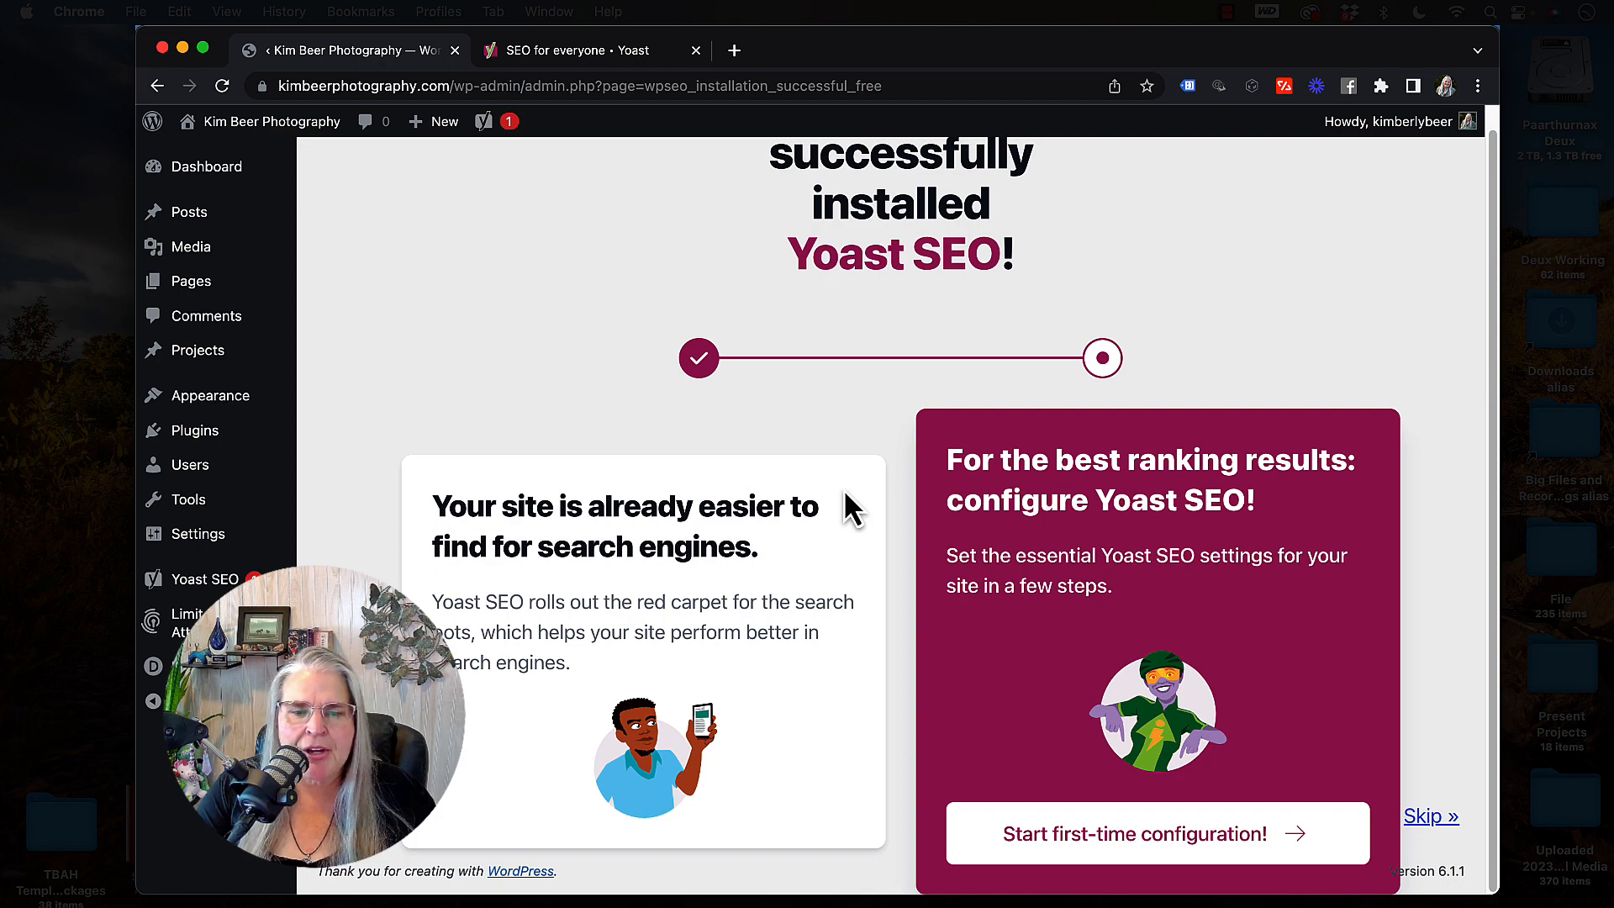
{"action": "left_click_drag", "start_coordinate": [1015, 34], "coordinate": [980, 27]}
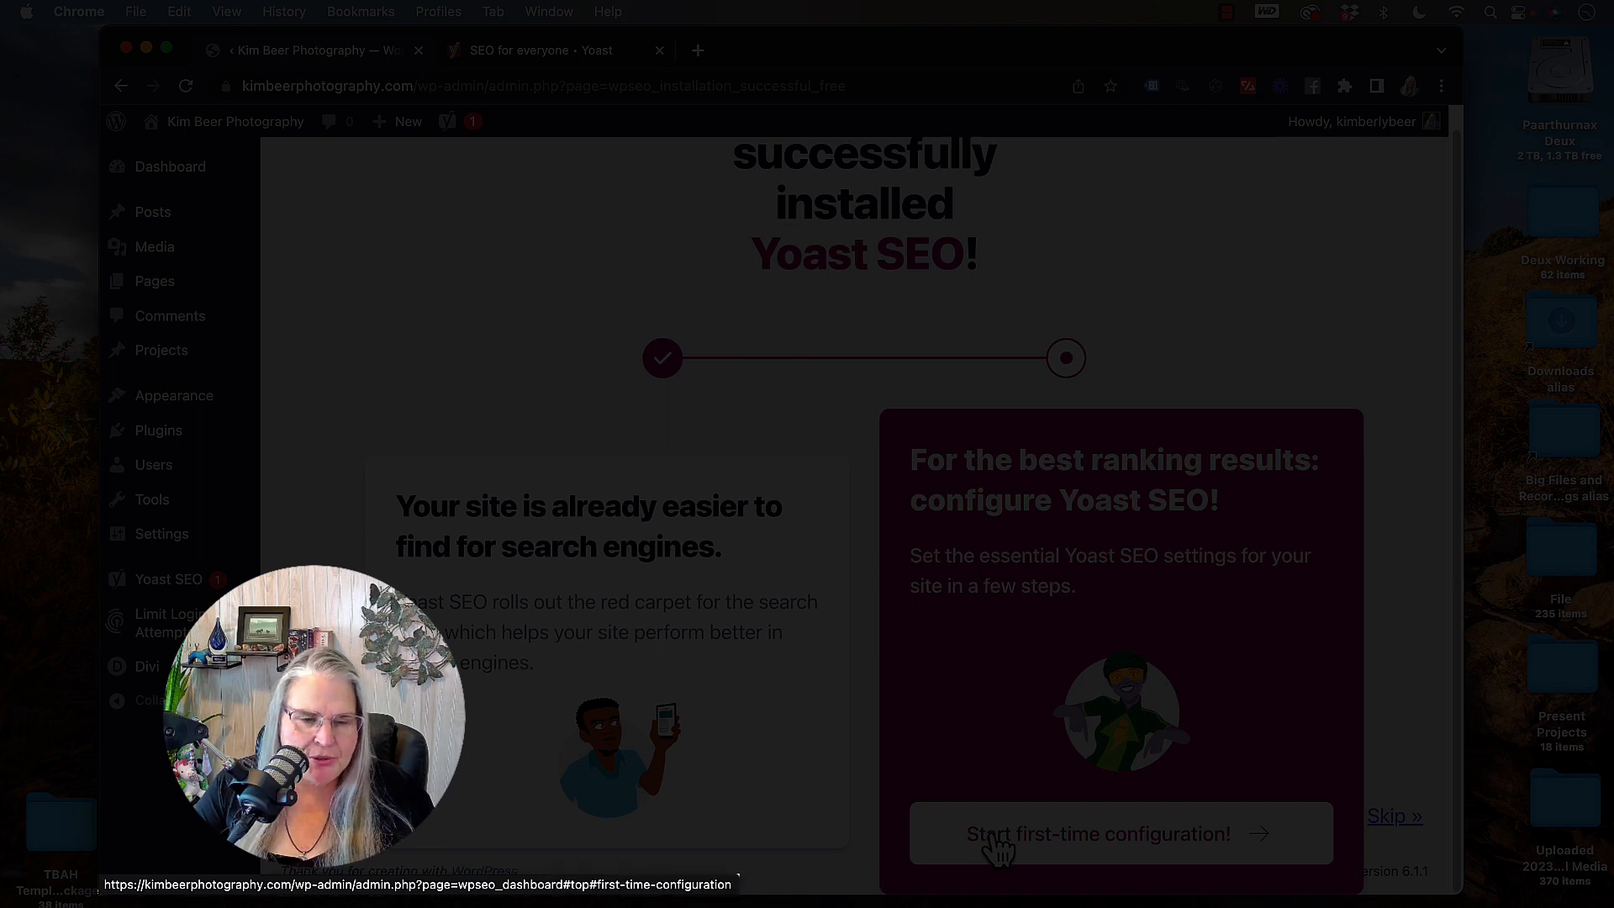
{"action": "left_click", "coordinate": [1109, 845]}
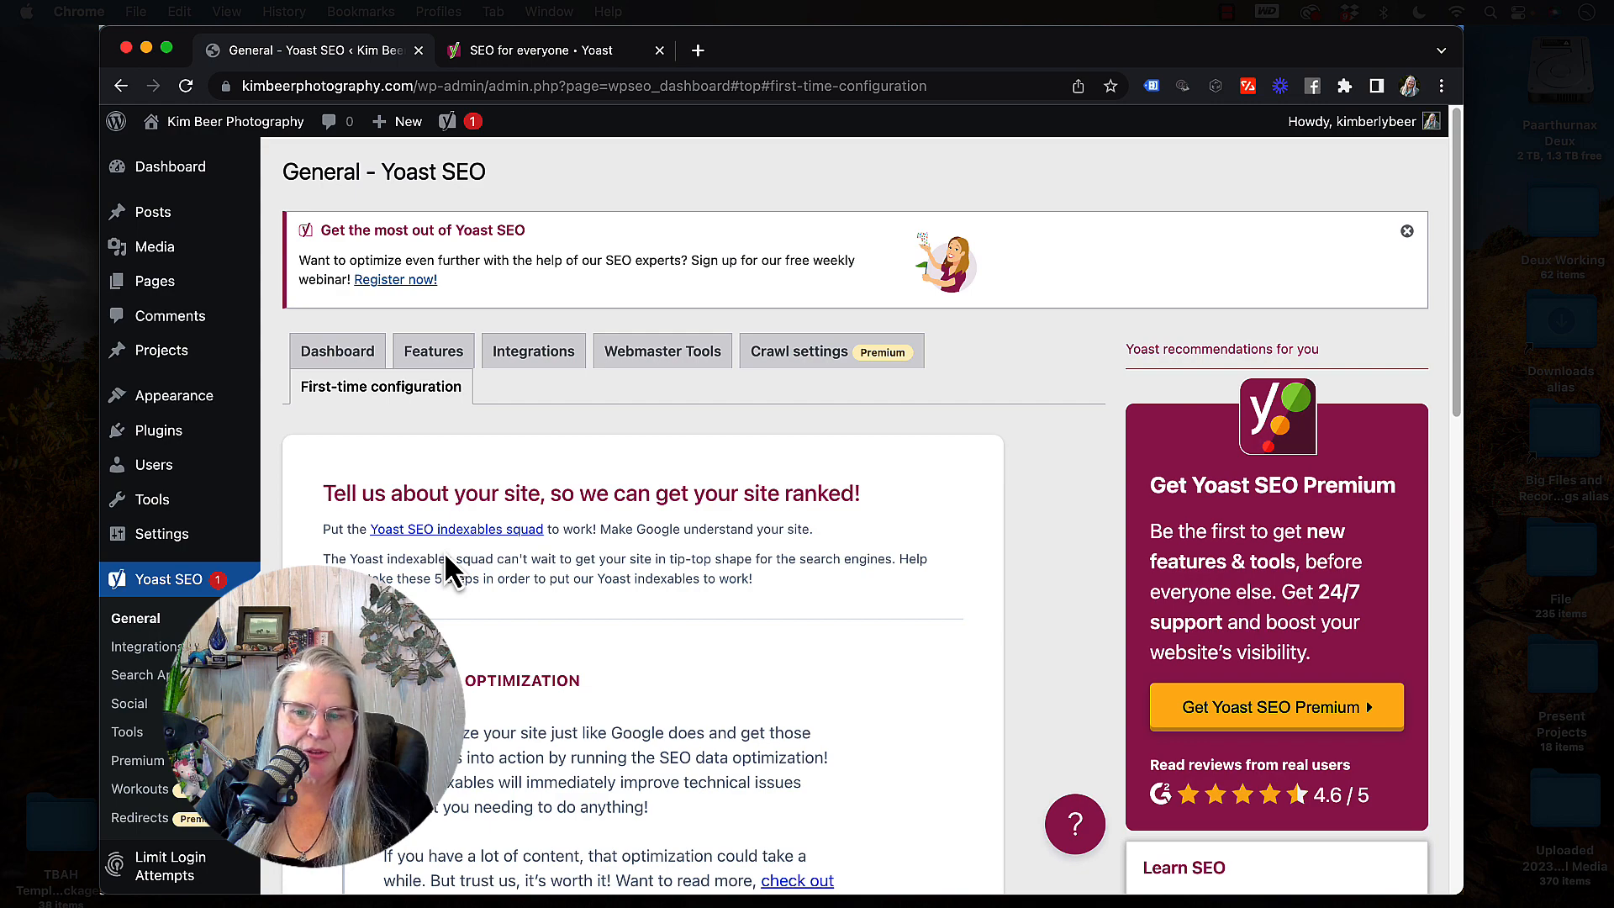
- Examine Yoast SEO's first-time configuration steps, Integrations and Webmaster Tools verification settings, and return to the first-time configuration
{"action": "scroll", "coordinate": [684, 698], "scroll_direction": "down", "scroll_amount": 5}
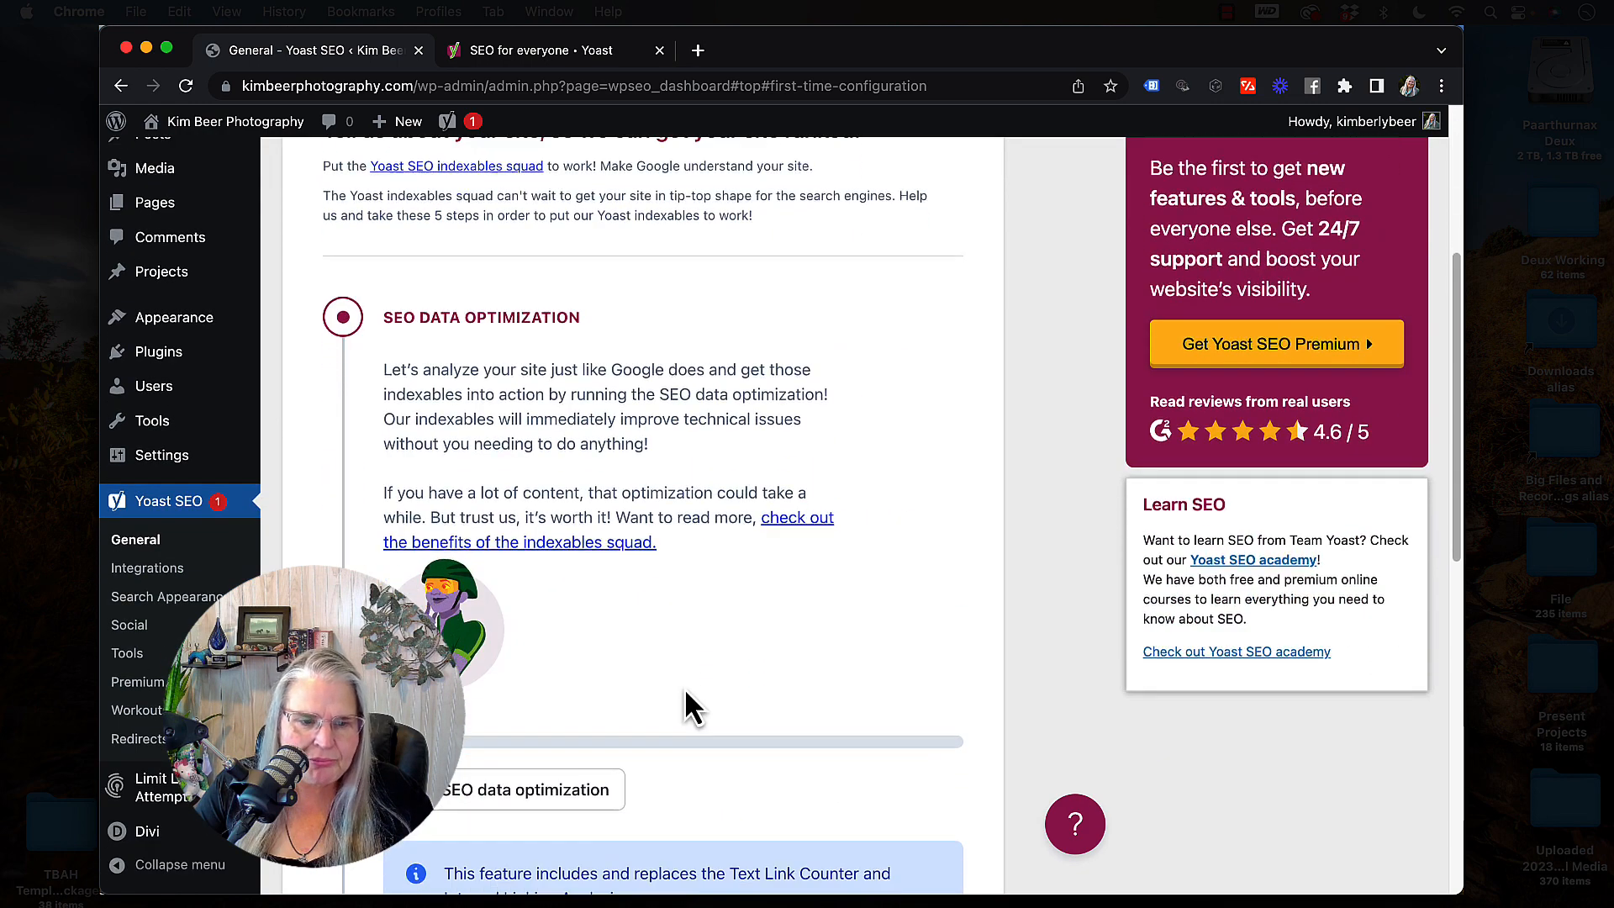
{"action": "scroll", "coordinate": [686, 697], "scroll_direction": "down", "scroll_amount": 8}
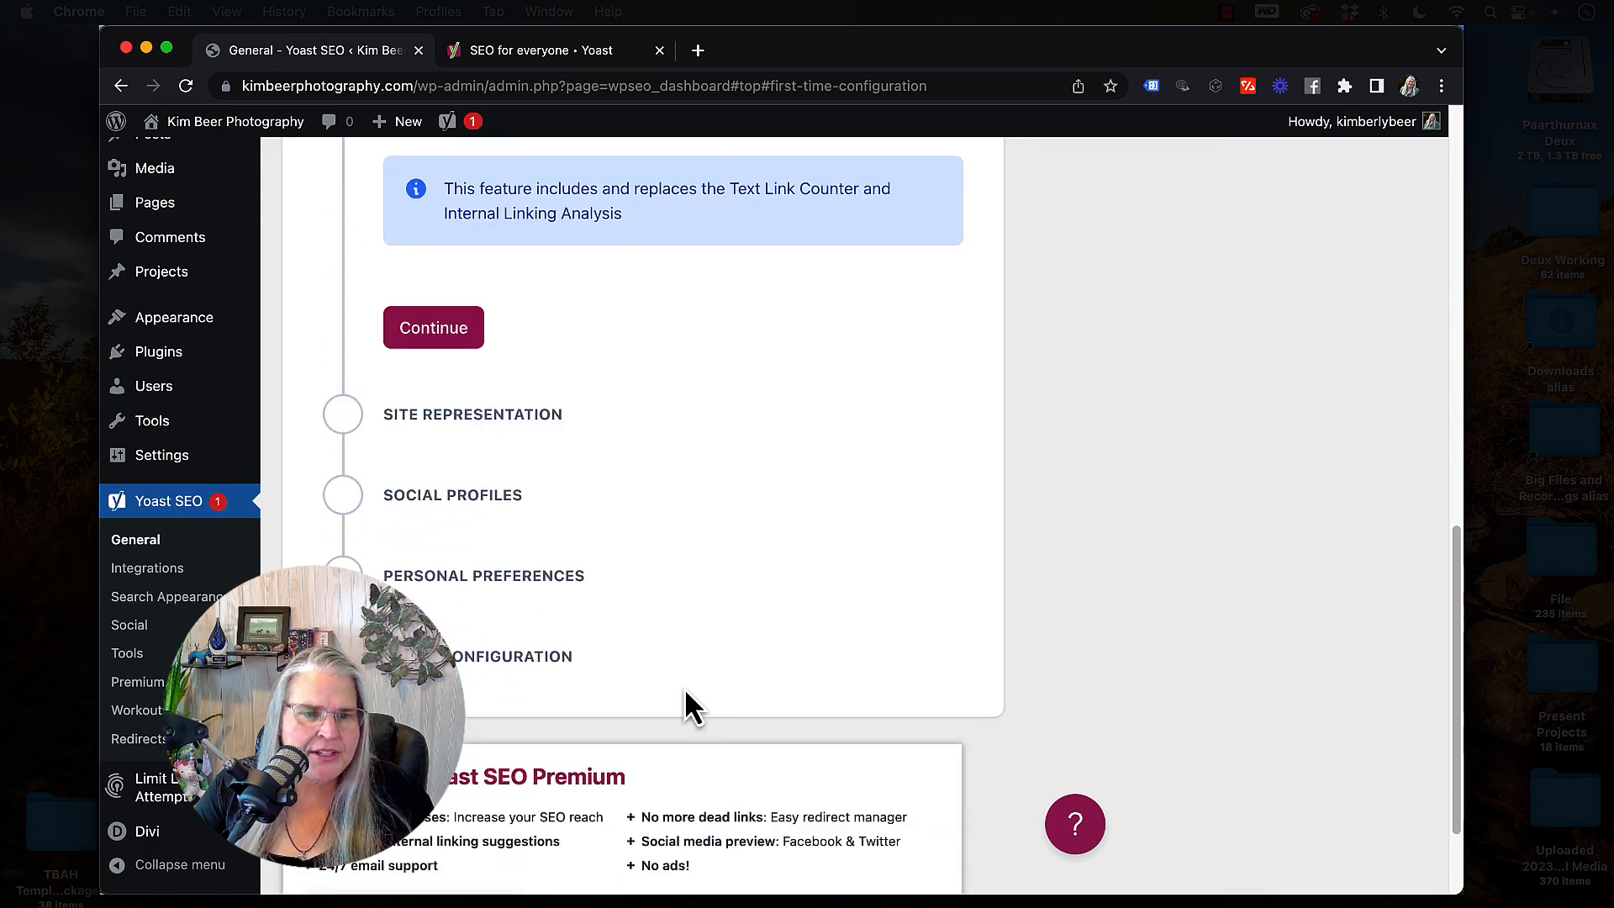
{"action": "scroll", "coordinate": [686, 706], "scroll_direction": "down", "scroll_amount": 2}
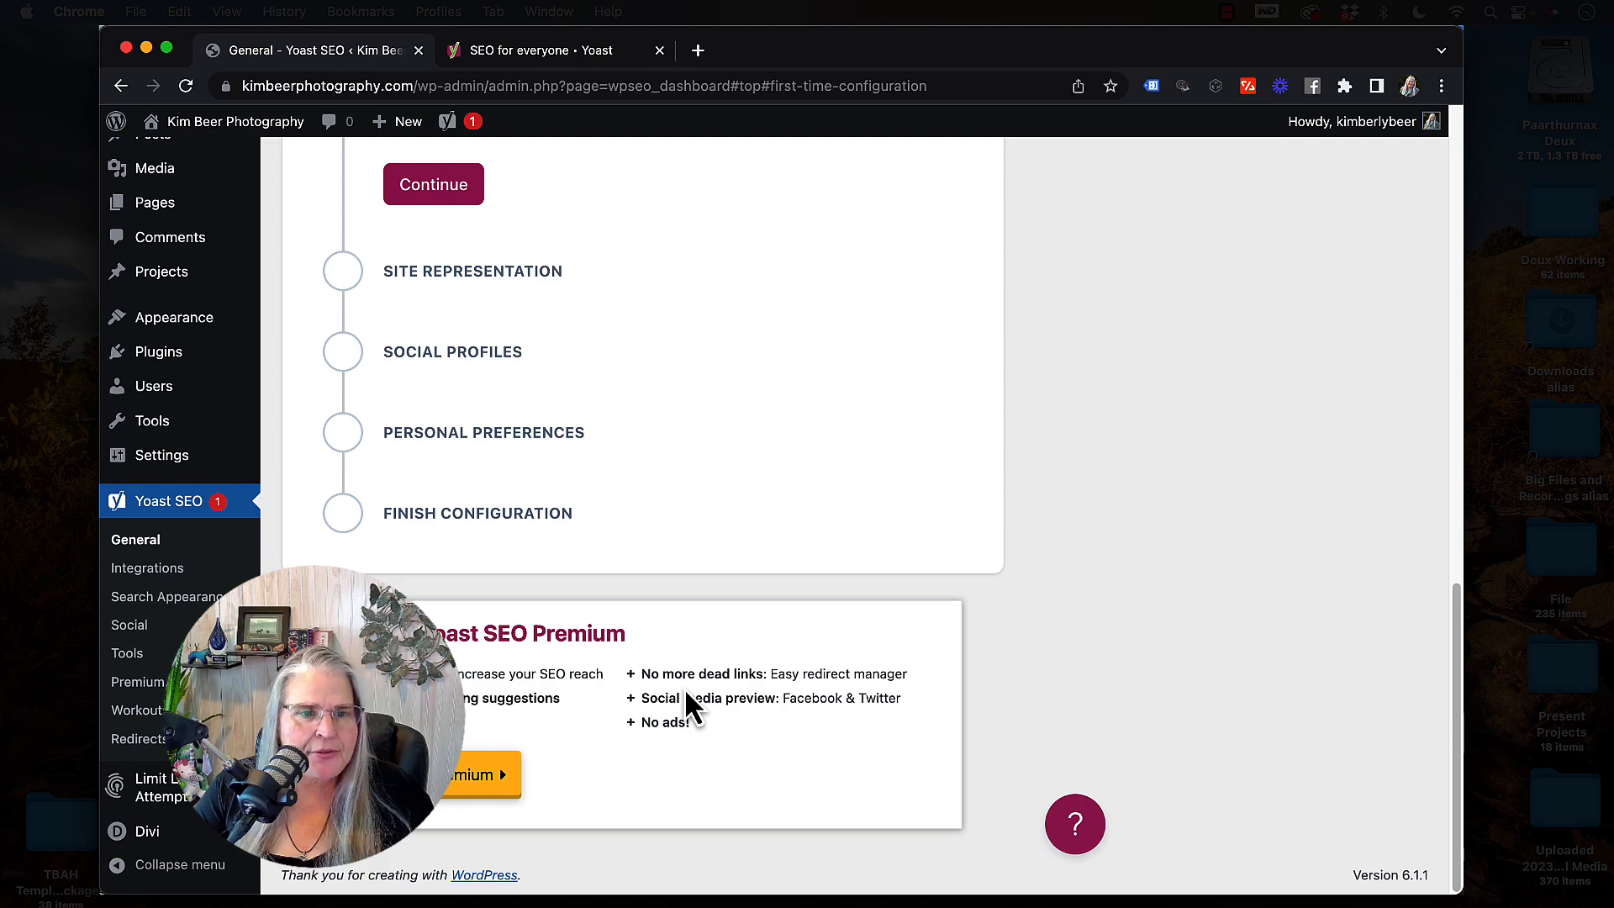
{"action": "scroll", "coordinate": [686, 693], "scroll_direction": "up", "scroll_amount": 10}
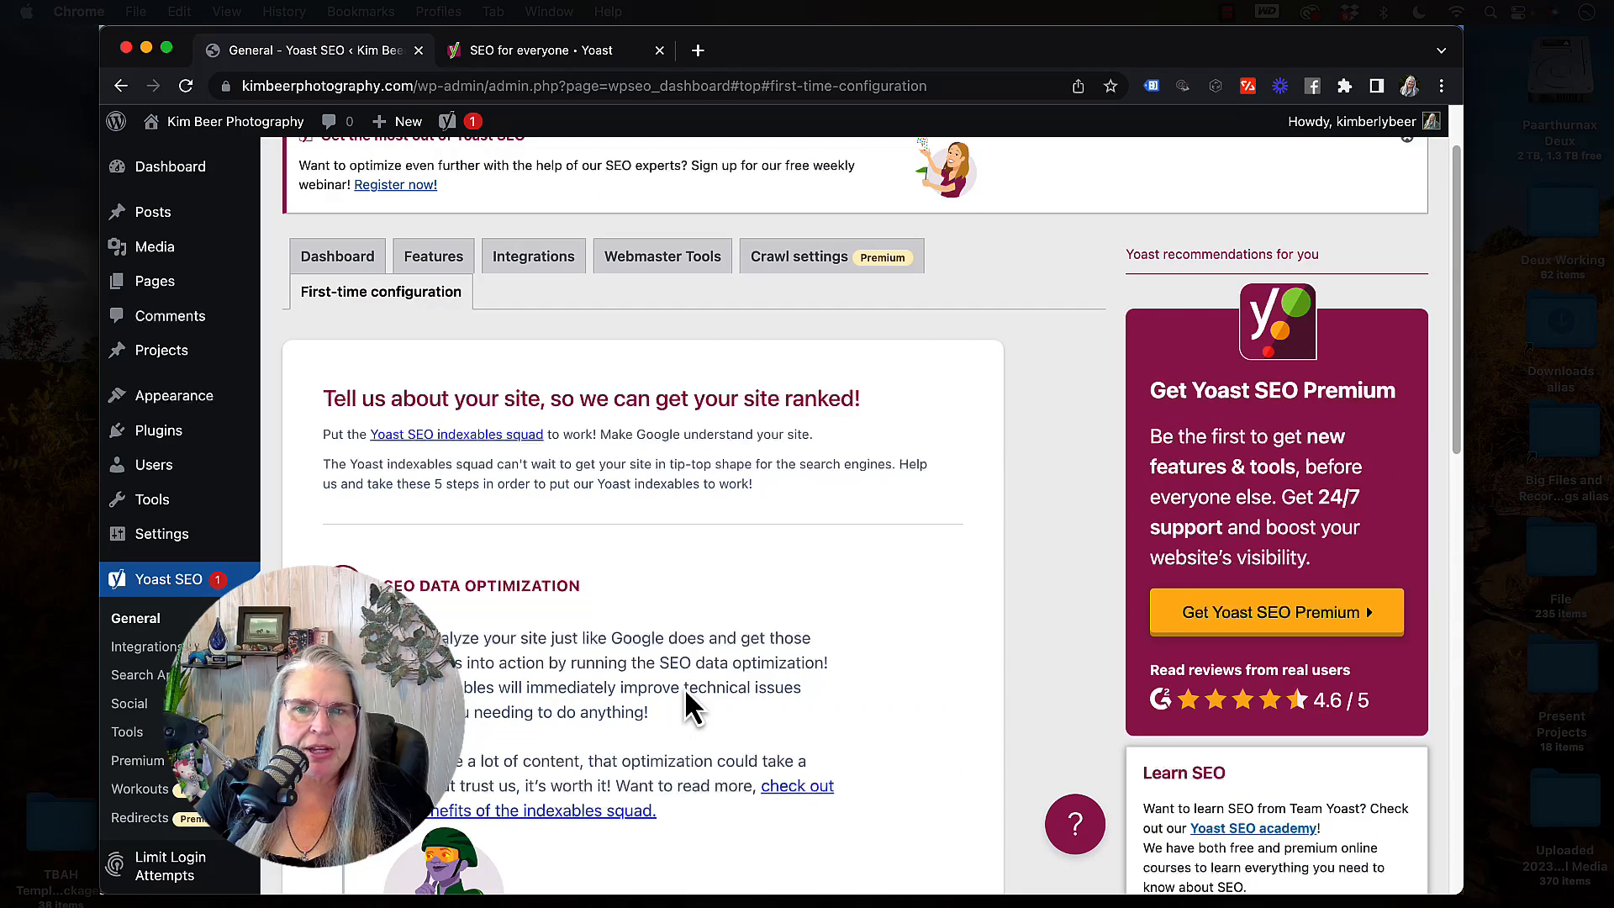
{"action": "scroll", "coordinate": [686, 701], "scroll_direction": "up", "scroll_amount": 1}
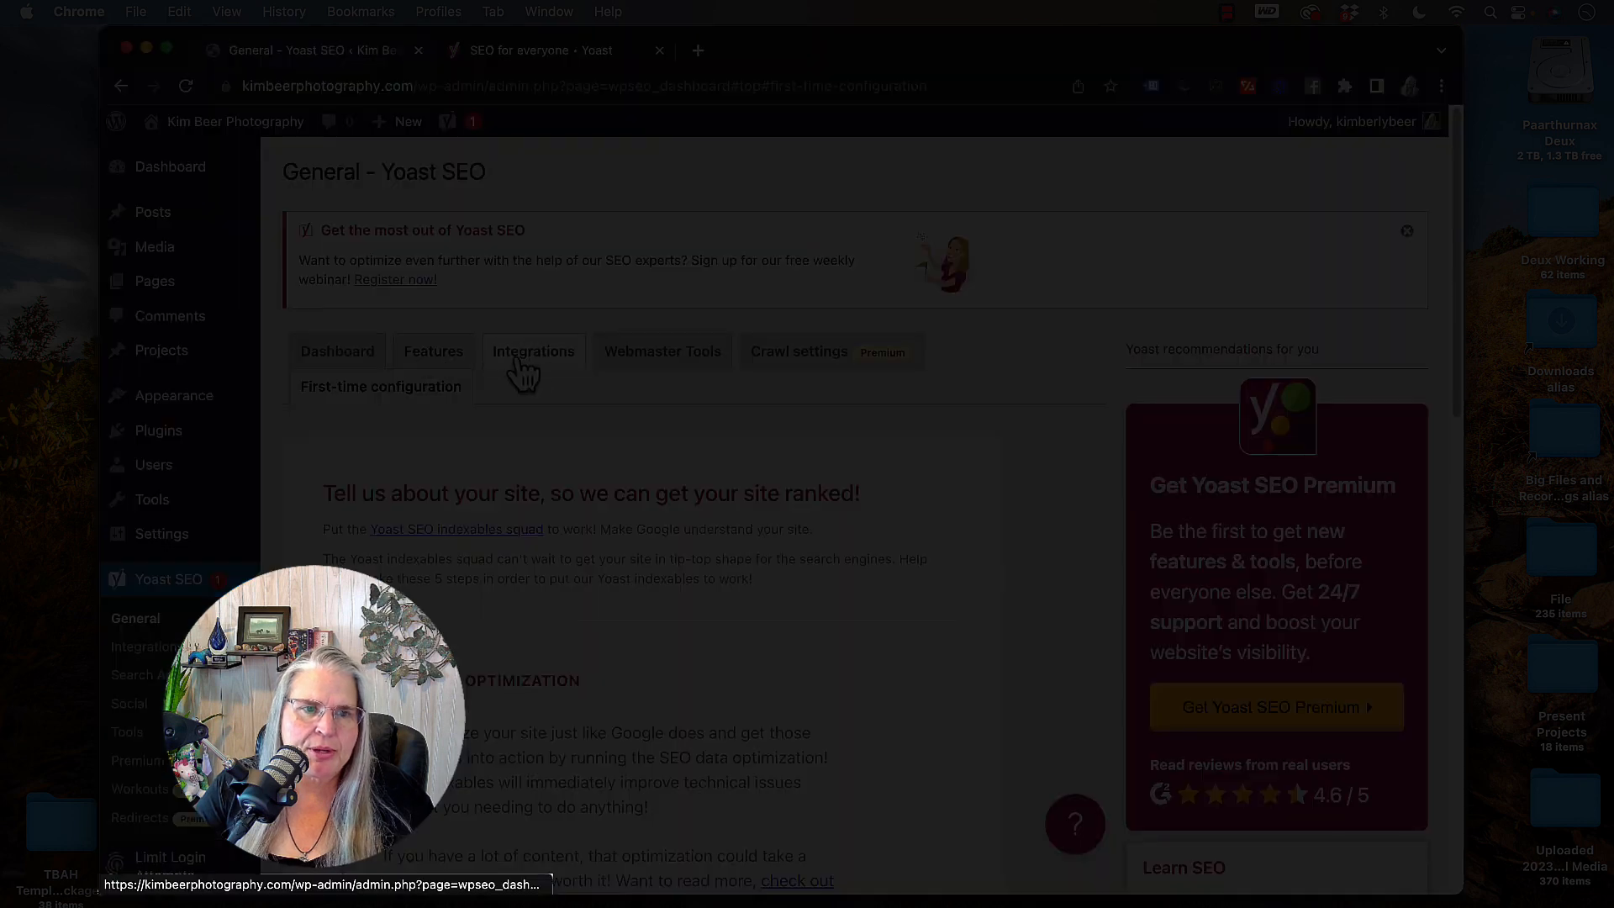
{"action": "left_click", "coordinate": [524, 351]}
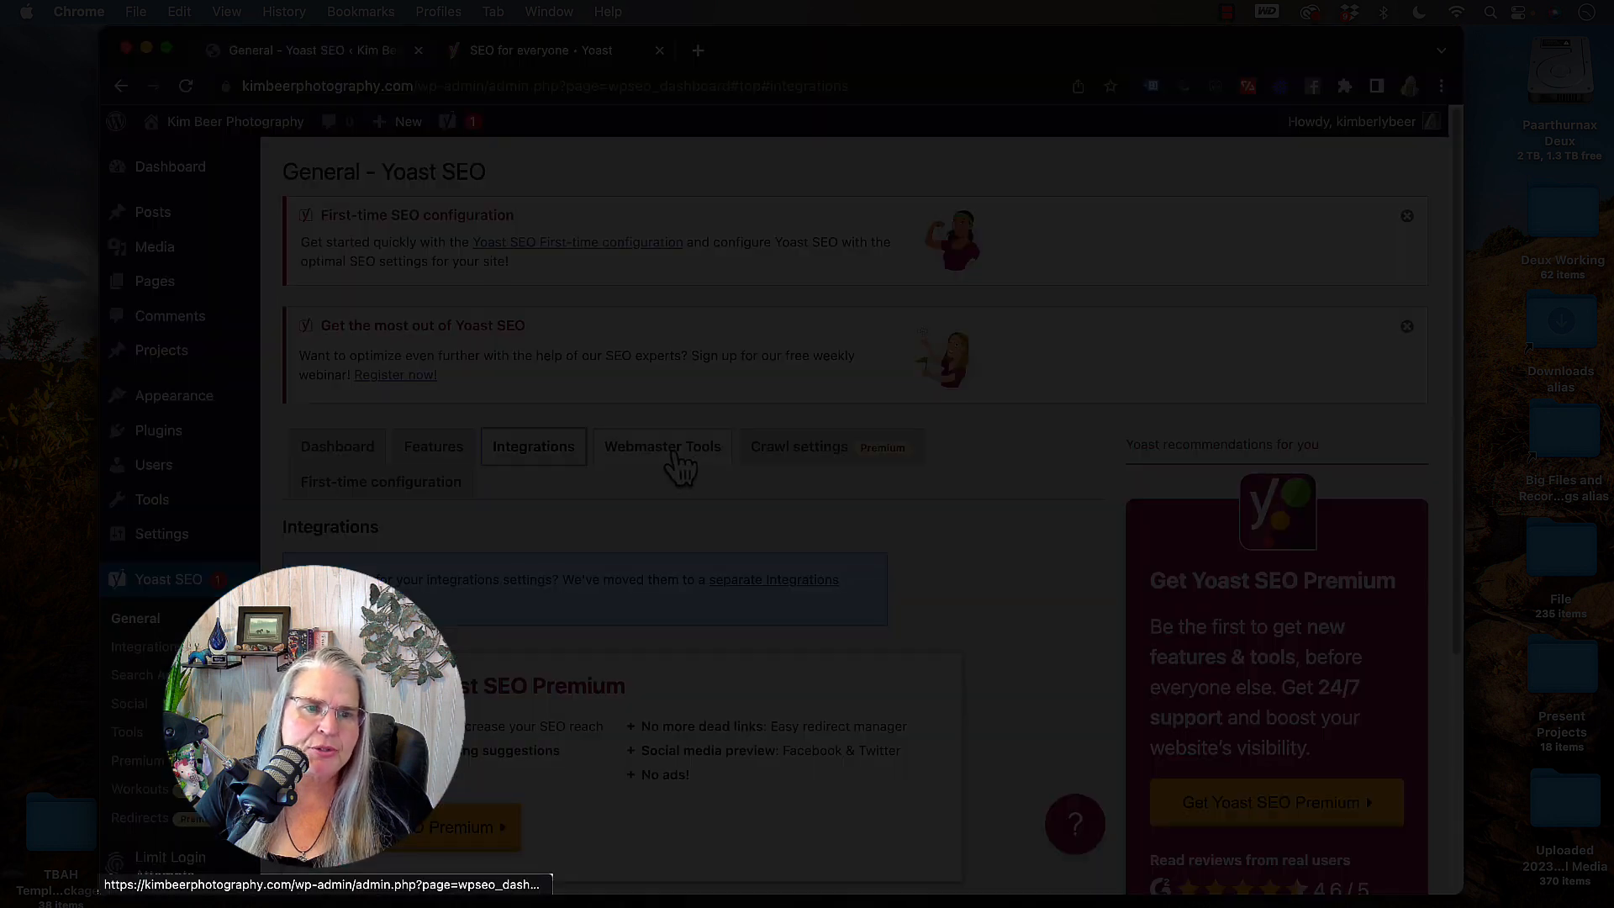
{"action": "left_click", "coordinate": [676, 453]}
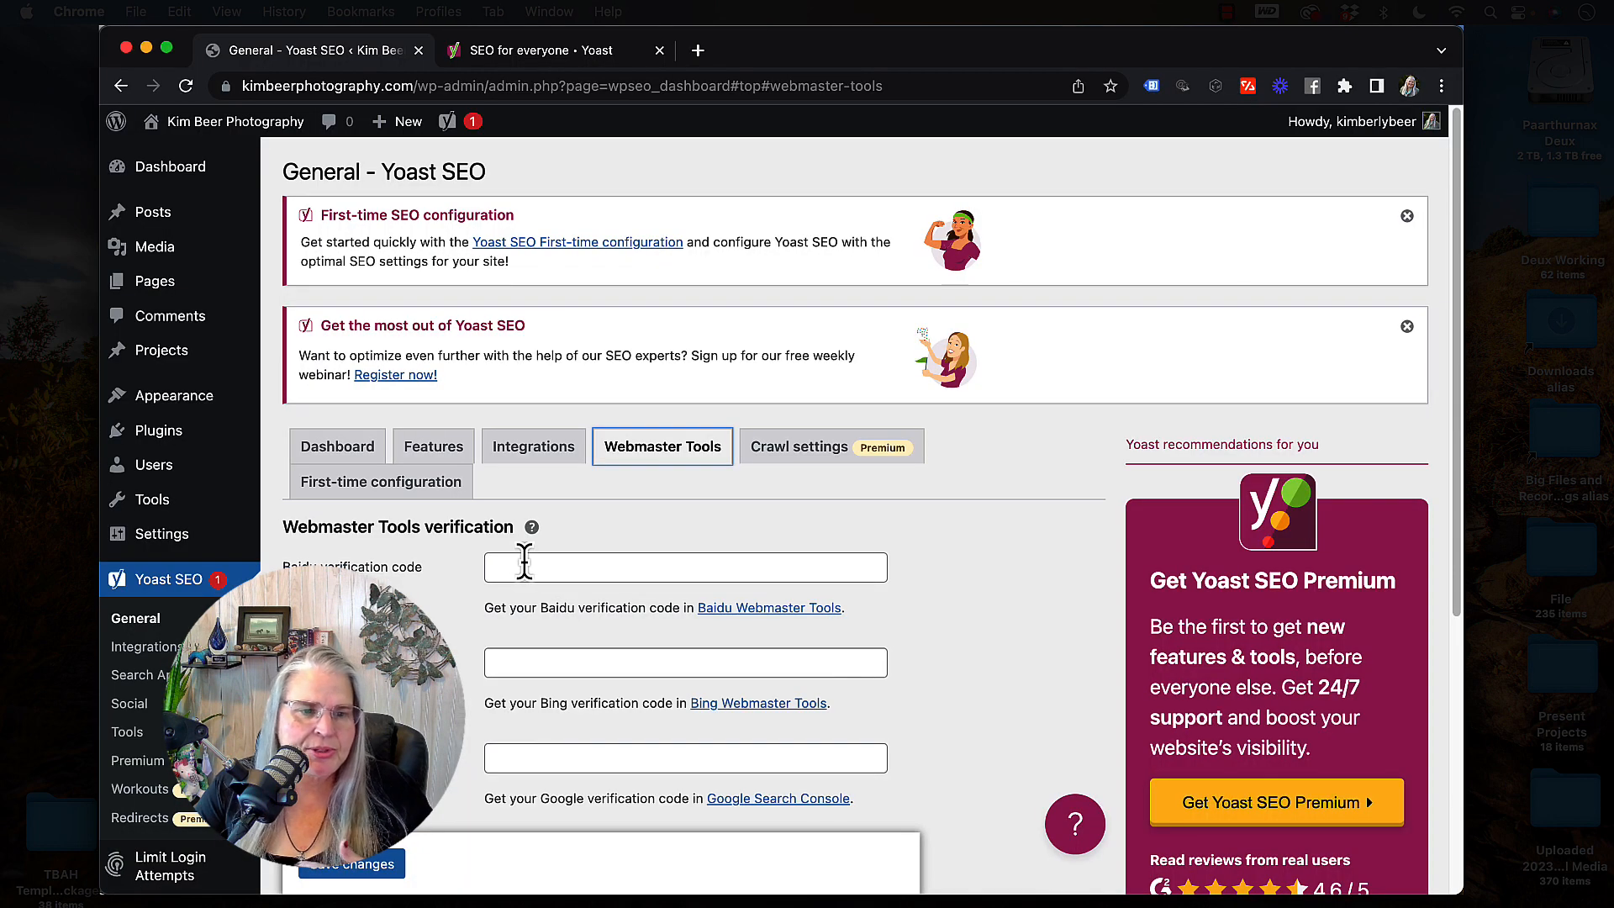
{"action": "scroll", "coordinate": [525, 560], "scroll_direction": "down", "scroll_amount": 1}
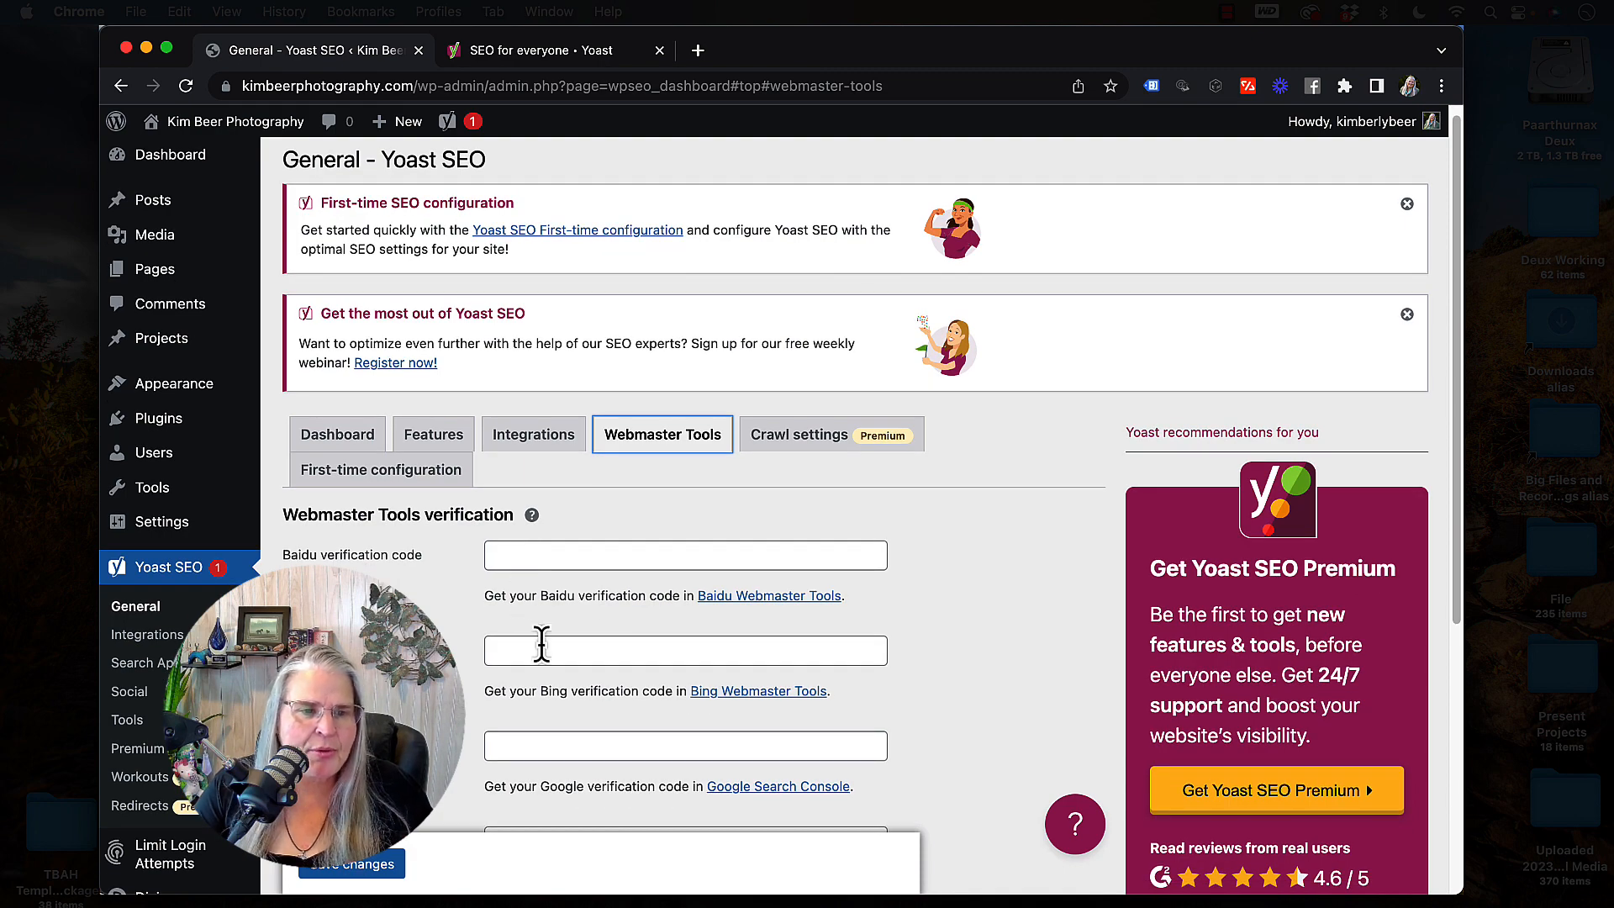
{"action": "scroll", "coordinate": [588, 739], "scroll_direction": "down", "scroll_amount": 5}
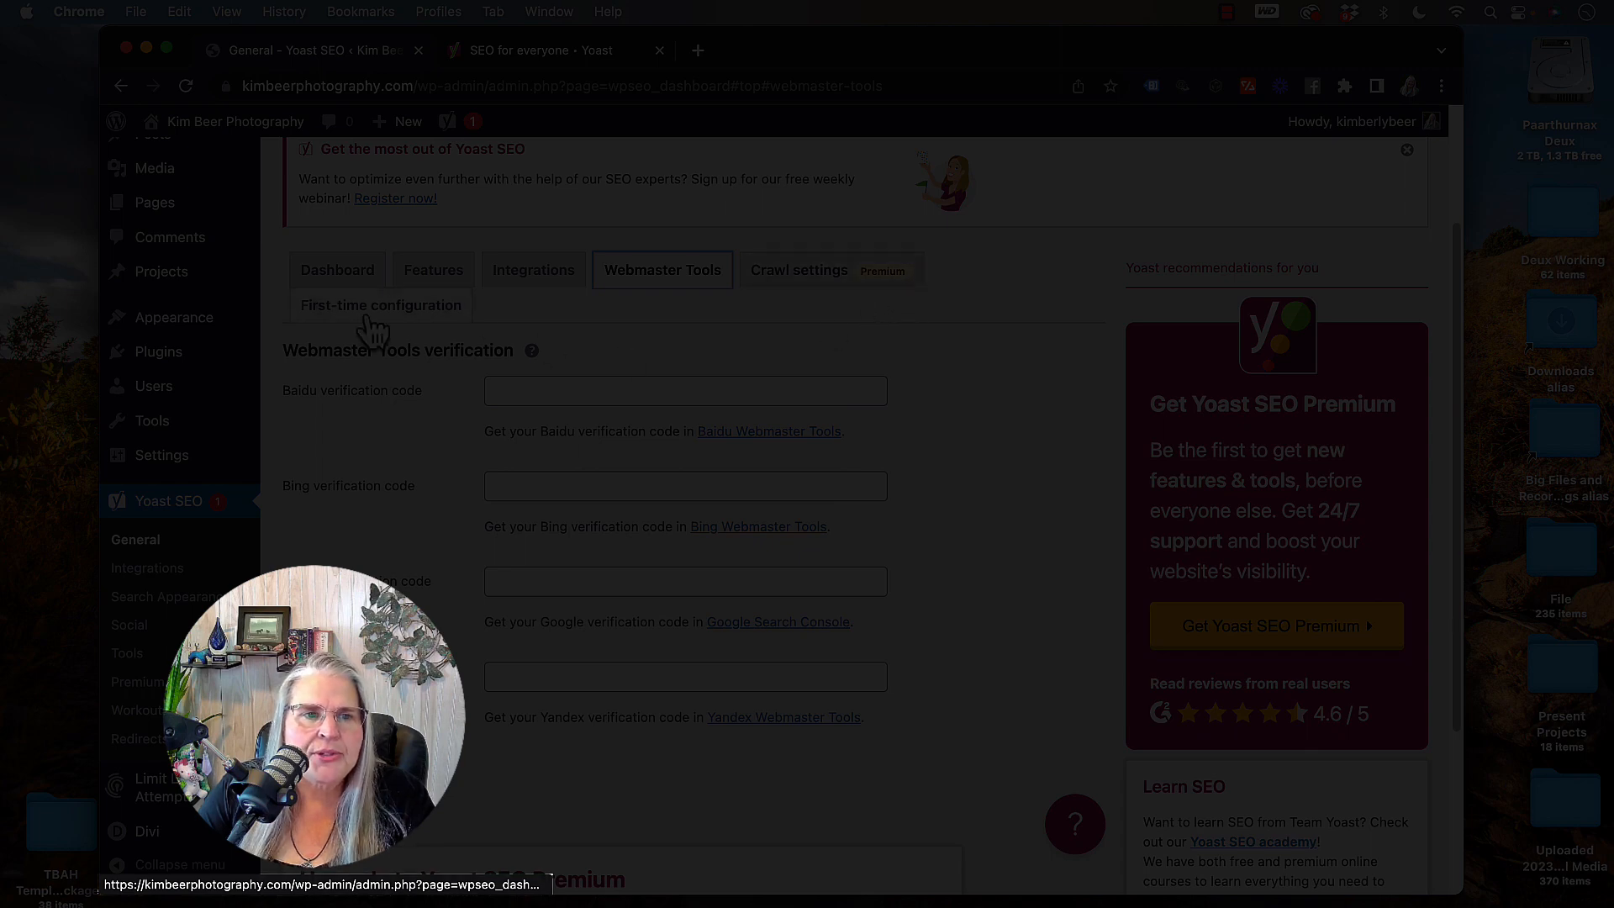
{"action": "left_click", "coordinate": [370, 311]}
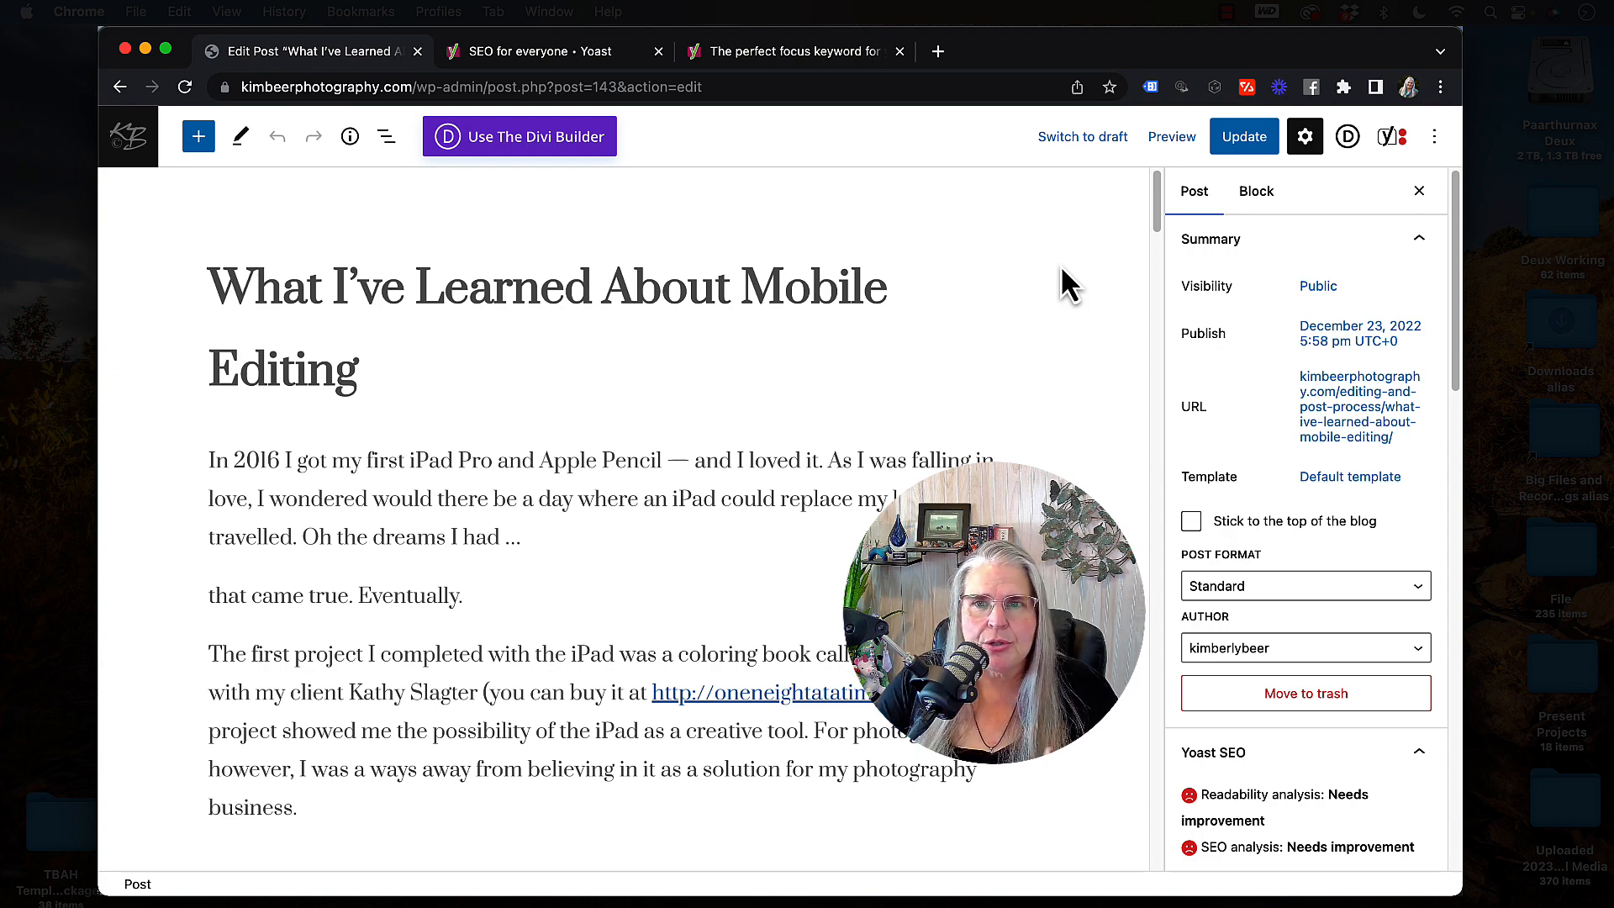
- Review the mobile editing post's text and the Yoast SEO section below it, including the focus keyphrase, Google preview and SEO analysis
{"action": "scroll", "coordinate": [976, 407], "scroll_direction": "down", "scroll_amount": 20}
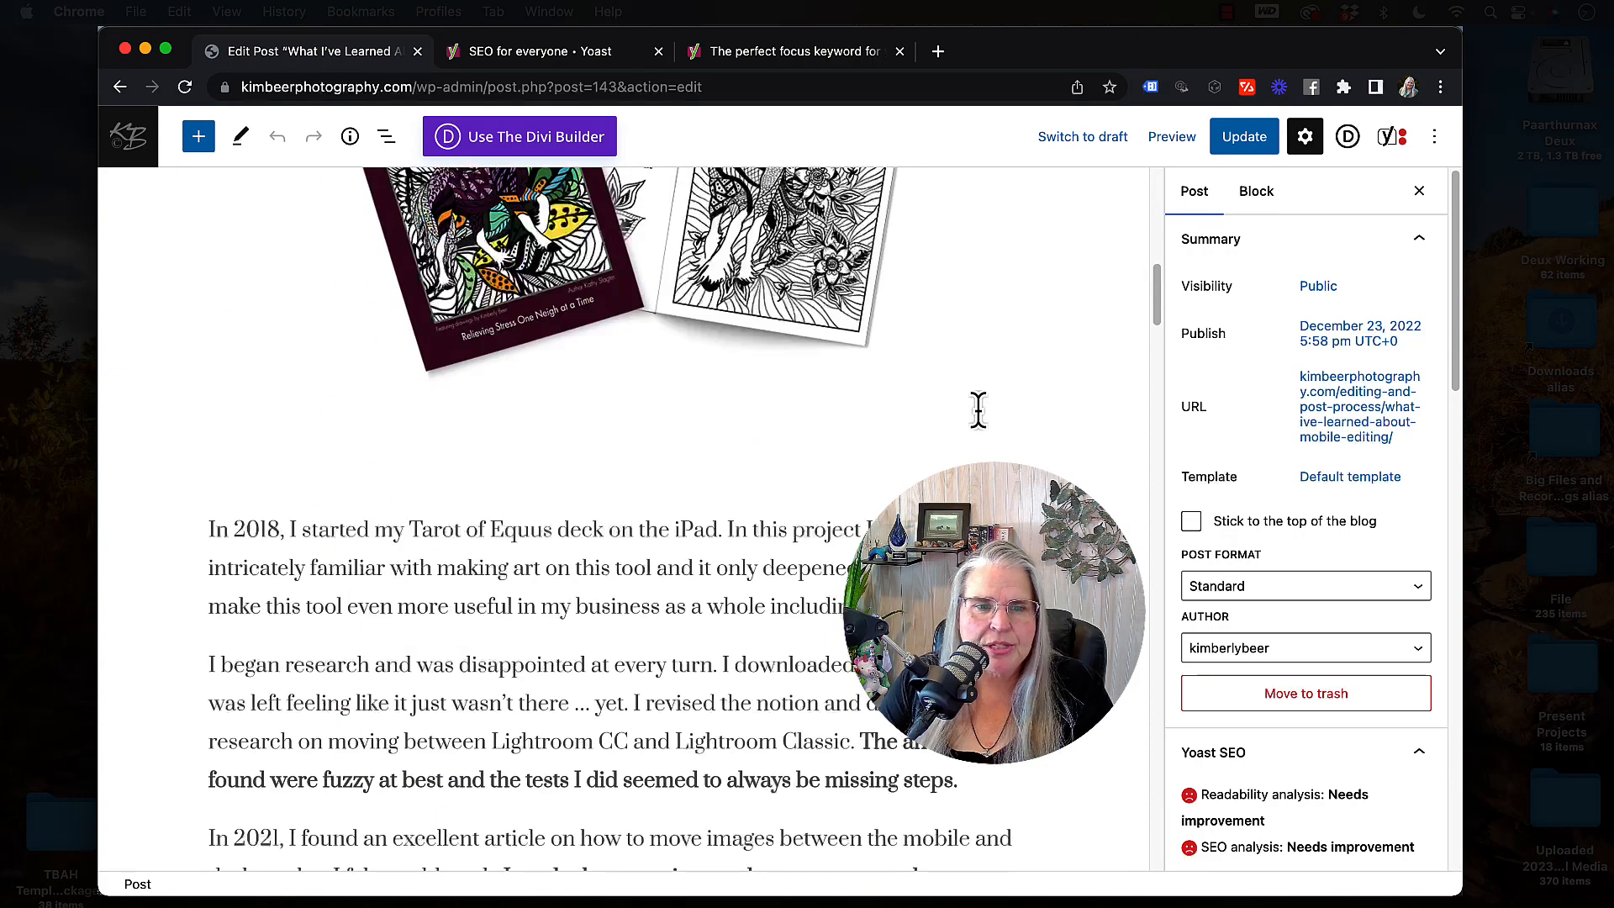
{"action": "scroll", "coordinate": [978, 409], "scroll_direction": "down", "scroll_amount": 20}
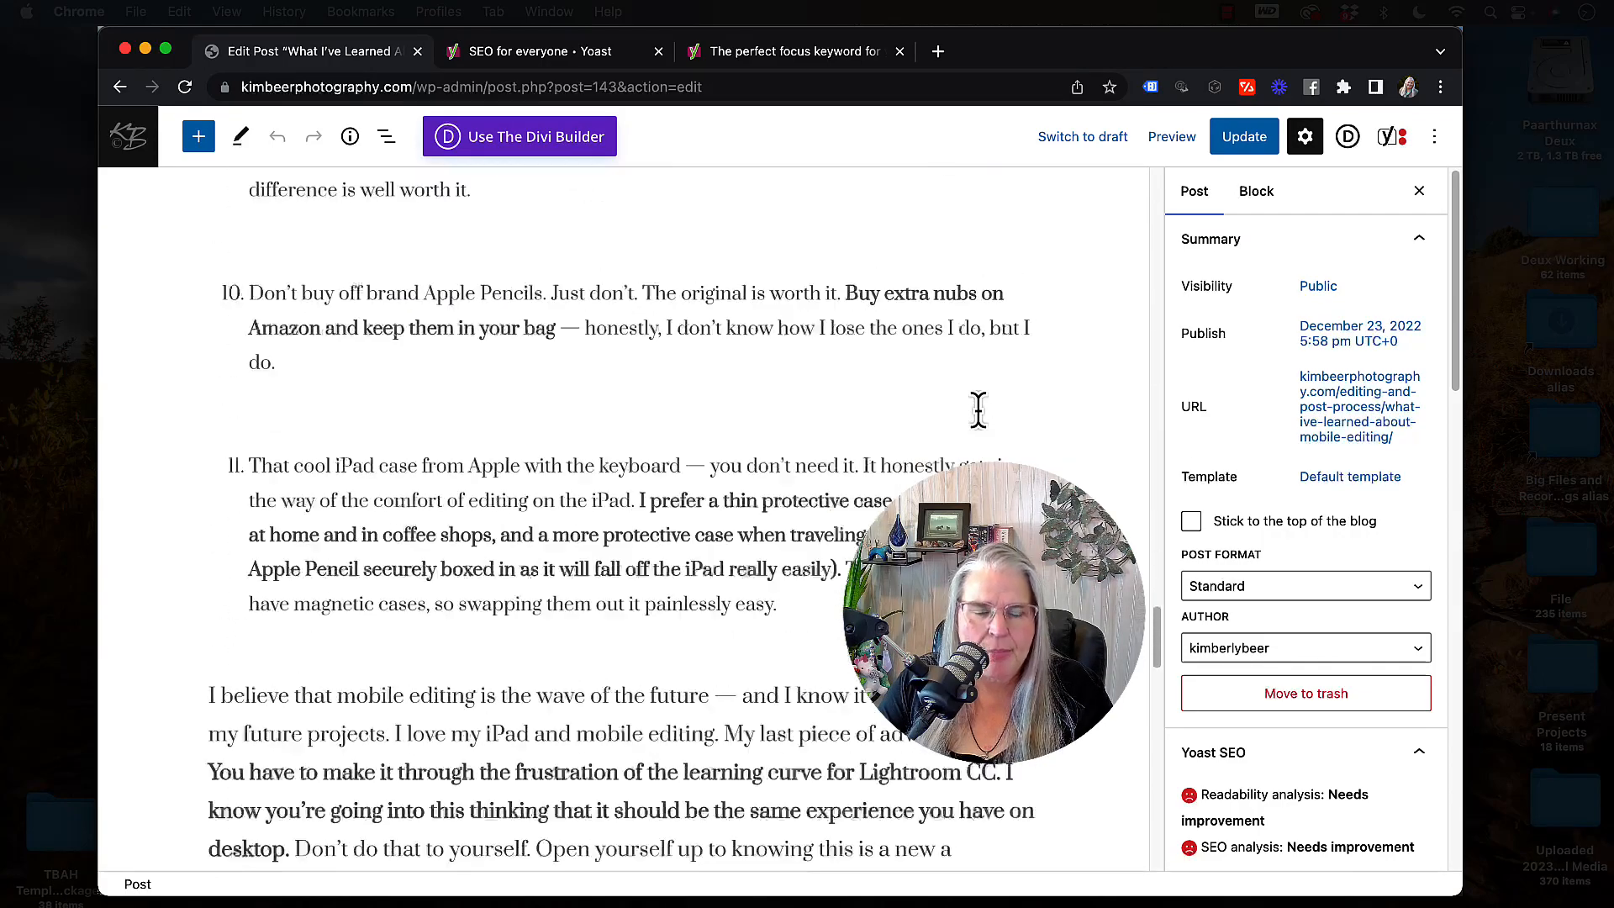
{"action": "scroll", "coordinate": [978, 411], "scroll_direction": "down", "scroll_amount": 5}
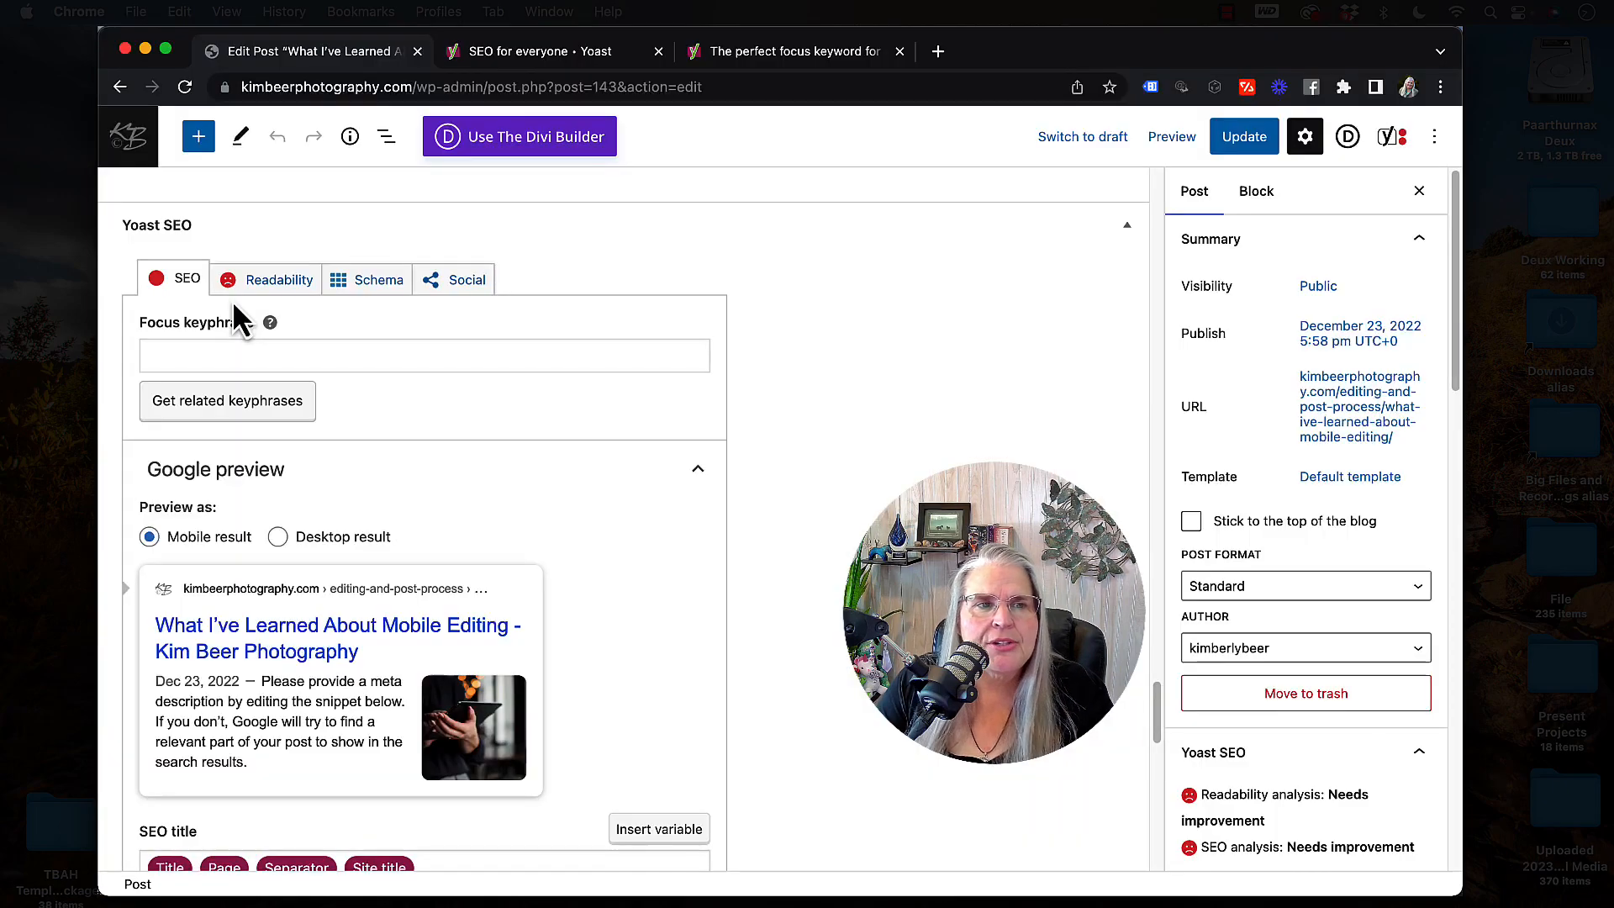
{"action": "scroll", "coordinate": [451, 548], "scroll_direction": "down", "scroll_amount": 10}
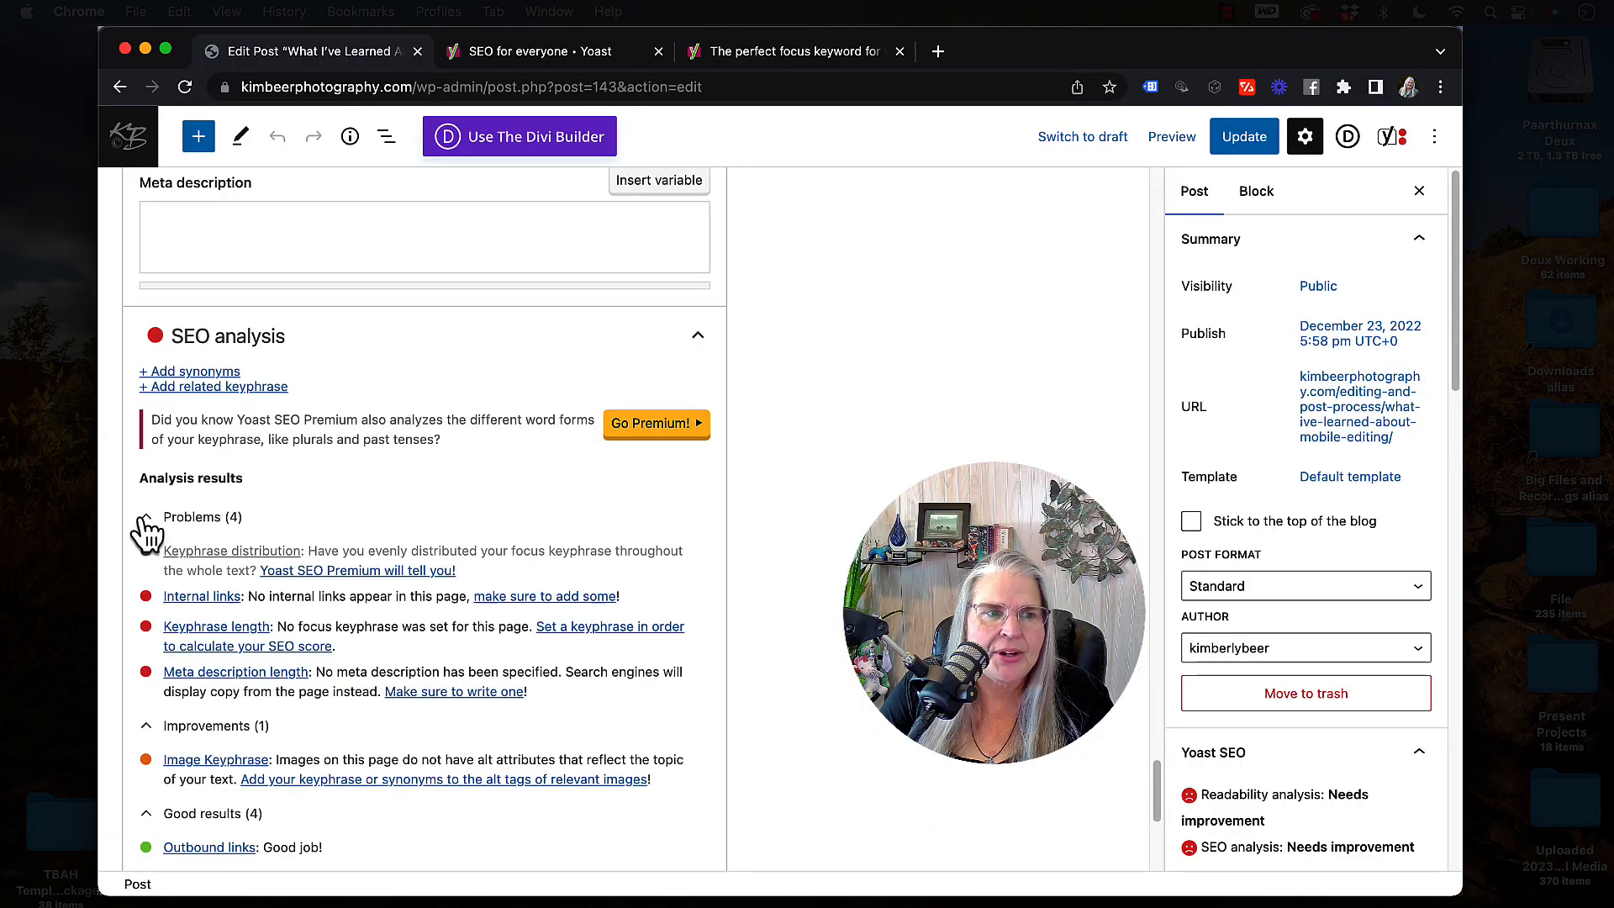
{"action": "scroll", "coordinate": [281, 488], "scroll_direction": "up", "scroll_amount": 7}
{"action": "scroll", "coordinate": [282, 488], "scroll_direction": "up", "scroll_amount": 6}
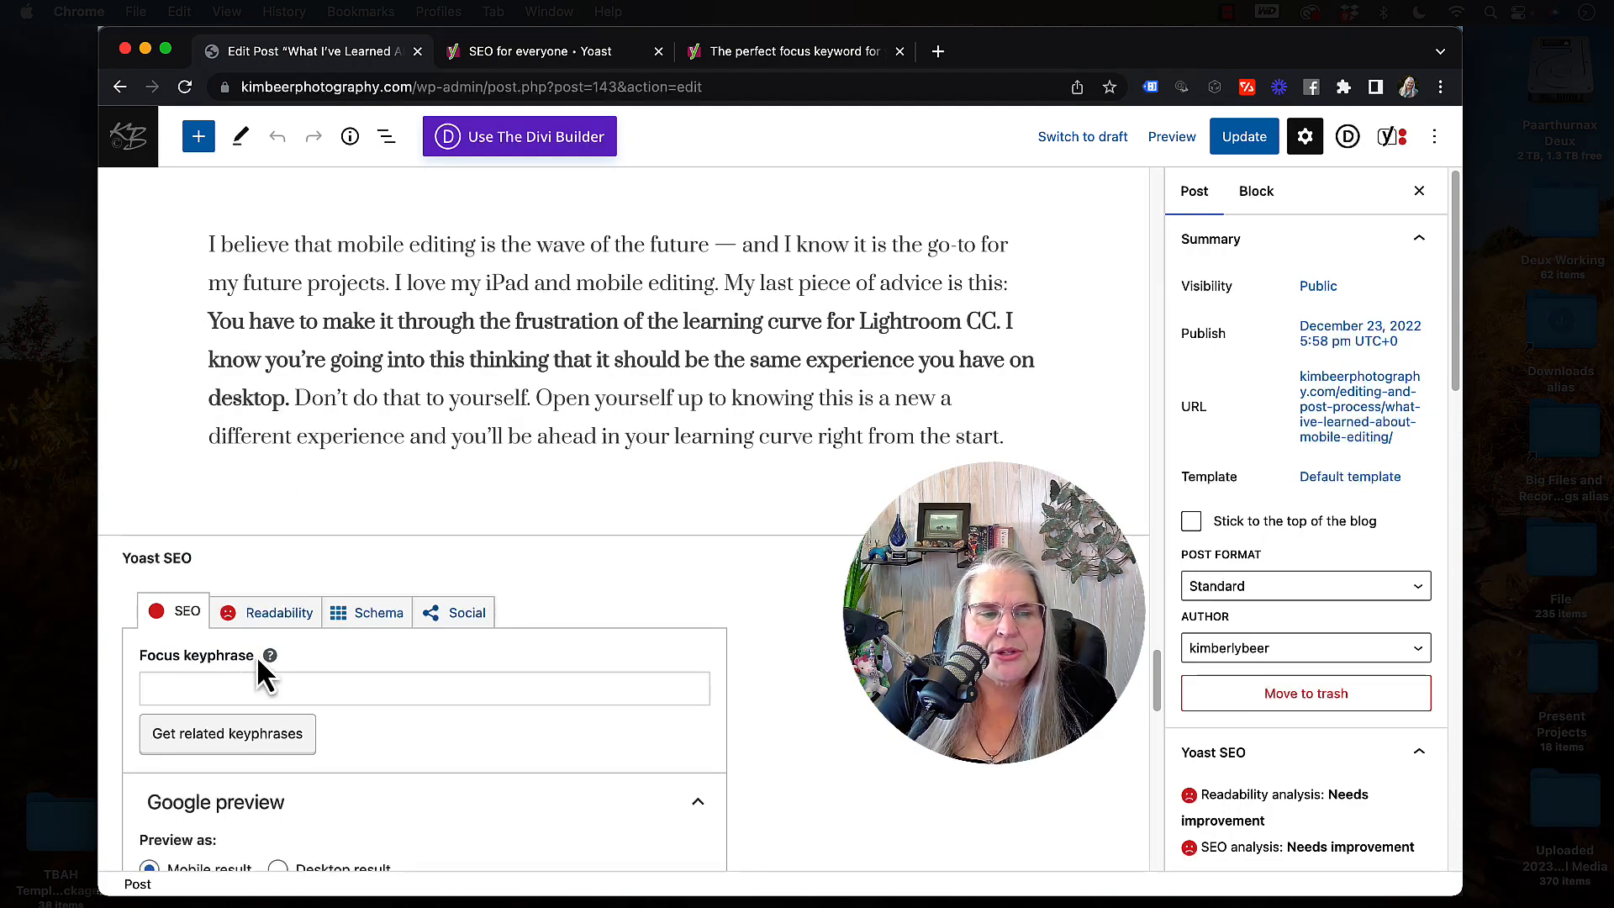
{"action": "scroll", "coordinate": [261, 672], "scroll_direction": "down", "scroll_amount": 3}
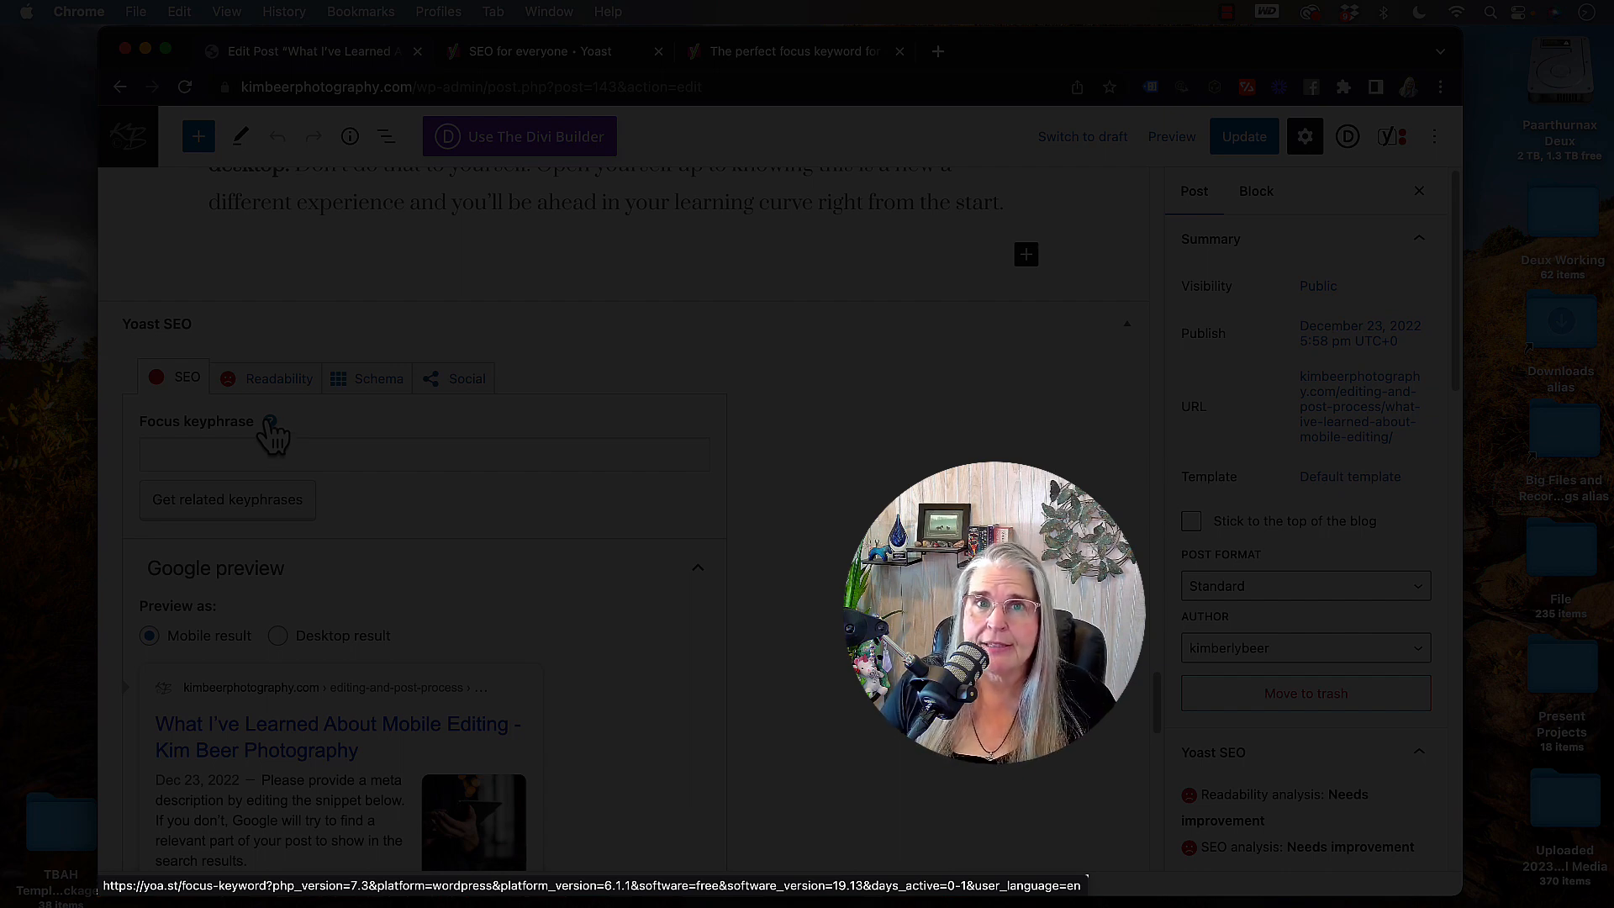
- Open the help article on choosing a focus keyphrase, read its introduction, and close both copies of the article
{"action": "left_click", "coordinate": [270, 422]}
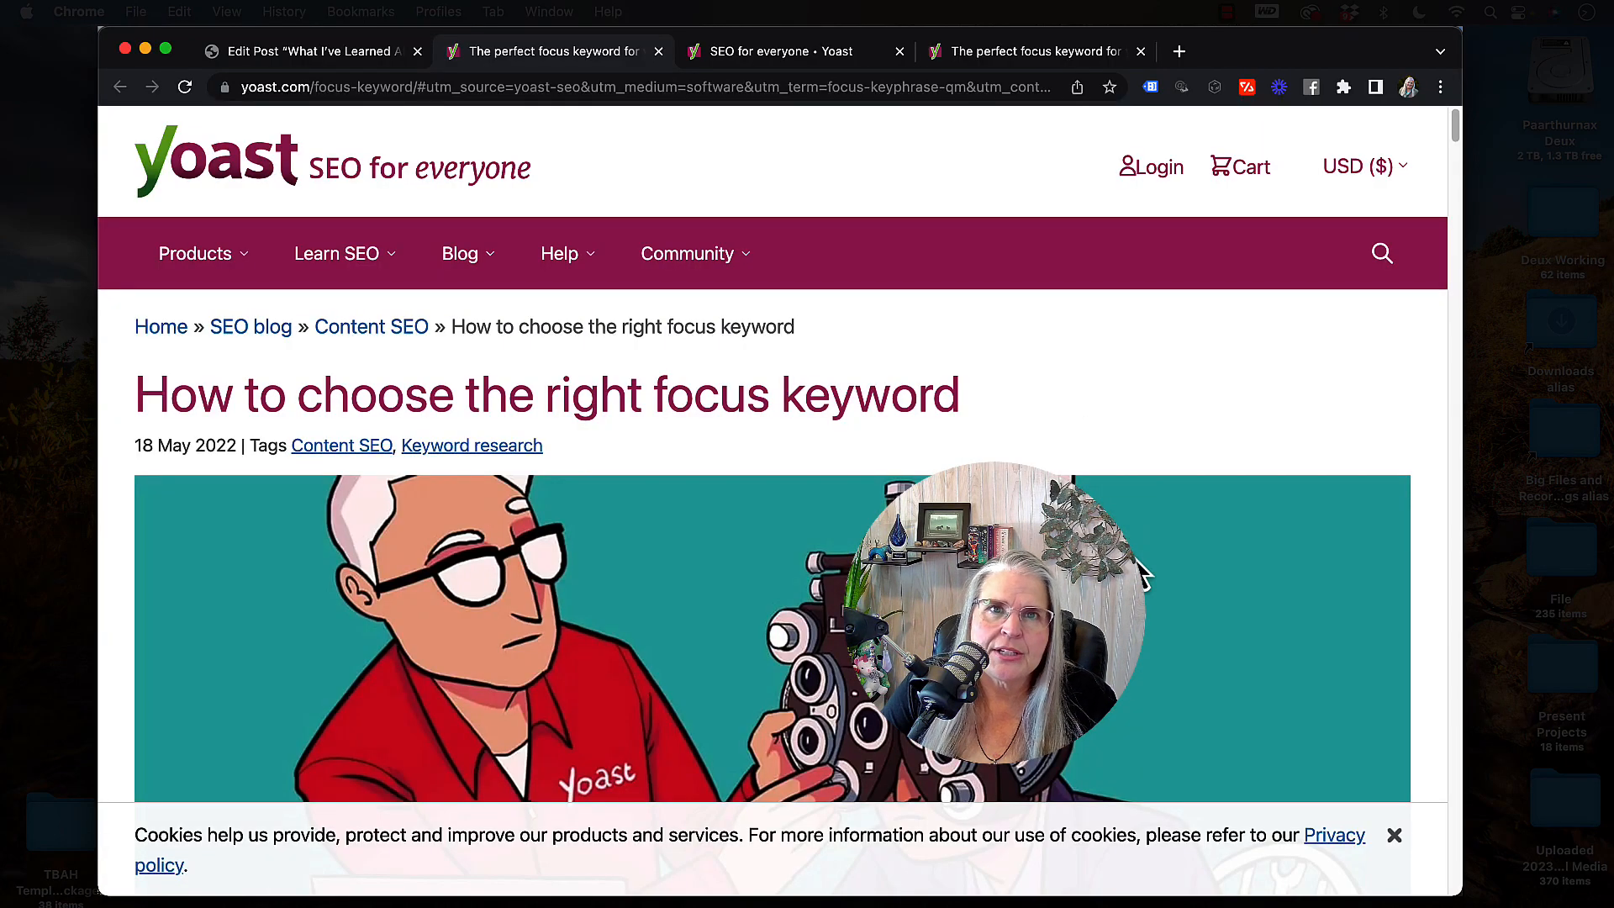
{"action": "scroll", "coordinate": [1144, 576], "scroll_direction": "down", "scroll_amount": 10}
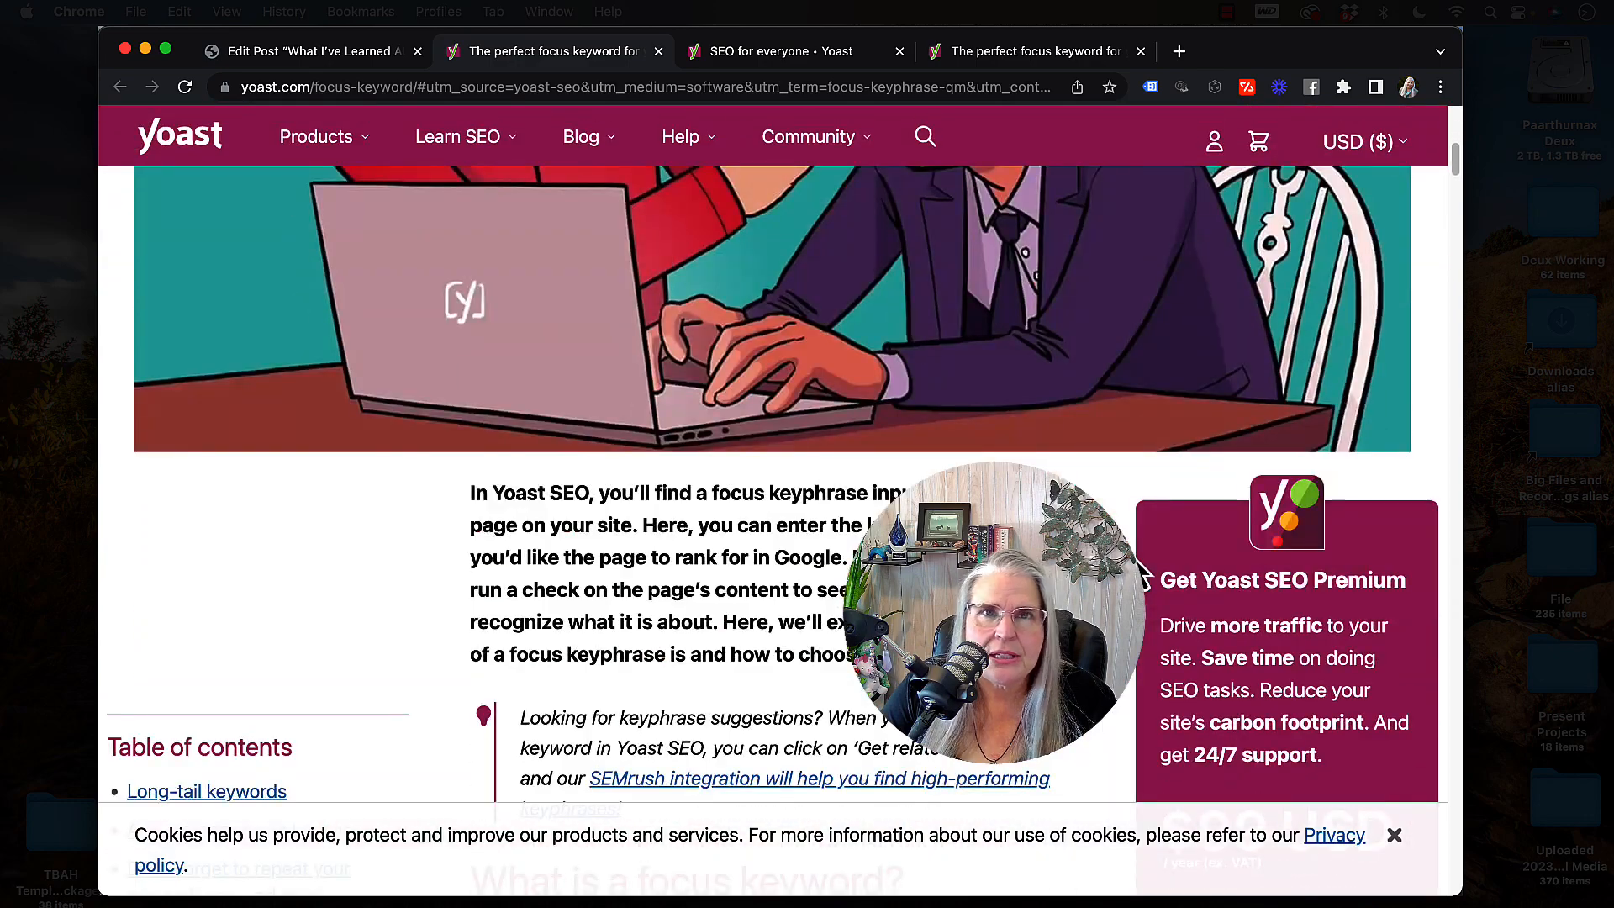
{"action": "scroll", "coordinate": [1145, 575], "scroll_direction": "down", "scroll_amount": 5}
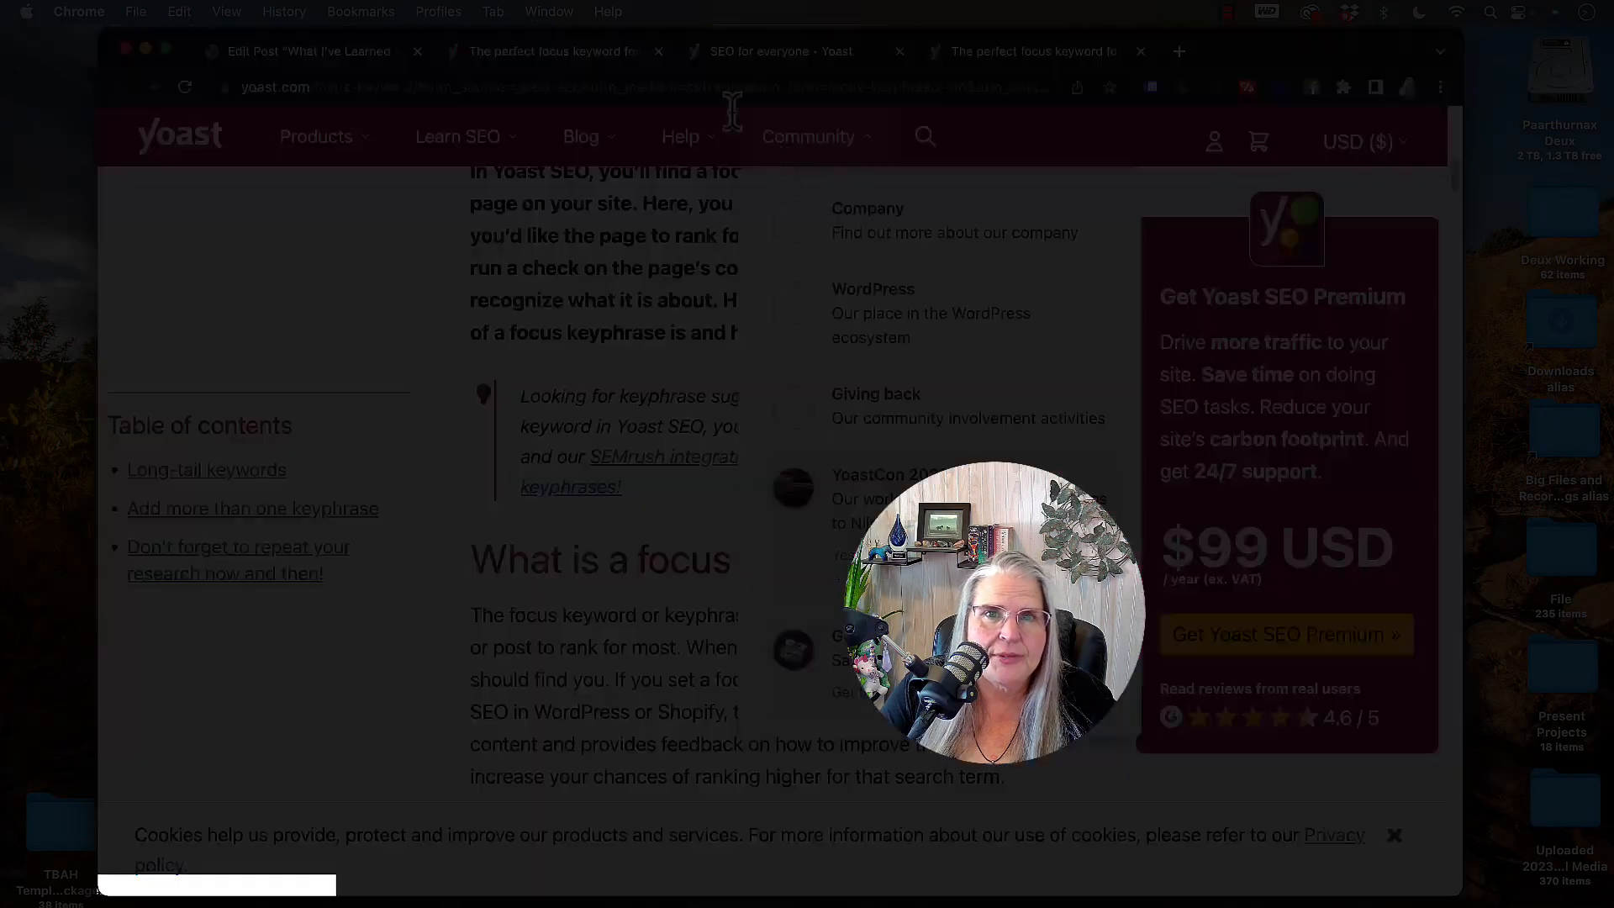
{"action": "left_click", "coordinate": [1139, 51]}
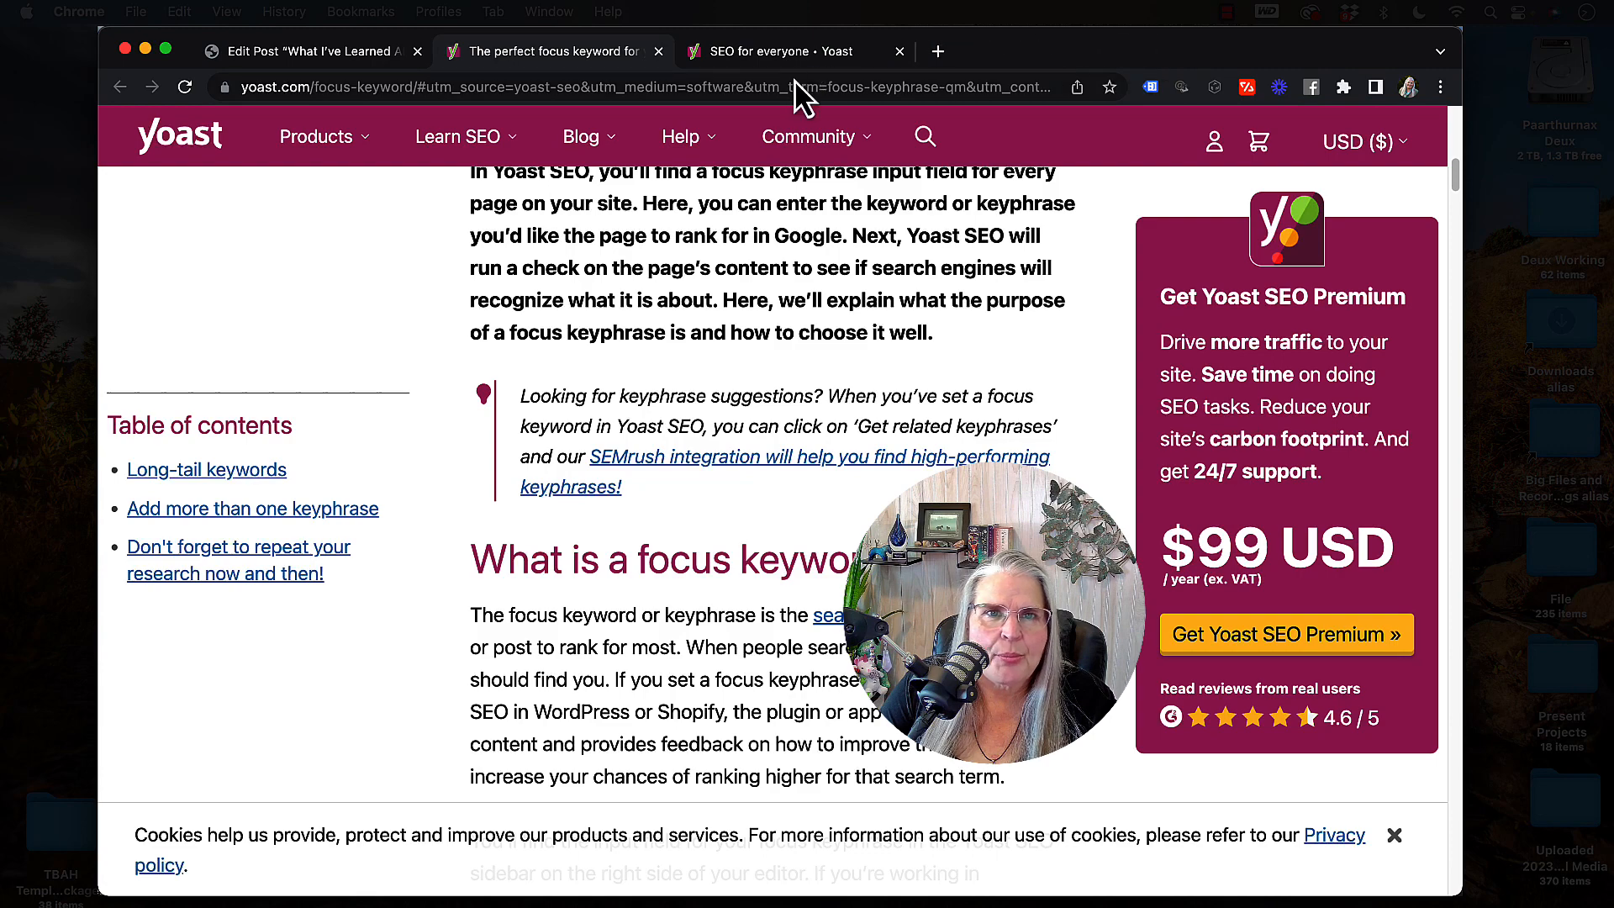
{"action": "left_click", "coordinate": [658, 52]}
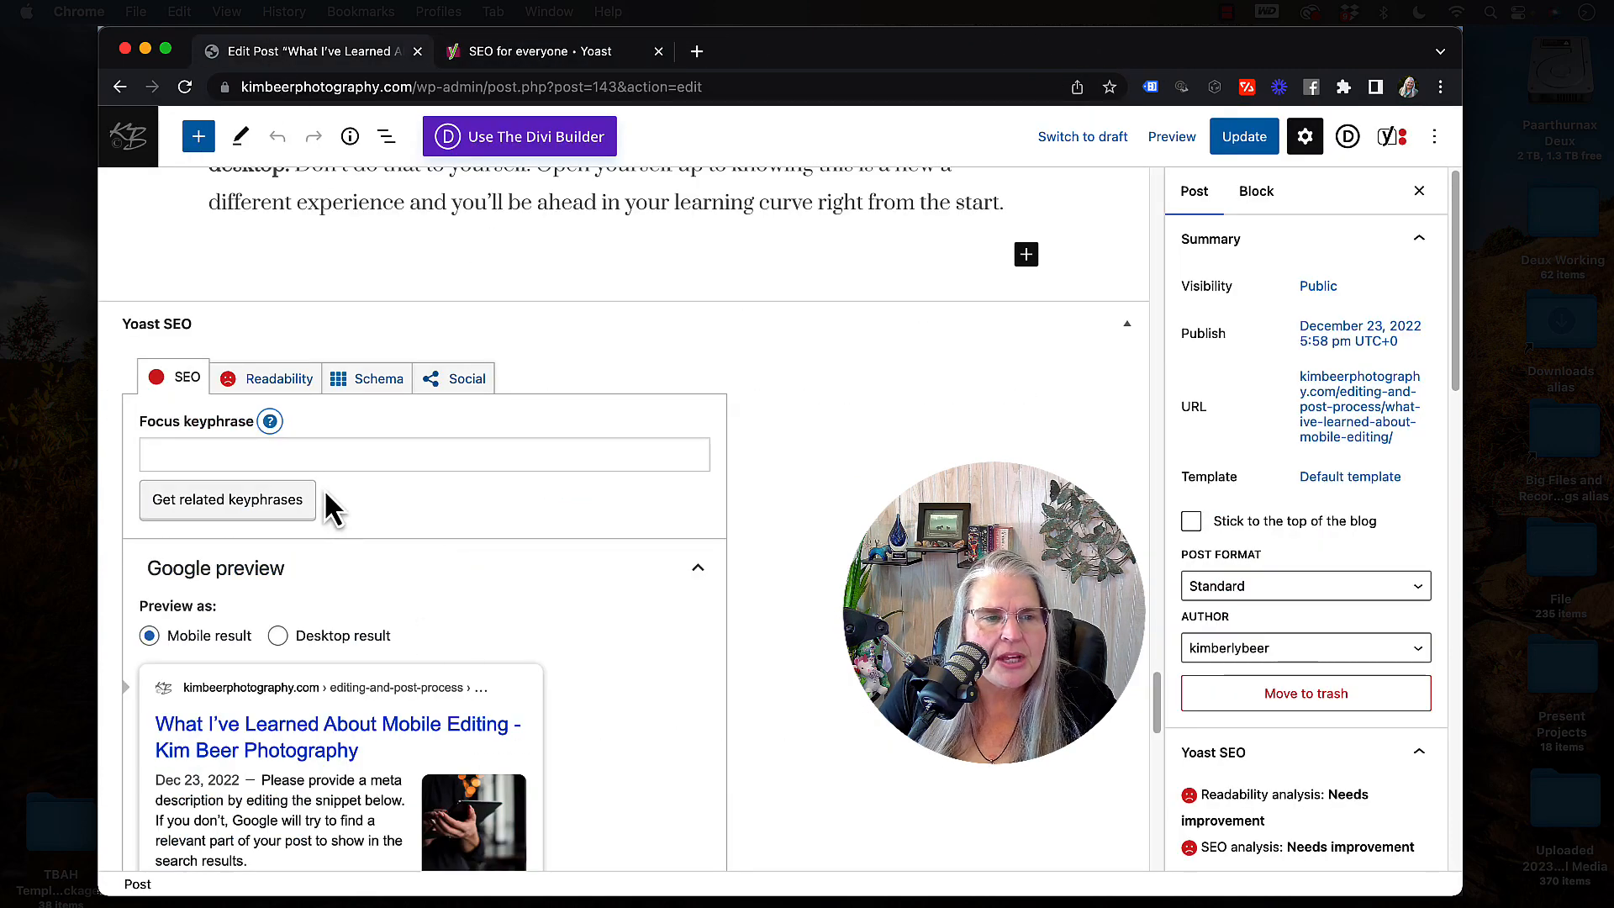
- Set the post's Yoast SEO focus keyphrase to "Using Lightroom on an iPad"
{"action": "scroll", "coordinate": [252, 470], "scroll_direction": "down", "scroll_amount": 1}
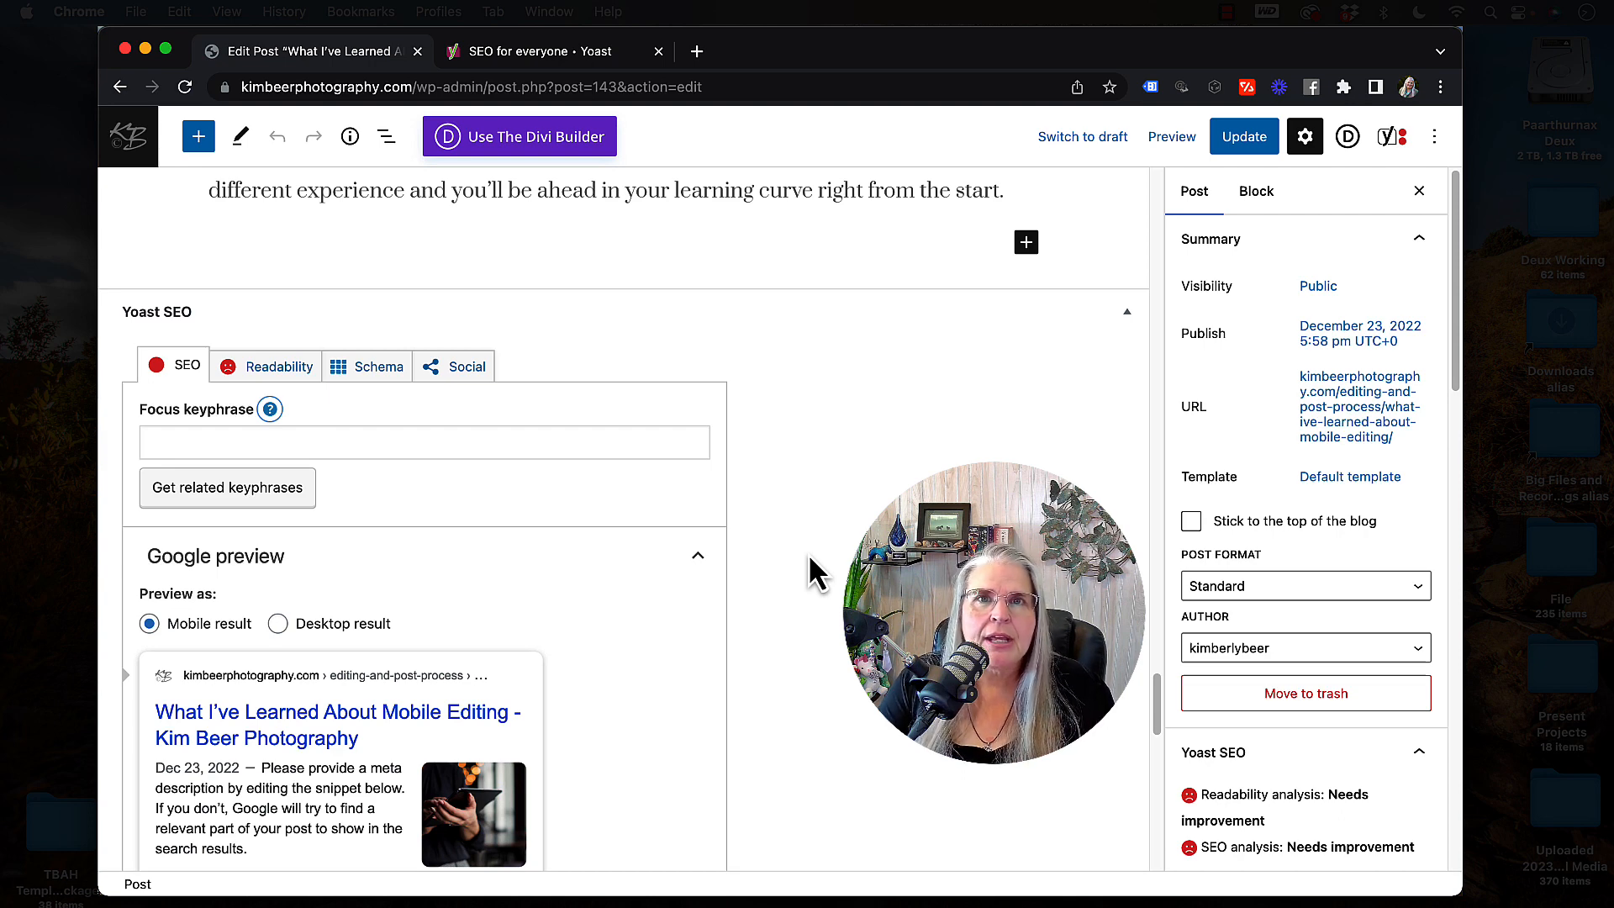
{"action": "left_click", "coordinate": [346, 443]}
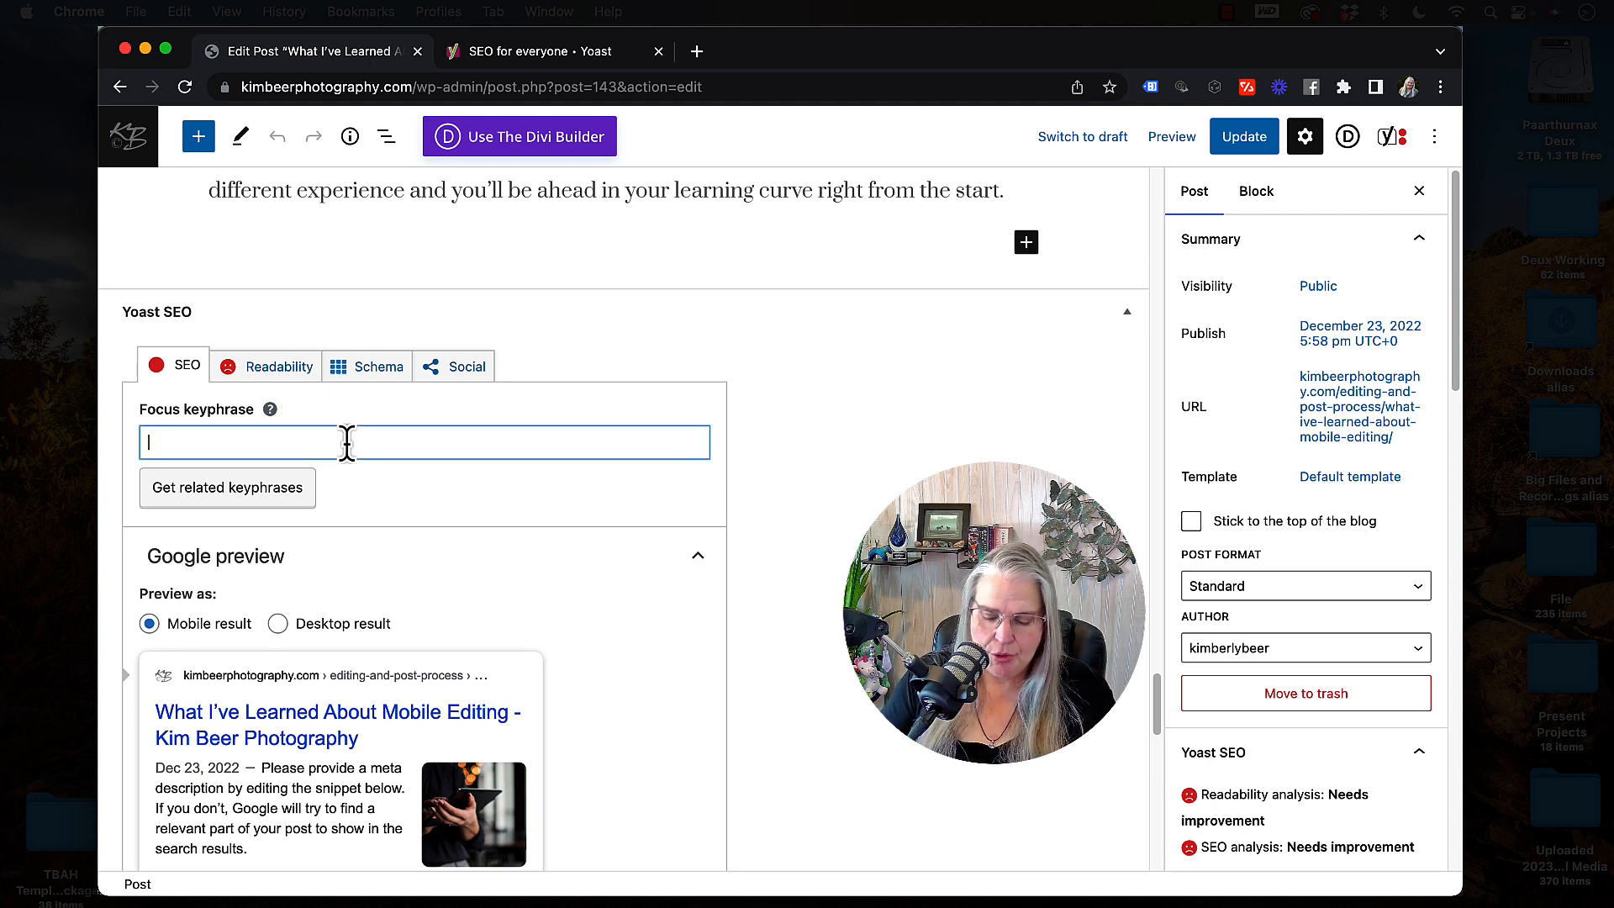
{"action": "type", "text": "U"}
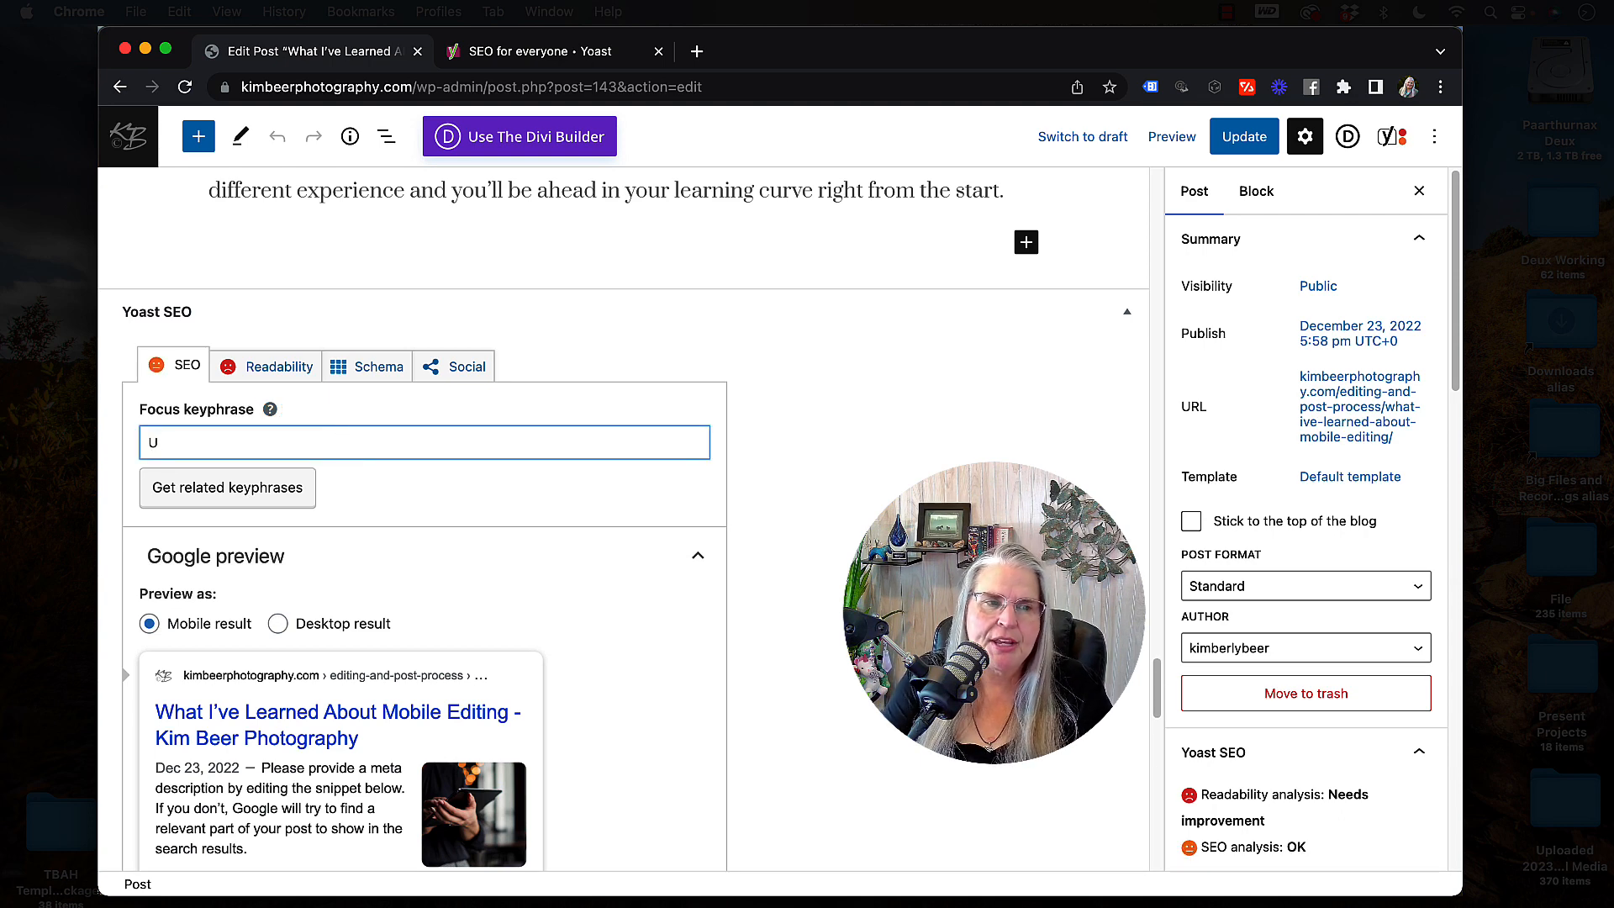
{"action": "type", "text": "sing L"}
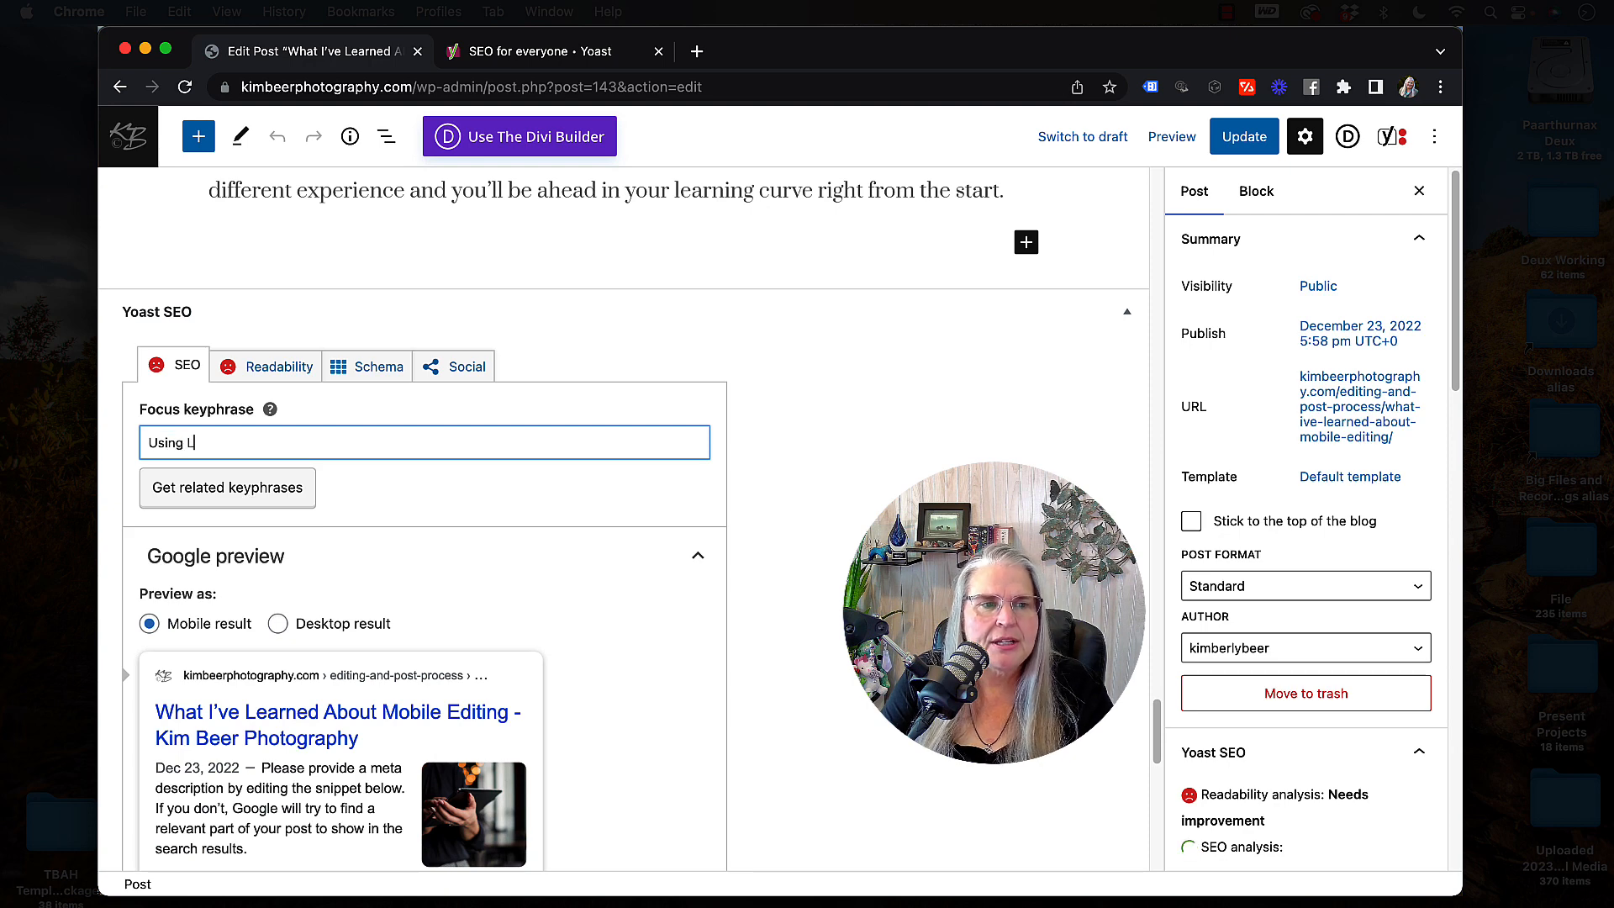
{"action": "type", "text": "ightroom on "}
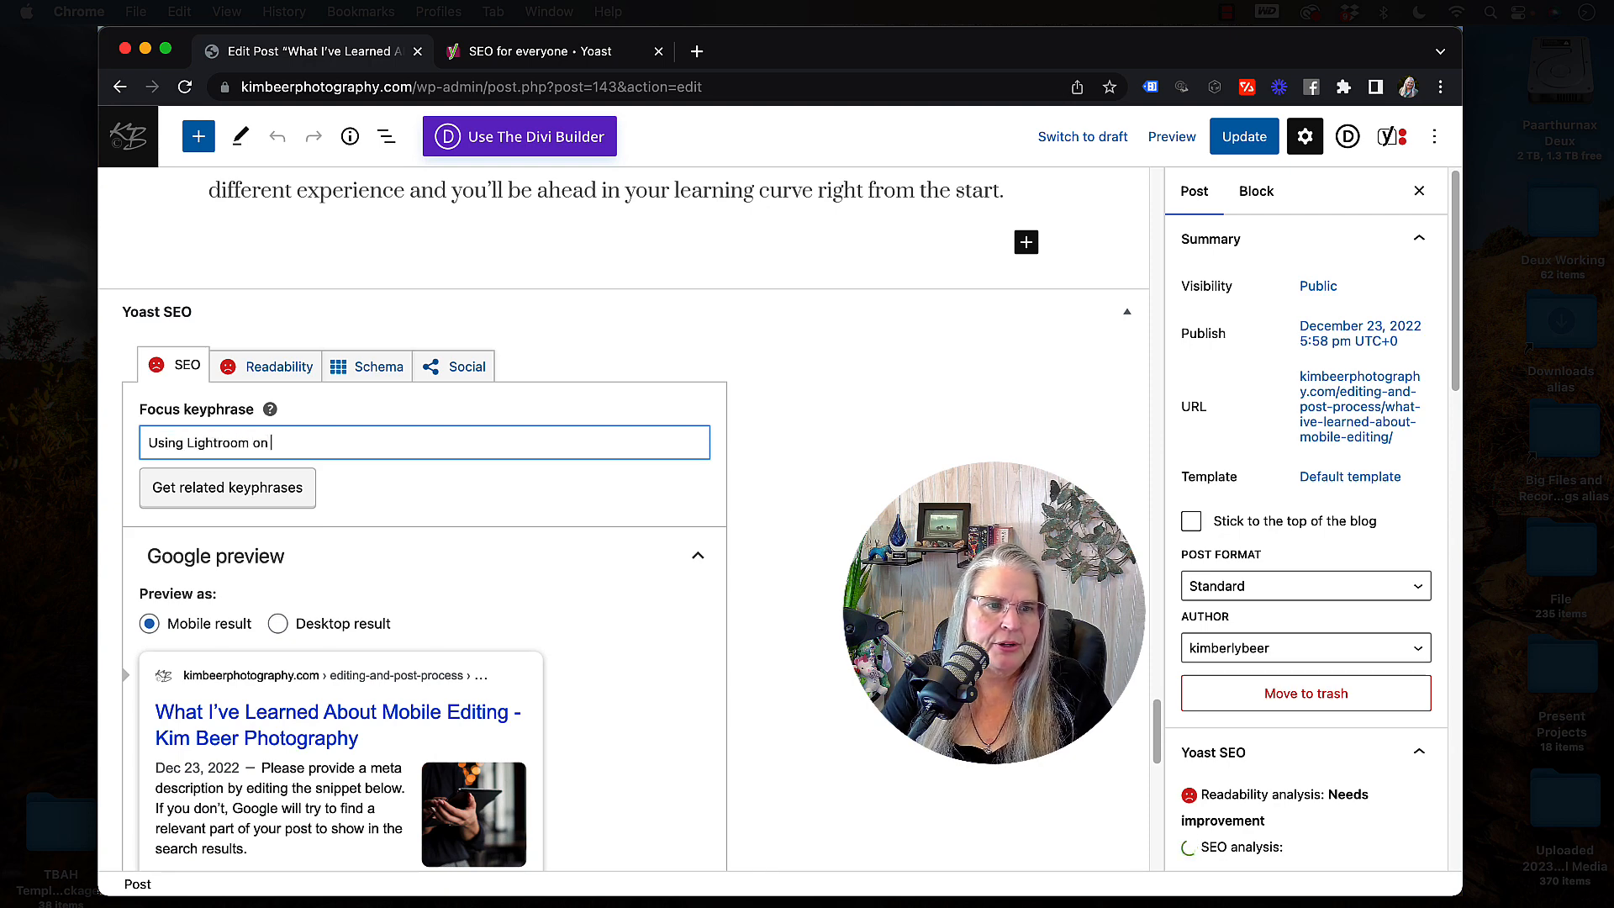
{"action": "type", "text": "an iPad"}
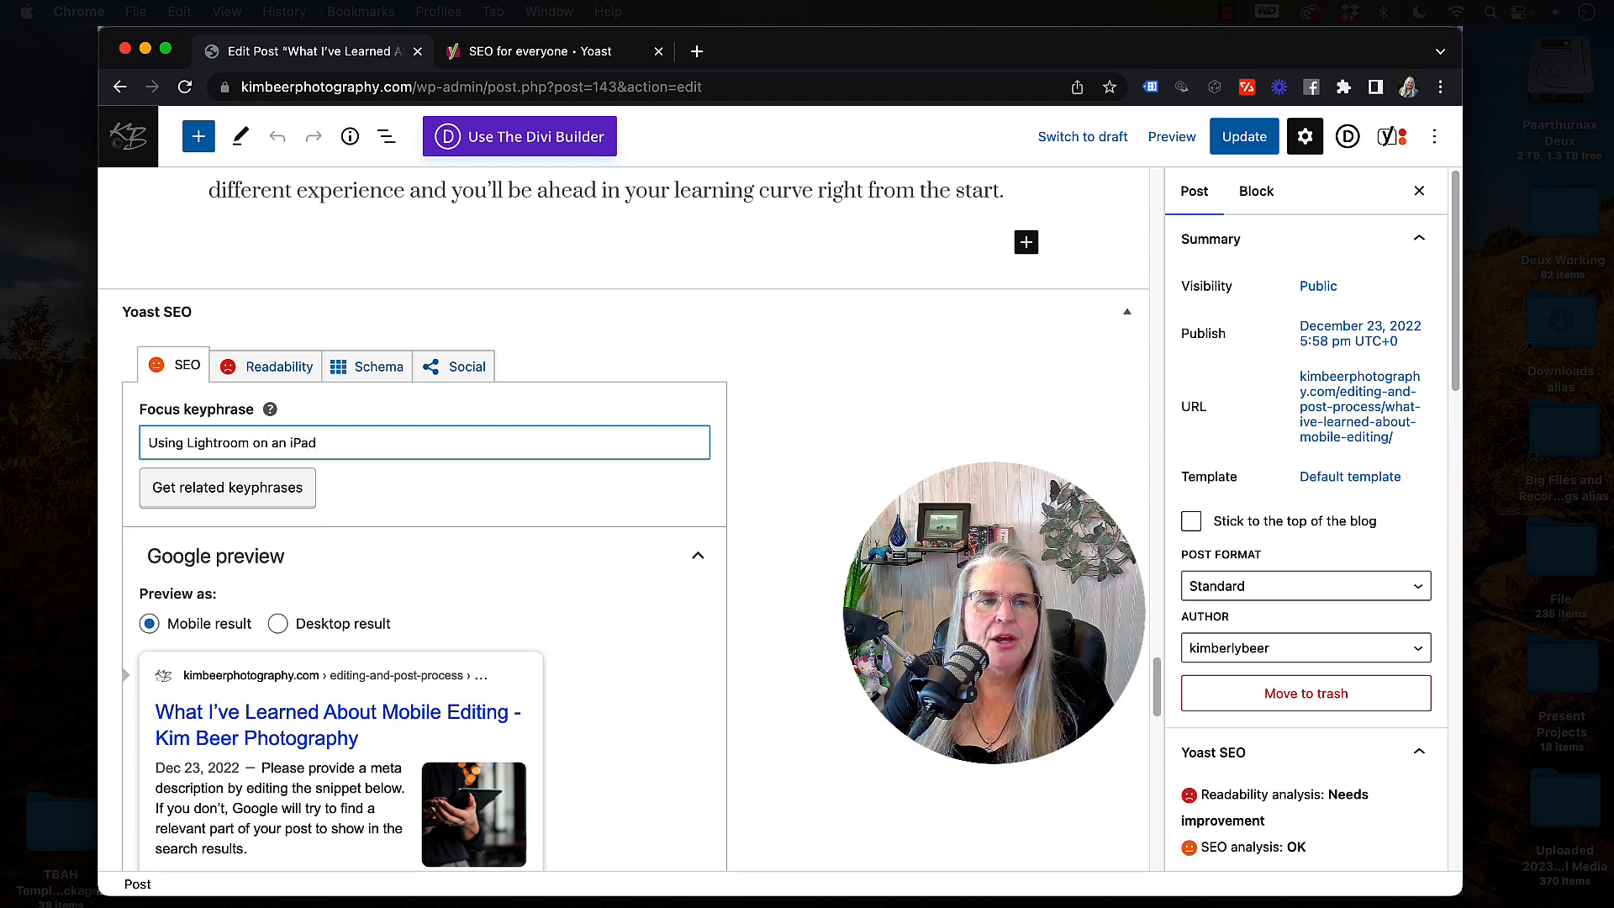
{"action": "left_click", "coordinate": [399, 512]}
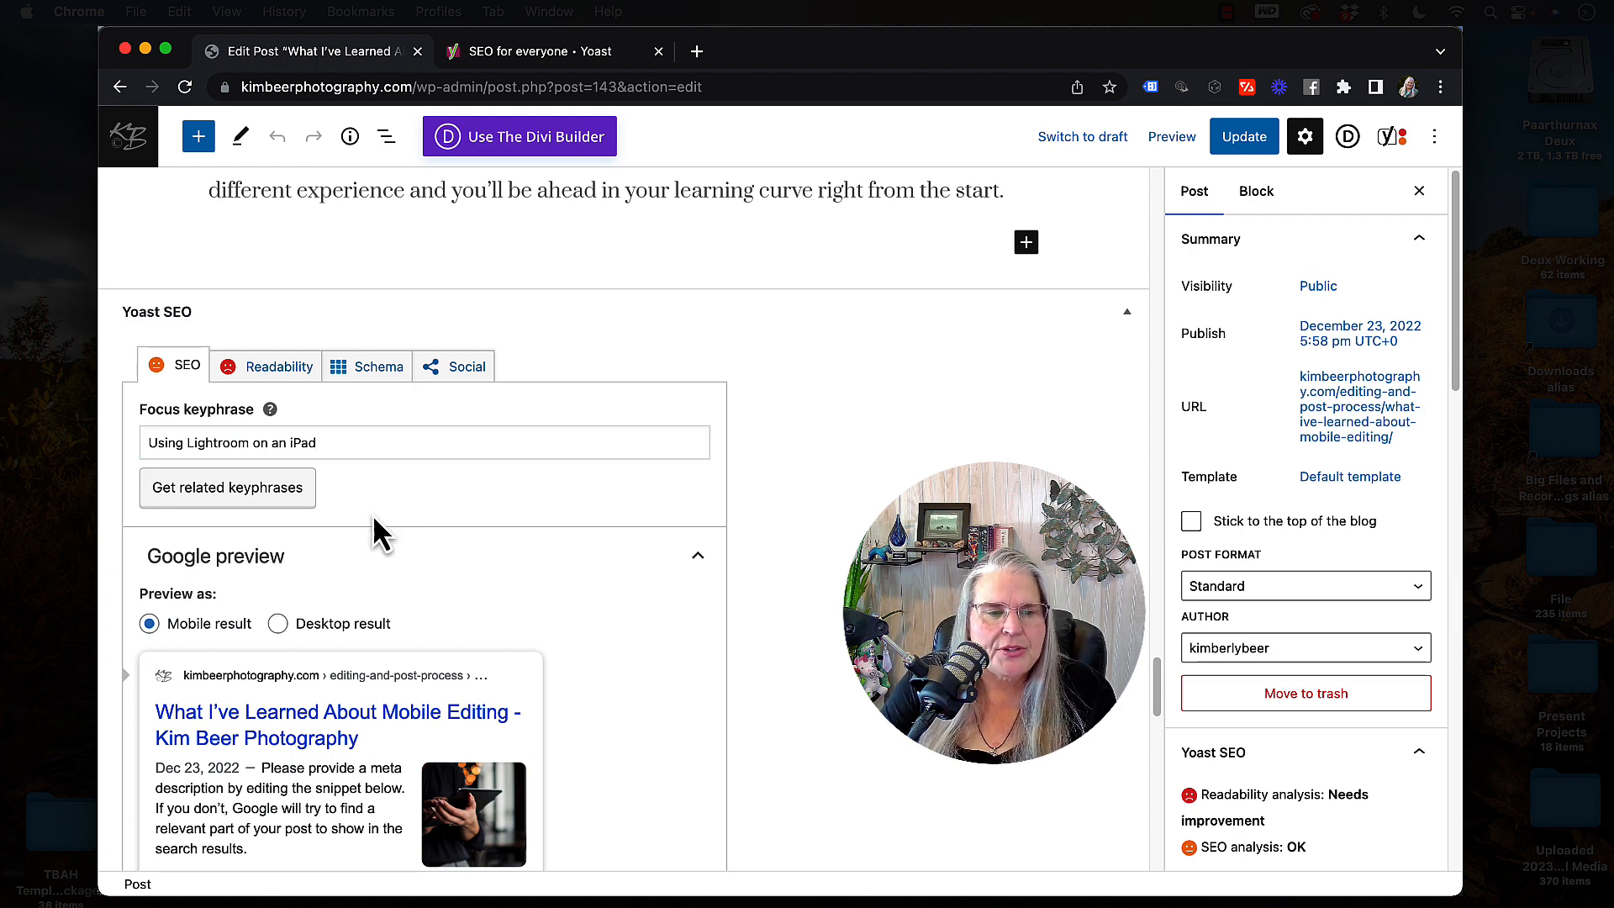
- View the Google preview as a desktop result, return it to the mobile result, and look over the SEO title, slug and meta description fields
{"action": "scroll", "coordinate": [378, 547], "scroll_direction": "down", "scroll_amount": 5}
{"action": "scroll", "coordinate": [383, 572], "scroll_direction": "down", "scroll_amount": 3}
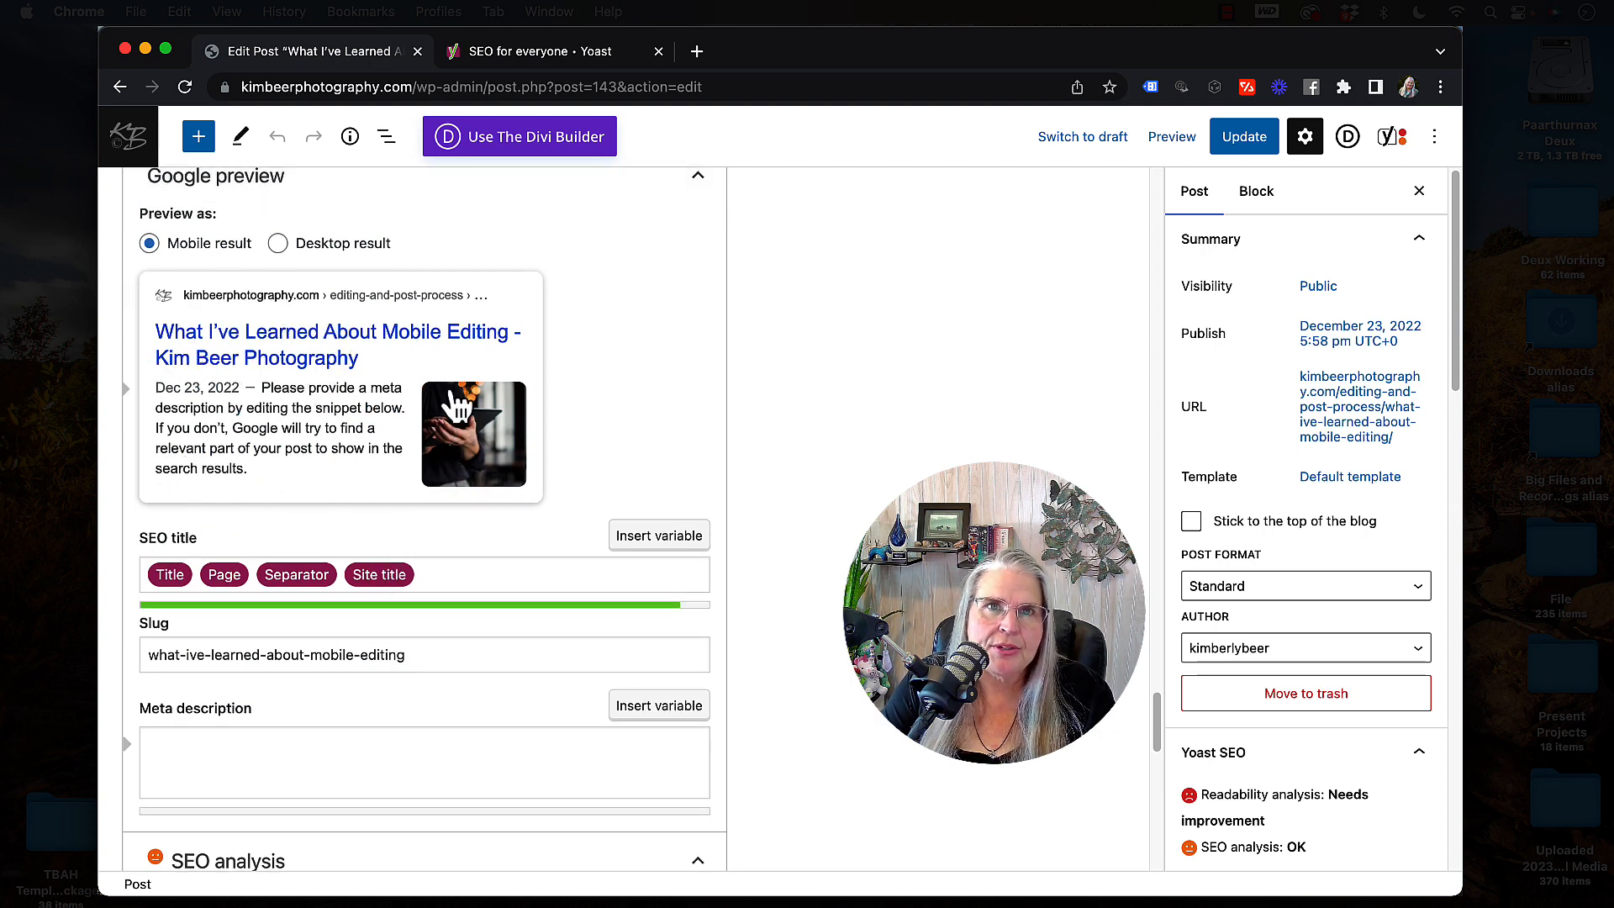
{"action": "left_click", "coordinate": [278, 244]}
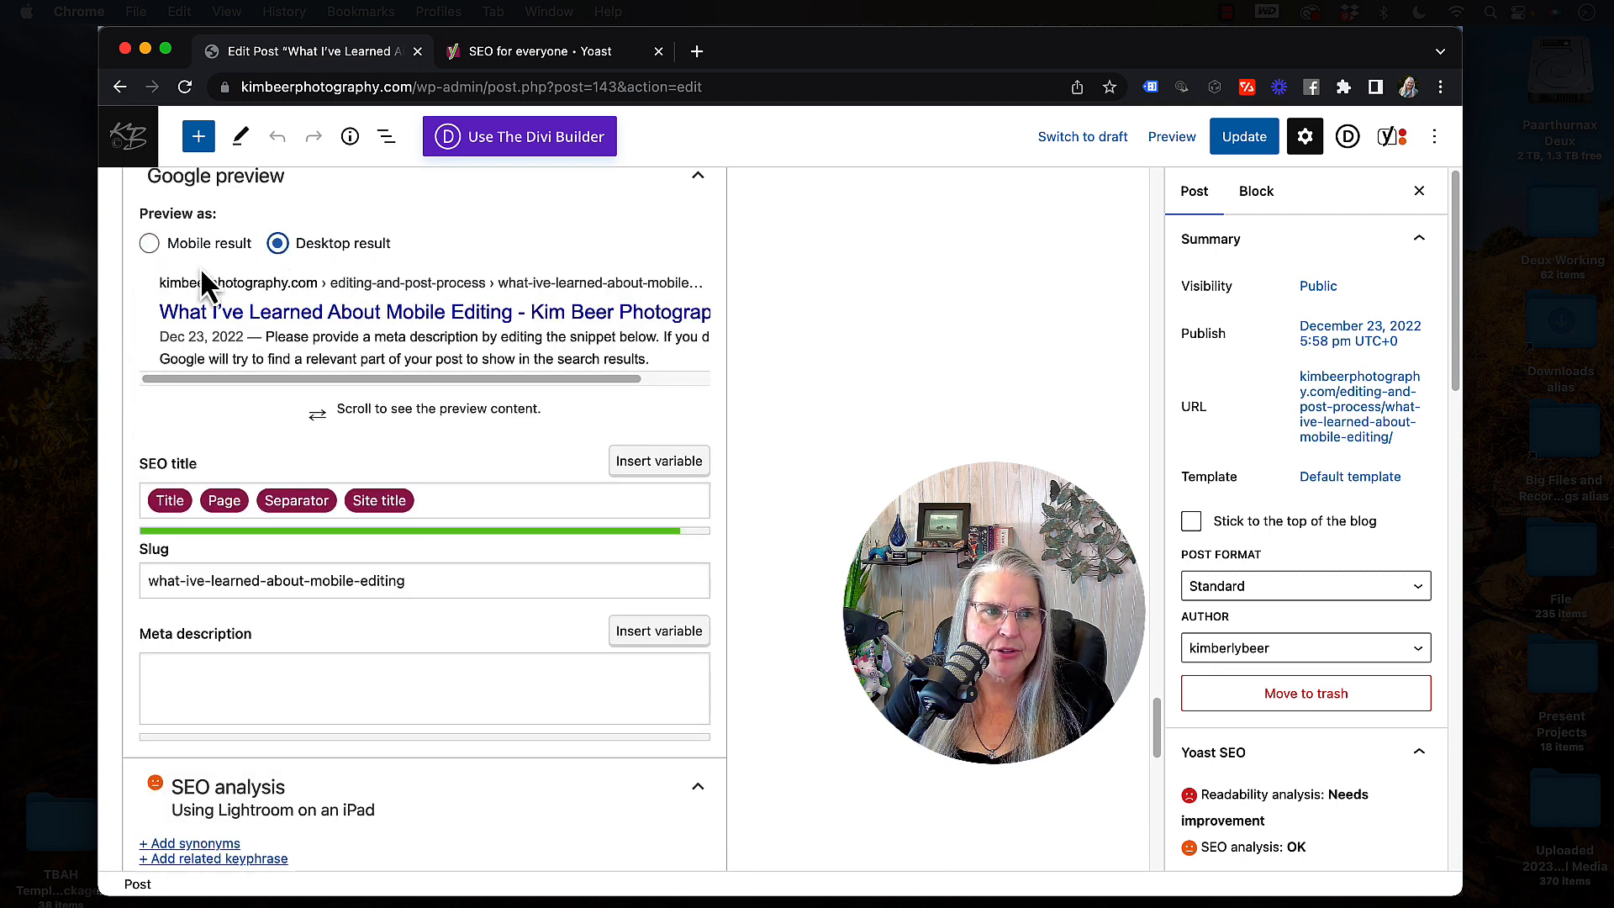
{"action": "left_click", "coordinate": [149, 244]}
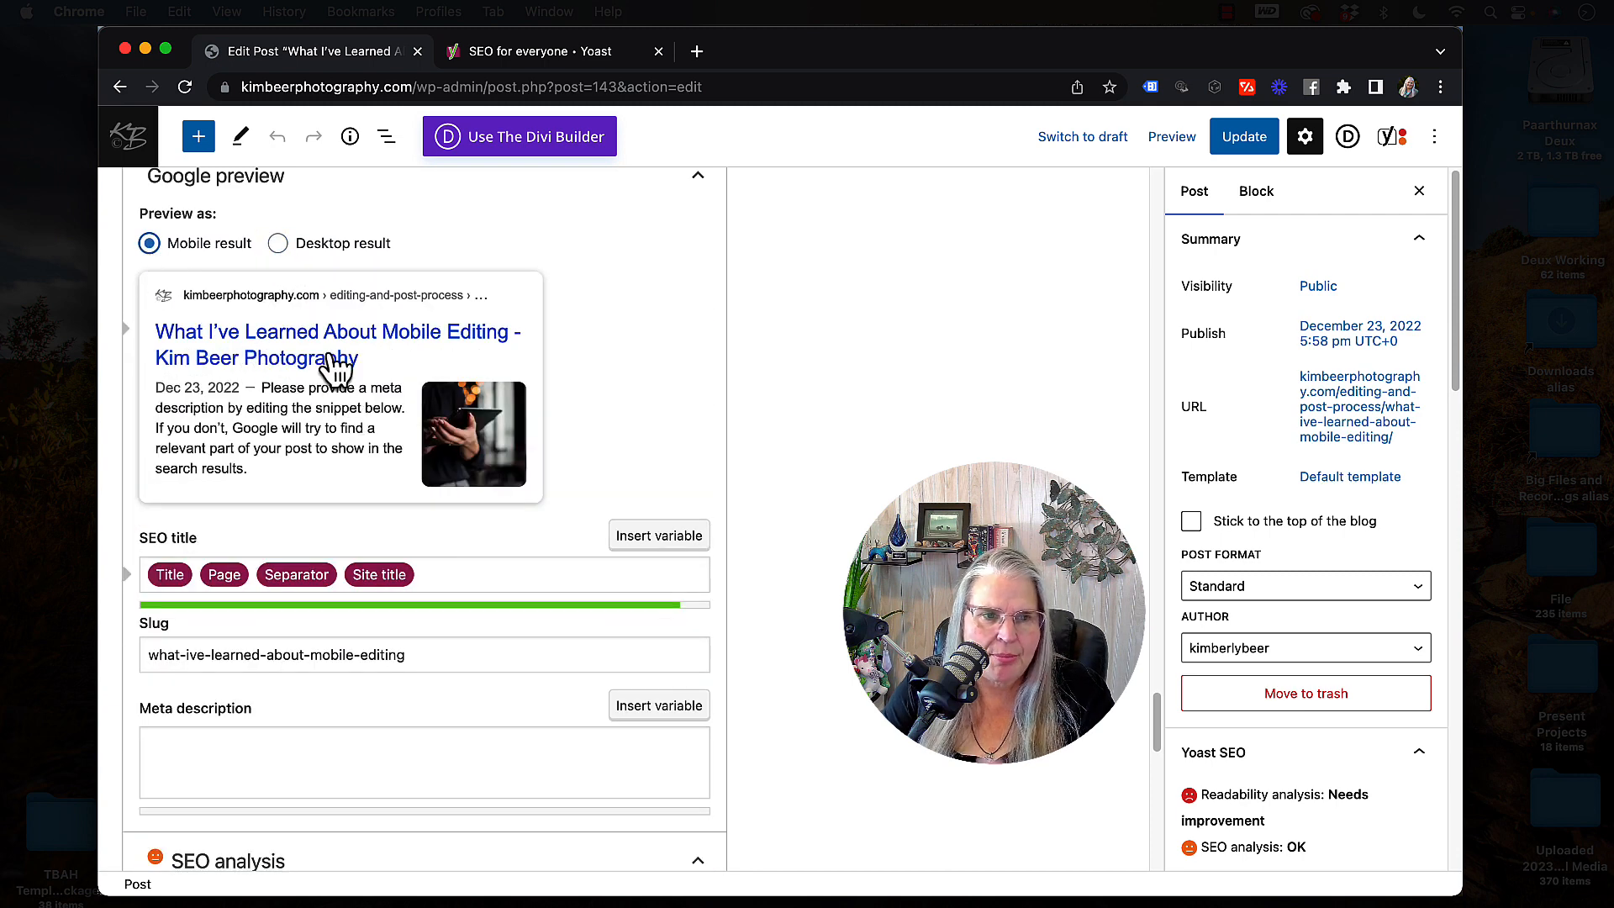
{"action": "scroll", "coordinate": [467, 679], "scroll_direction": "down", "scroll_amount": 5}
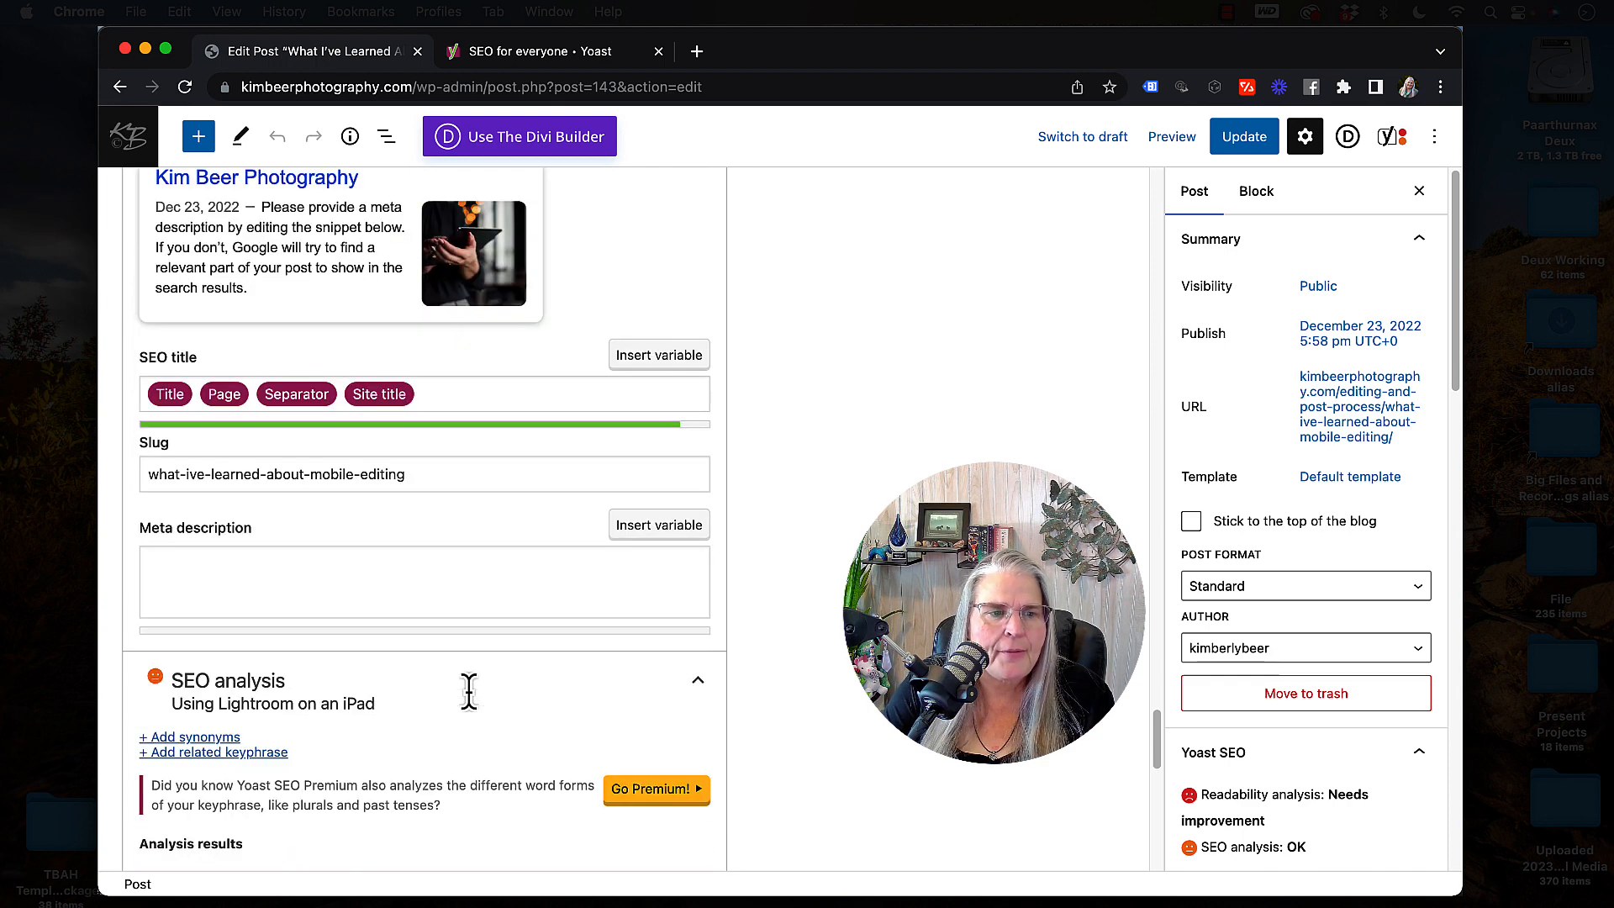
{"action": "left_click", "coordinate": [216, 566]}
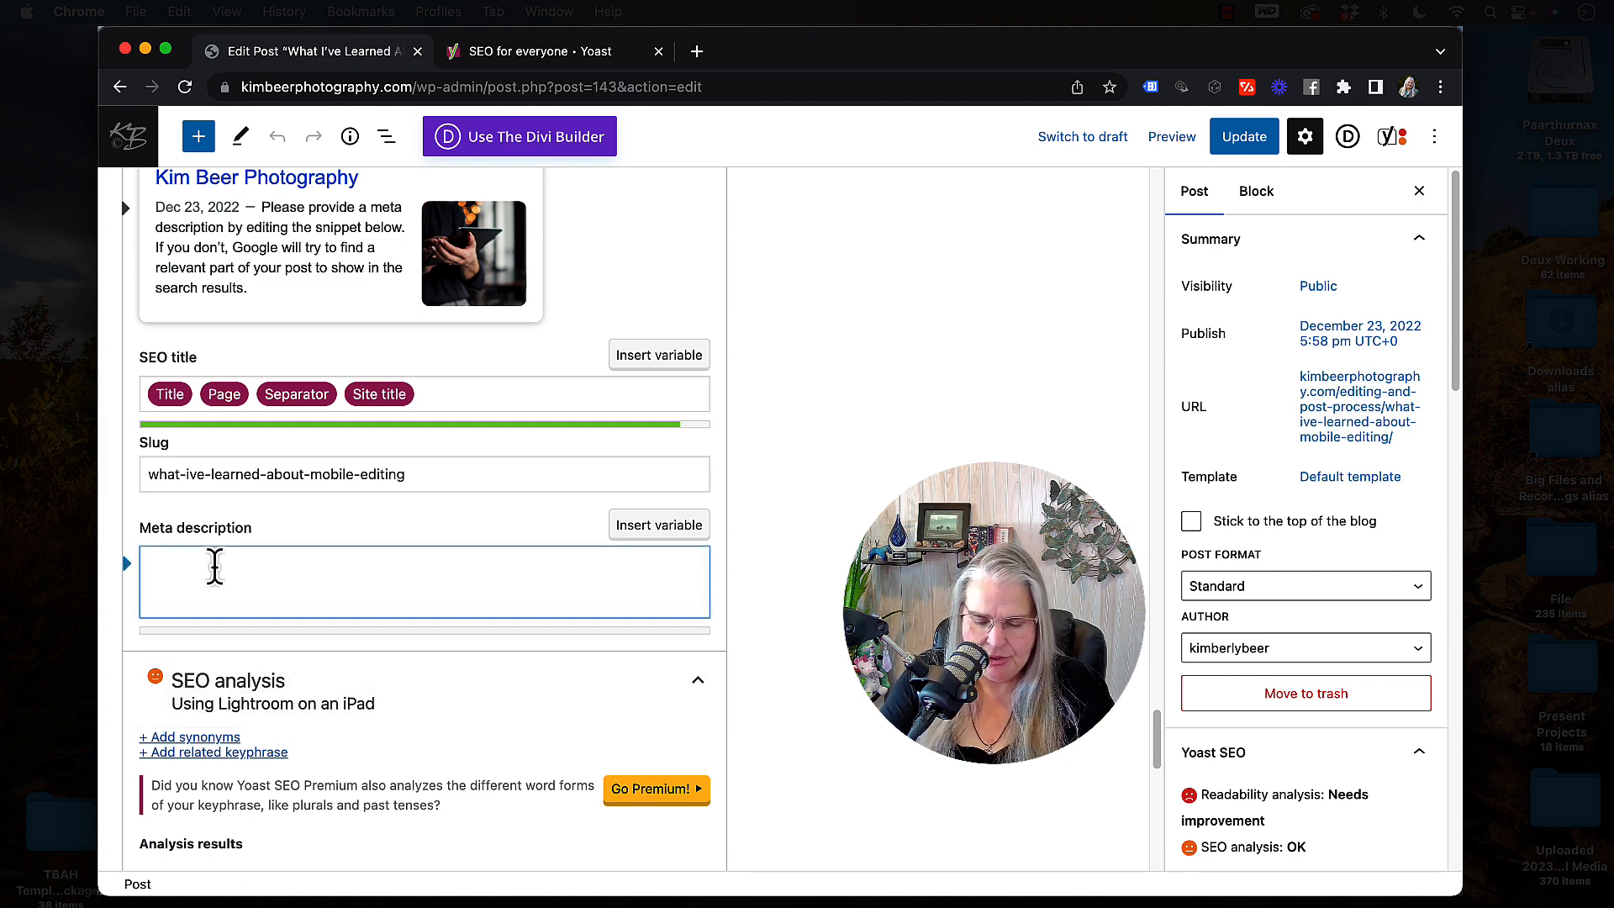
{"action": "type", "text": "Do you wan"}
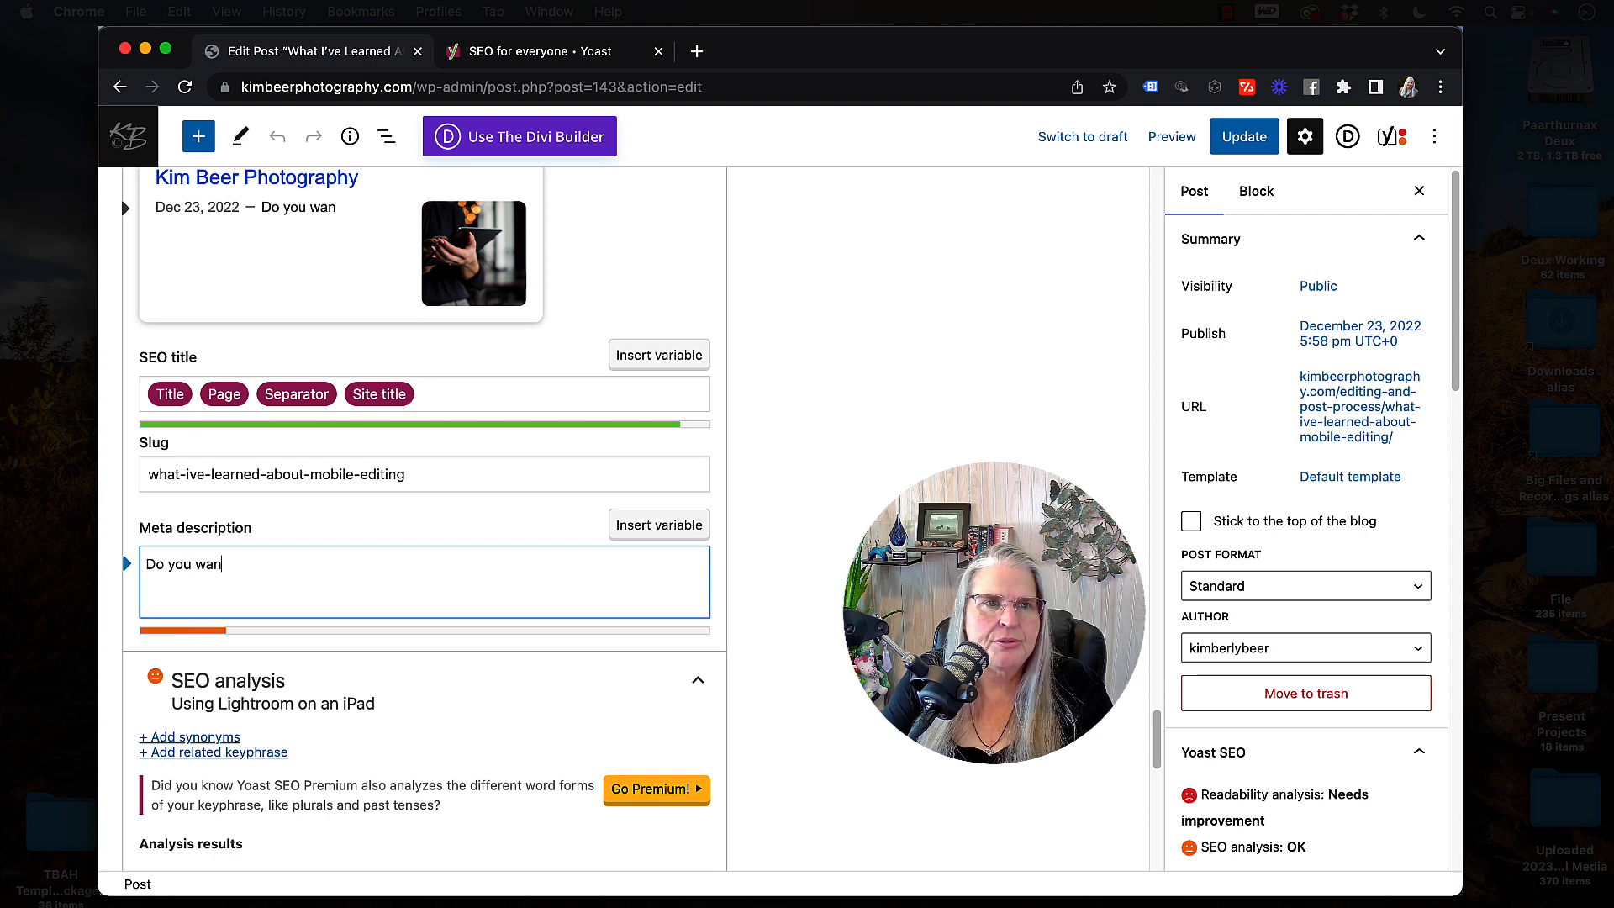
{"action": "key", "text": "BackSpace"}
{"action": "key", "text": "BackSpace"}
{"action": "key", "text": "BackSpace"}
{"action": "key", "text": "super+a"}
- Write the meta description's opening question "Are you considering using an iPad in your Lightroom editing workflow?"
{"action": "type", "text": "A"}
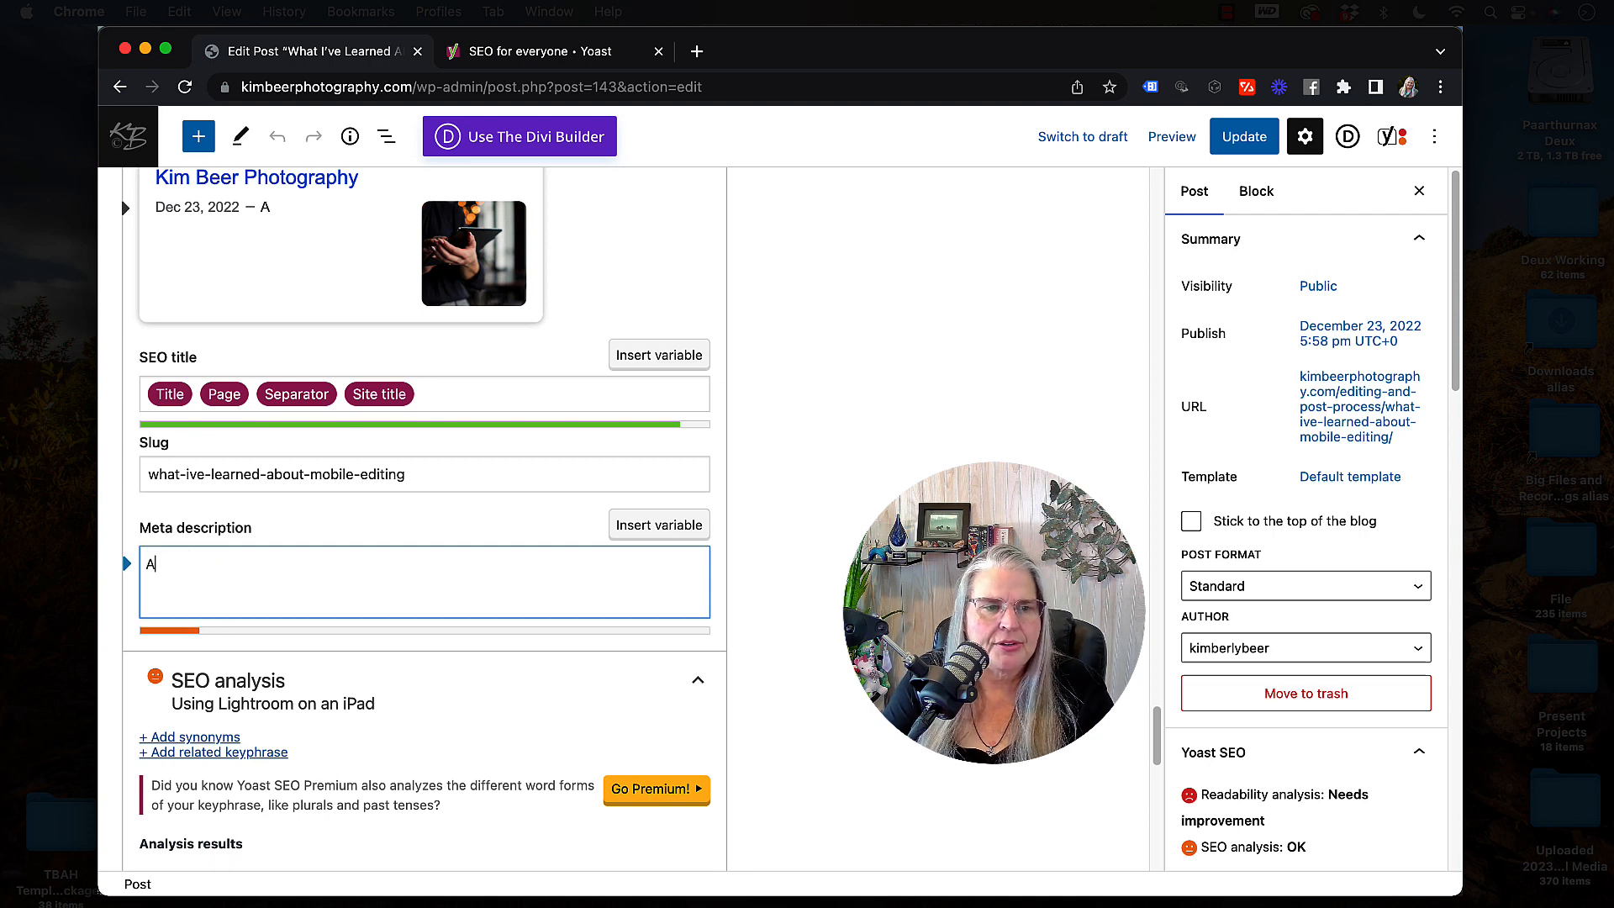
{"action": "type", "text": "re you consid"}
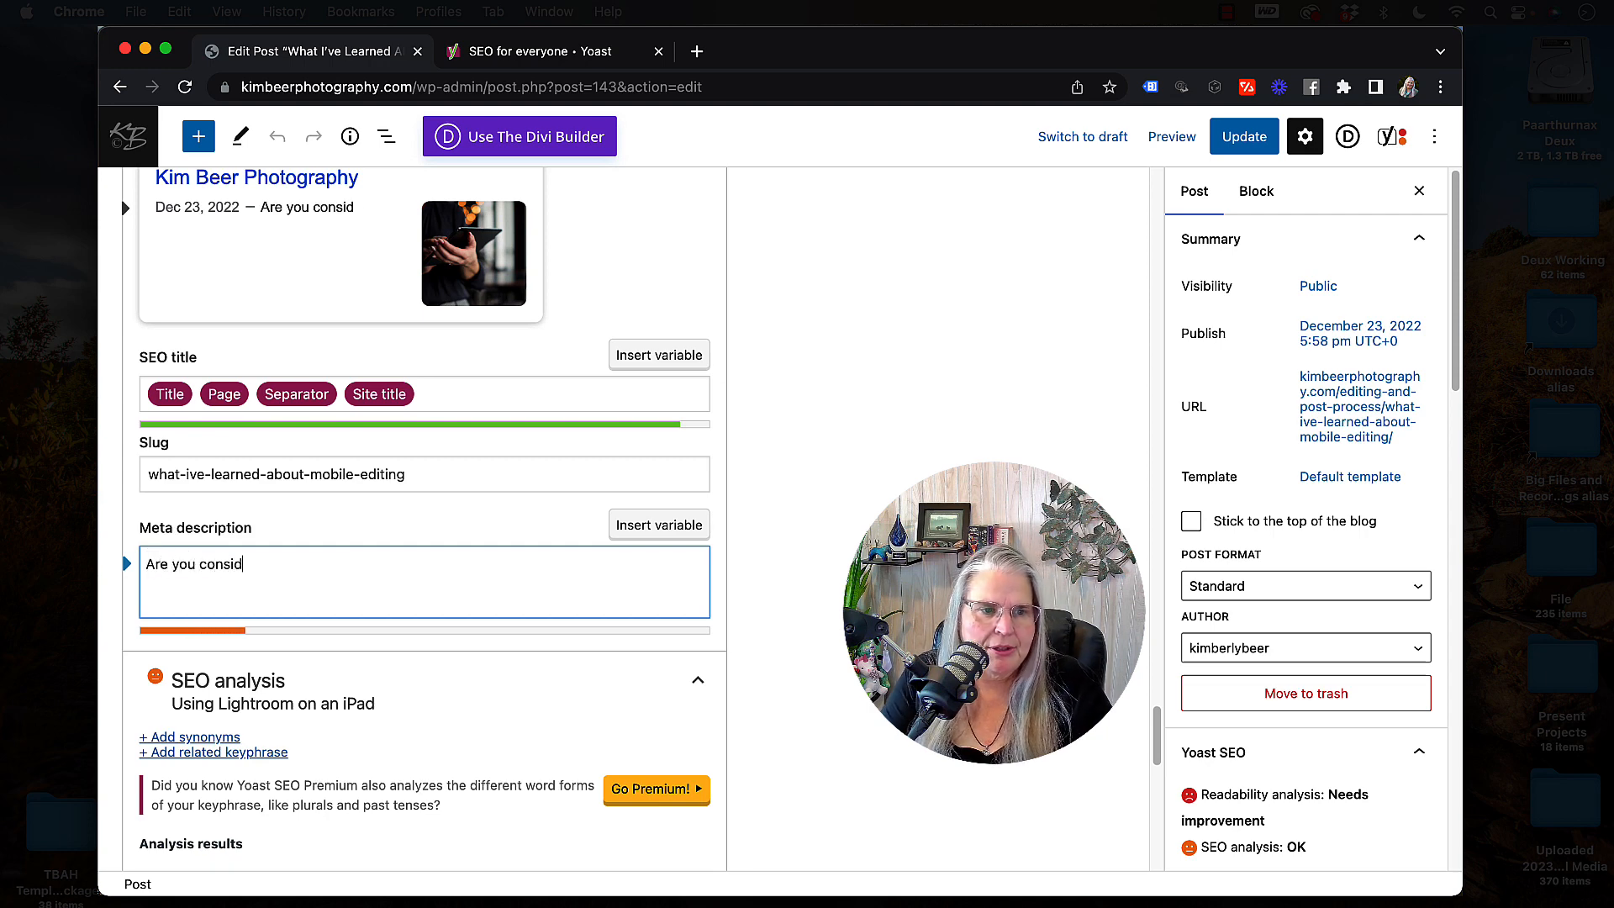
{"action": "type", "text": "ering using a"}
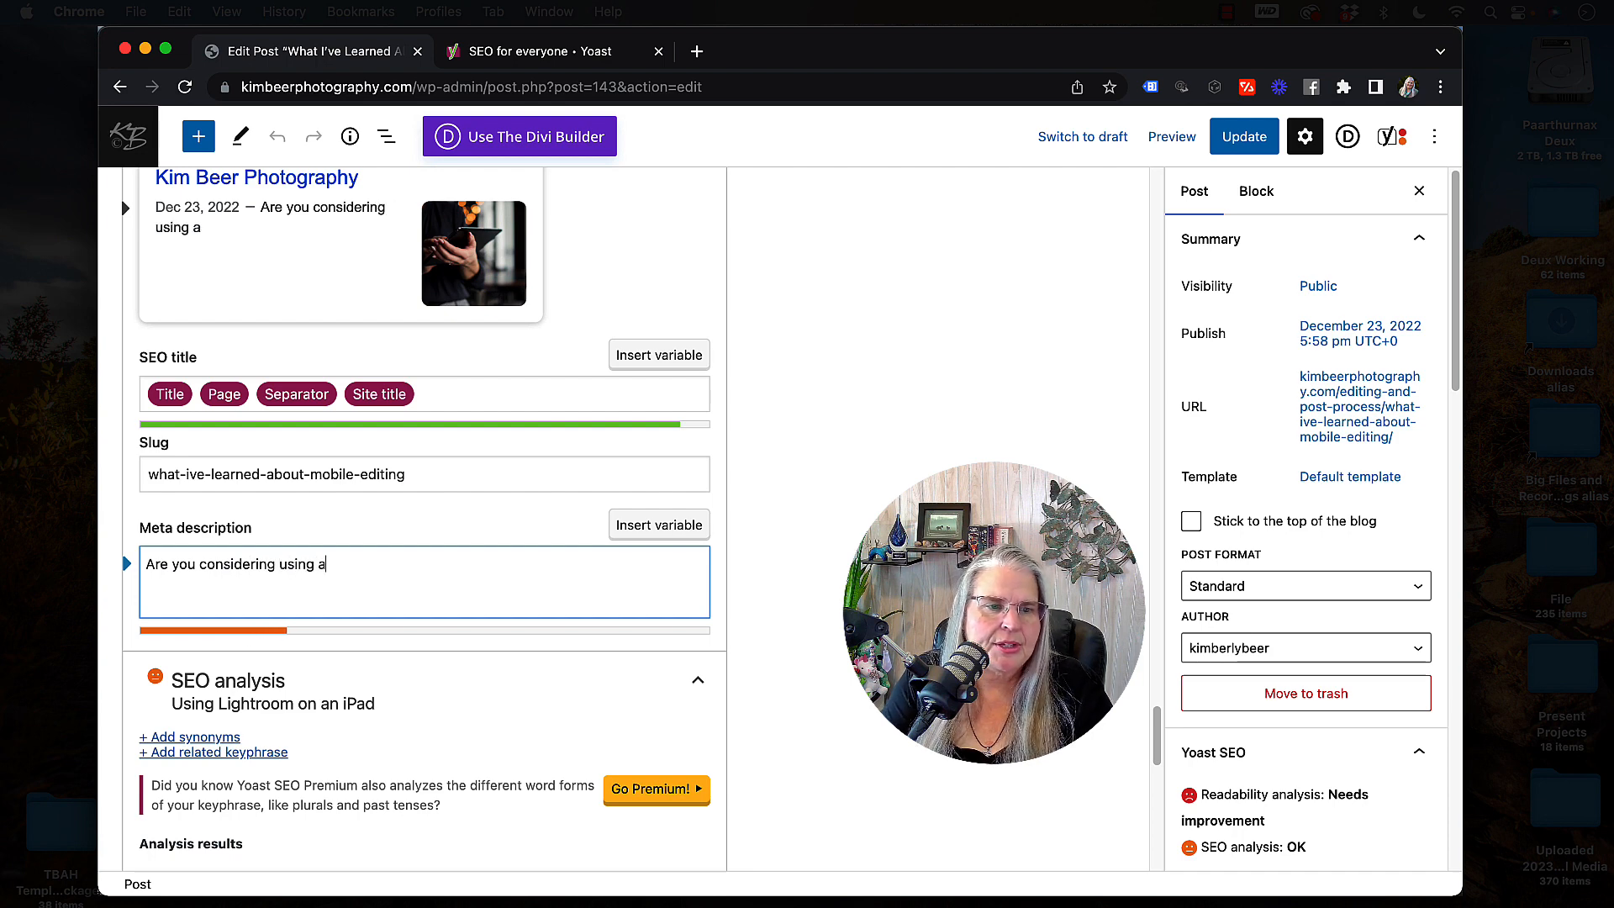
{"action": "type", "text": "n ipa"}
{"action": "key", "text": "BackSpace"}
{"action": "key", "text": "BackSpace"}
{"action": "type", "text": "Pa"}
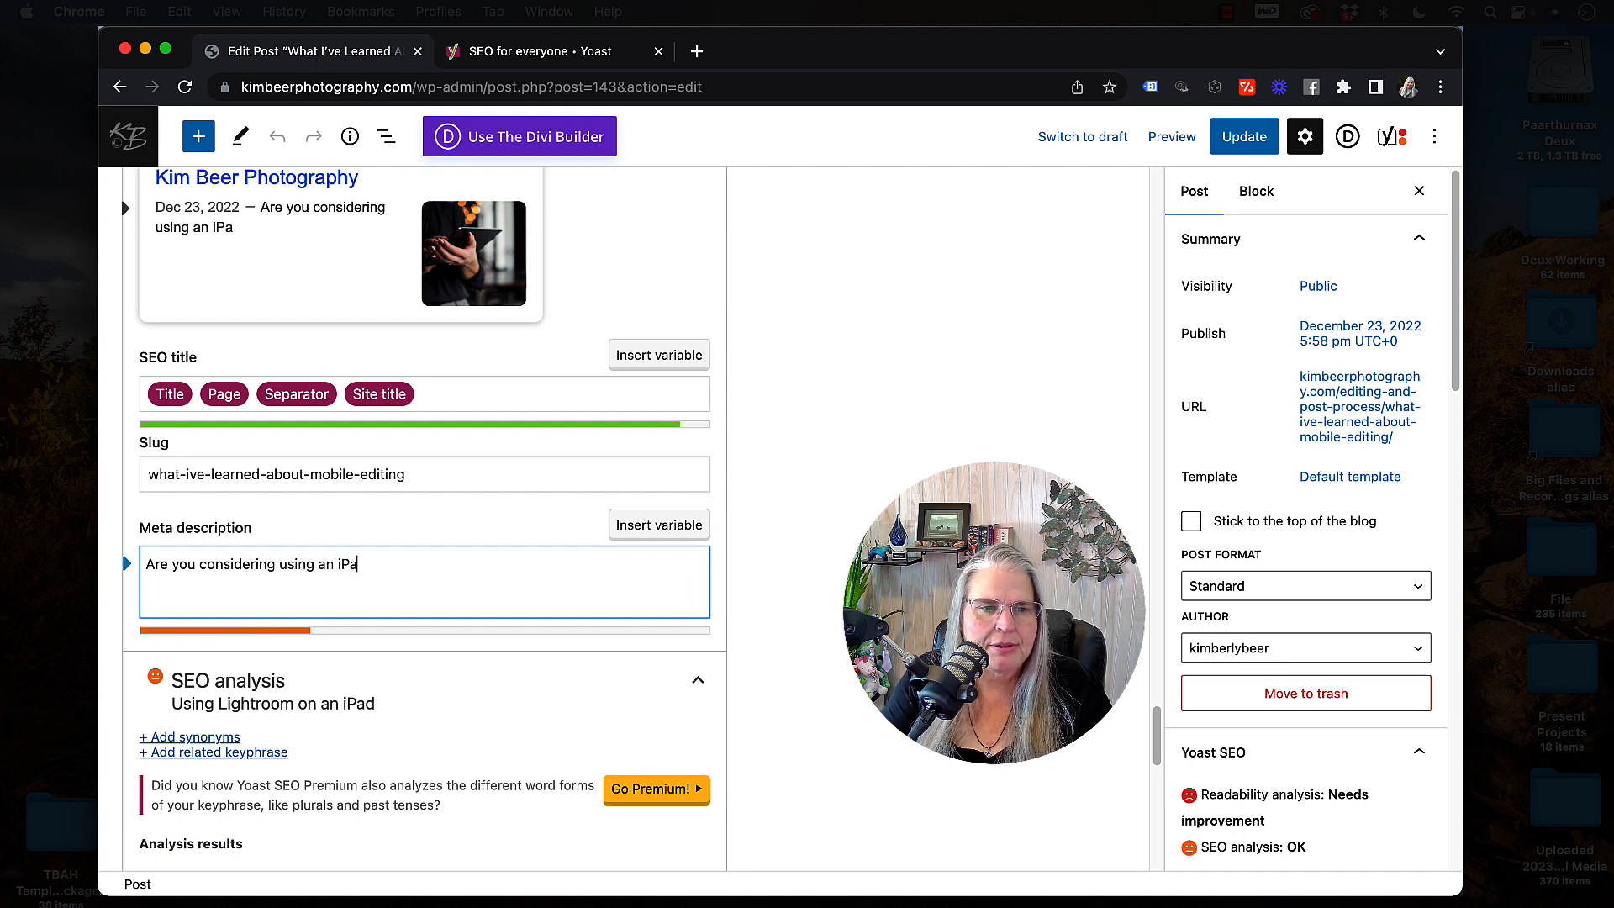
{"action": "type", "text": "d in your Light"}
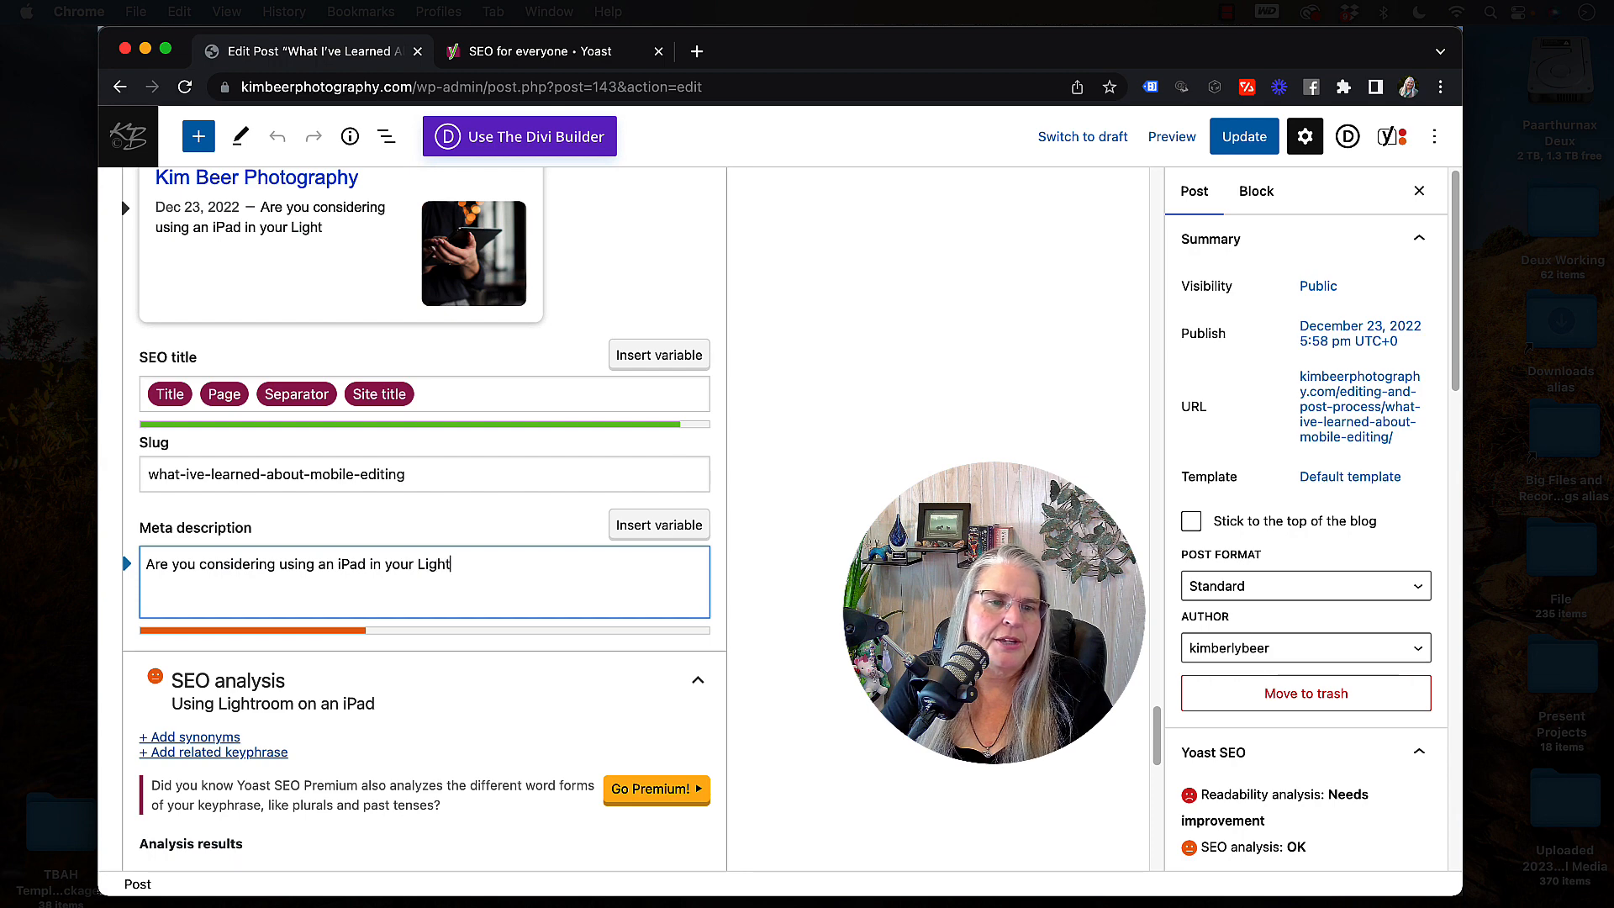
{"action": "type", "text": "room editi"}
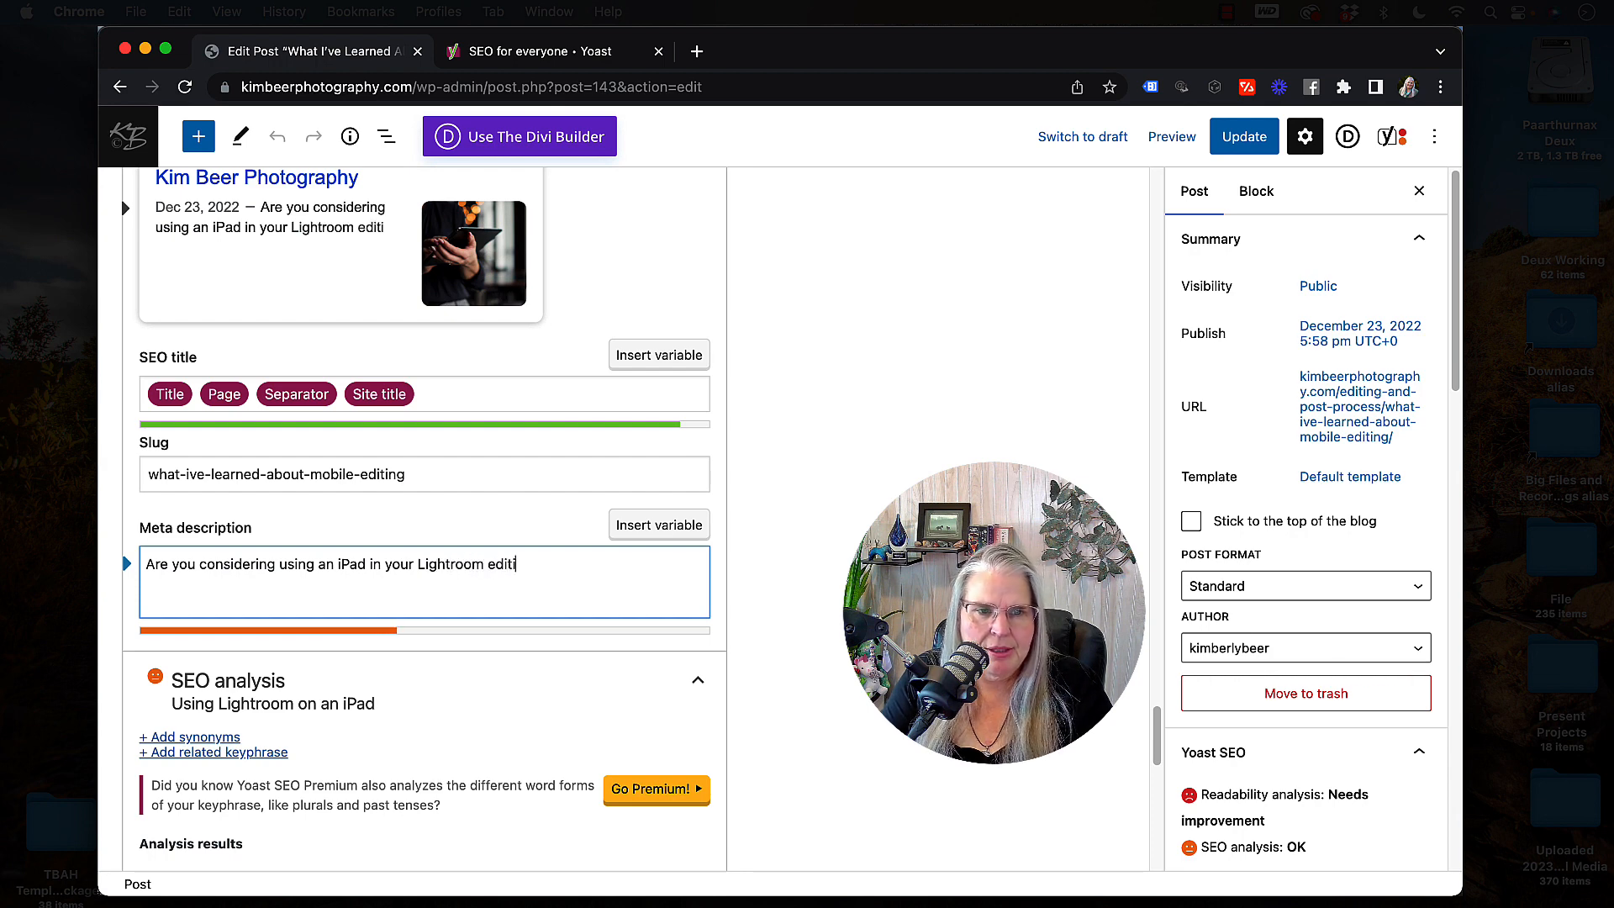
{"action": "type", "text": "ng worksflow This"}
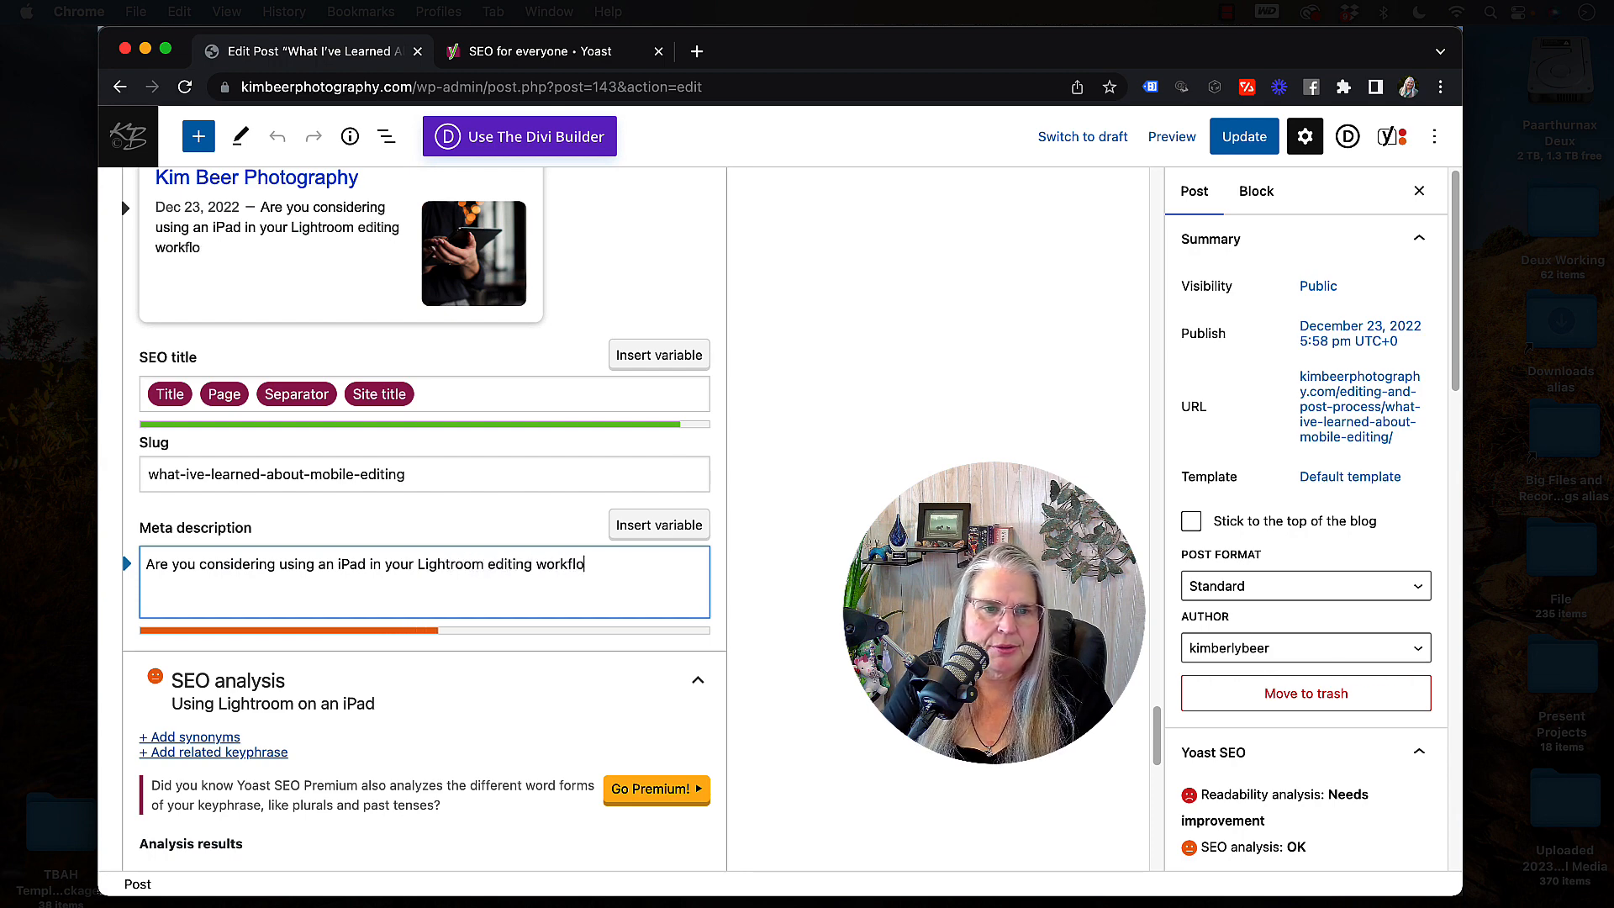
{"action": "key", "text": "BackSpace"}
{"action": "key", "text": "BackSpace"}
{"action": "key", "text": "BackSpace"}
{"action": "key", "text": "BackSpace"}
{"action": "key", "text": "BackSpace"}
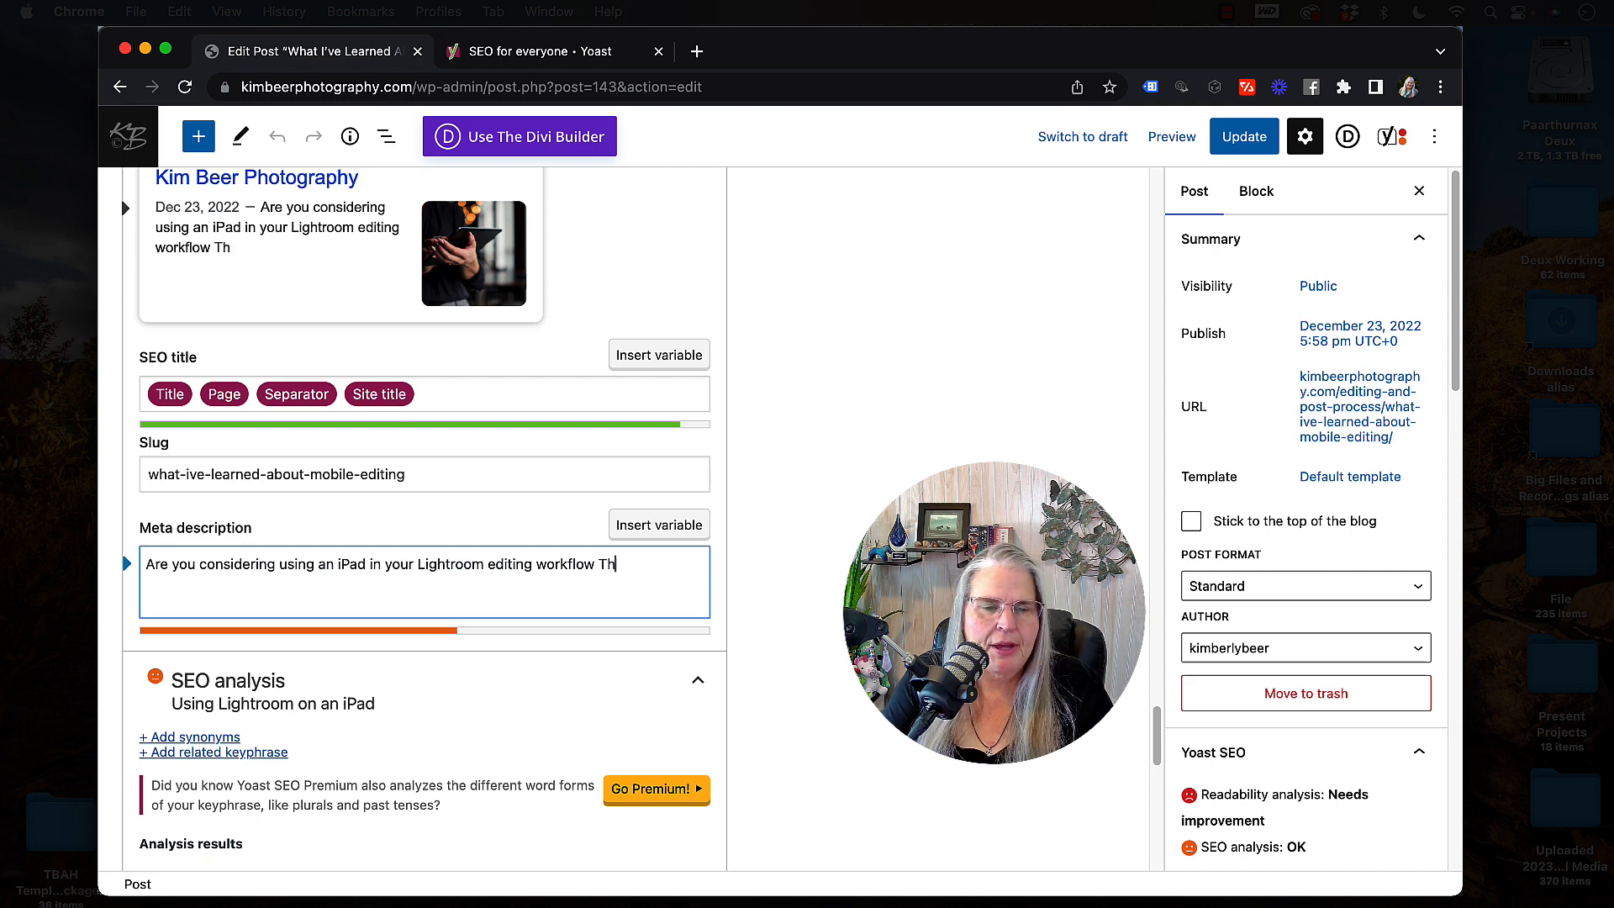
{"action": "type", "text": "? Thi"}
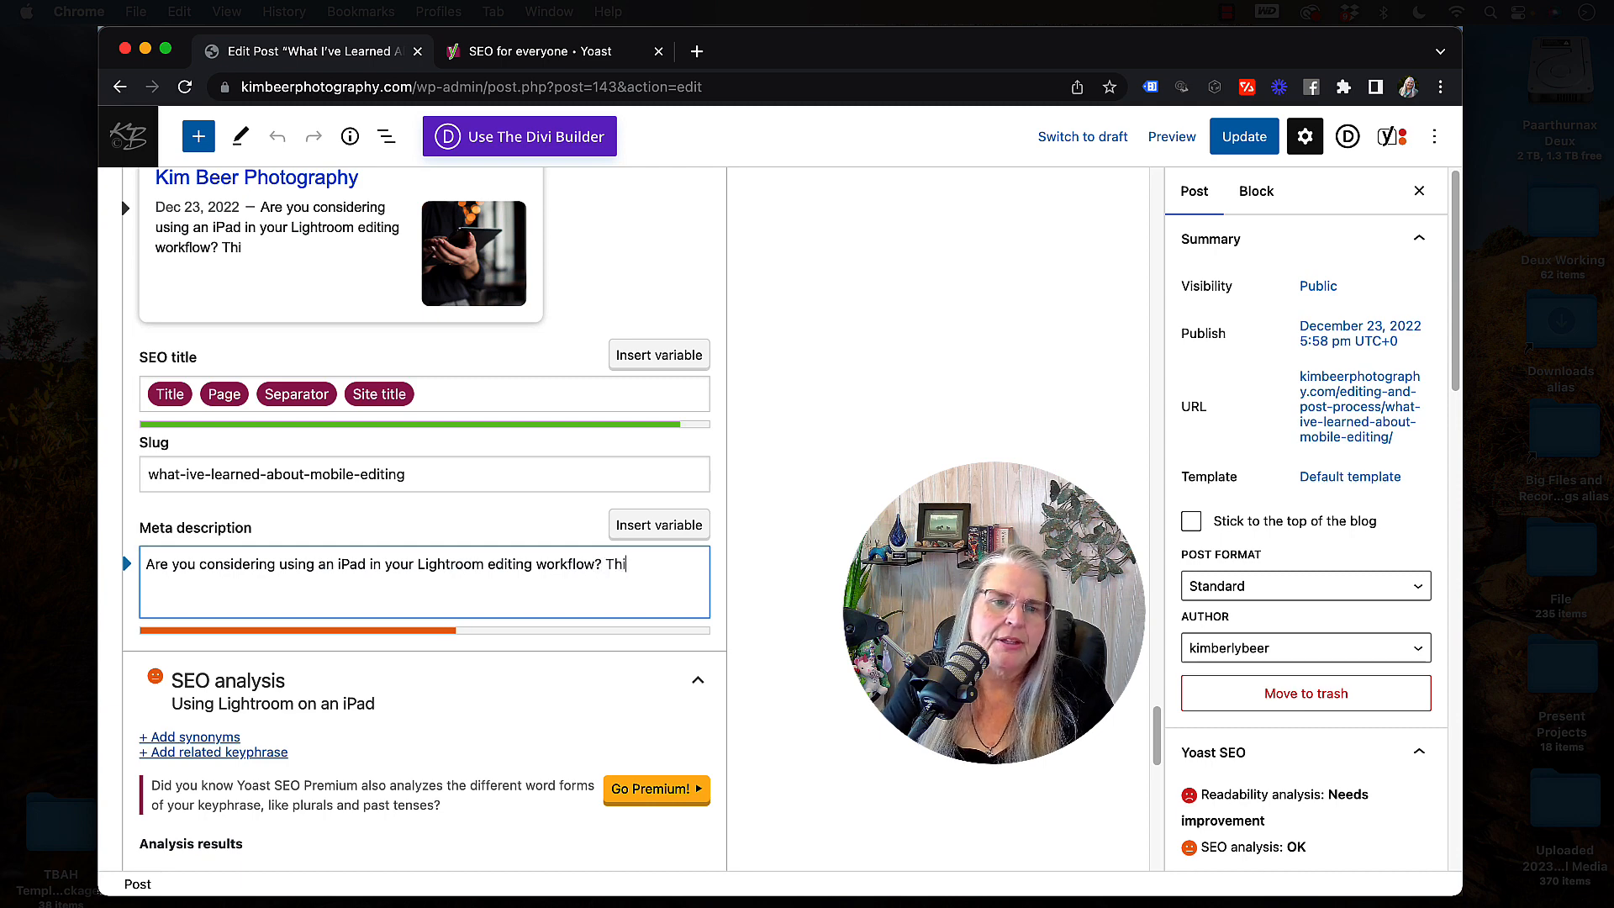
- Continue the meta description with "This blog post by professional photographer", the photographer's full name, and "will help you understand"
{"action": "type", "text": "s arti"}
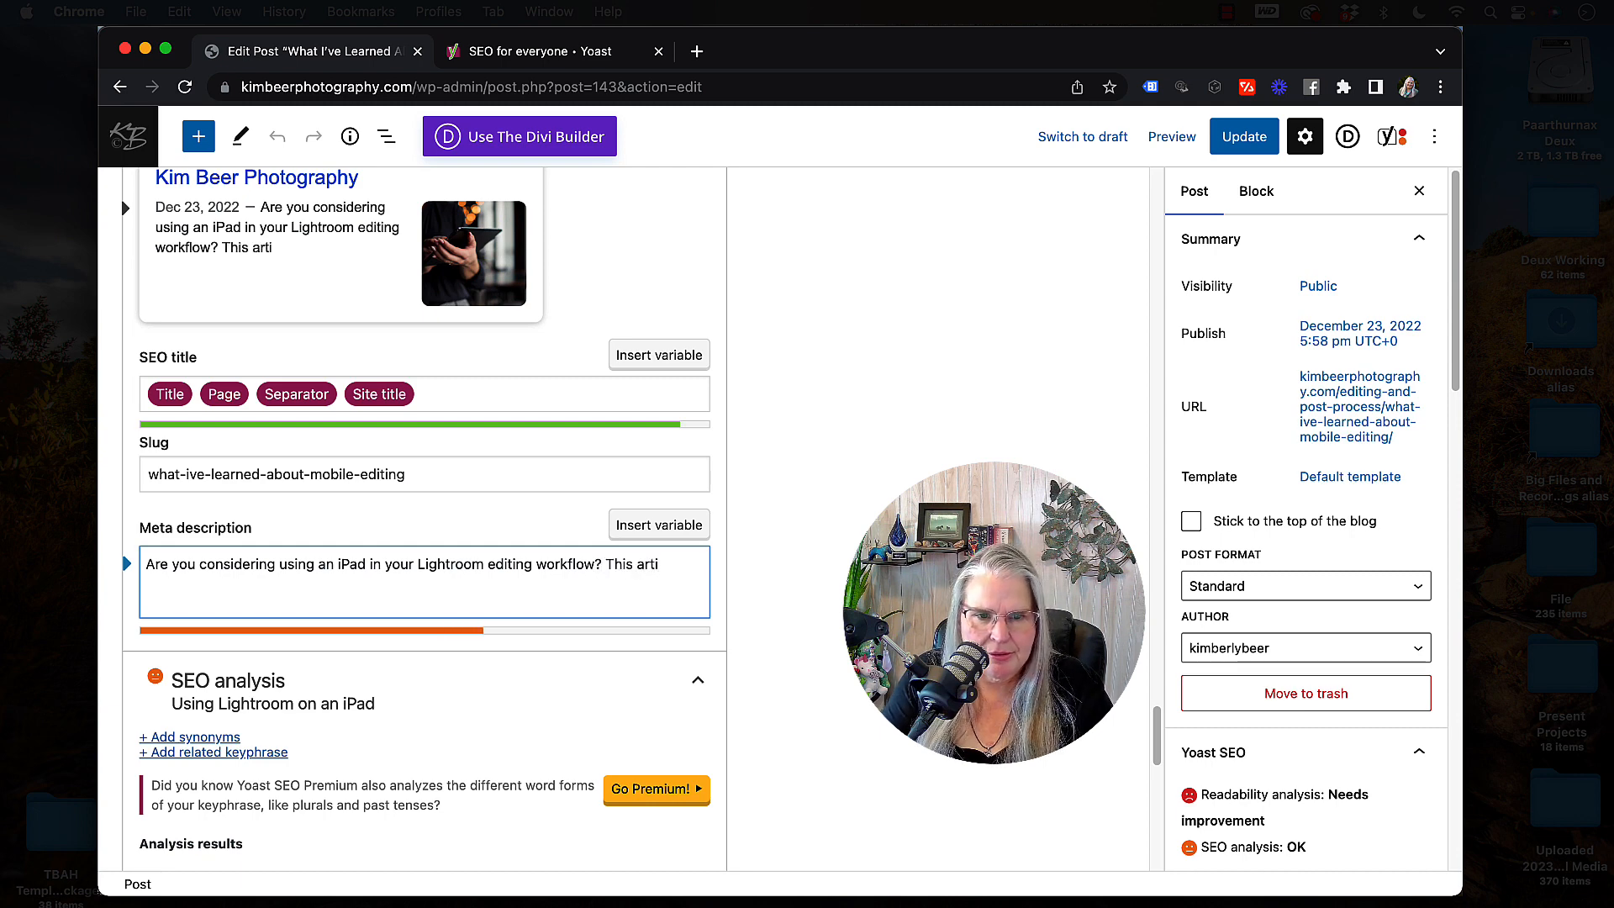
{"action": "key", "text": "BackSpace"}
{"action": "key", "text": "BackSpace"}
{"action": "key", "text": "BackSpace"}
{"action": "key", "text": "BackSpace"}
{"action": "type", "text": "blog"}
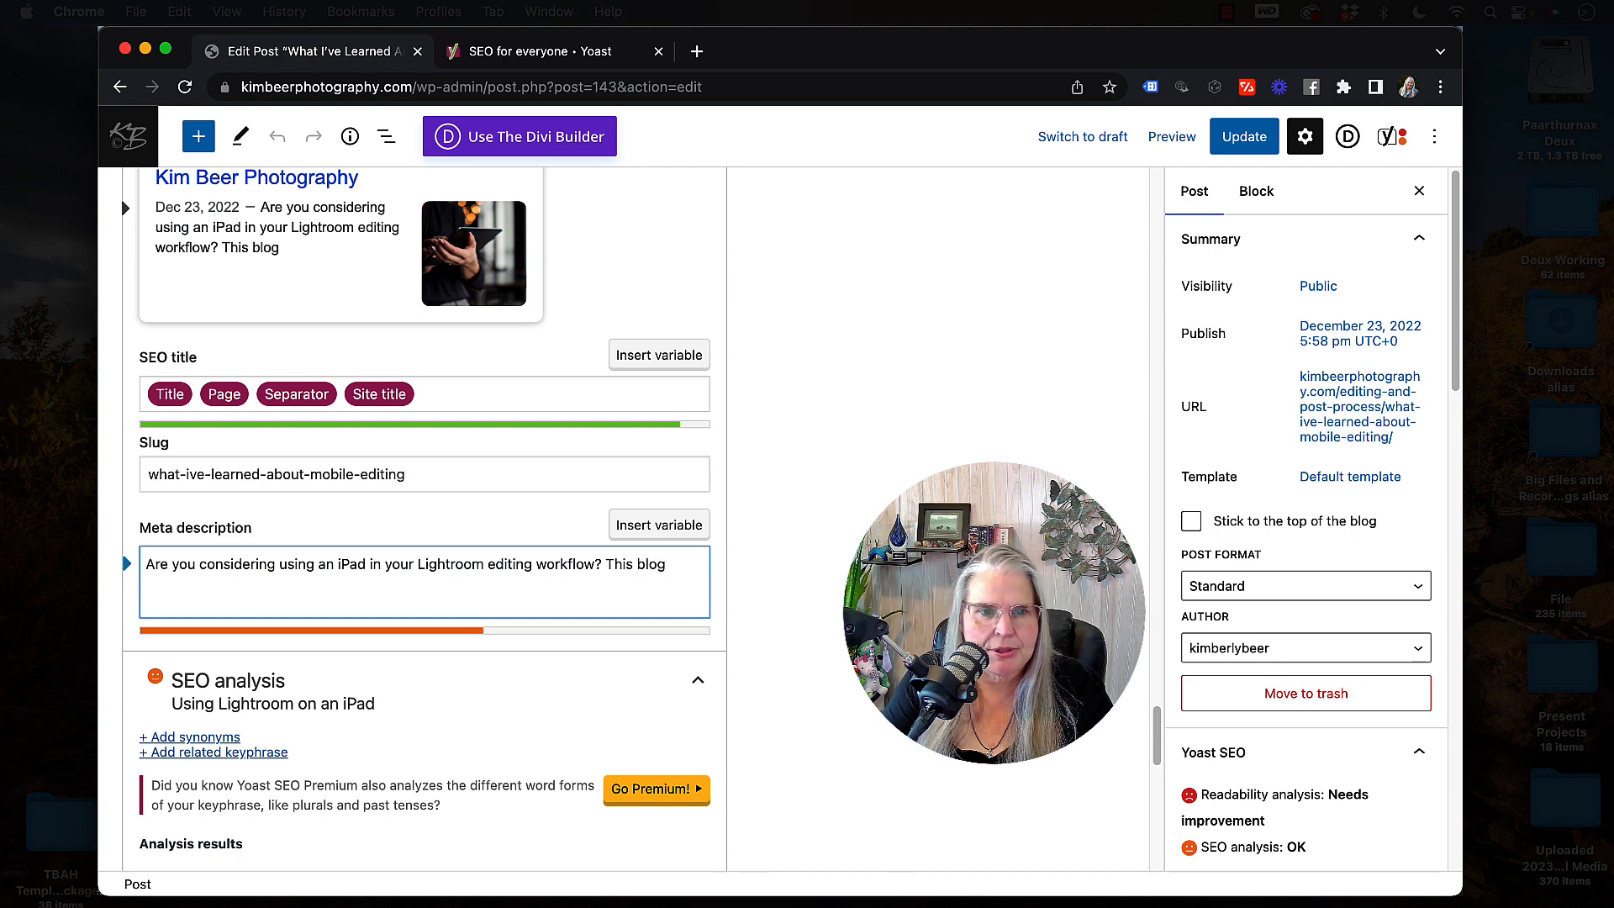
{"action": "type", "text": " post by K"}
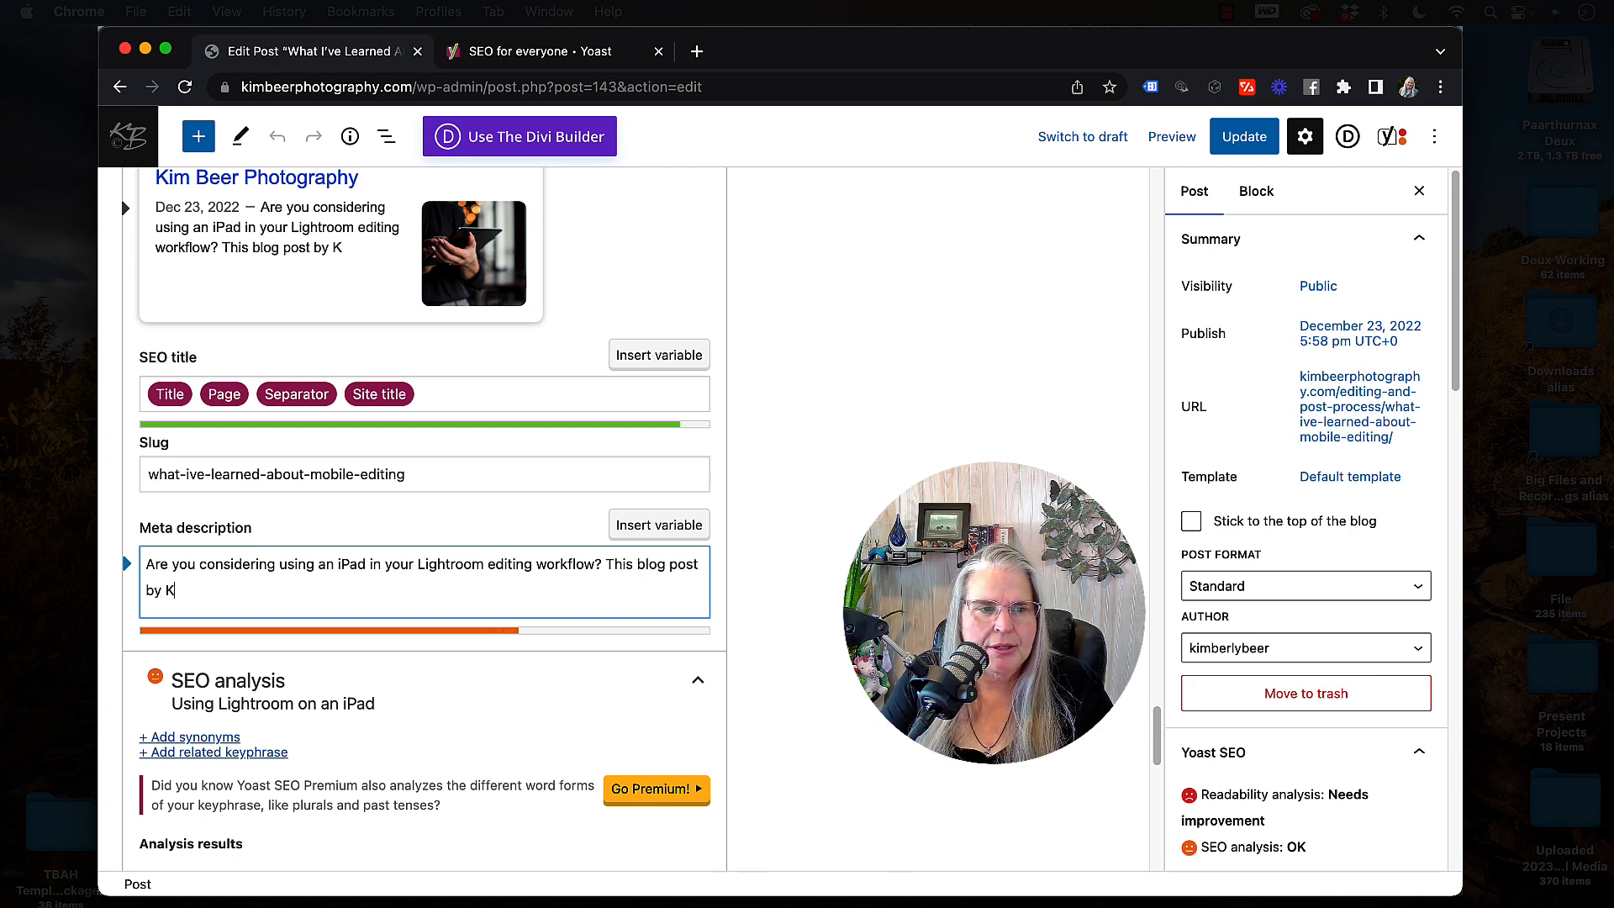
{"action": "key", "text": "BackSpace"}
{"action": "type", "text": "profession "}
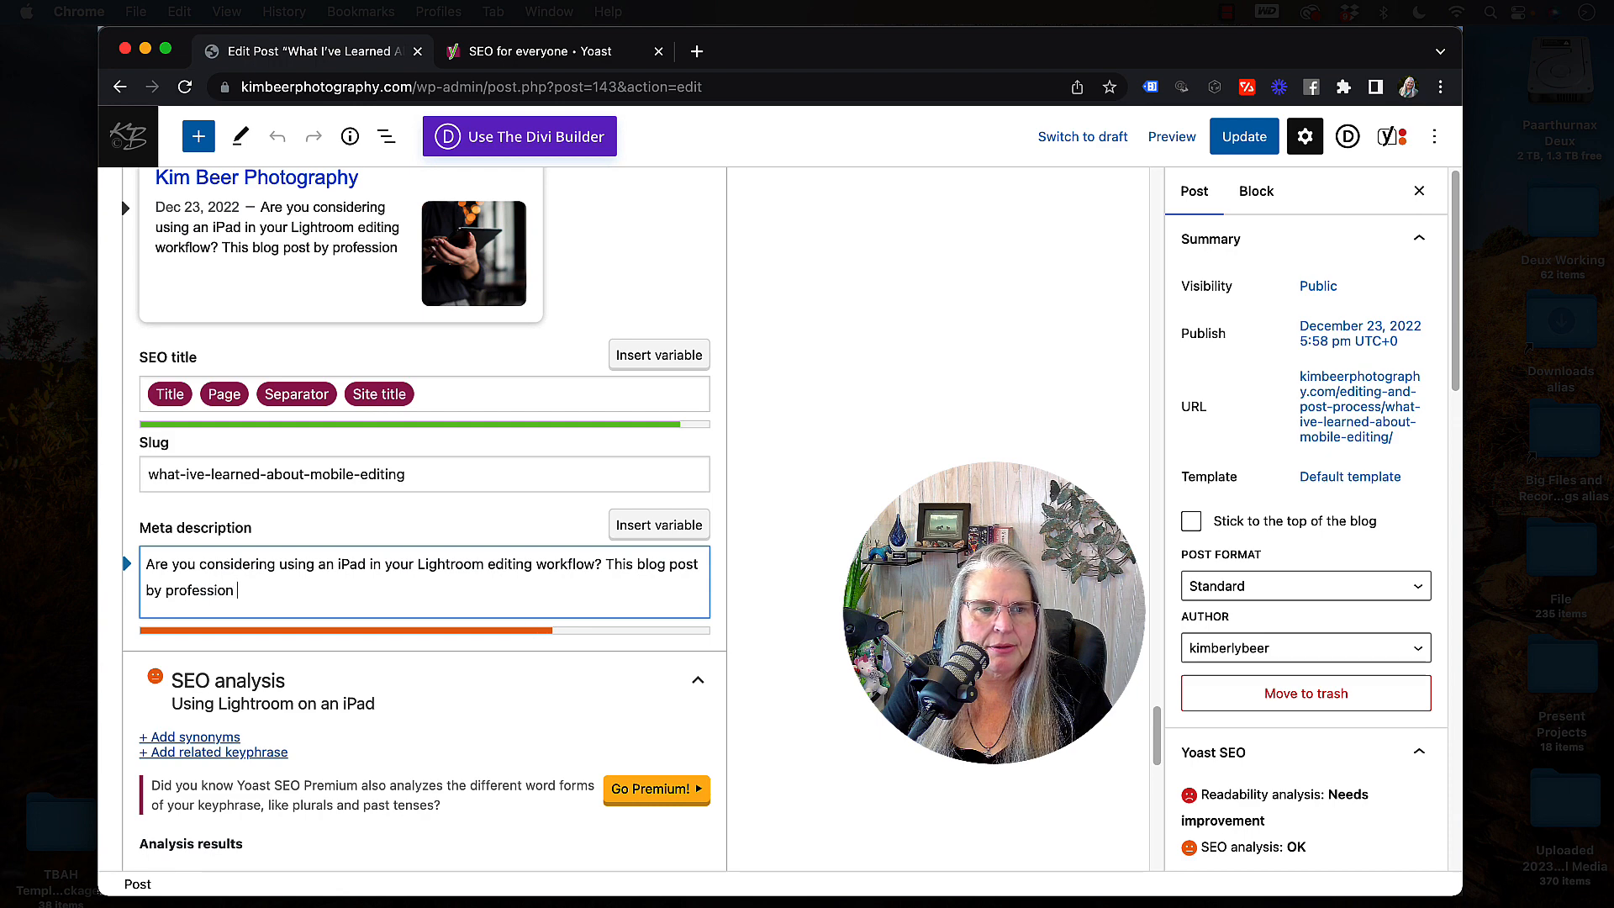
{"action": "type", "text": "p"}
{"action": "type", "text": "al phot"}
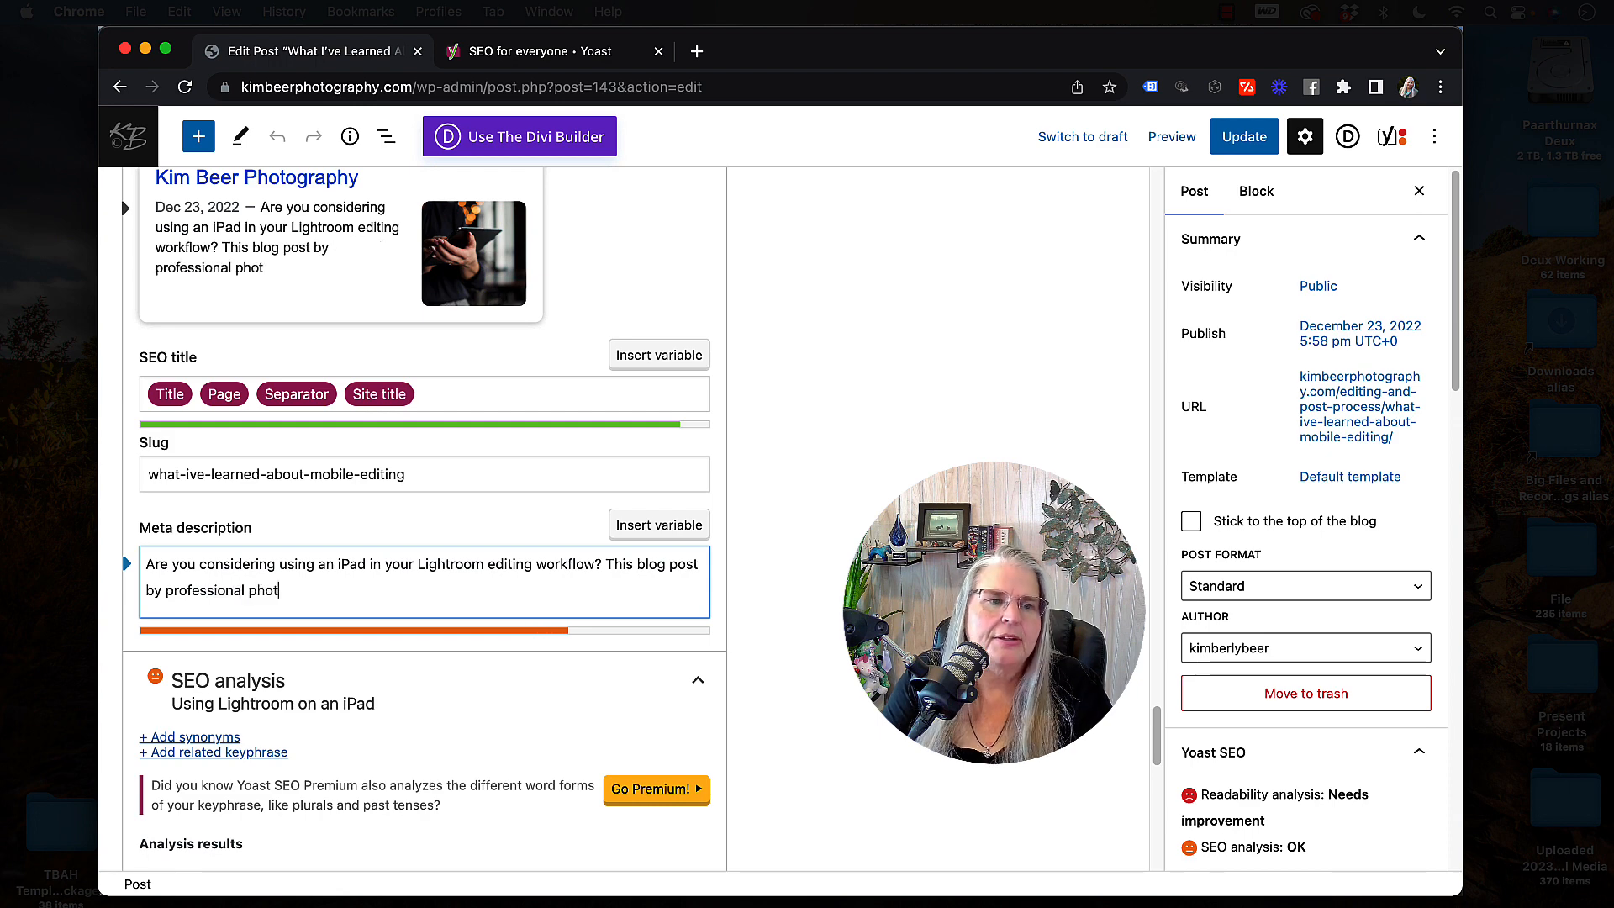
{"action": "type", "text": "ographer"}
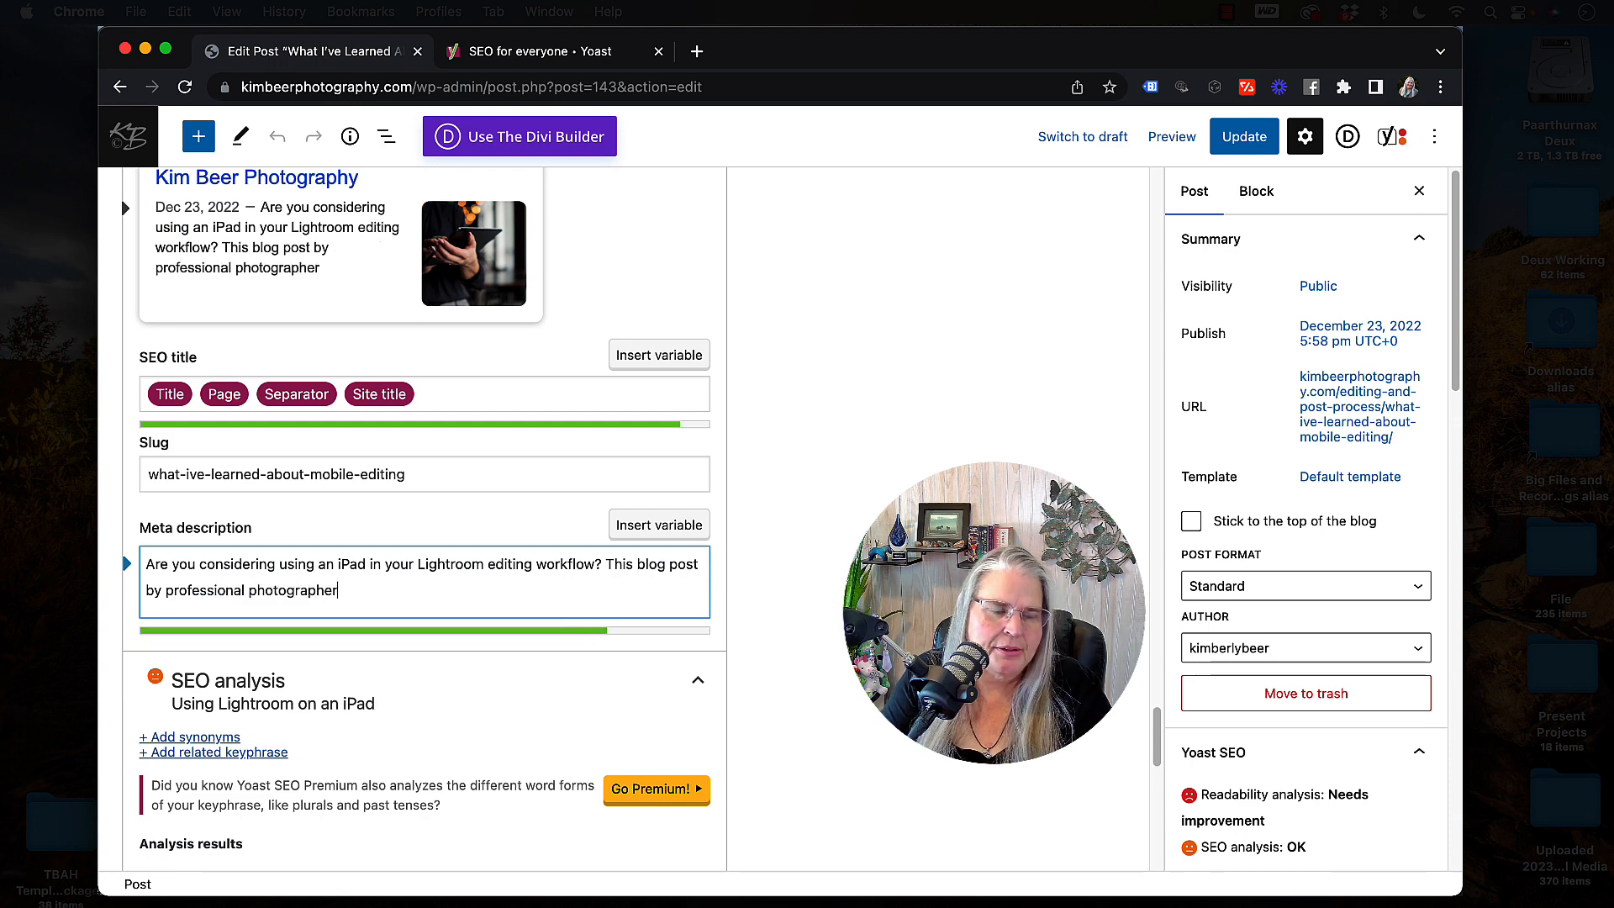
{"action": "type", "text": " Kimberly Be"}
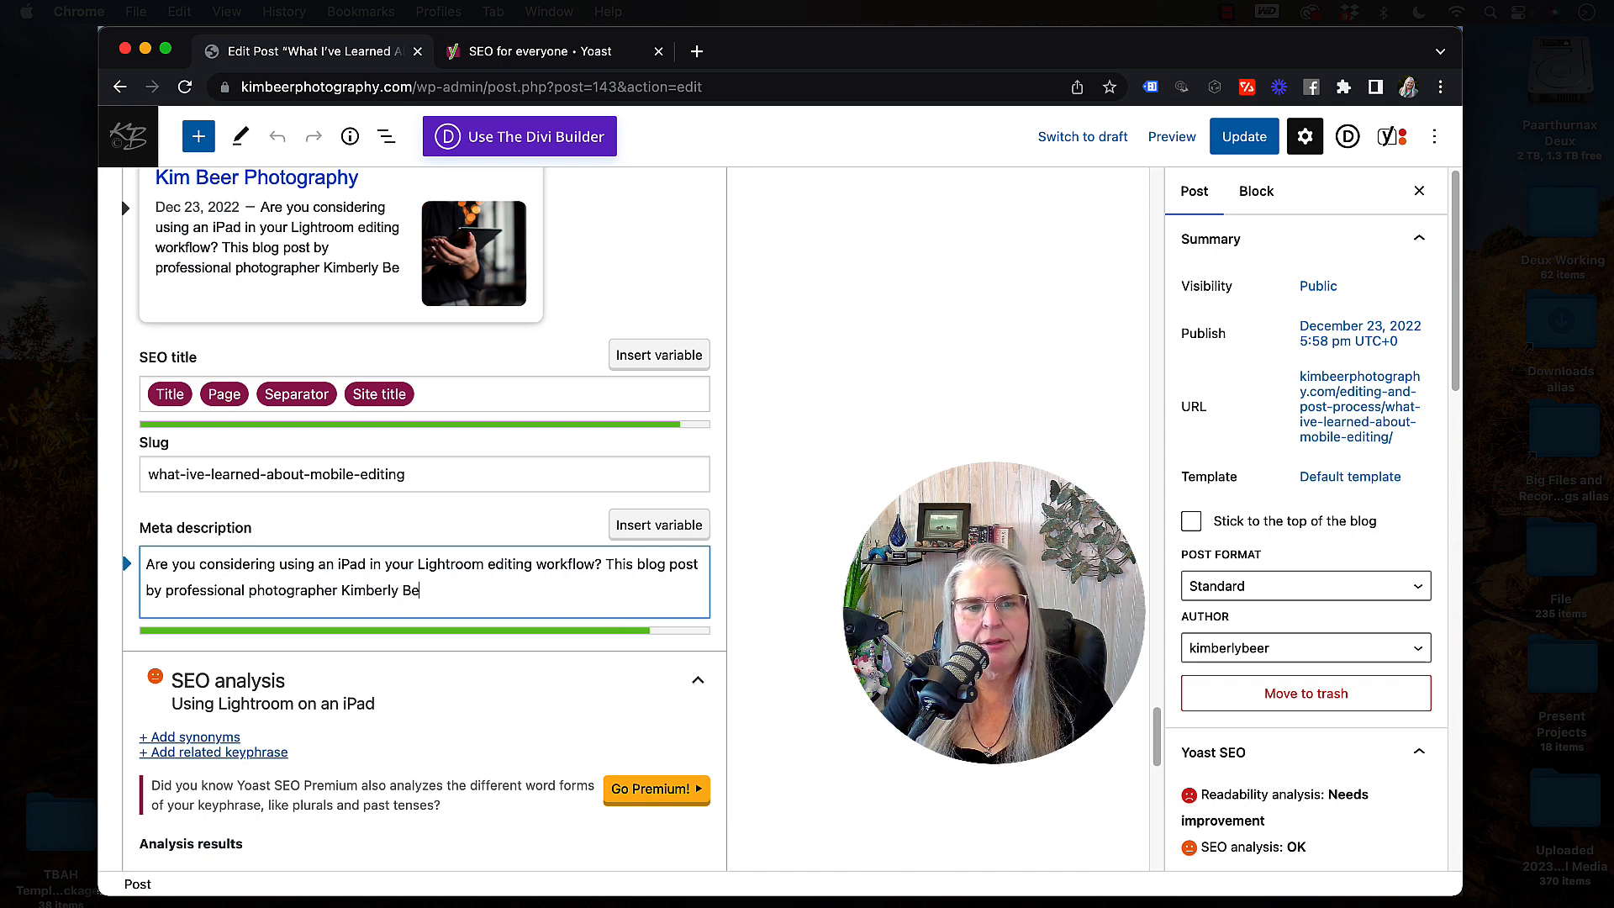
{"action": "type", "text": "er will help y"}
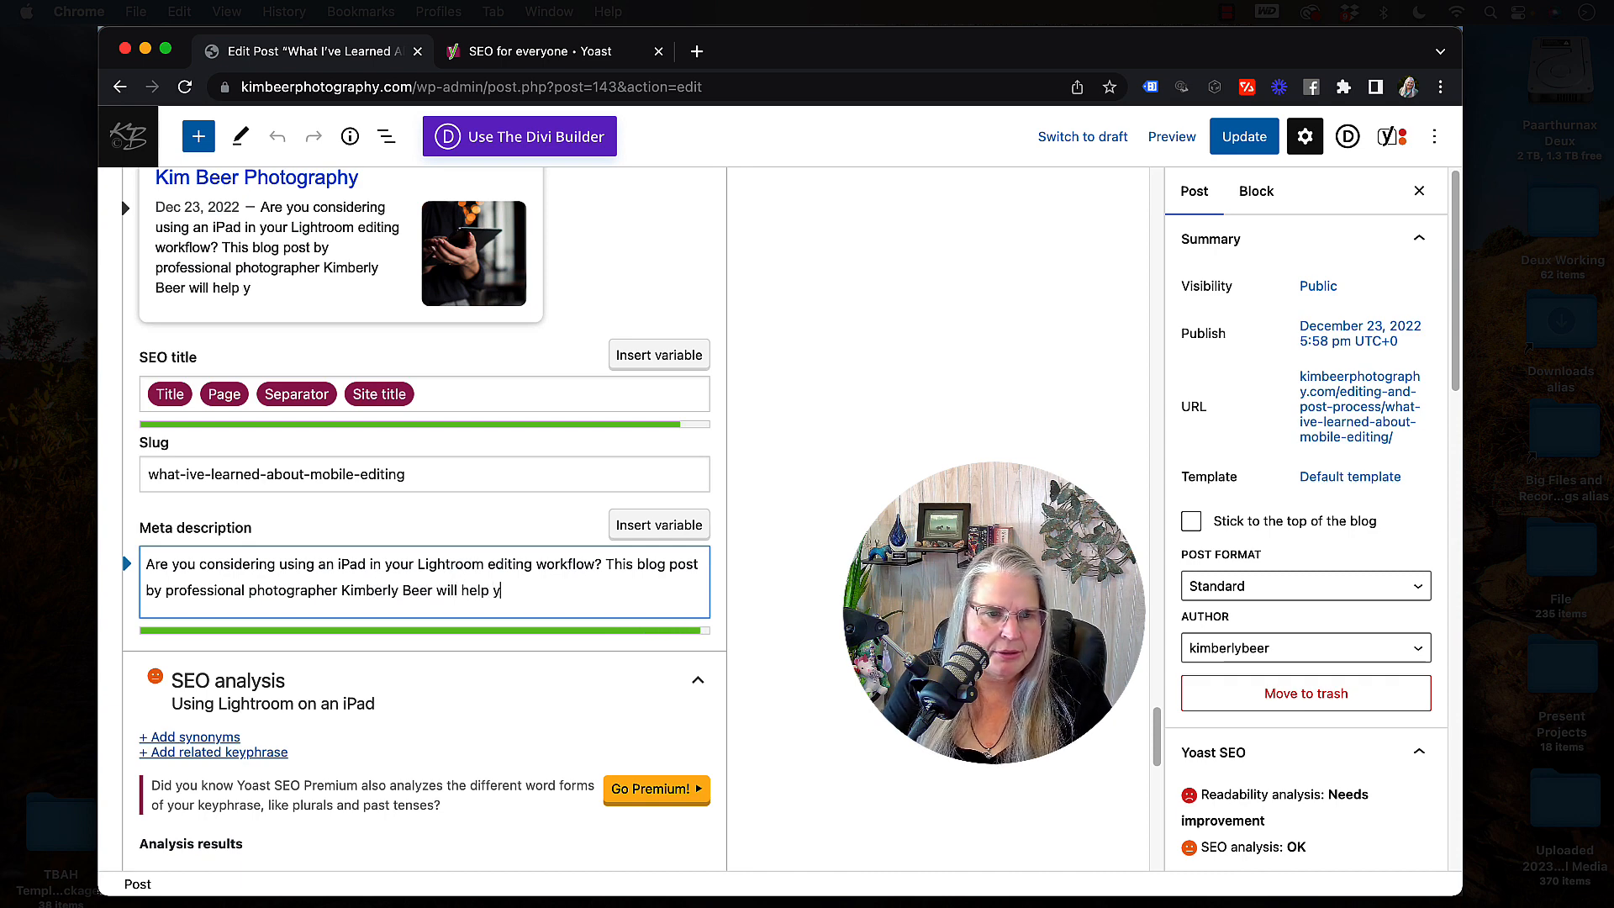
{"action": "type", "text": "ou understand"}
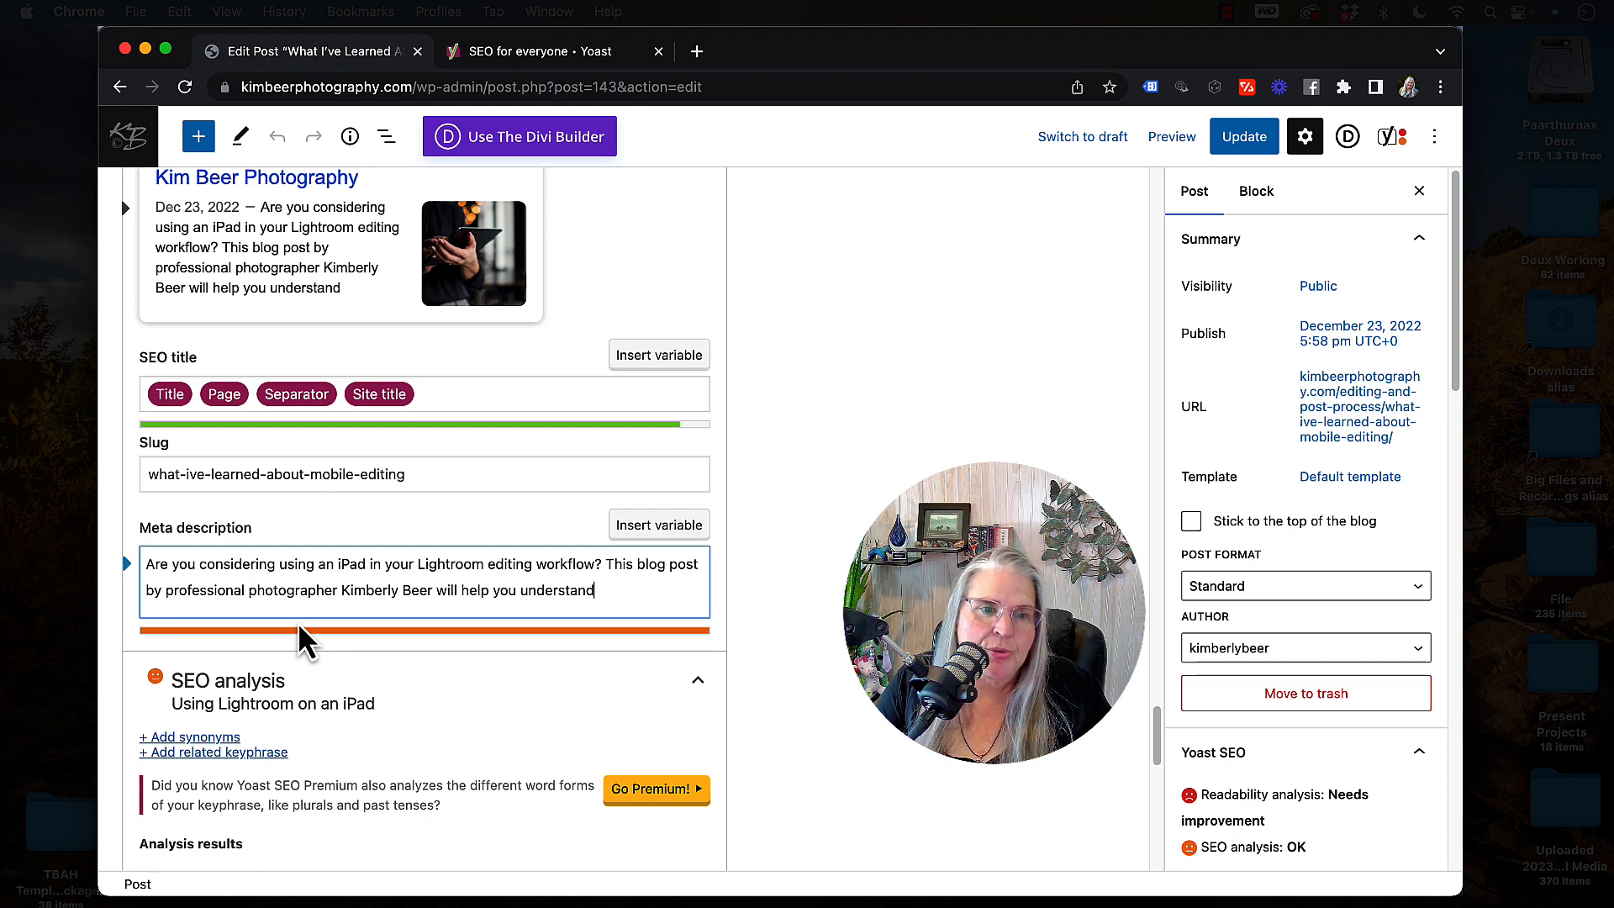
- Replace the meta description's wording after "This blog post" with "gives my"
{"action": "left_click_drag", "start_coordinate": [630, 602], "coordinate": [145, 593]}
{"action": "key", "text": "BackSpace"}
{"action": "type", "text": "give"}
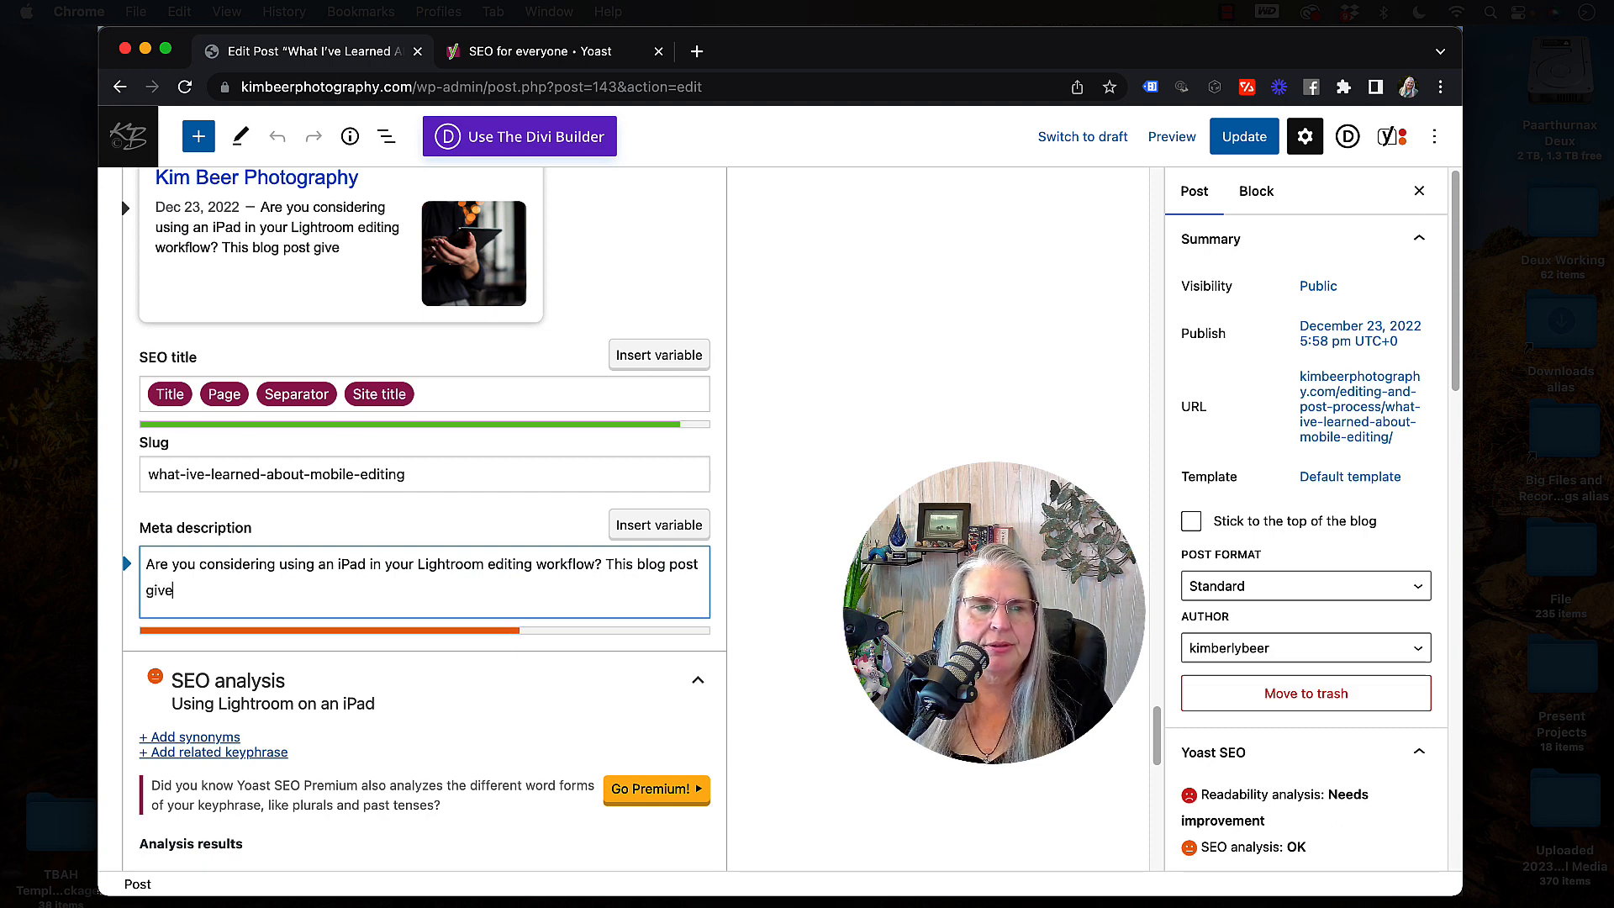
{"action": "type", "text": "s my"}
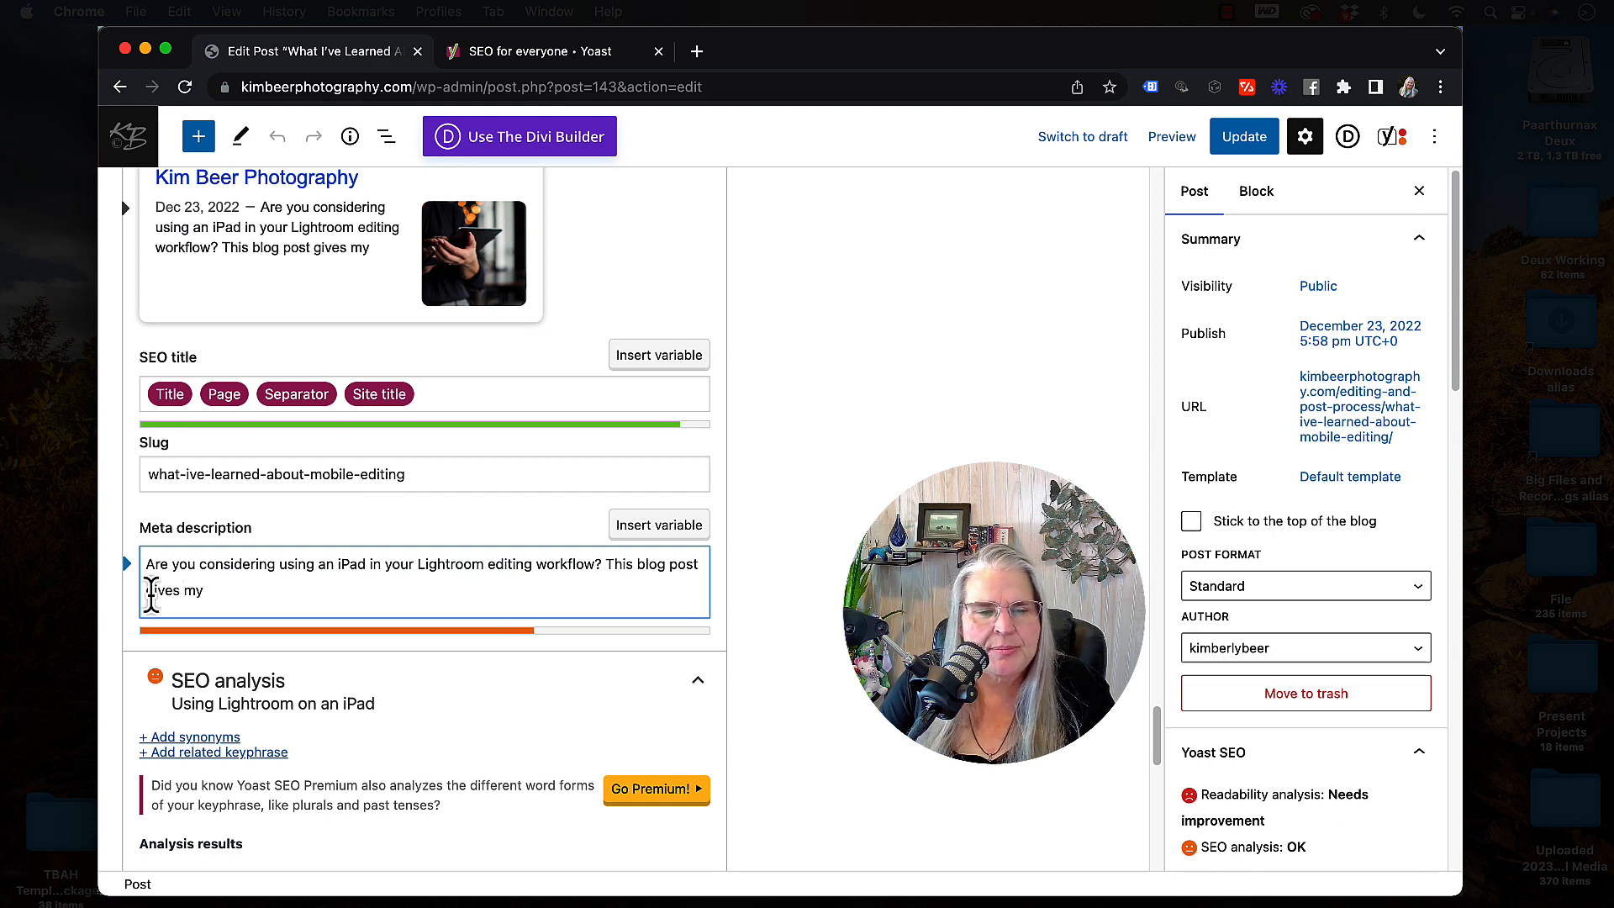
- Replace the whole meta description with "This blog post tells you how to utilize an iPad in a professional workflow with Lightroom and Photoship"
{"action": "left_click_drag", "start_coordinate": [209, 595], "coordinate": [125, 559]}
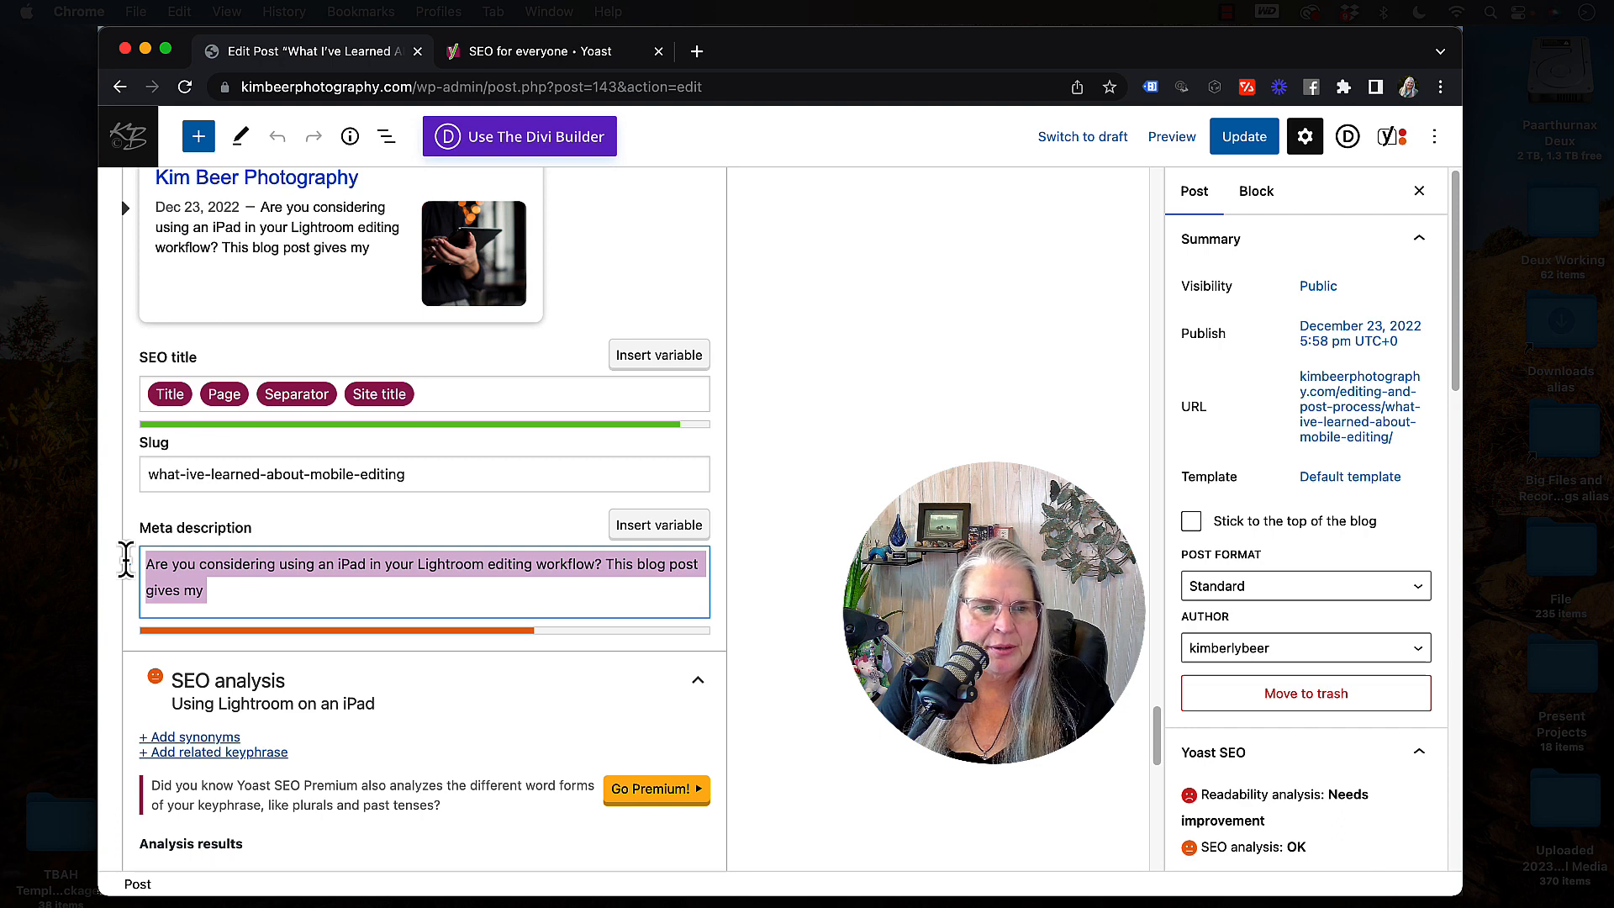
{"action": "type", "text": "This blog p"}
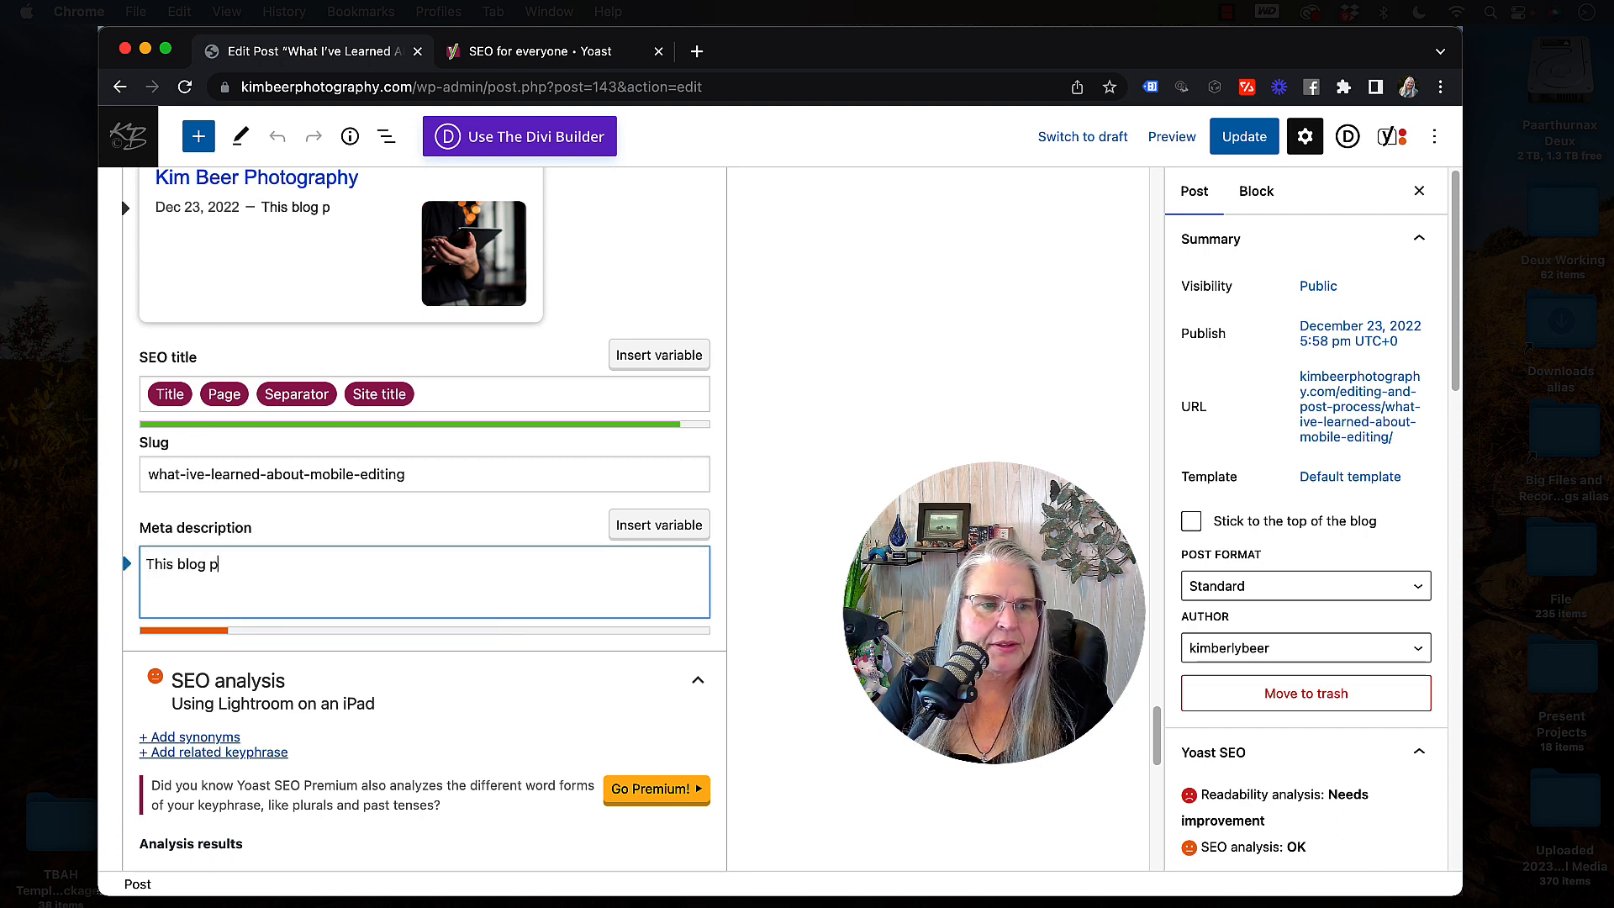
{"action": "type", "text": "ost tells "}
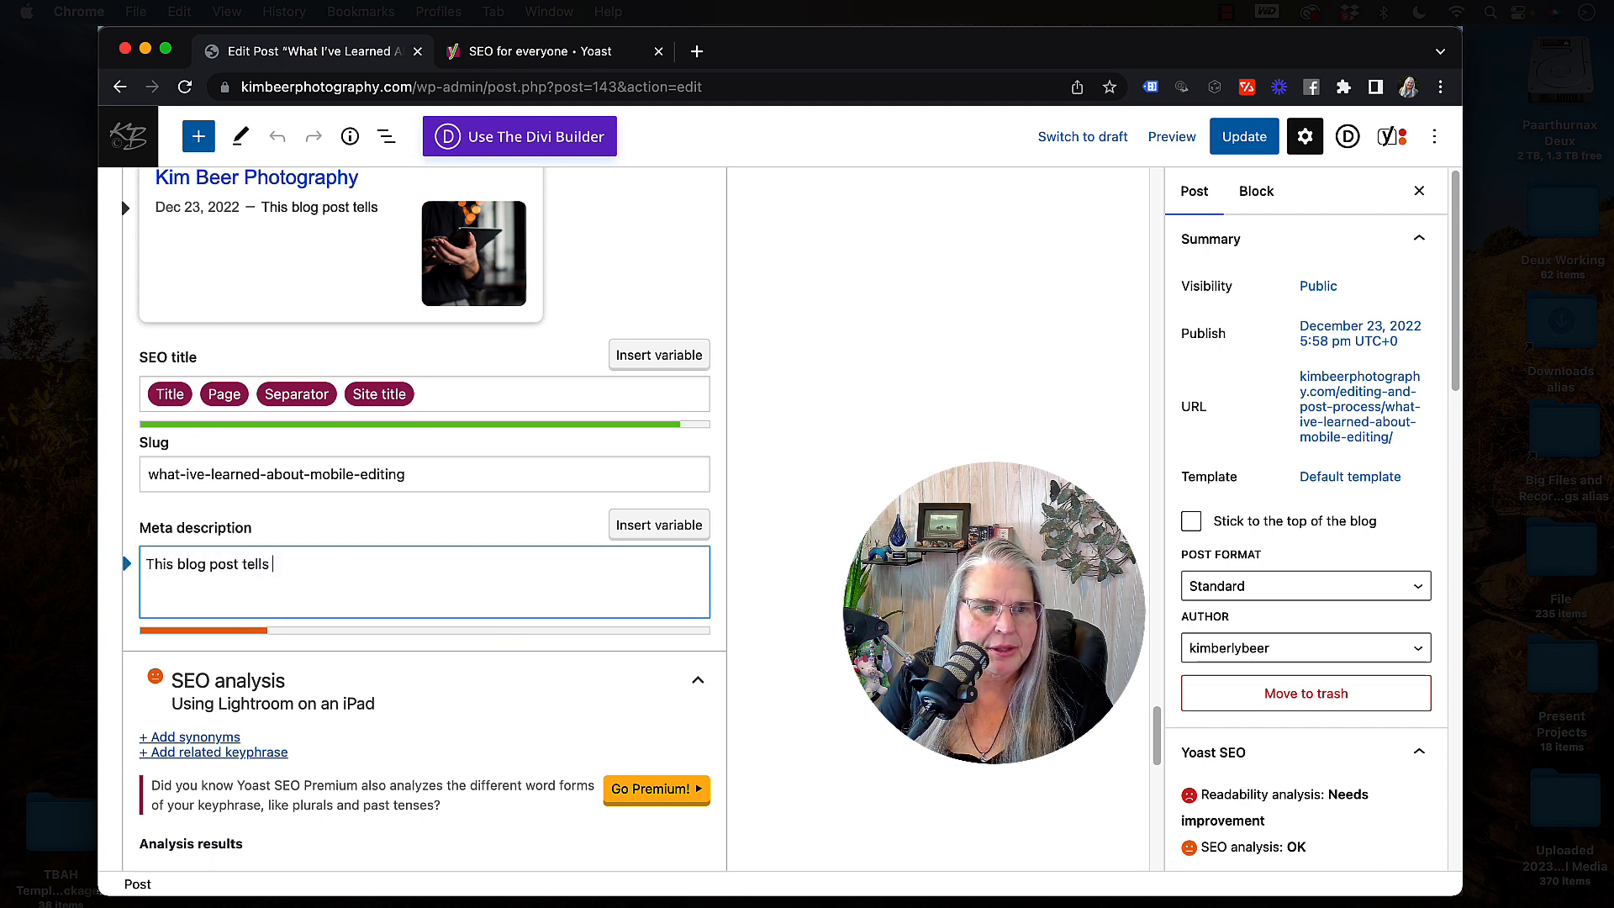
{"action": "type", "text": "you how to "}
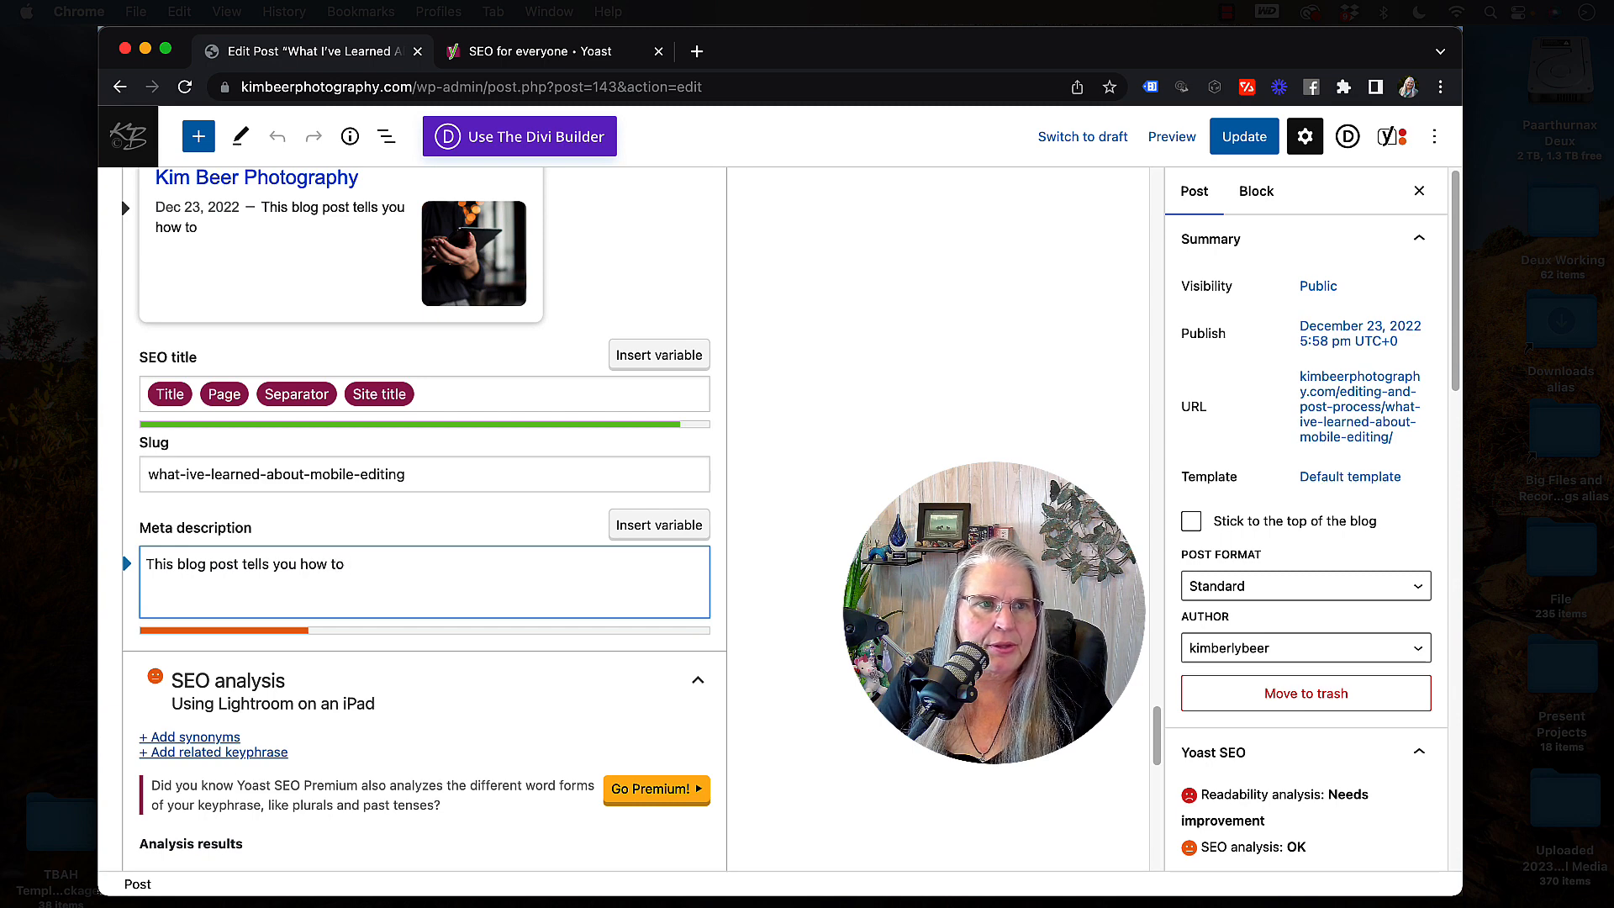
{"action": "type", "text": "utilize "}
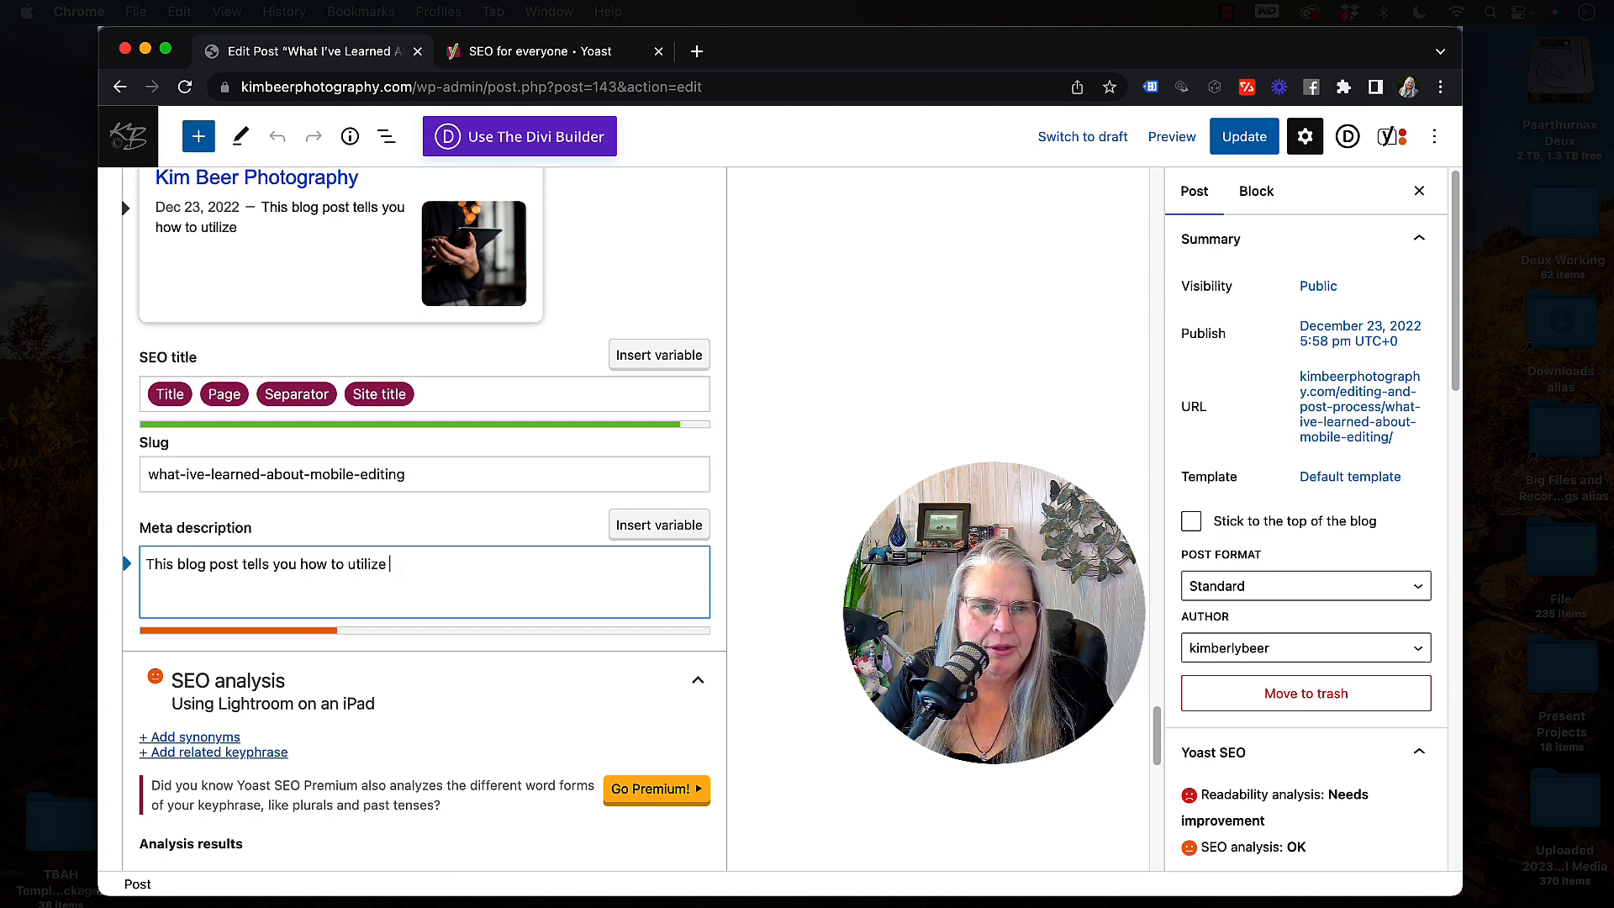
{"action": "type", "text": "an iPad i"}
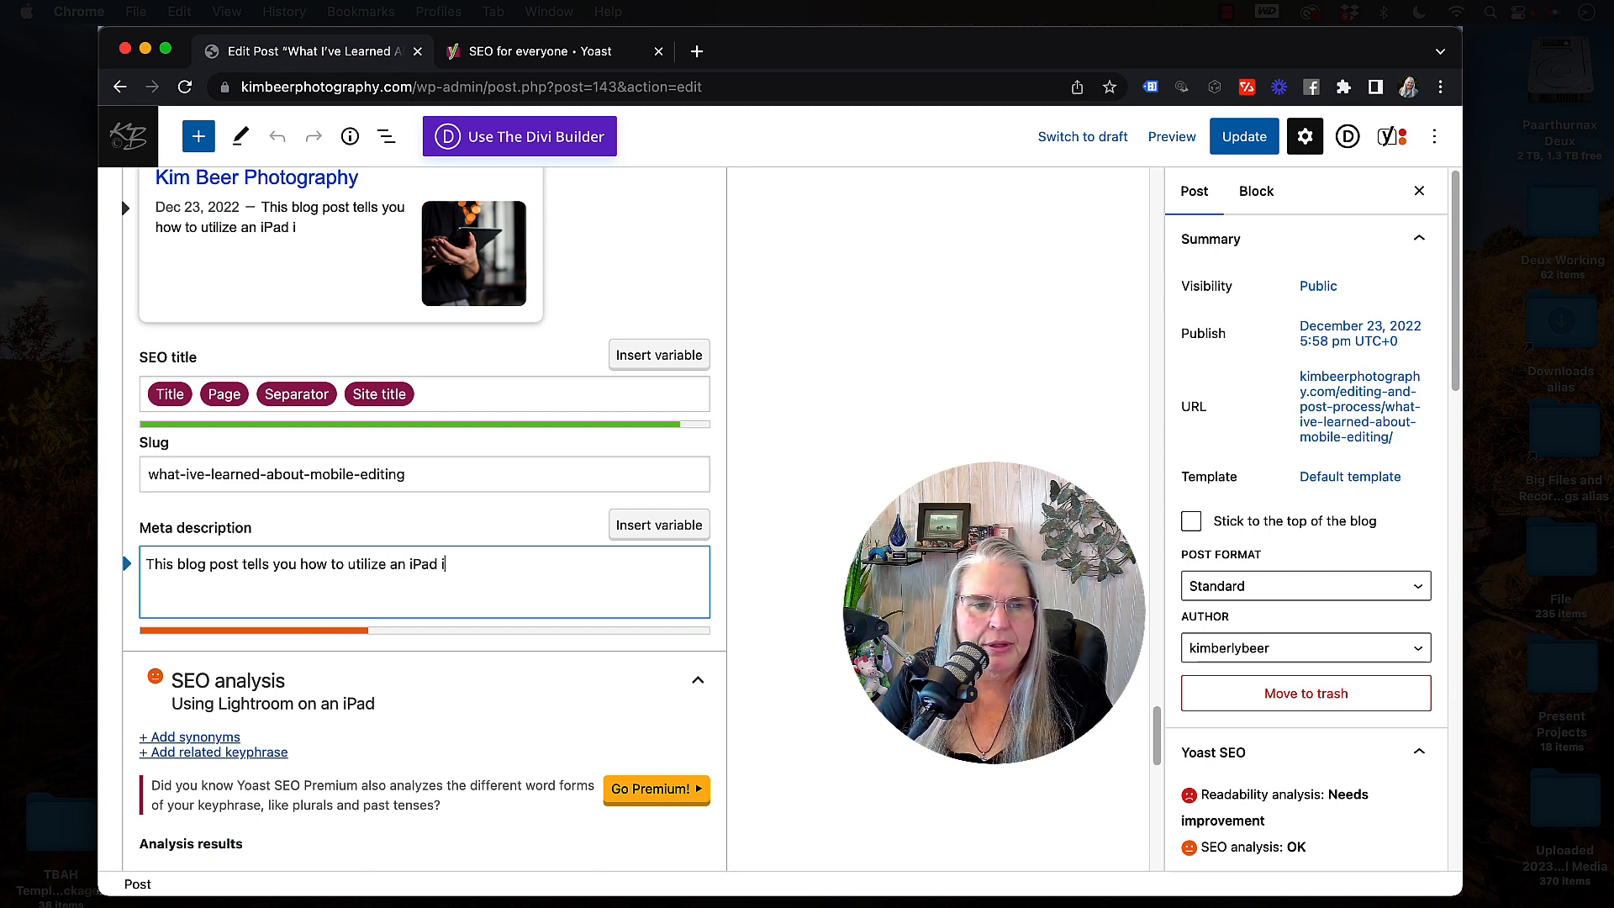
{"action": "type", "text": "n a profess"}
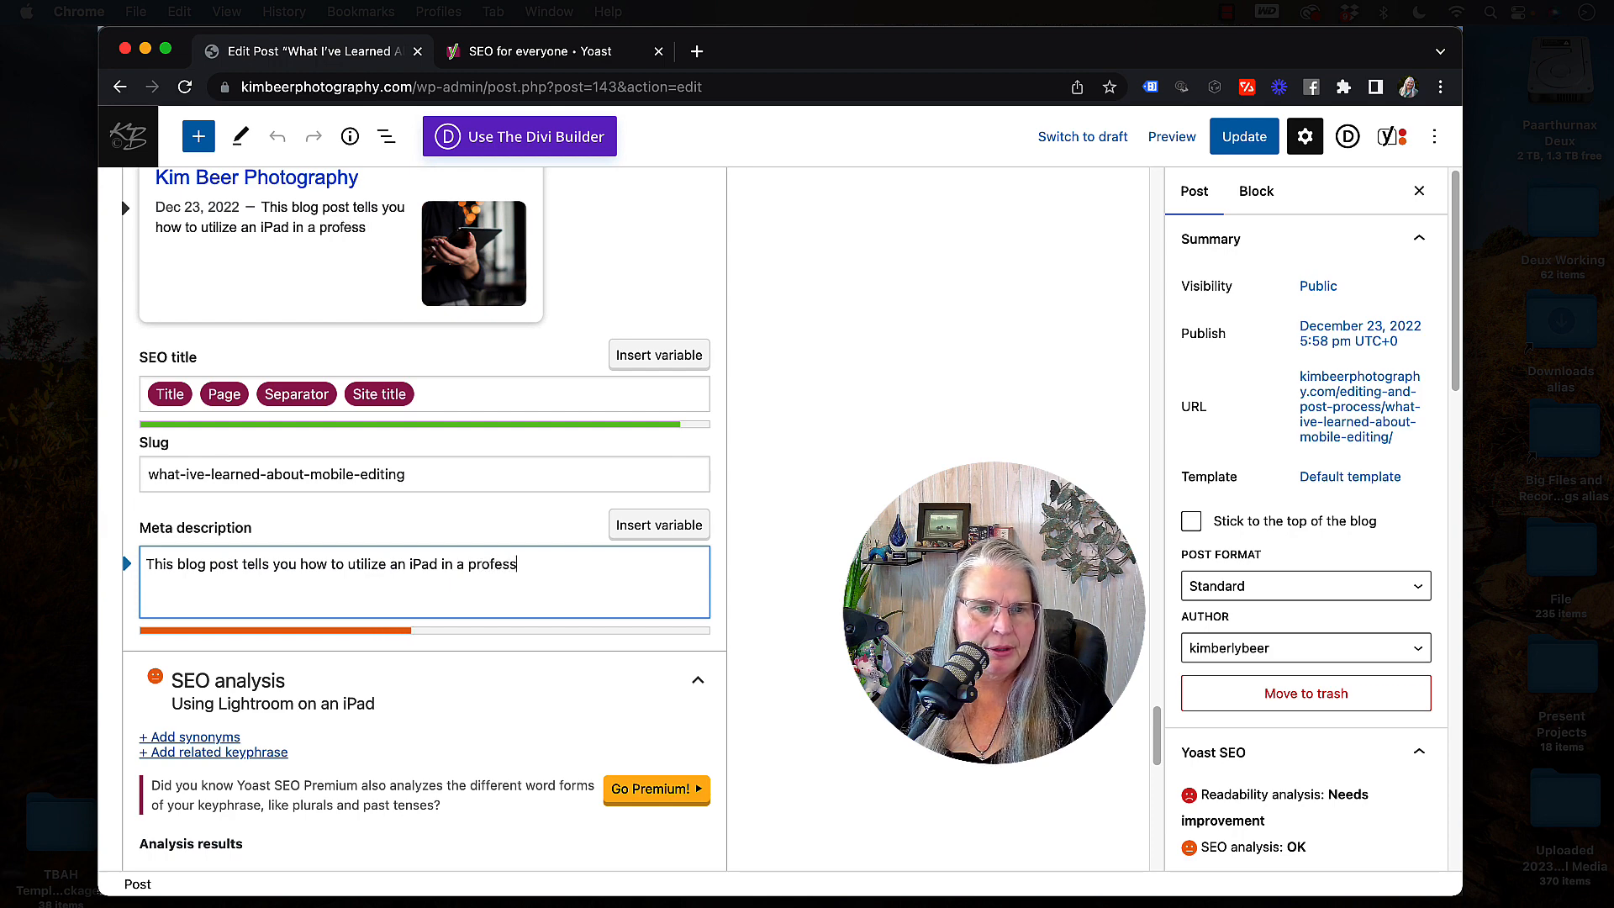
{"action": "type", "text": "ional workflow"}
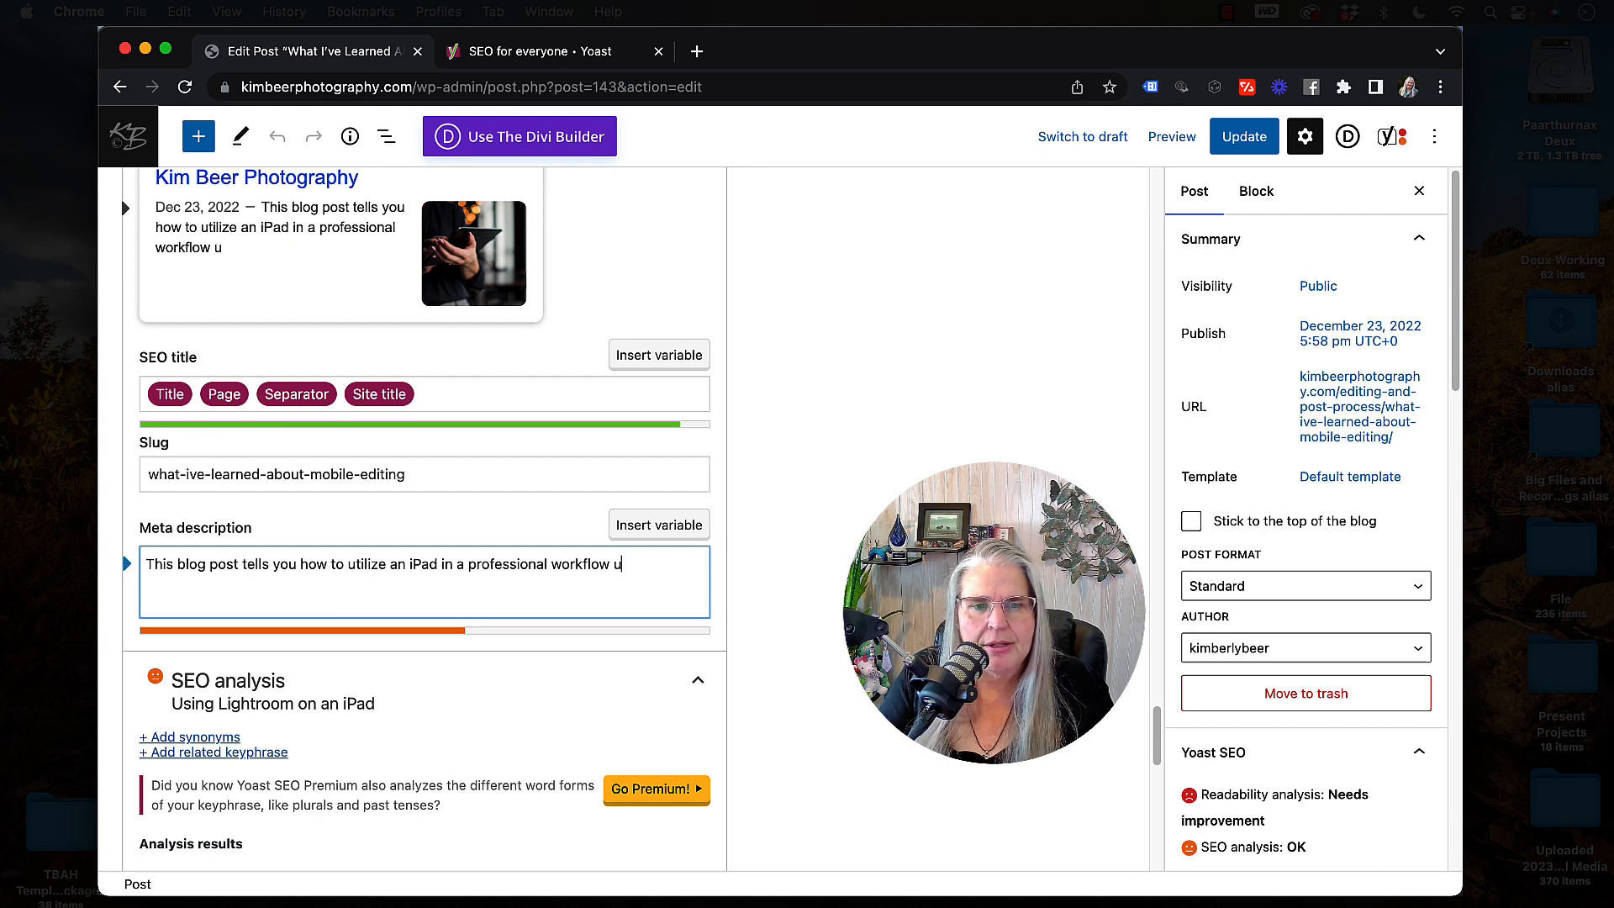
{"action": "type", "text": "with Lightro"}
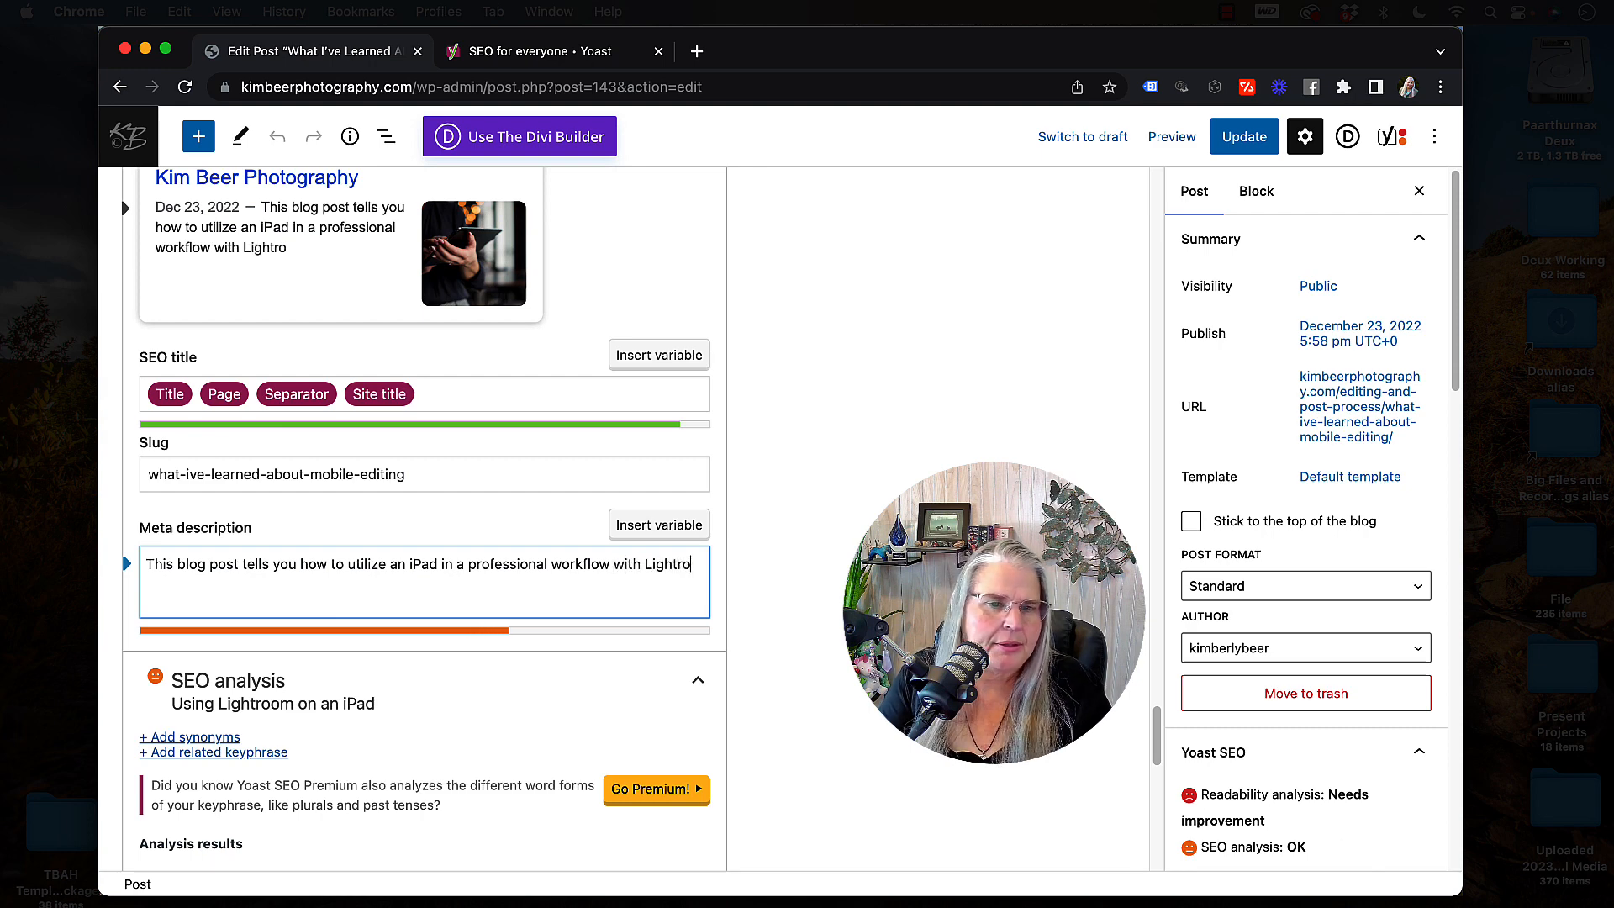
{"action": "type", "text": "om and Photo"}
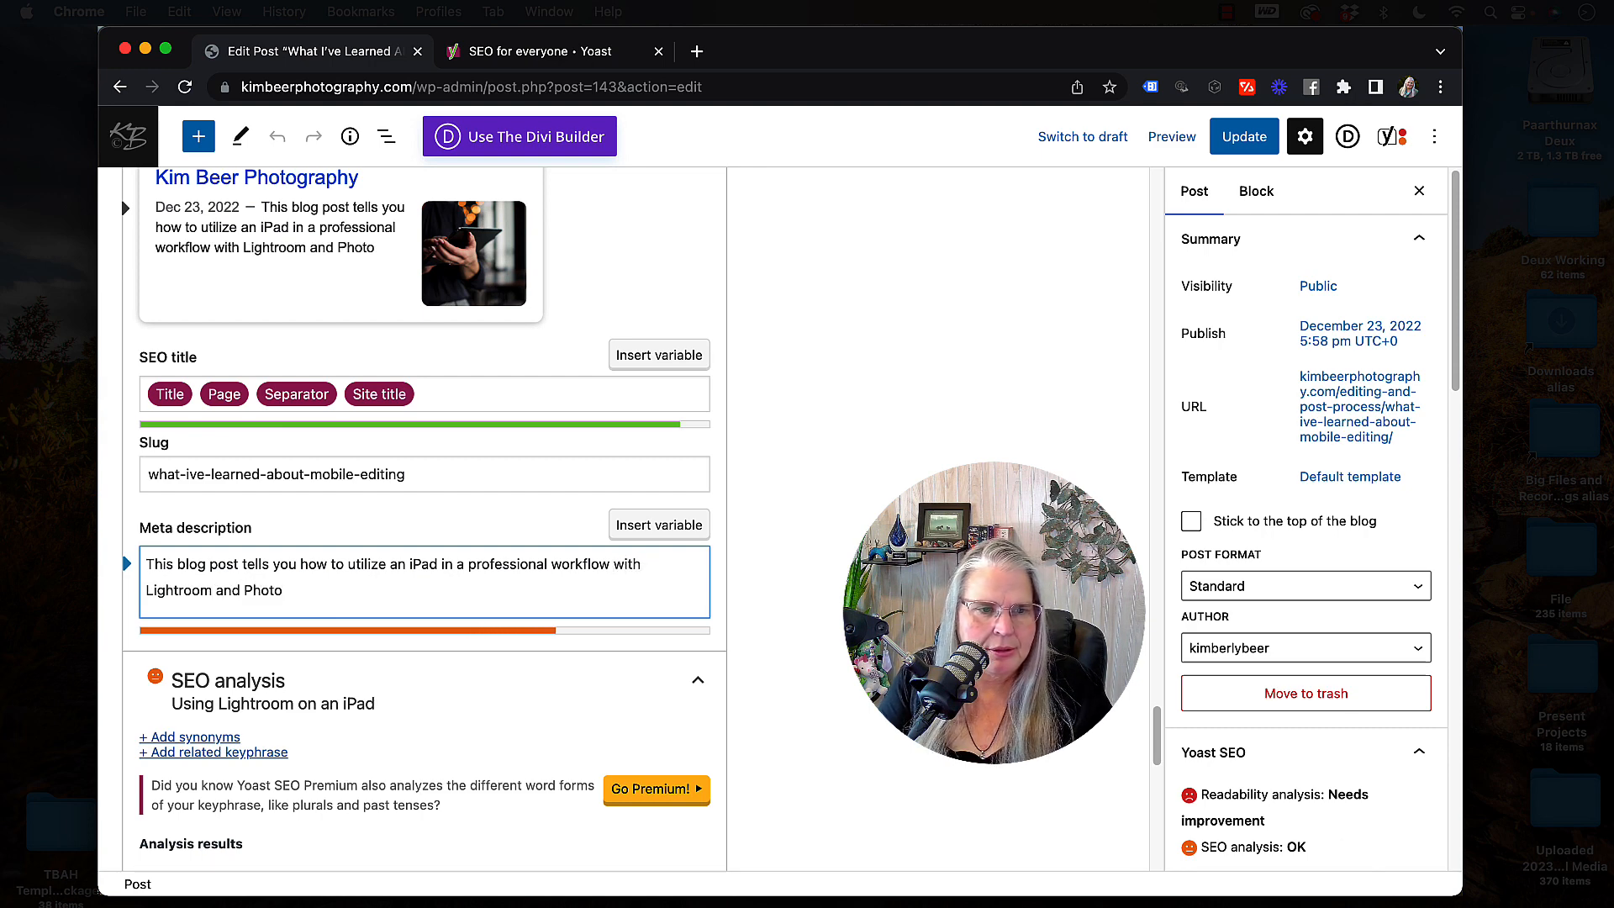
{"action": "type", "text": "ship"}
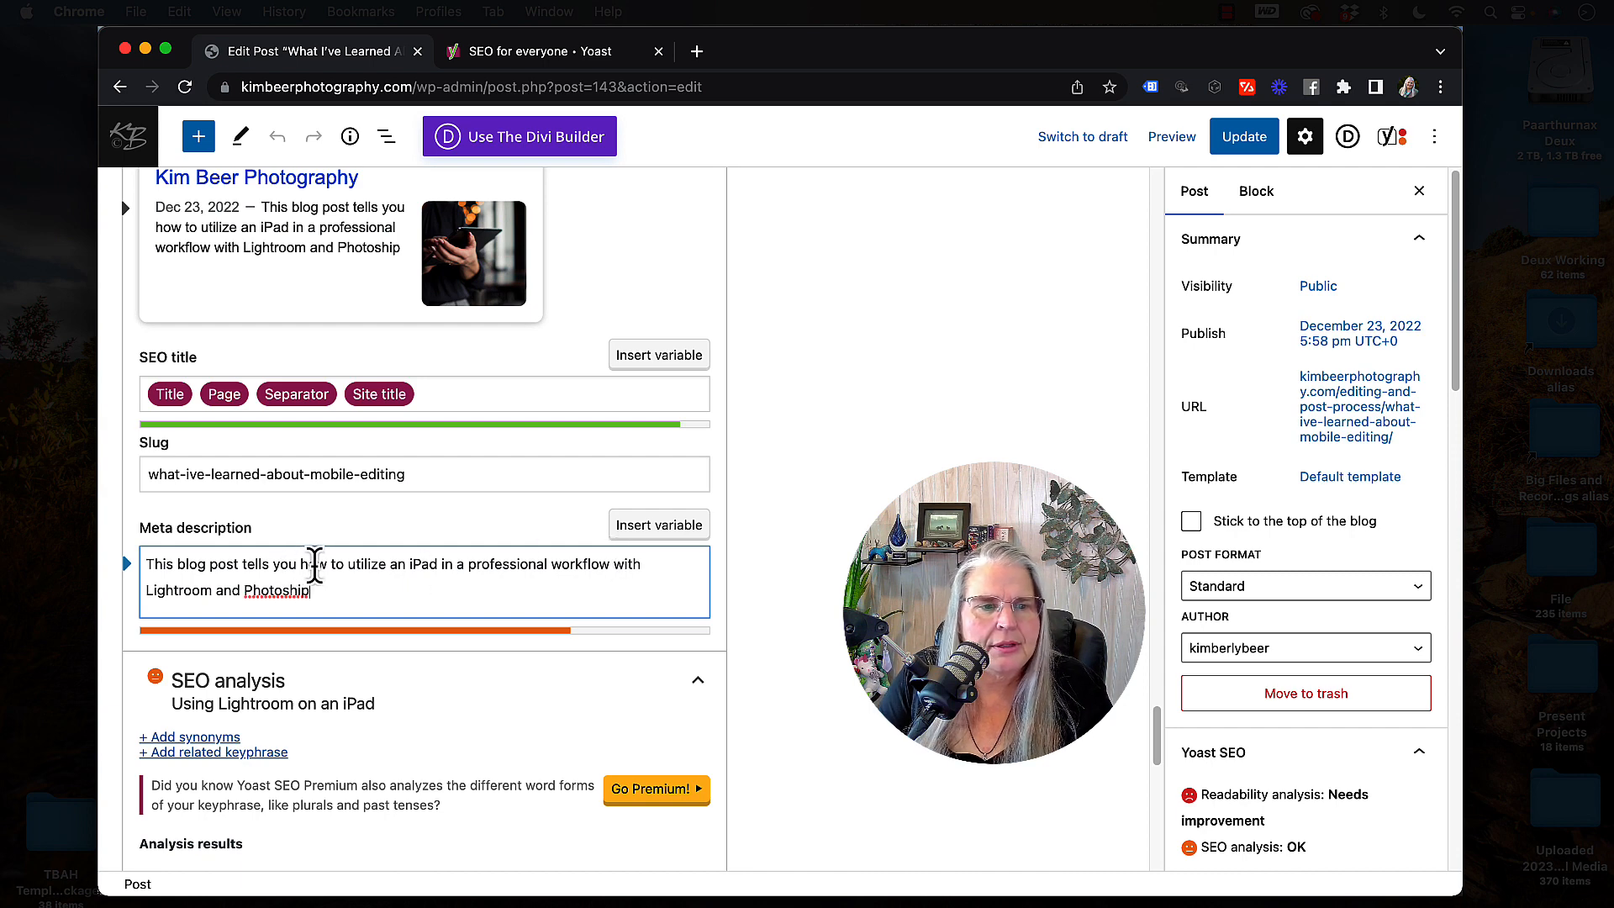
- Reword "how to utilize" in the meta description to "my experience on utilizing"
{"action": "double_click", "coordinate": [315, 564]}
{"action": "type", "text": "my experience"}
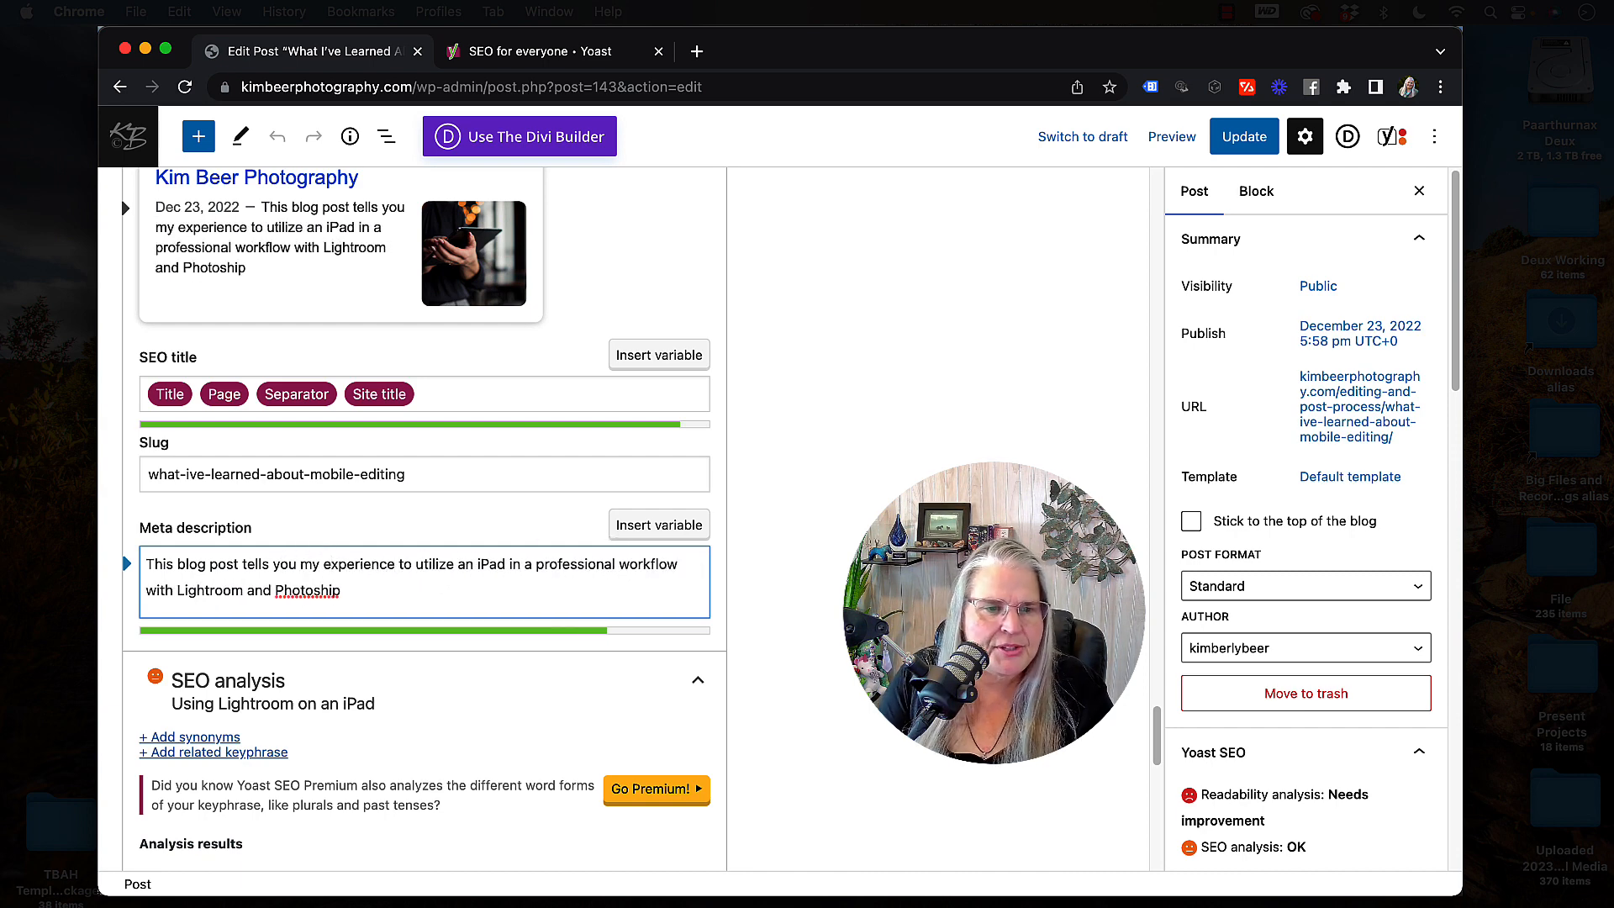
{"action": "type", "text": " on"}
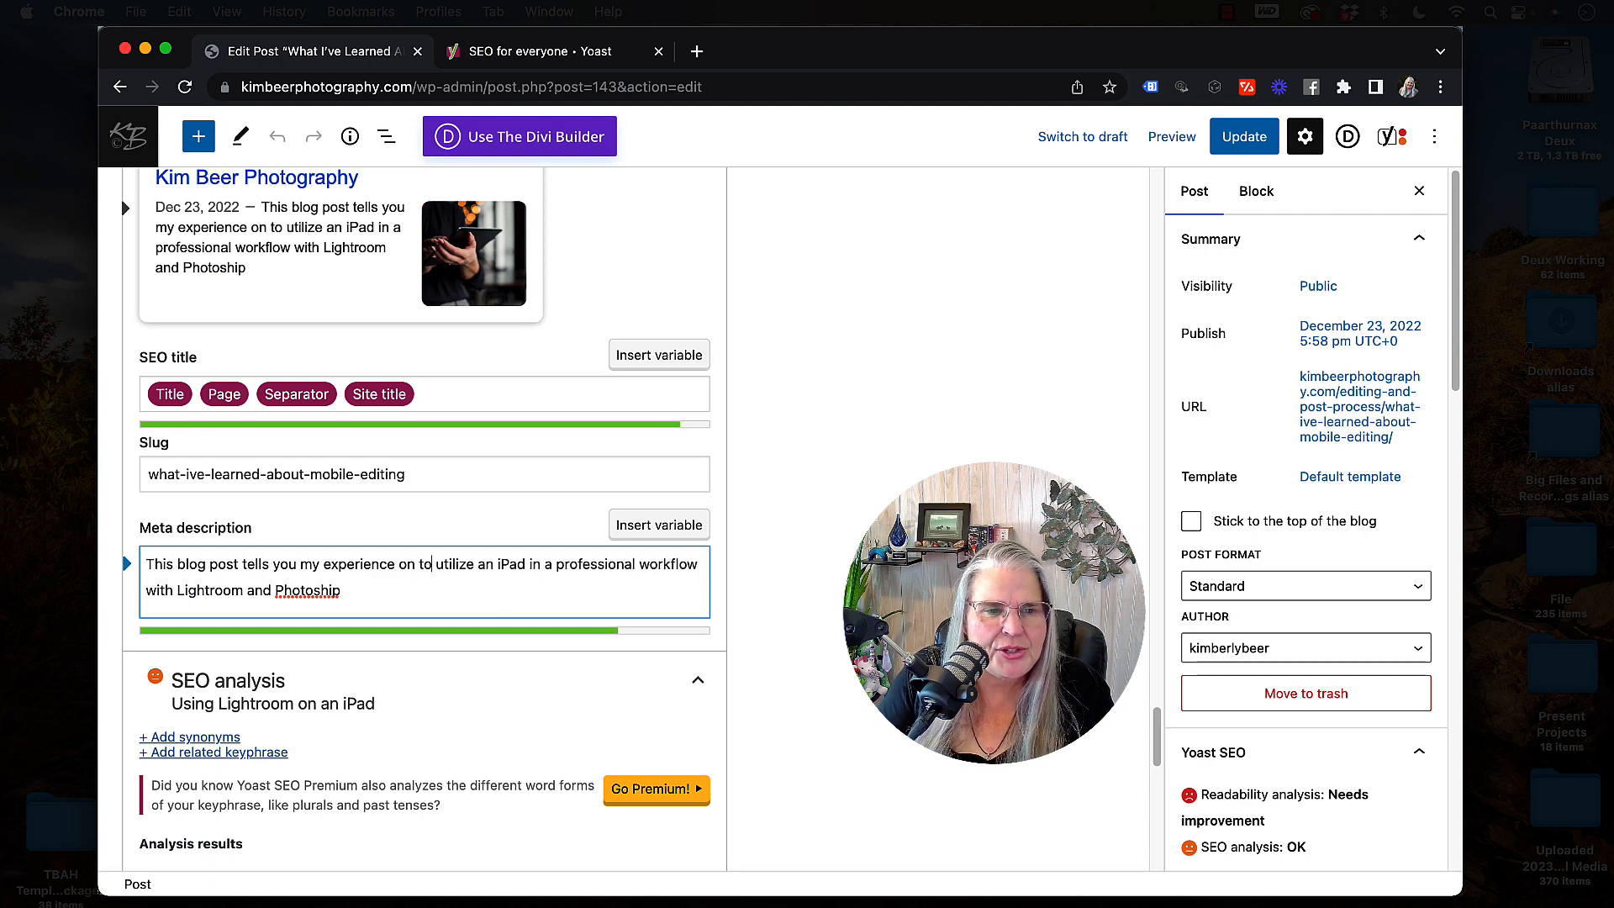
{"action": "key", "text": "BackSpace"}
{"action": "key", "text": "BackSpace"}
{"action": "key", "text": "BackSpace"}
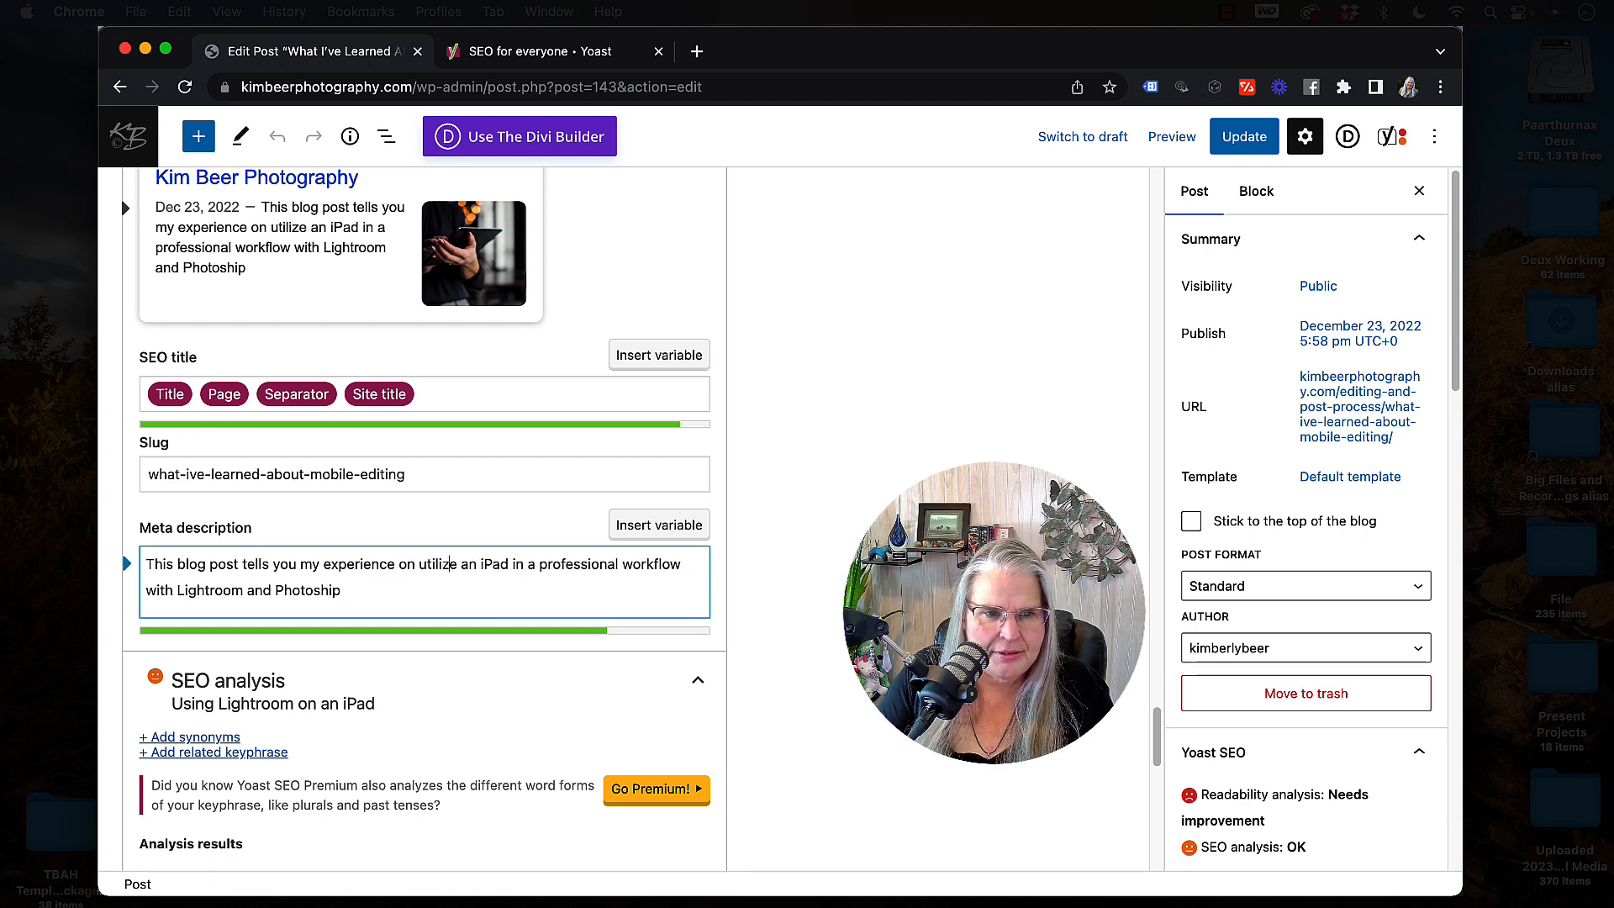
{"action": "key", "text": "BackSpace"}
{"action": "type", "text": "ing"}
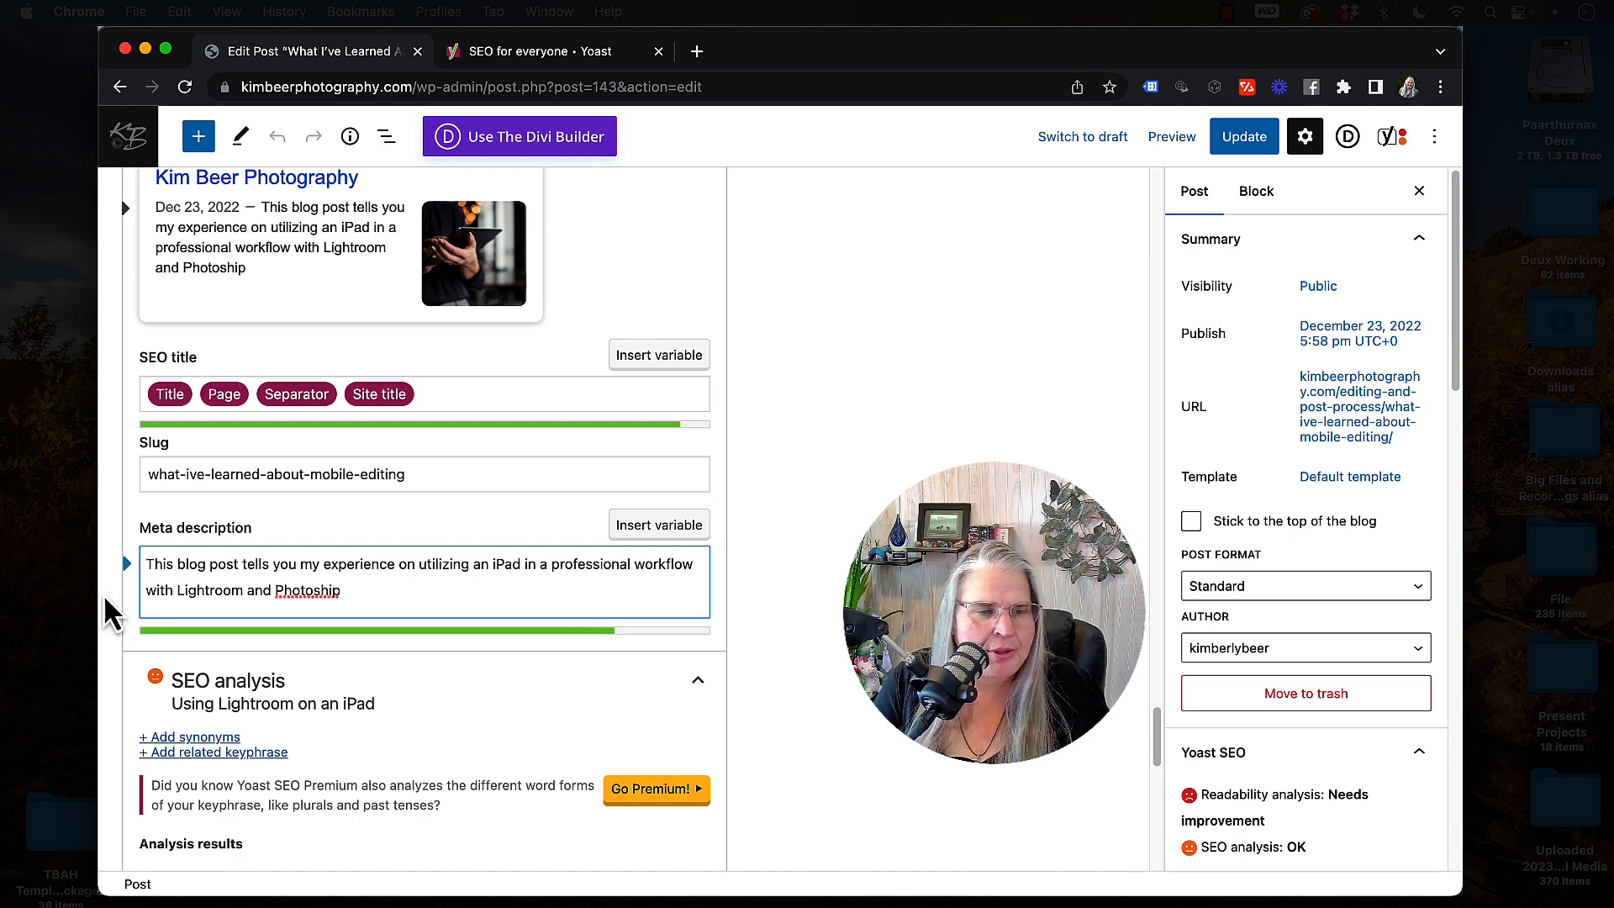
- Remove "and Photoship" from the meta description, put a period after "Lightroom", and insert "photography" before "workflow"
{"action": "left_click", "coordinate": [346, 591]}
{"action": "key", "text": "BackSpace"}
{"action": "key", "text": "BackSpace"}
{"action": "key", "text": "BackSpace"}
{"action": "key", "text": "BackSpace"}
{"action": "key", "text": "BackSpace"}
{"action": "key", "text": "BackSpace"}
{"action": "key", "text": "BackSpace"}
{"action": "key", "text": "BackSpace"}
{"action": "key", "text": "BackSpace"}
{"action": "key", "text": "BackSpace"}
{"action": "key", "text": "BackSpace"}
{"action": "key", "text": "BackSpace"}
{"action": "key", "text": "BackSpace"}
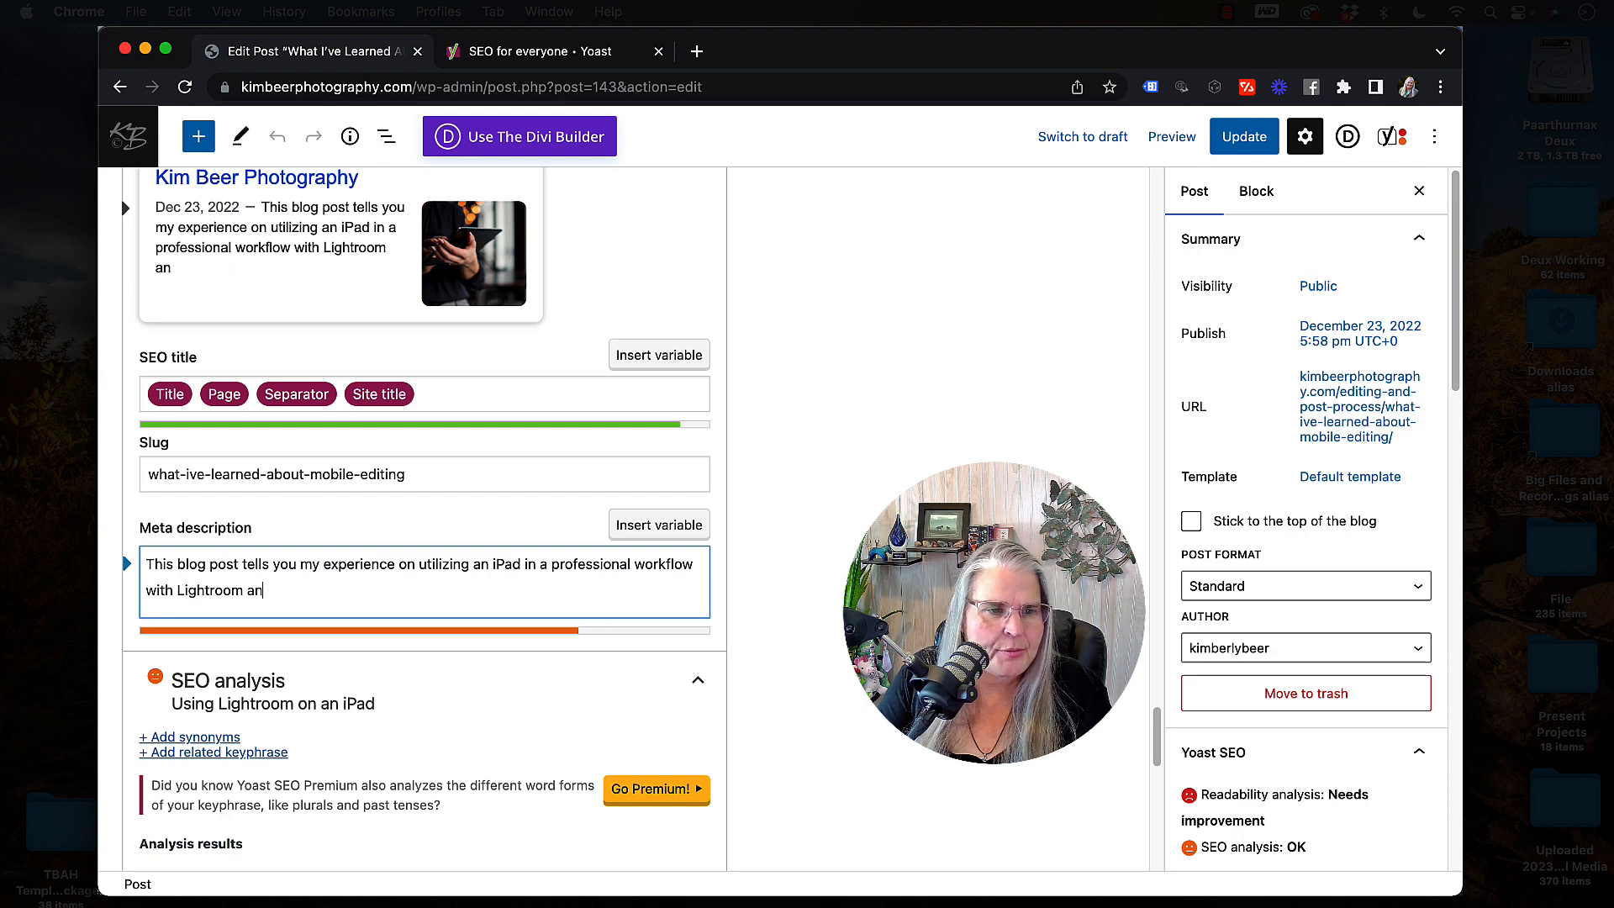
{"action": "type", "text": "."}
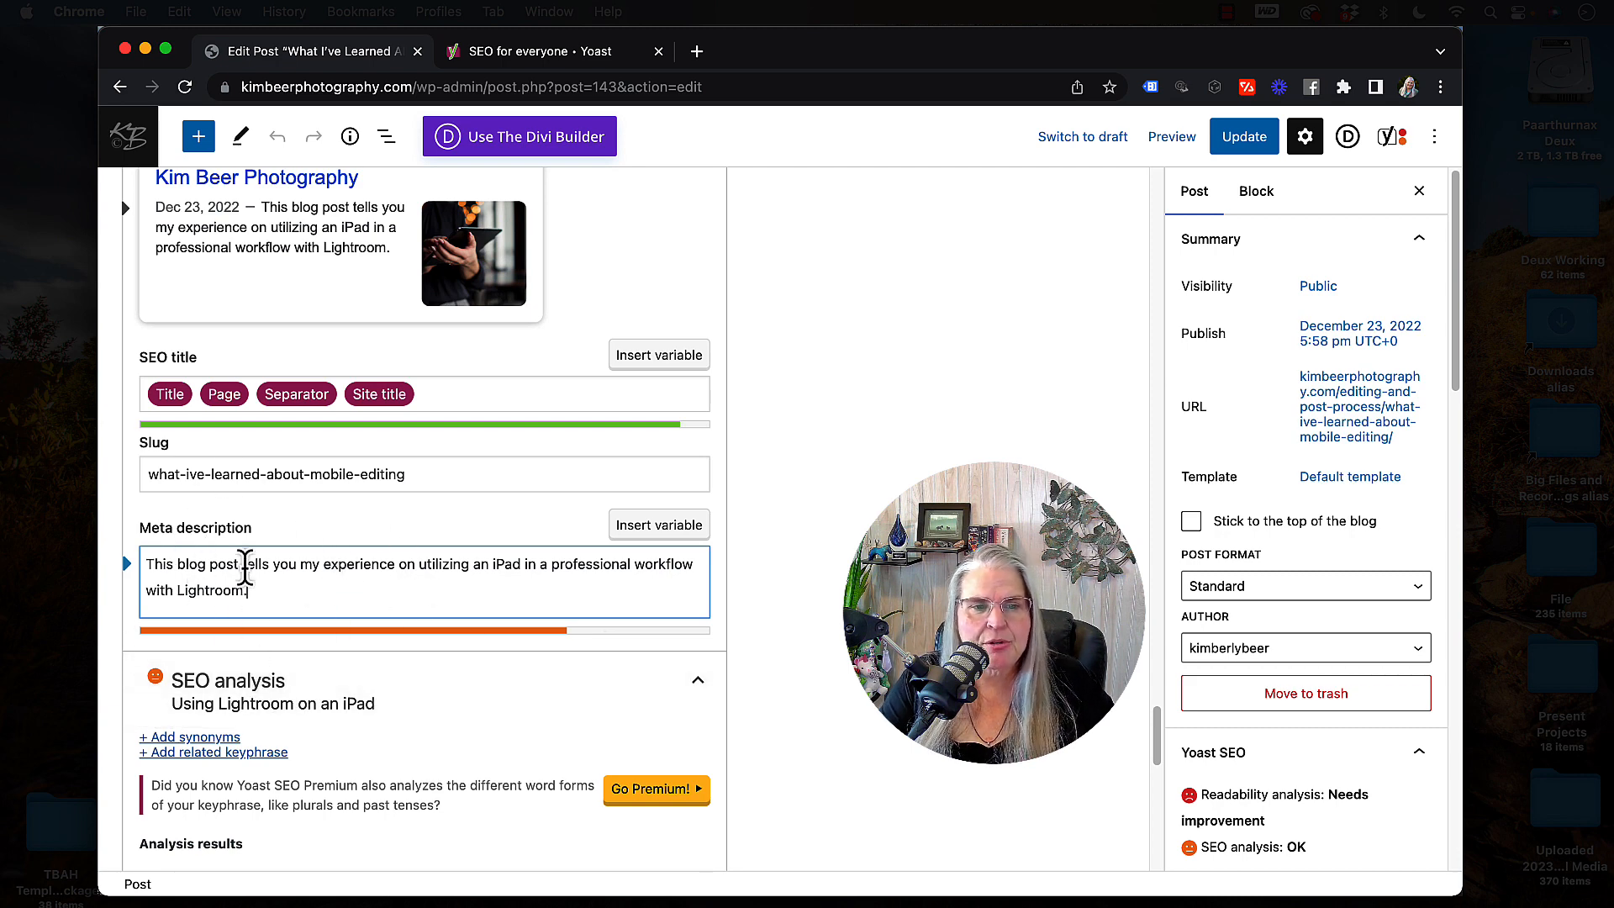
{"action": "left_click", "coordinate": [637, 571]}
{"action": "type", "text": "photography"}
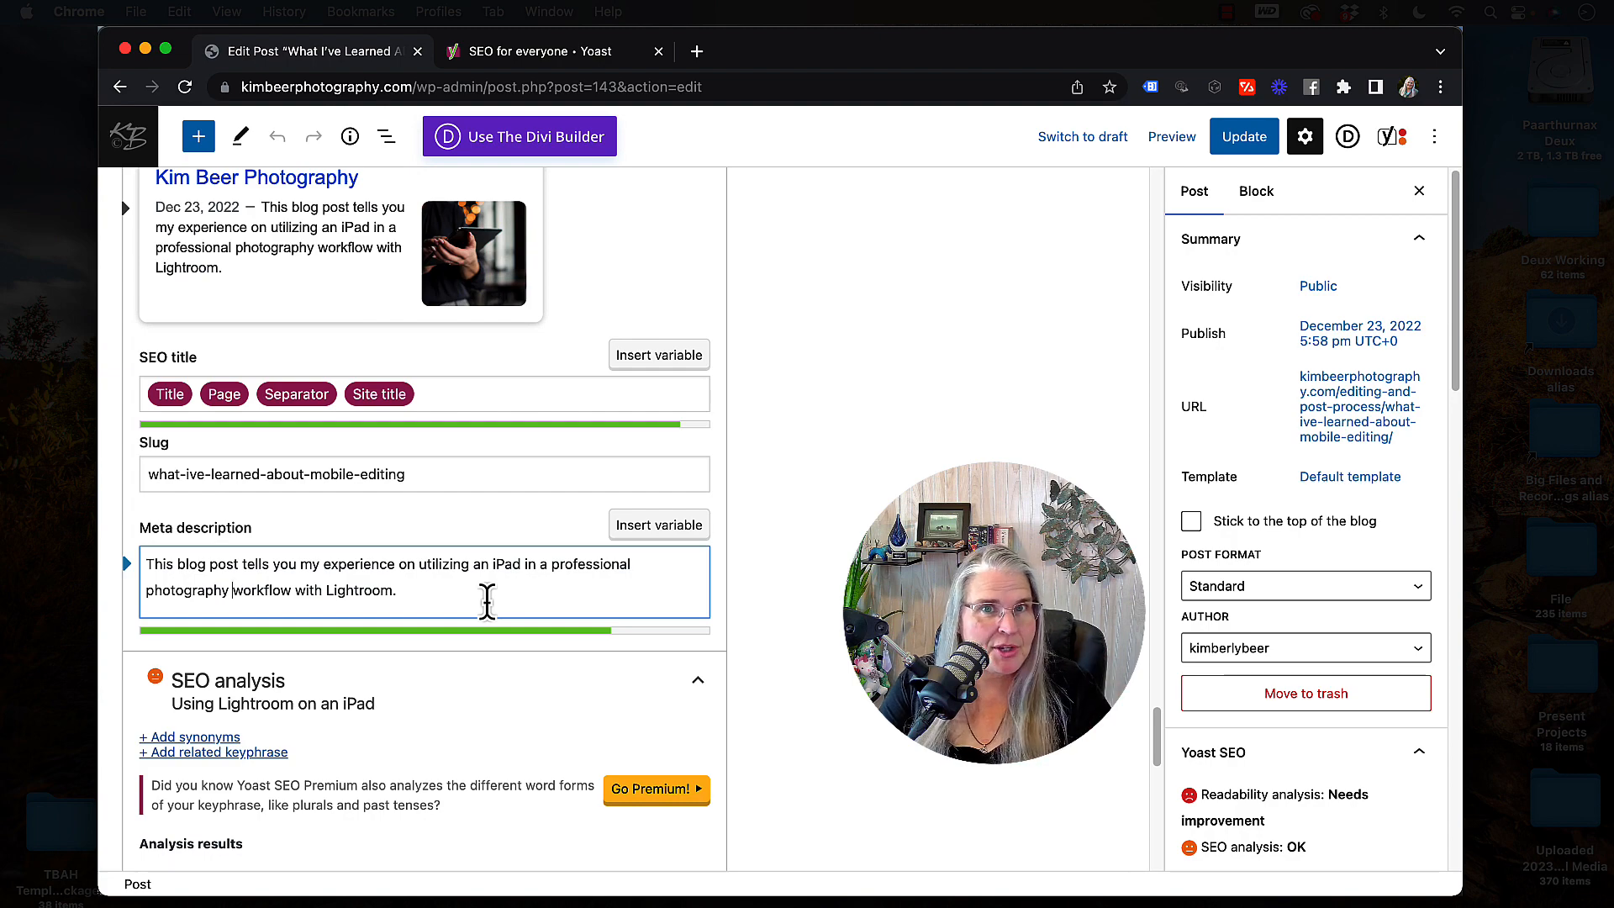
- Review the focus keyphrase, the mobile Google preview and the meta description alongside the start of the SEO analysis
{"action": "scroll", "coordinate": [488, 601], "scroll_direction": "down", "scroll_amount": 5}
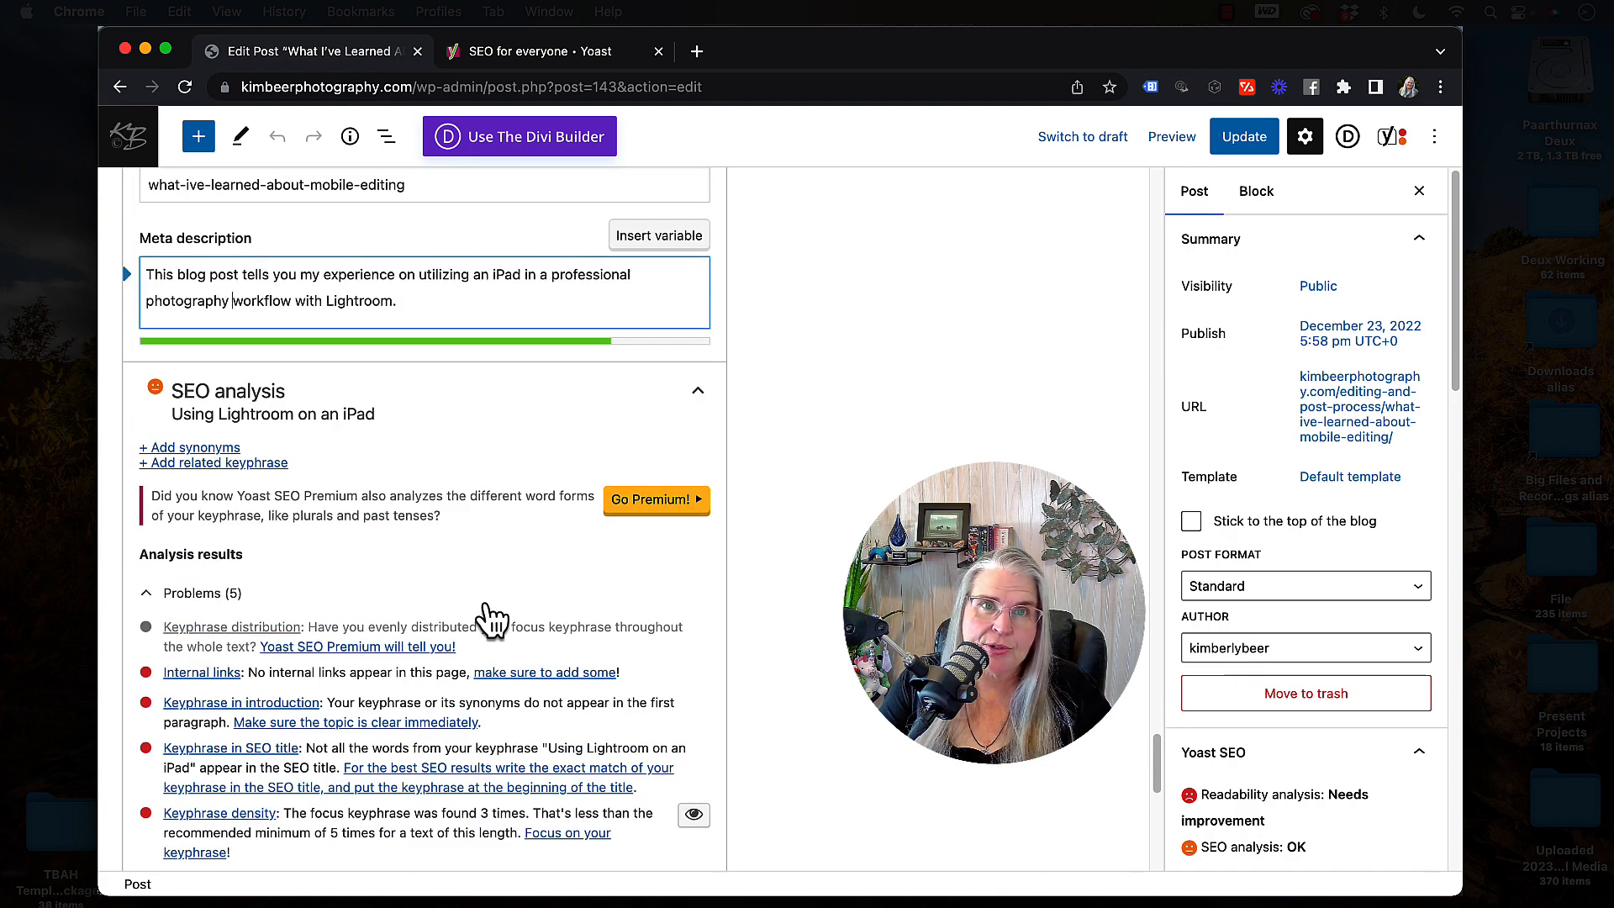
{"action": "scroll", "coordinate": [492, 619], "scroll_direction": "up", "scroll_amount": 1}
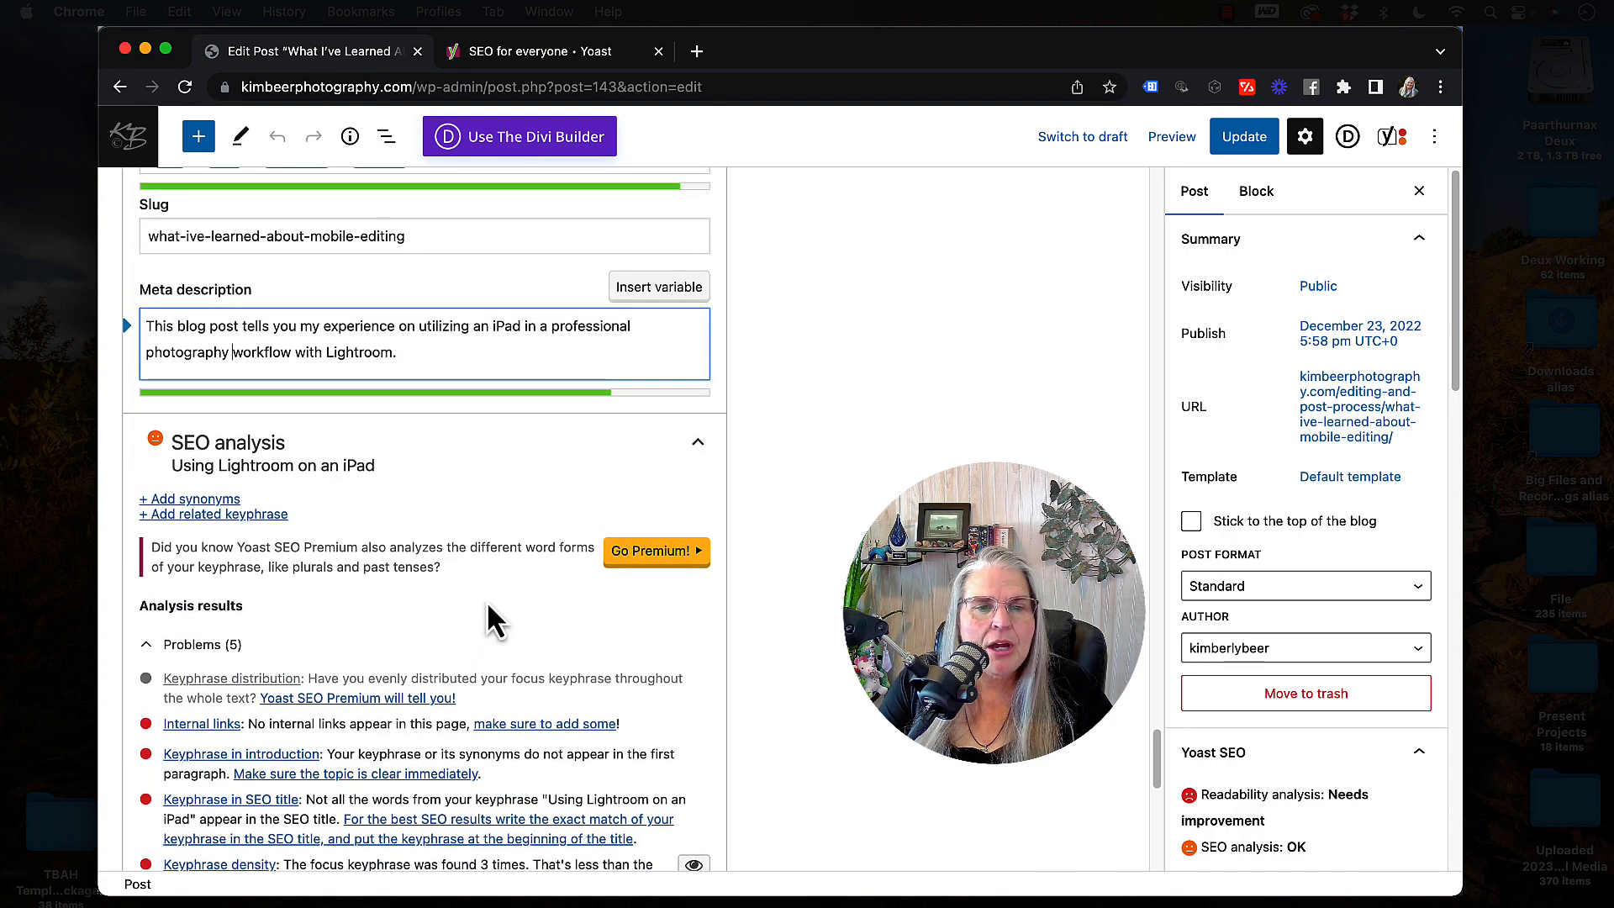
{"action": "scroll", "coordinate": [490, 607], "scroll_direction": "up", "scroll_amount": 15}
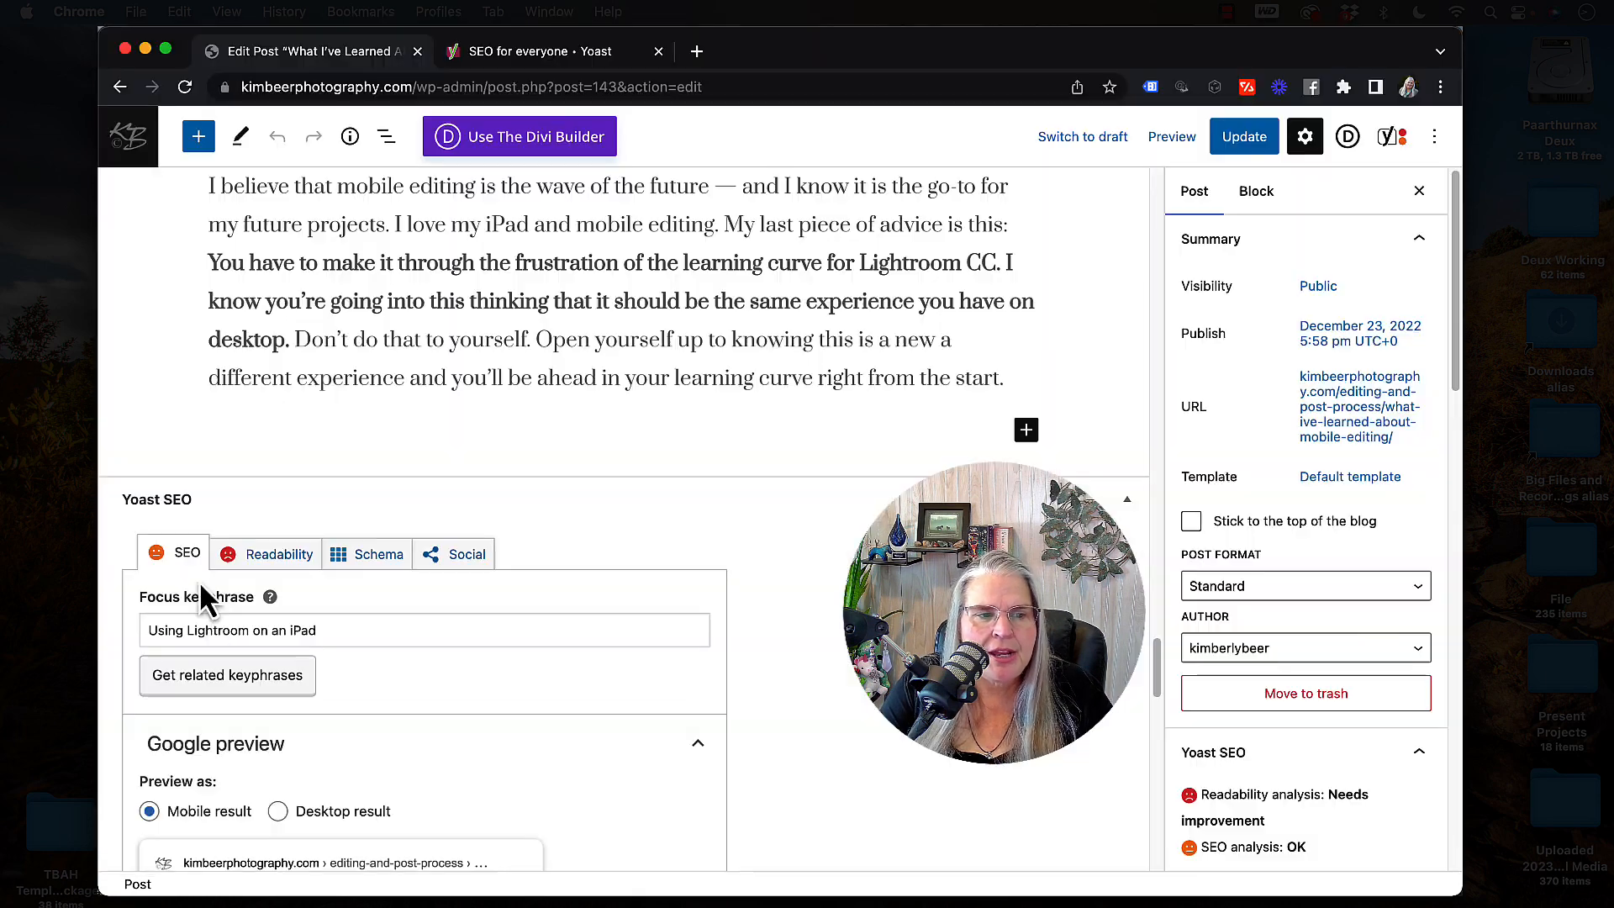
{"action": "scroll", "coordinate": [407, 722], "scroll_direction": "down", "scroll_amount": 12}
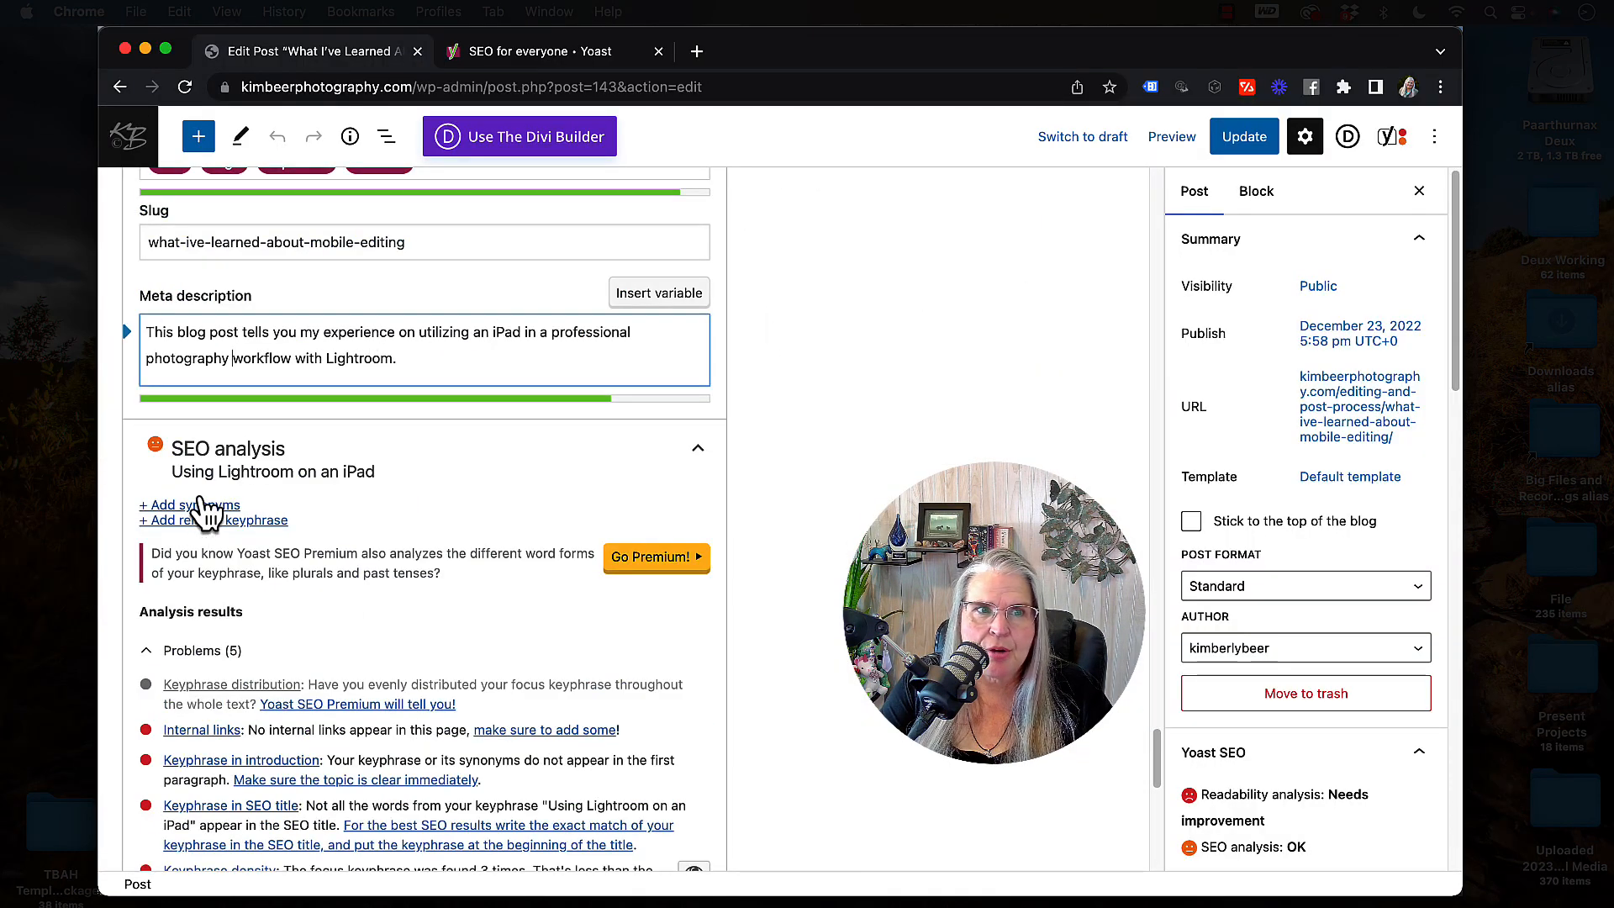
{"action": "scroll", "coordinate": [202, 508], "scroll_direction": "up", "scroll_amount": 7}
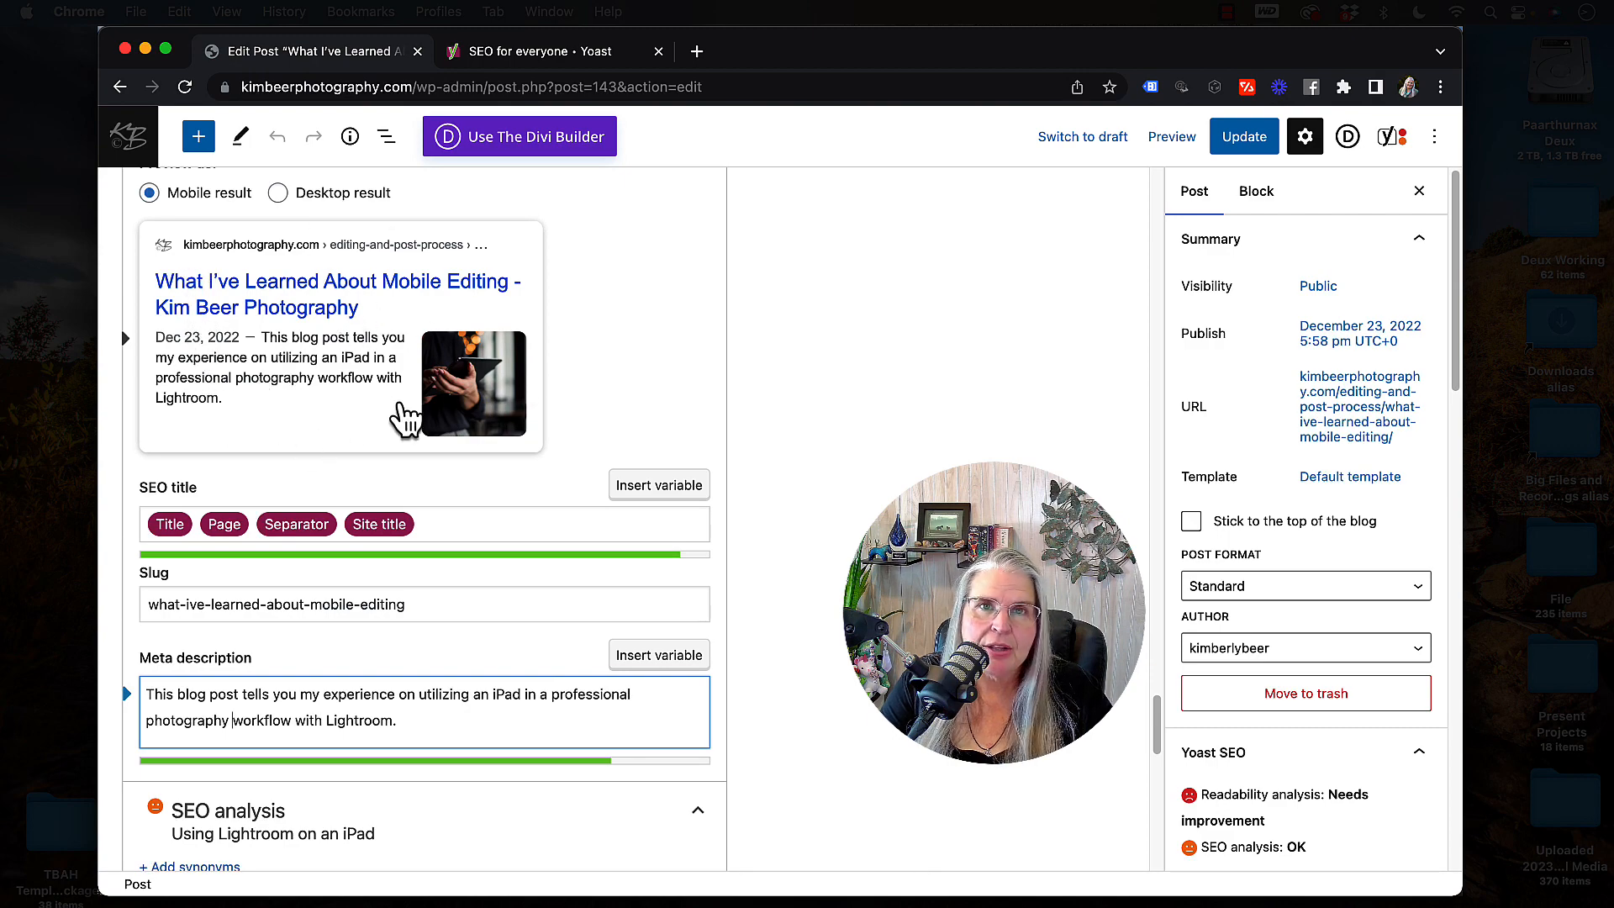
{"action": "scroll", "coordinate": [457, 716], "scroll_direction": "down", "scroll_amount": 7}
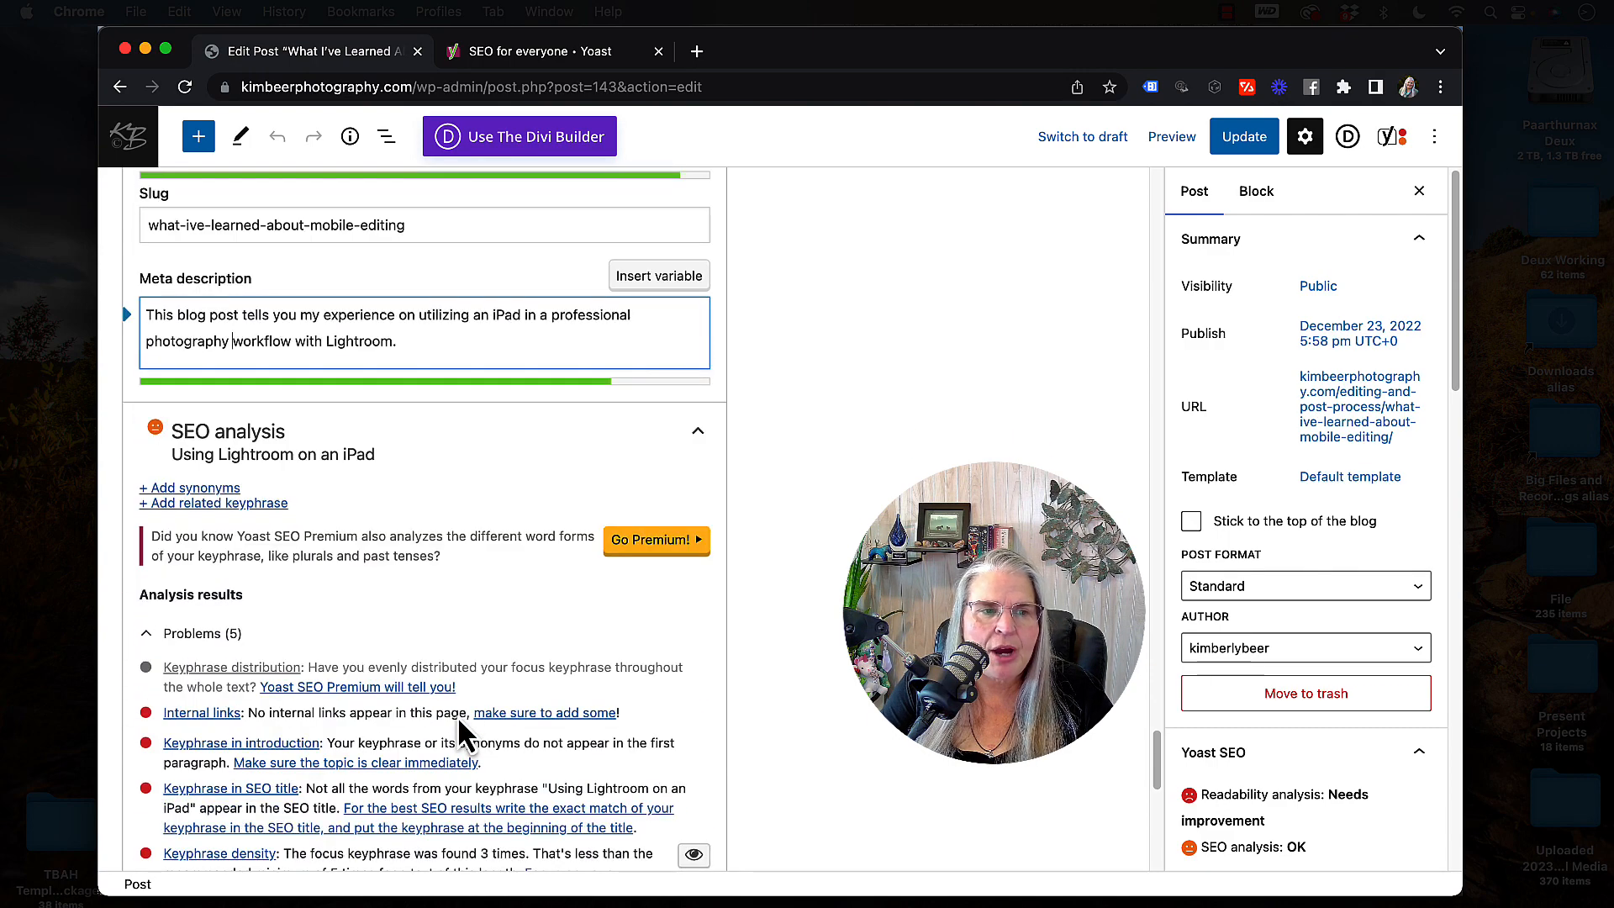
- Collapse and reopen the SEO analysis, and read through its problems, improvements and good results
{"action": "scroll", "coordinate": [457, 714], "scroll_direction": "down", "scroll_amount": 1}
{"action": "left_click", "coordinate": [700, 385]}
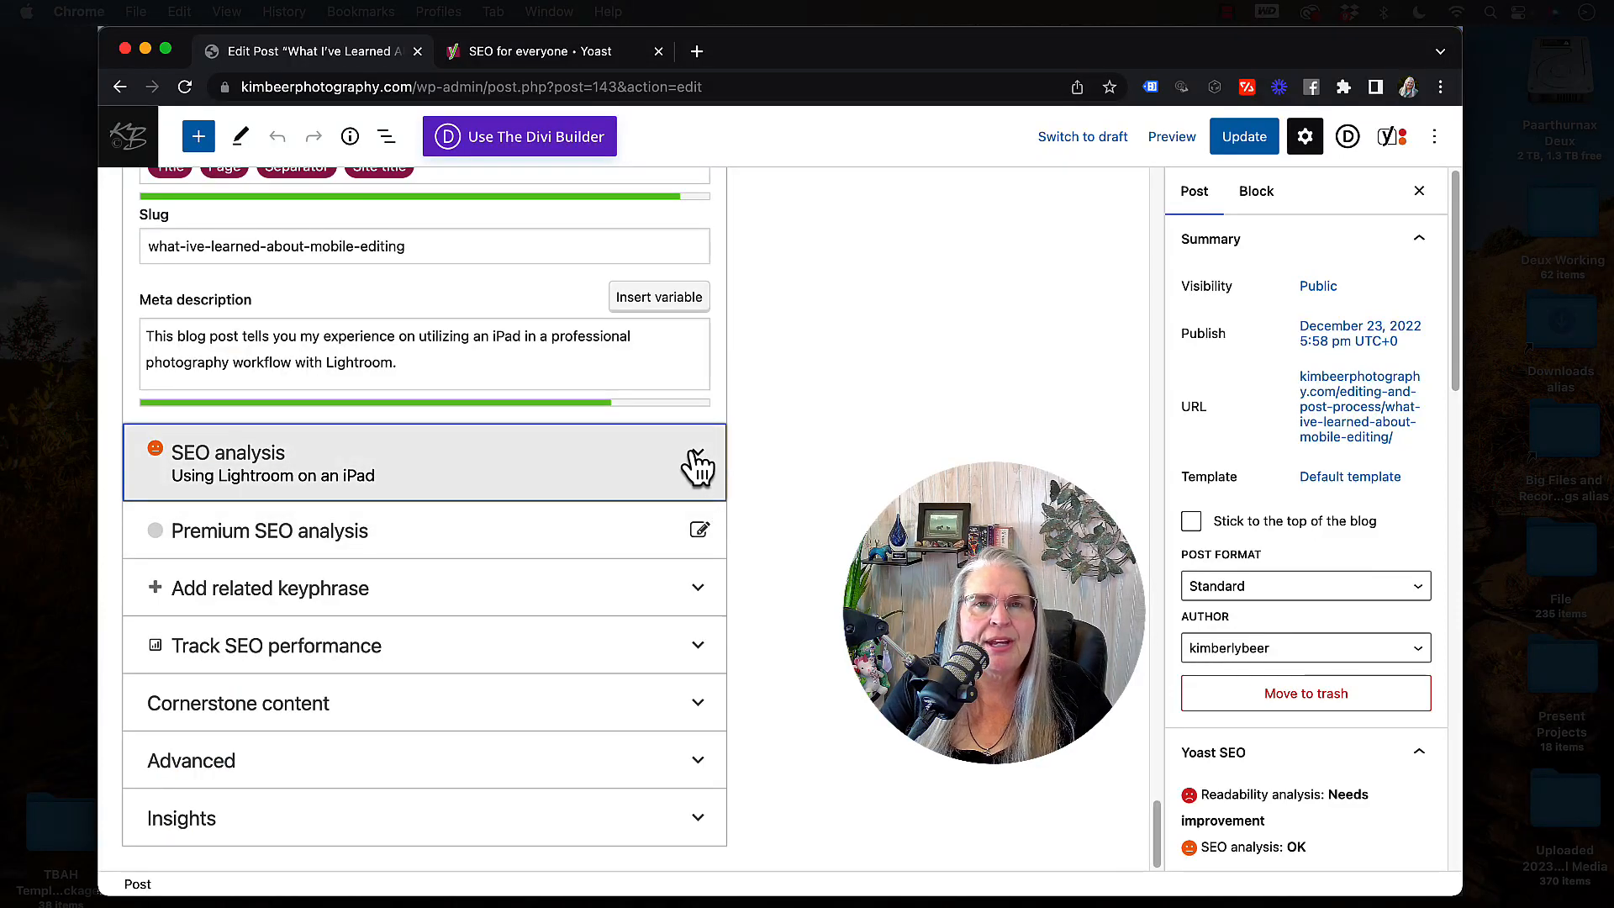
{"action": "left_click", "coordinate": [698, 465]}
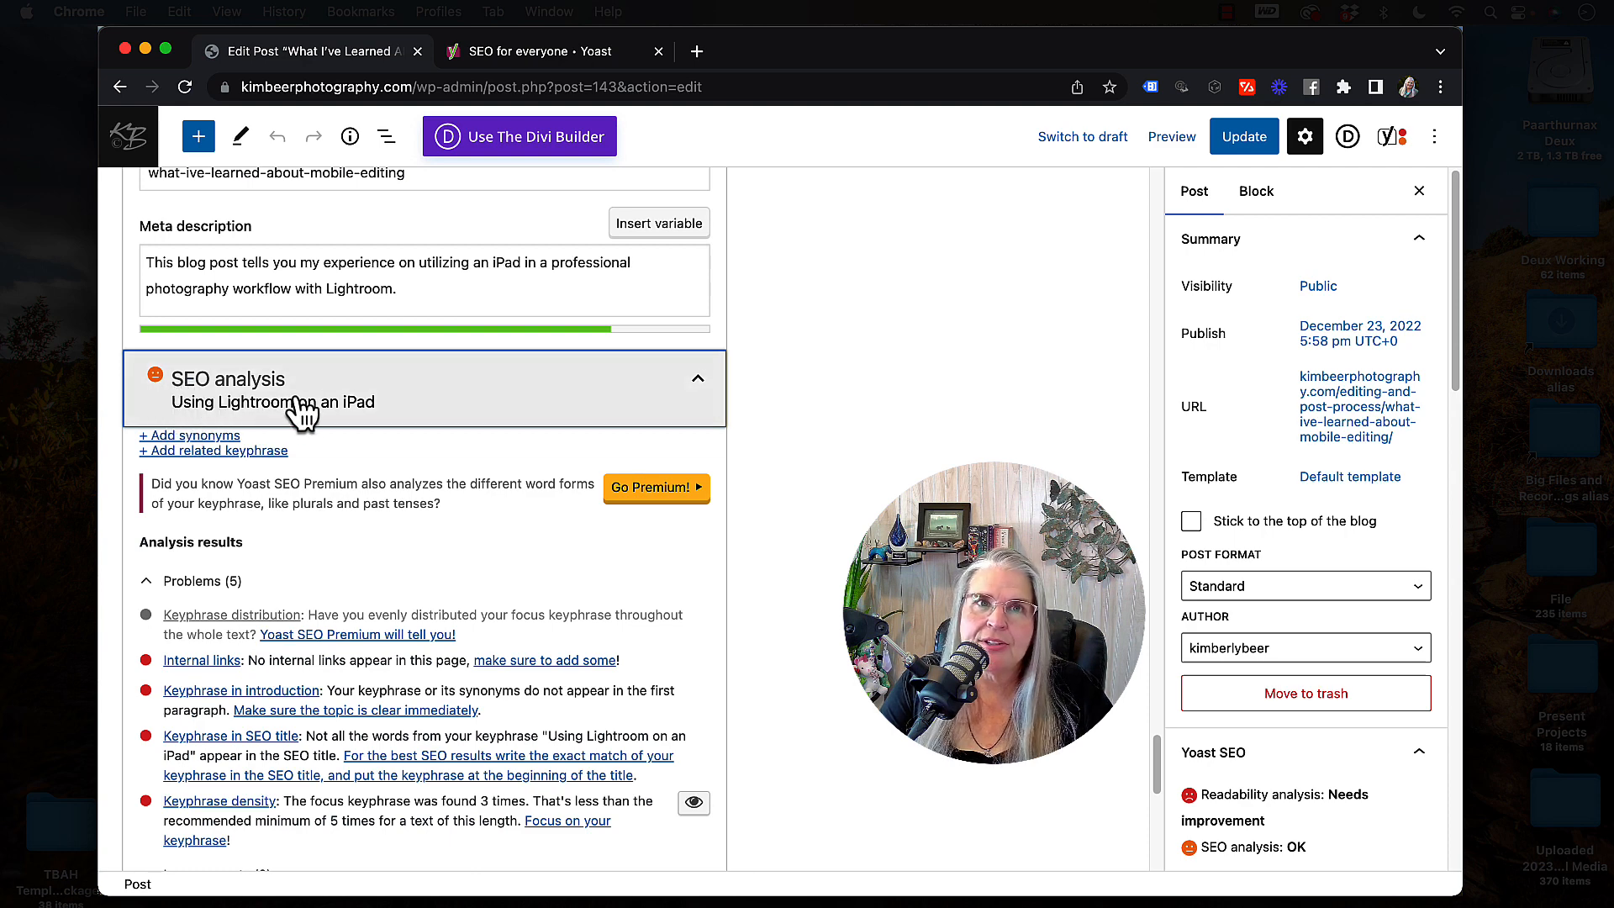
{"action": "scroll", "coordinate": [252, 590], "scroll_direction": "down", "scroll_amount": 4}
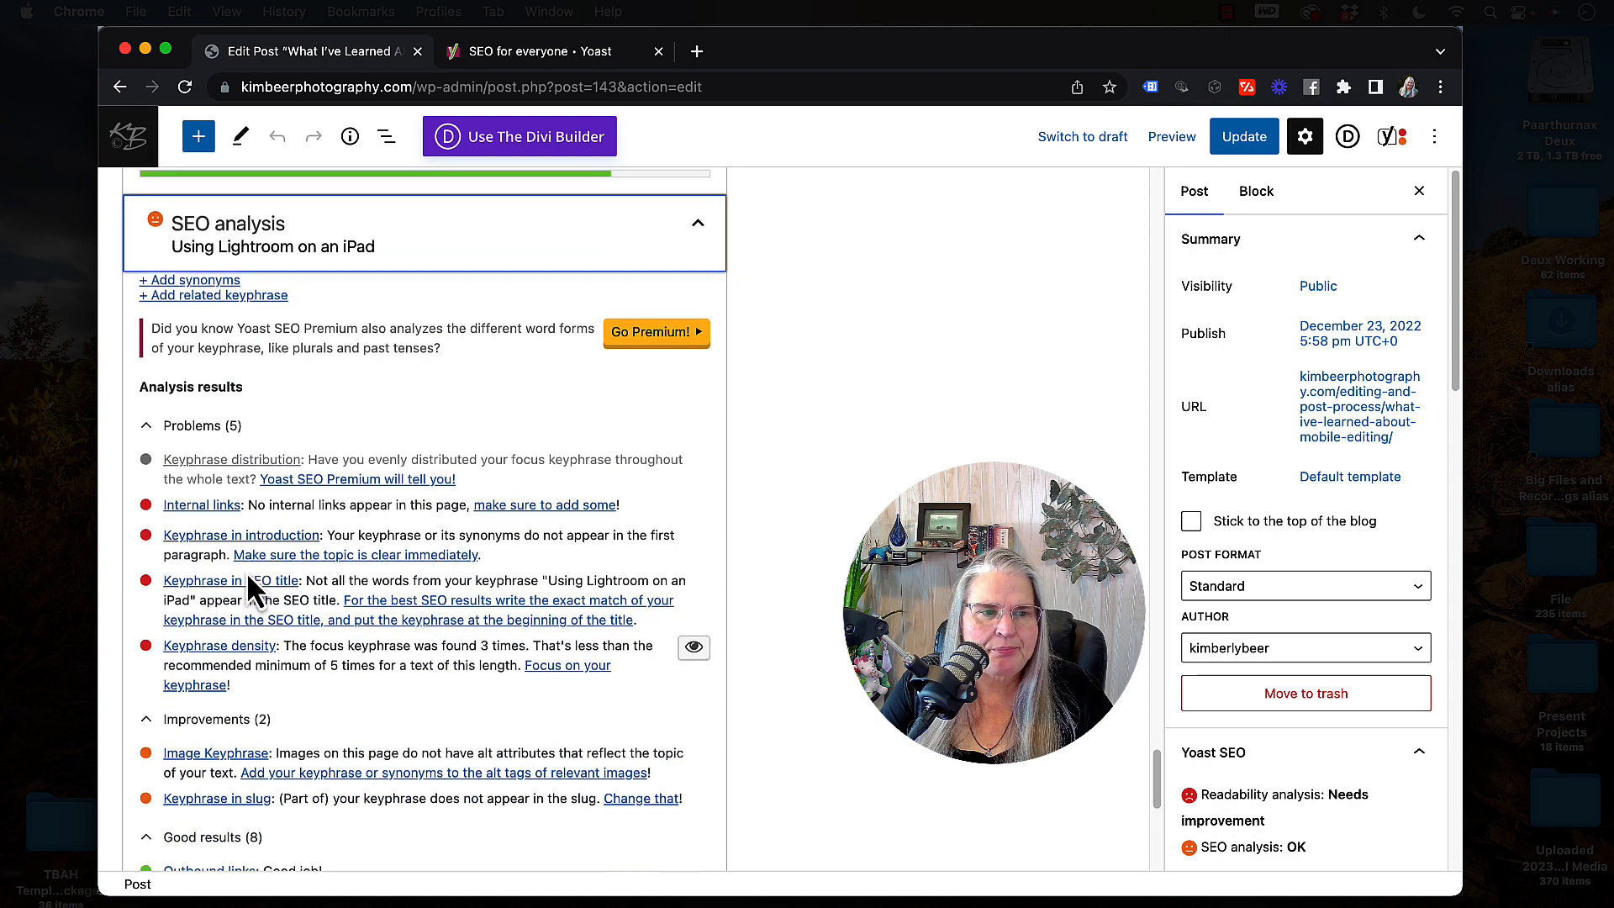
{"action": "scroll", "coordinate": [253, 589], "scroll_direction": "down", "scroll_amount": 4}
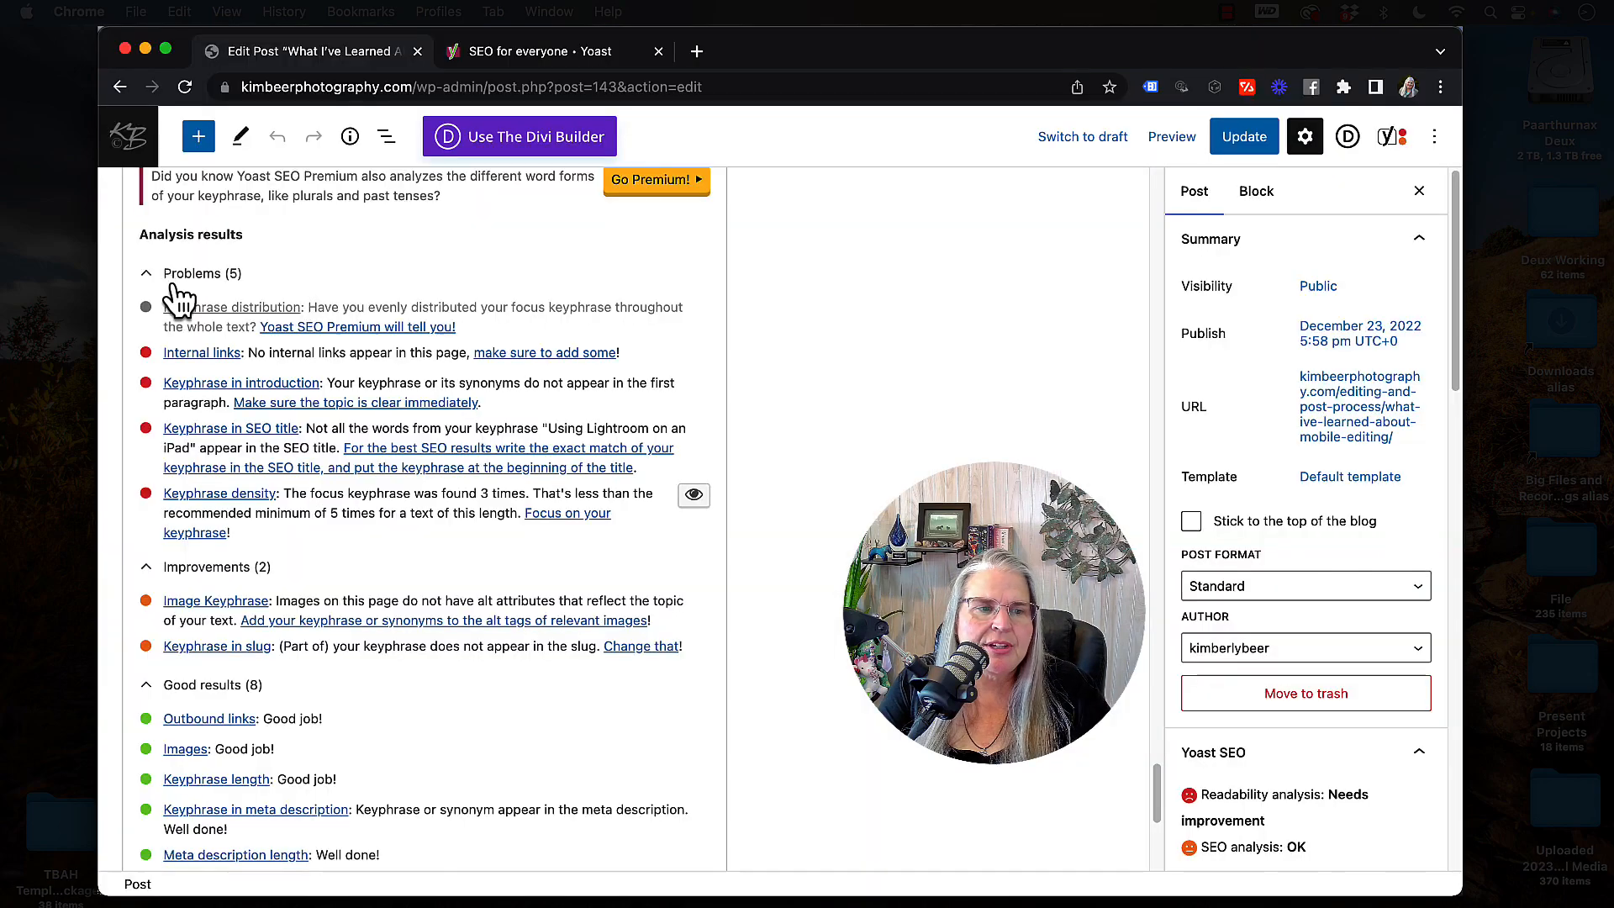
{"action": "scroll", "coordinate": [491, 654], "scroll_direction": "down", "scroll_amount": 3}
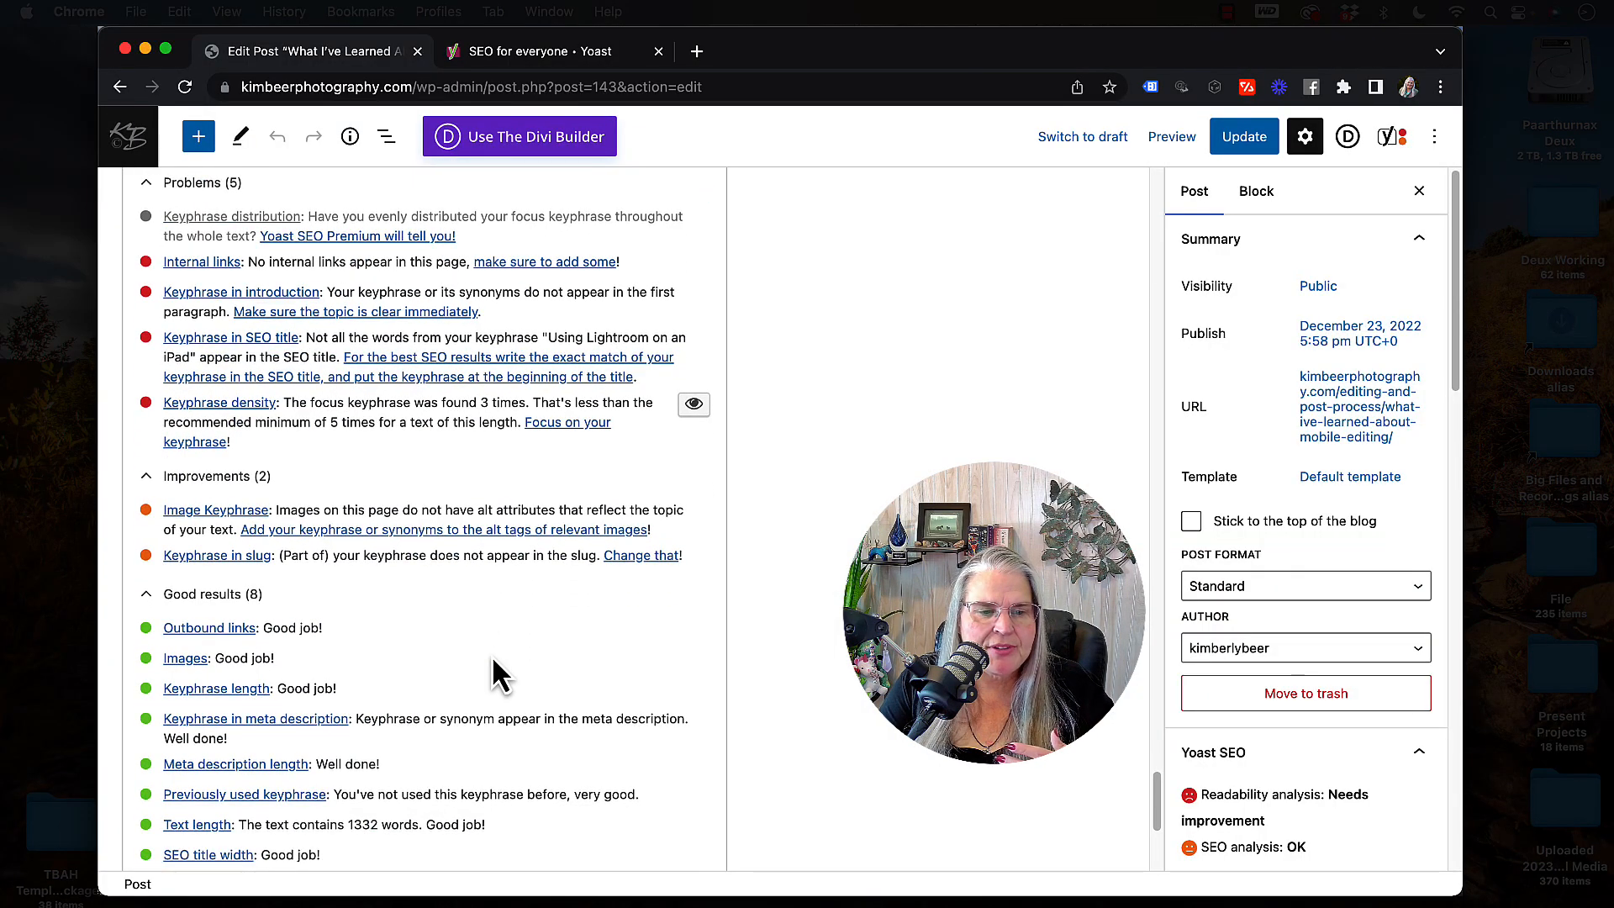
{"action": "scroll", "coordinate": [491, 654], "scroll_direction": "up", "scroll_amount": 2}
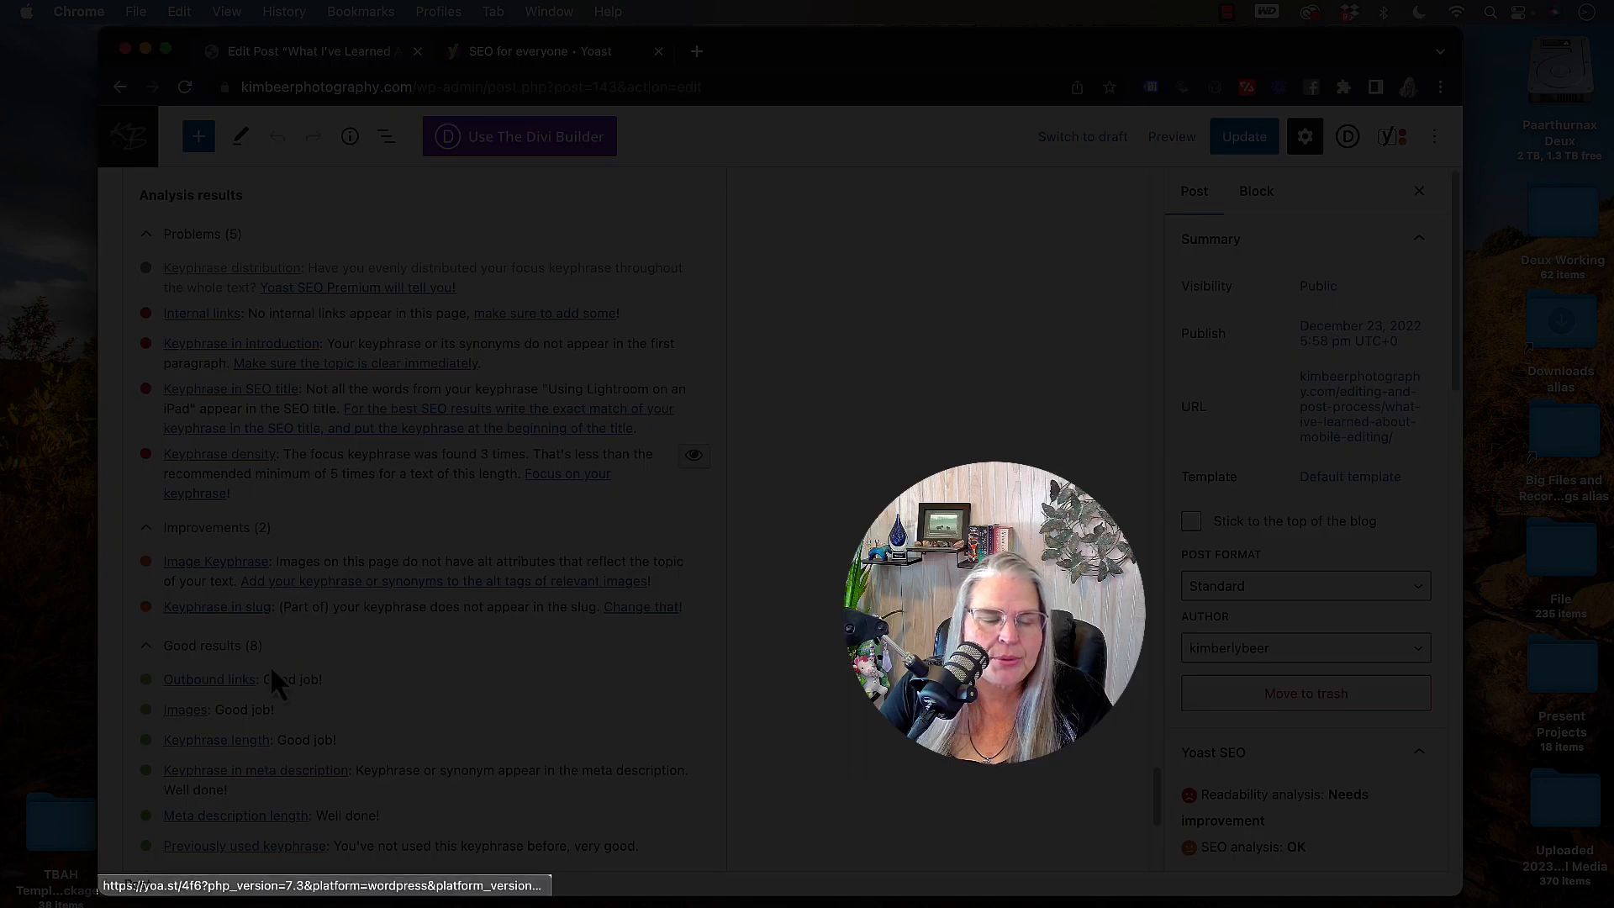
{"action": "scroll", "coordinate": [268, 774], "scroll_direction": "down", "scroll_amount": 3}
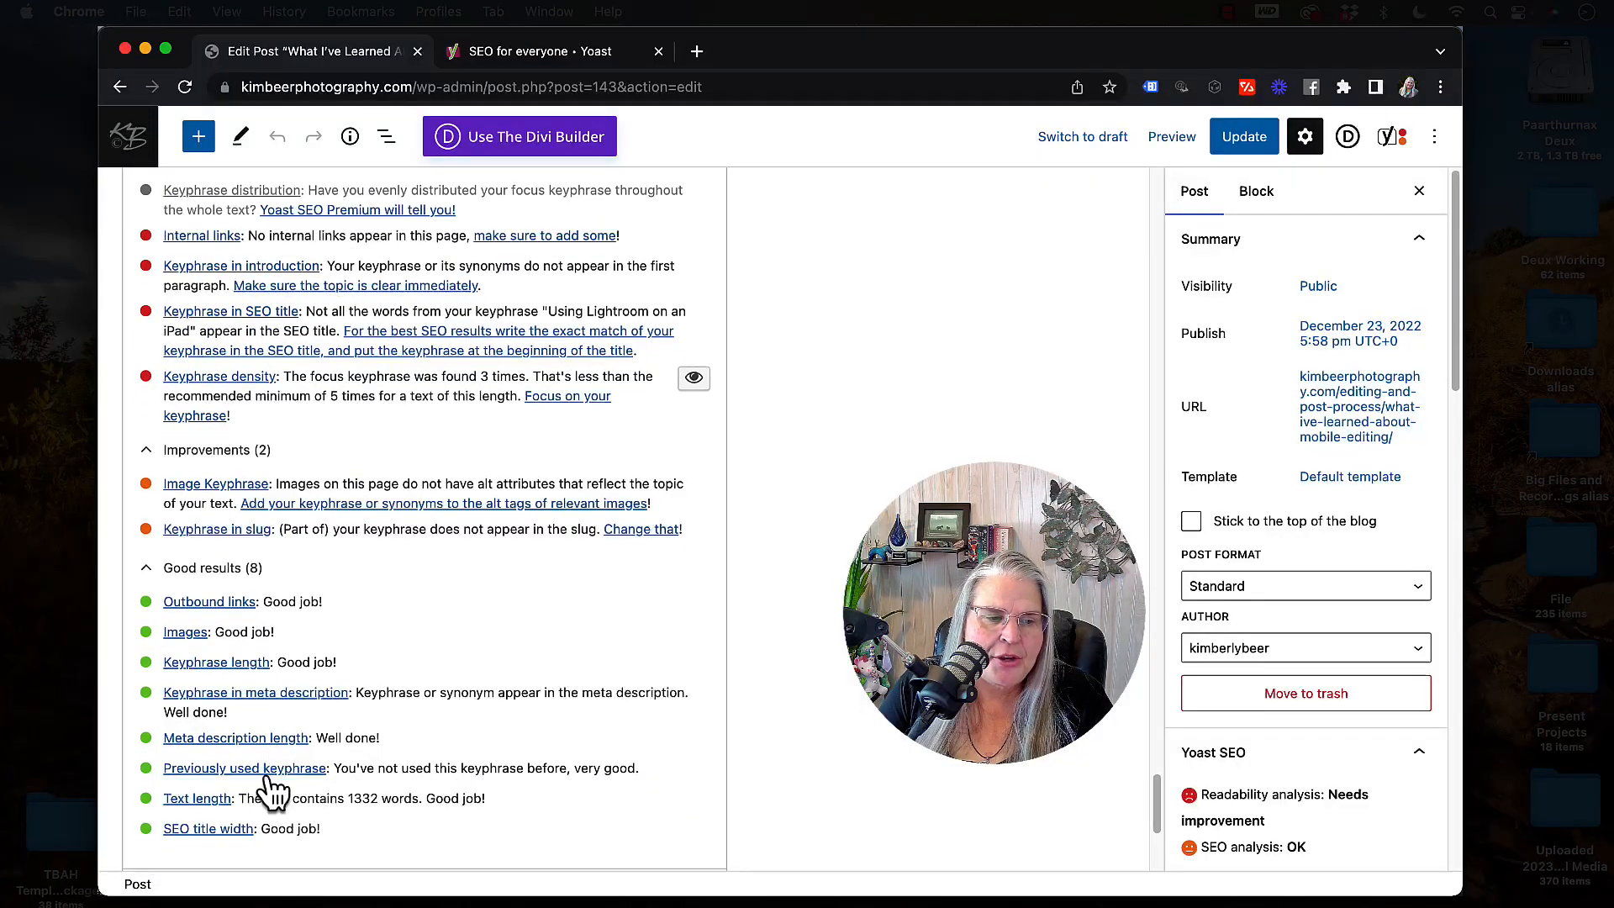
{"action": "scroll", "coordinate": [484, 521], "scroll_direction": "up", "scroll_amount": 3}
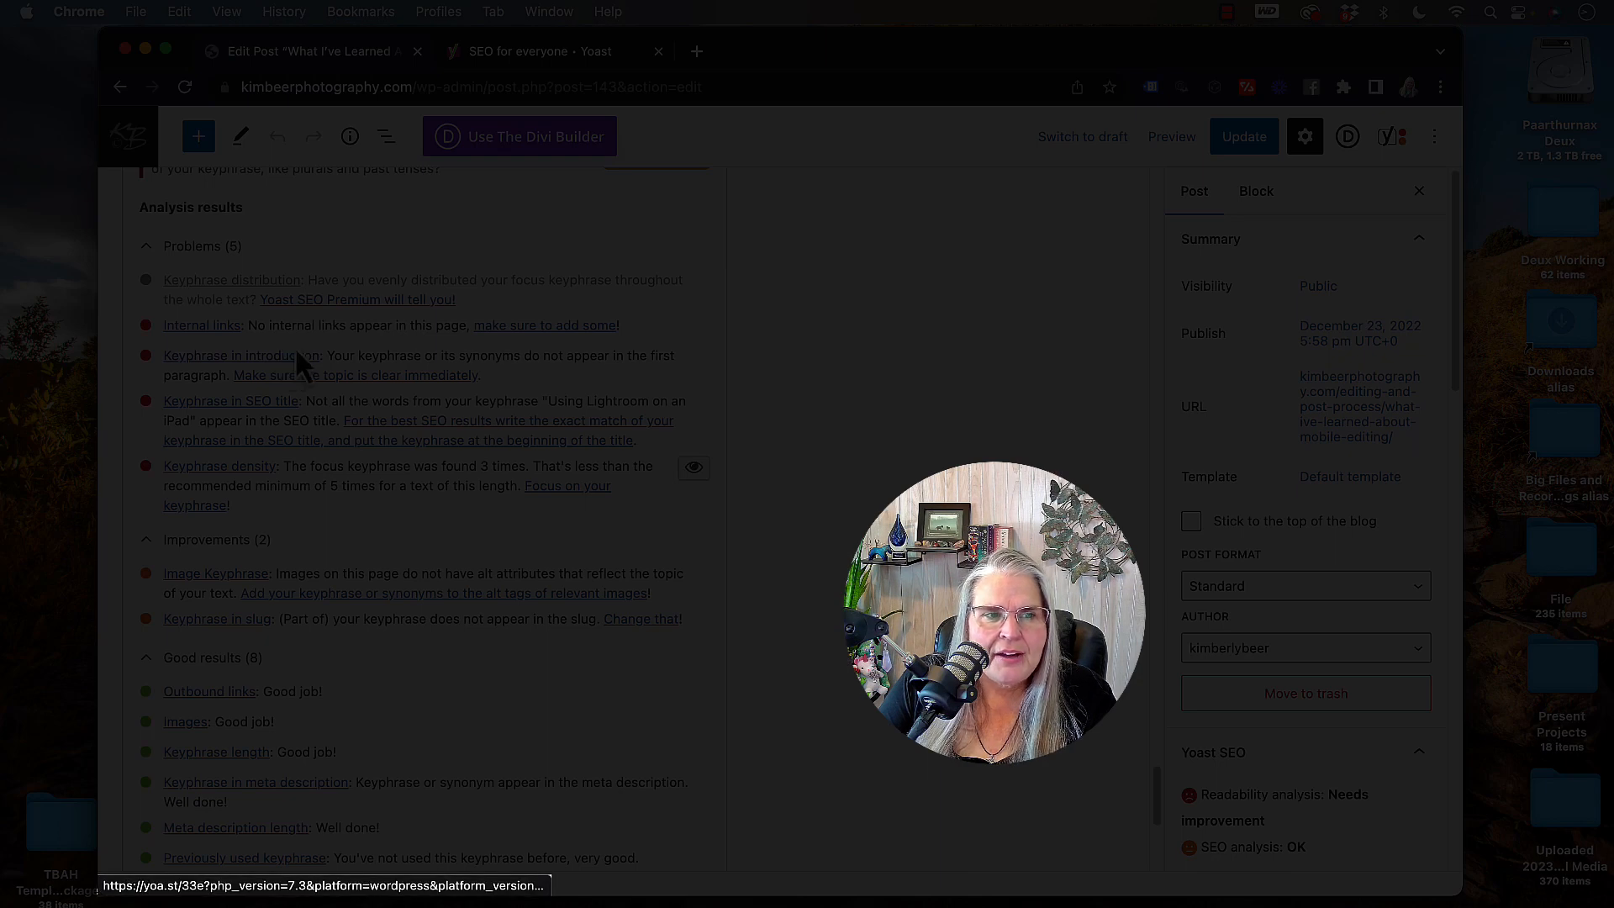
- Check the focus keyphrase against the post's body text, including its closing paragraph on mobile editing
{"action": "scroll", "coordinate": [296, 352], "scroll_direction": "up", "scroll_amount": 10}
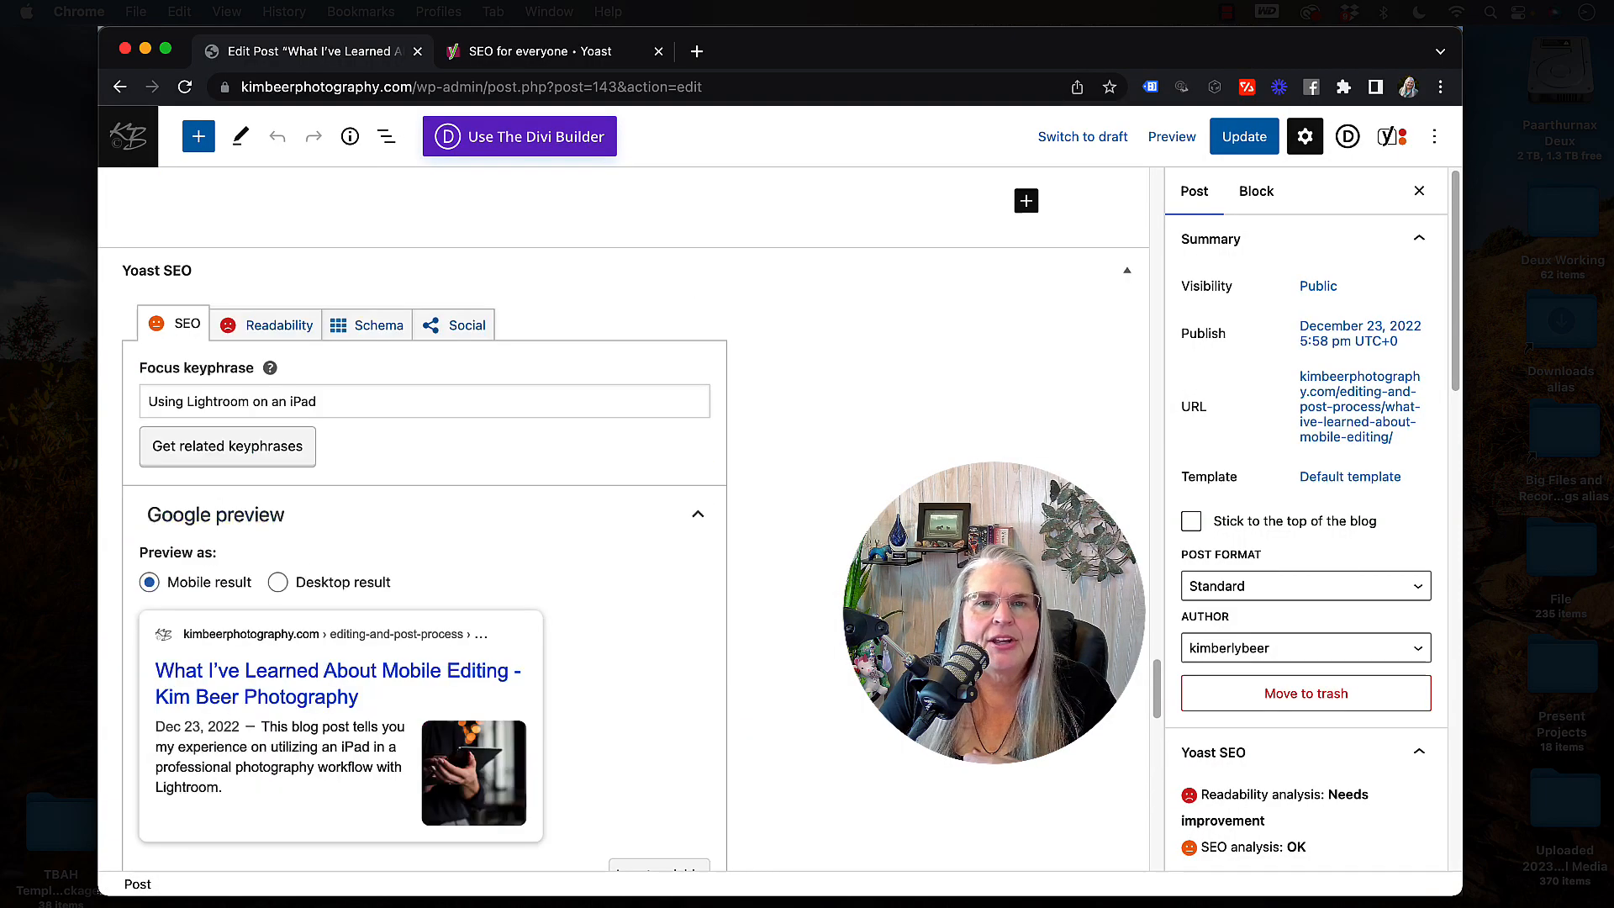
{"action": "scroll", "coordinate": [624, 519], "scroll_direction": "up", "scroll_amount": 20}
{"action": "scroll", "coordinate": [624, 518], "scroll_direction": "down", "scroll_amount": 20}
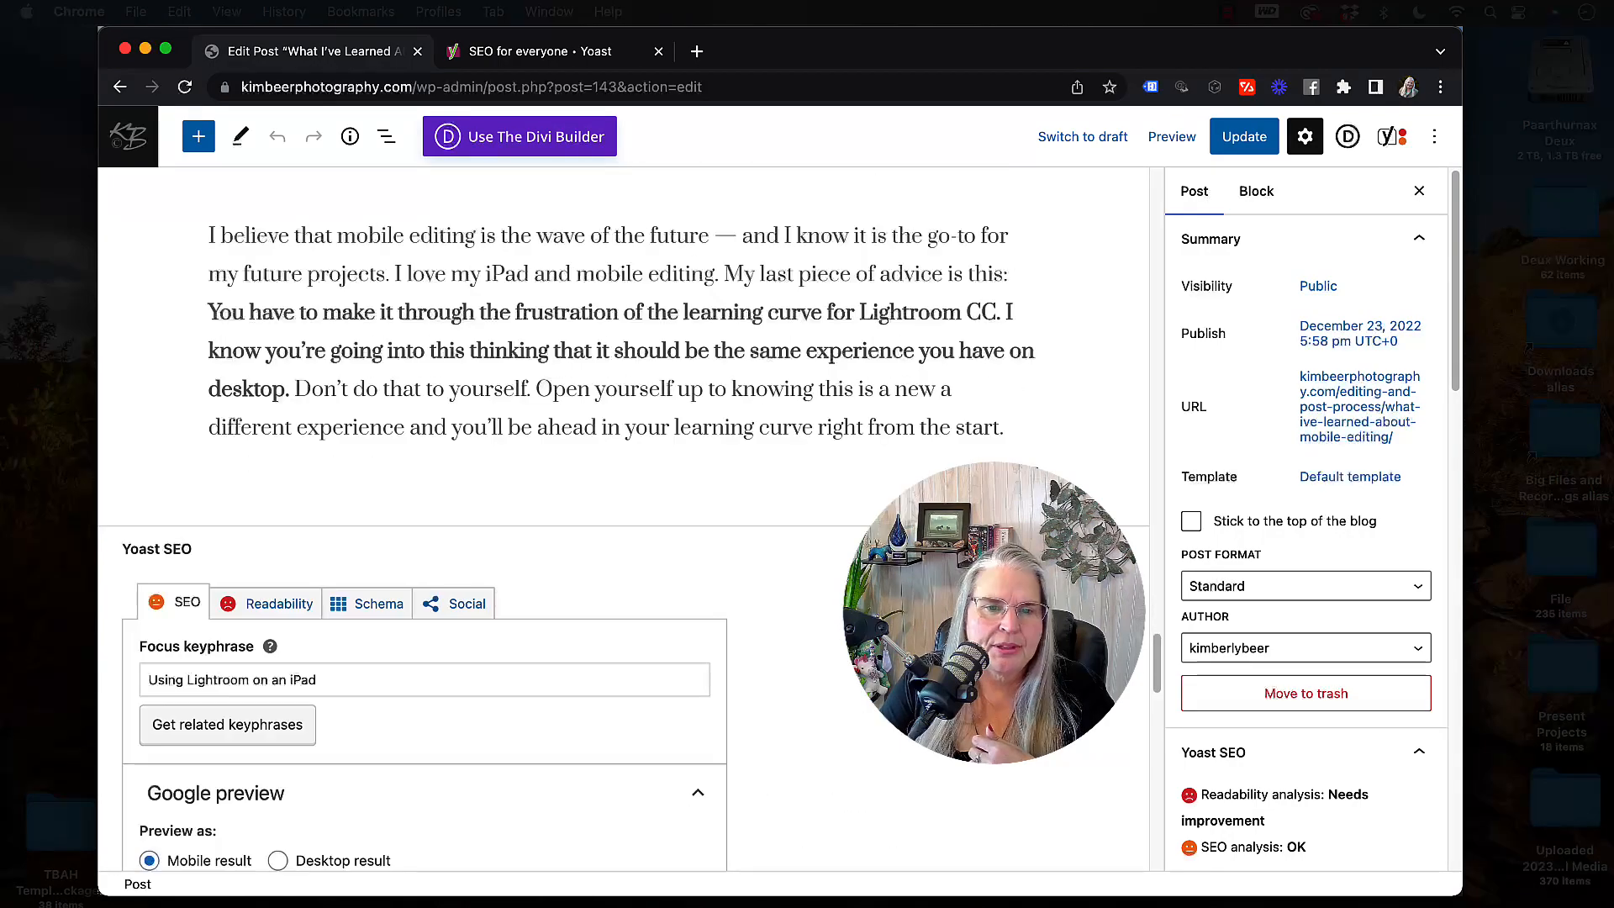
{"action": "scroll", "coordinate": [1019, 451], "scroll_direction": "up", "scroll_amount": 1}
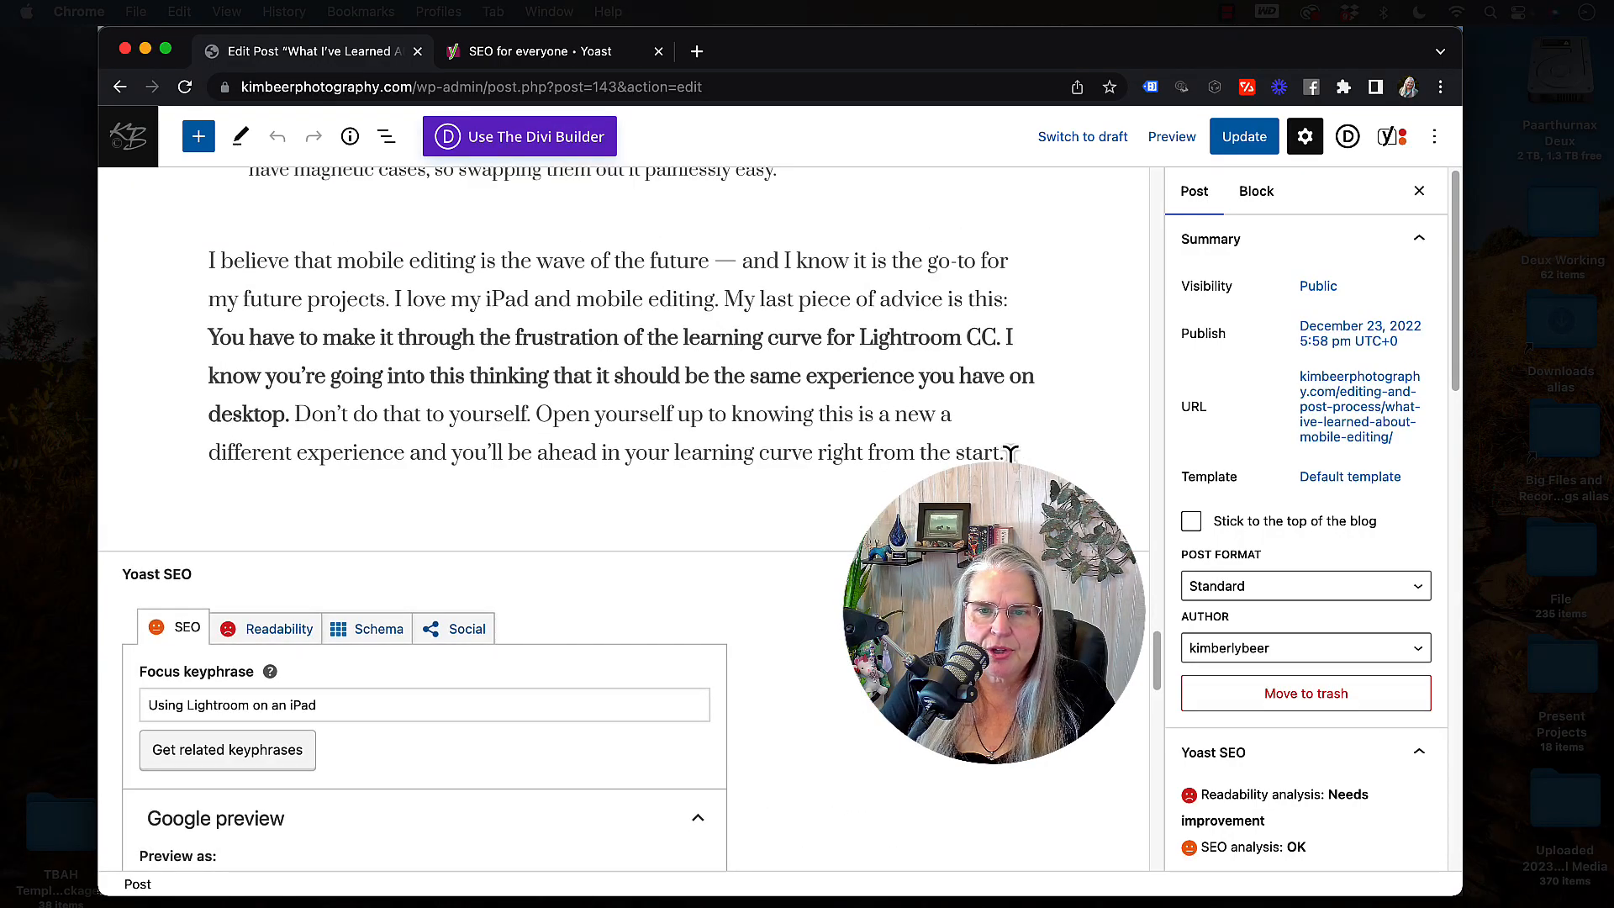
{"action": "left_click", "coordinate": [1026, 508]}
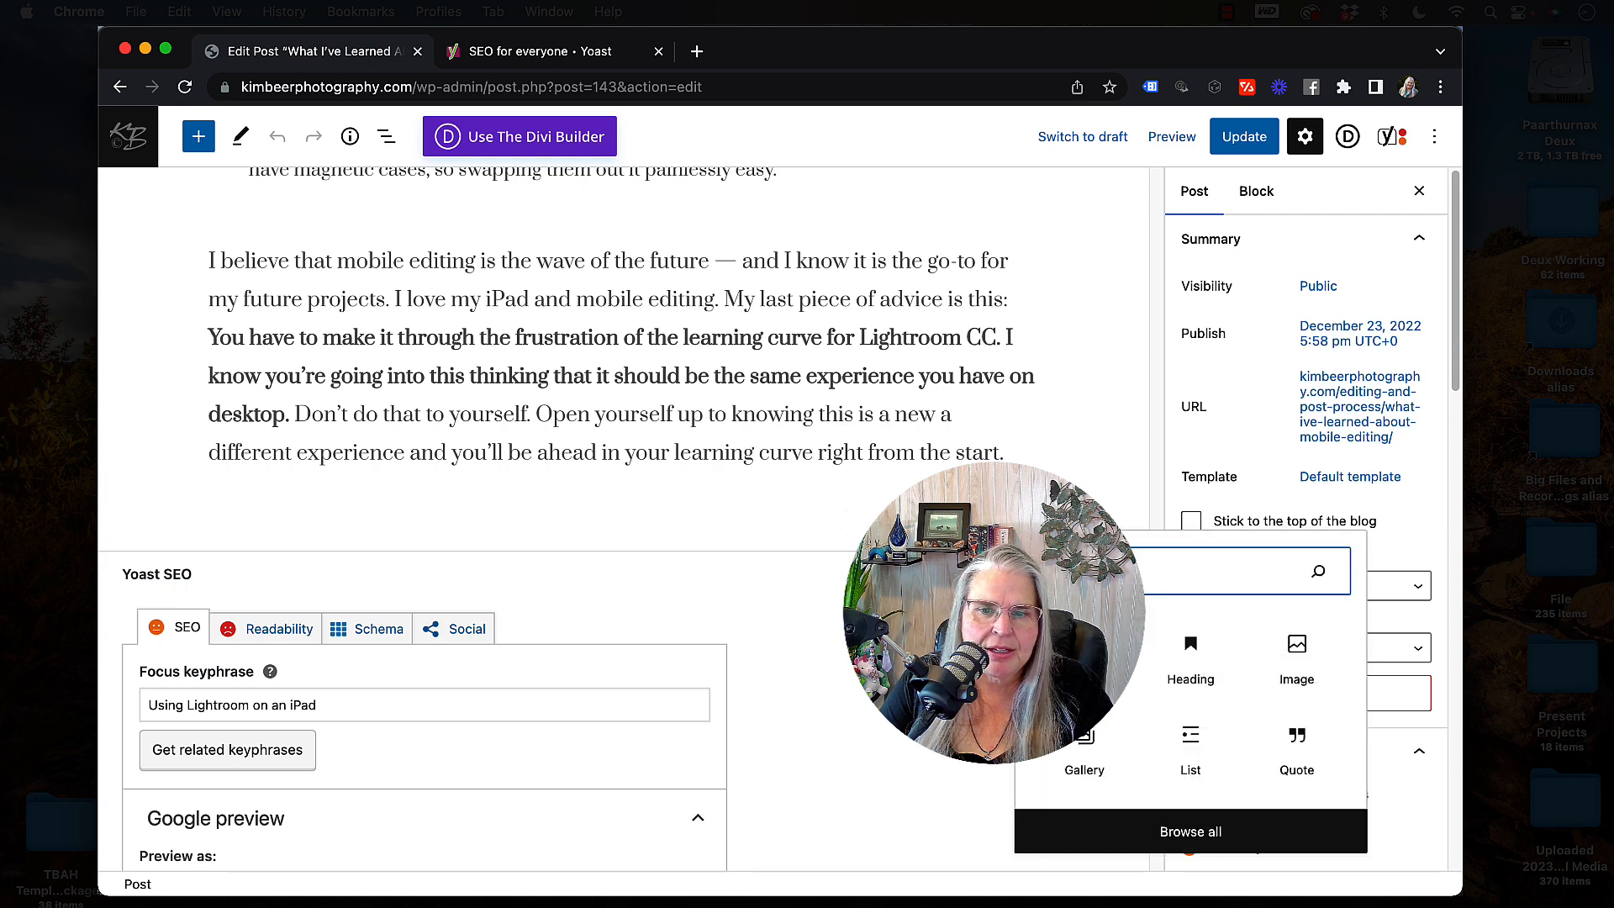
{"action": "left_click", "coordinate": [519, 508]}
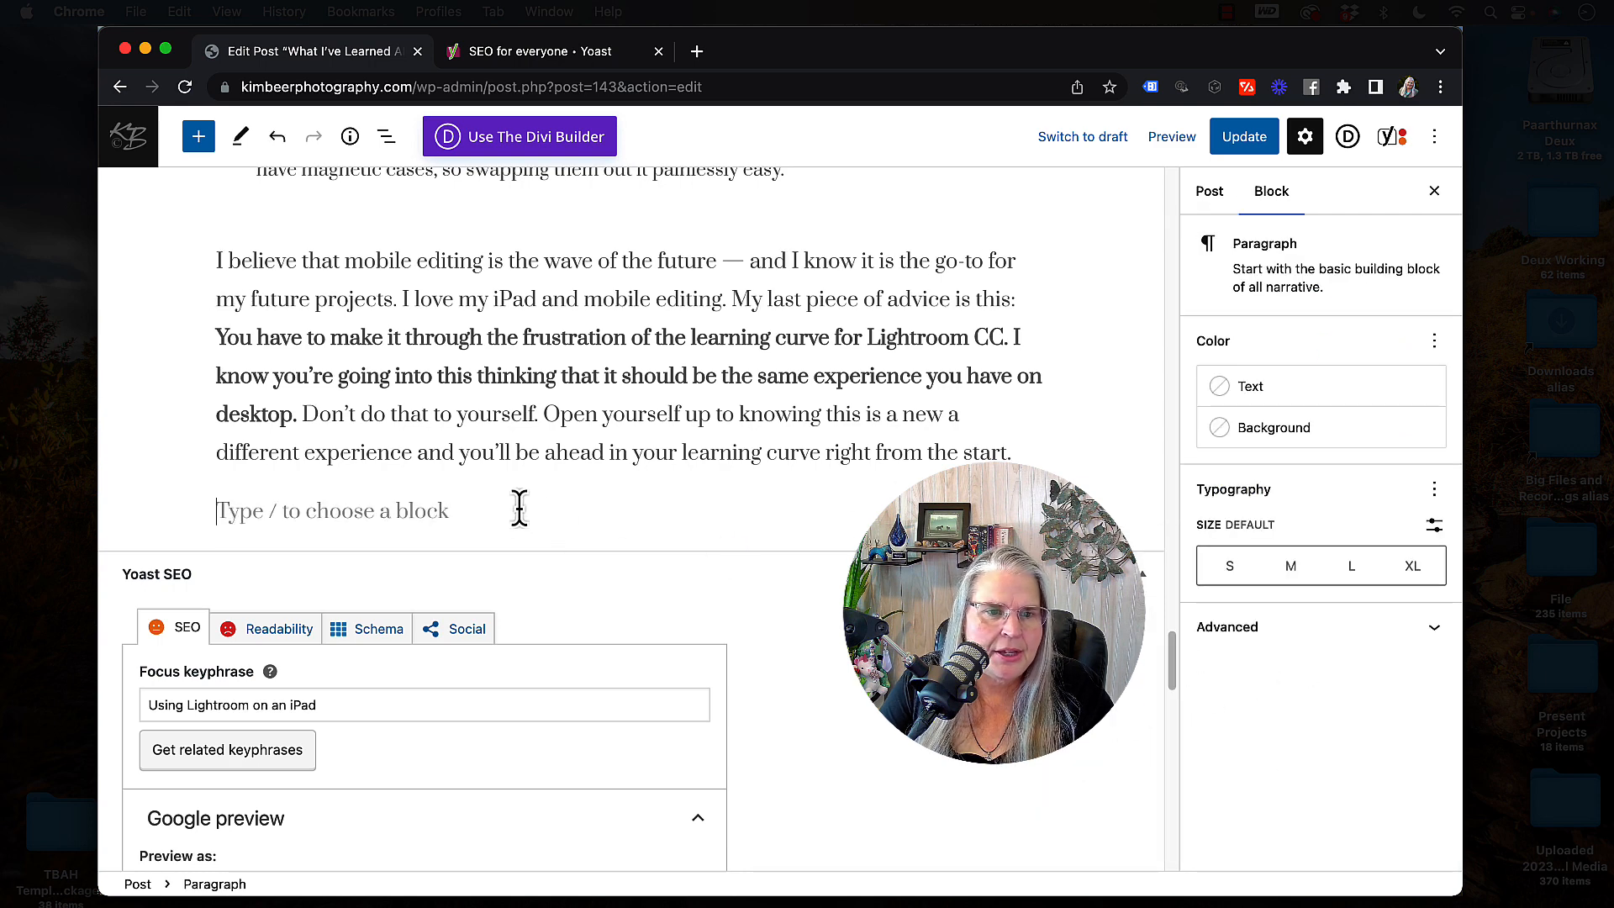
{"action": "type", "text": "Learn m"}
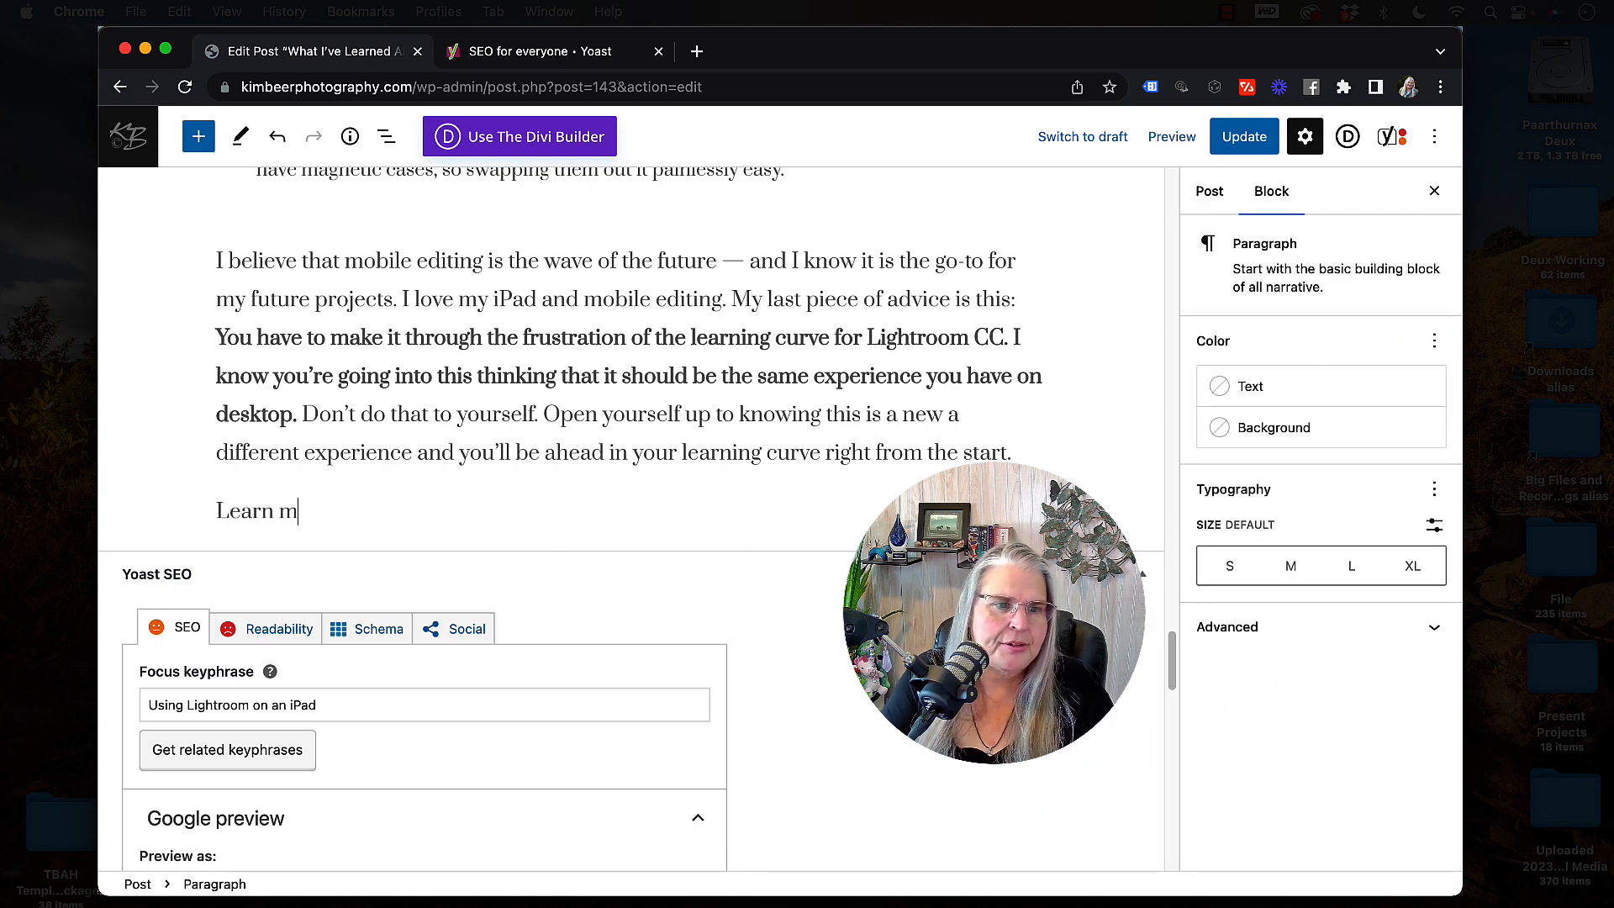
{"action": "type", "text": "ore about Lightroom for iPad at http://adobe.com"}
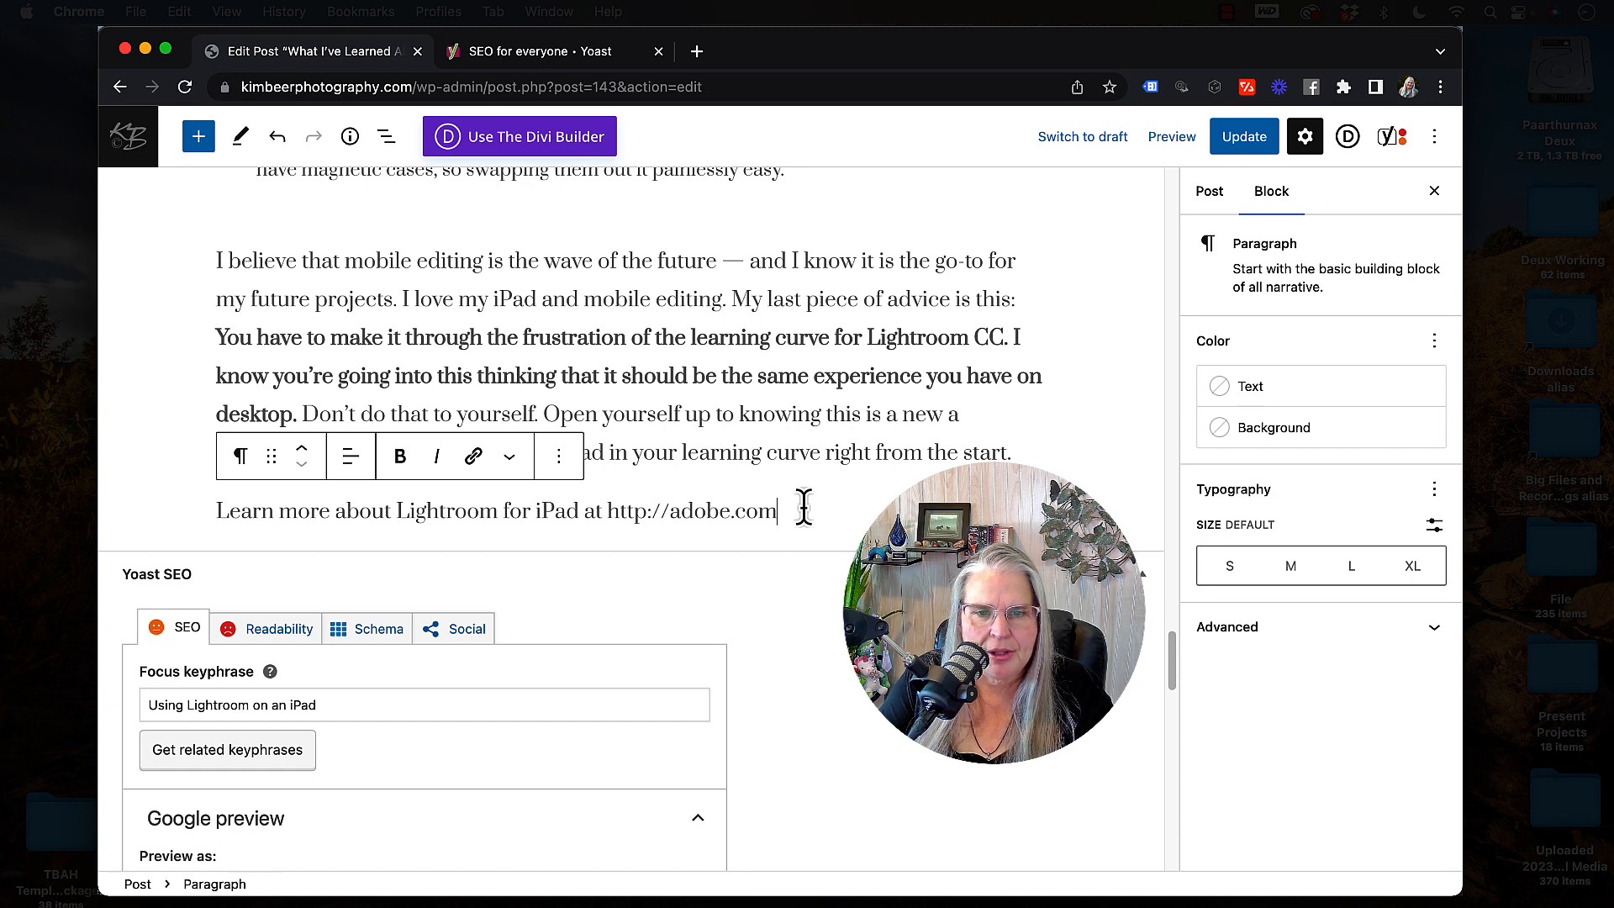
{"action": "key", "text": "Return"}
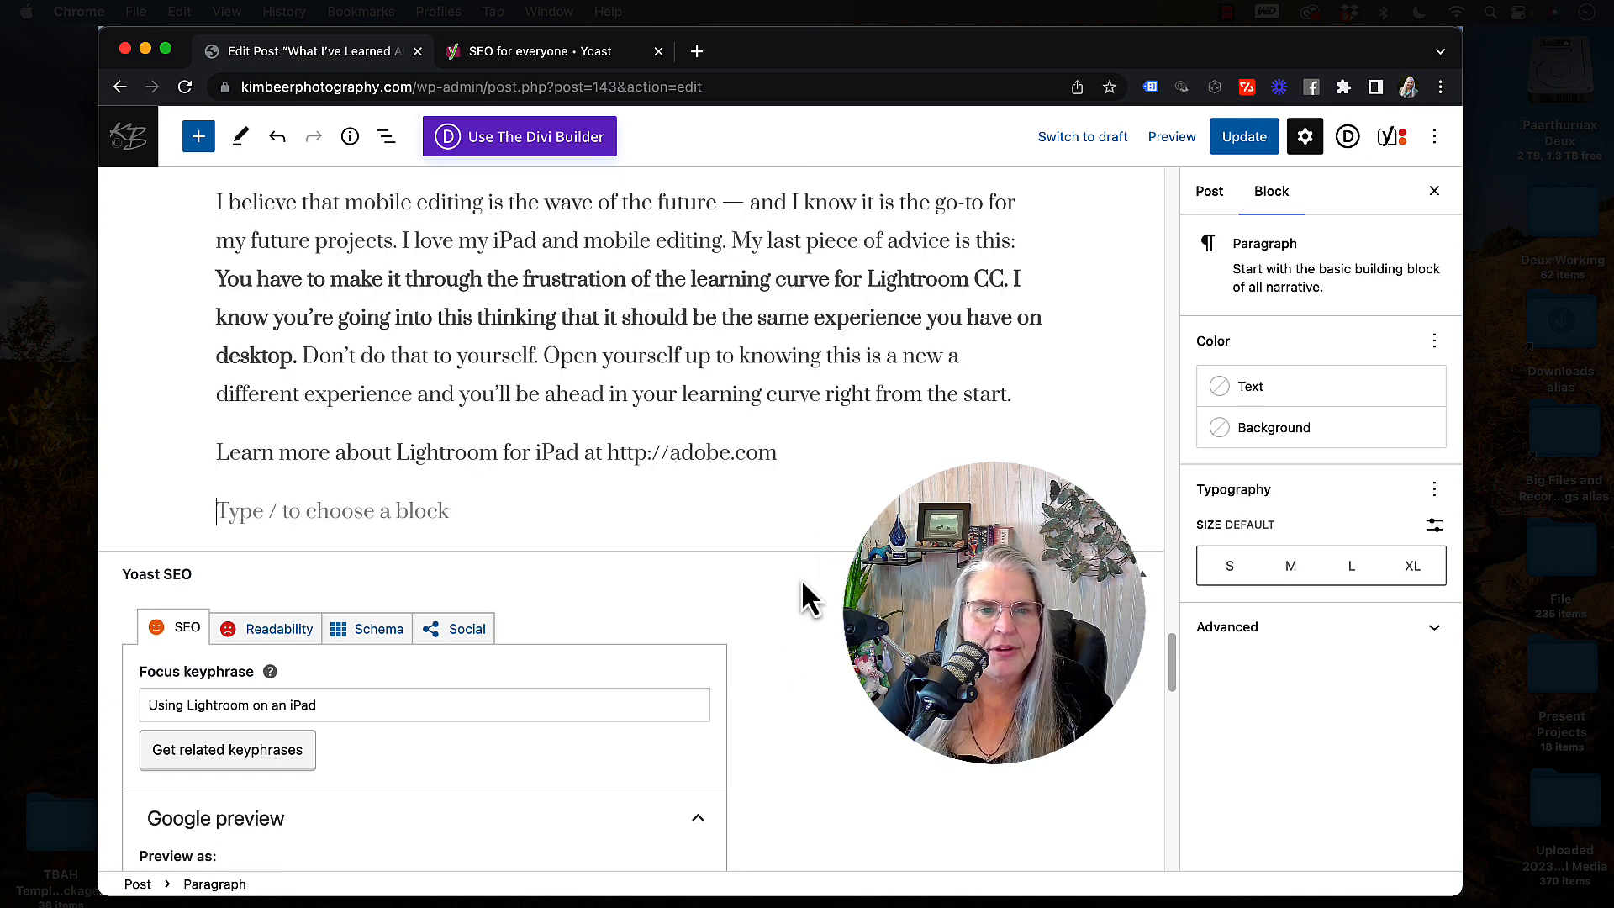
{"action": "left_click_drag", "start_coordinate": [780, 438], "coordinate": [608, 437]}
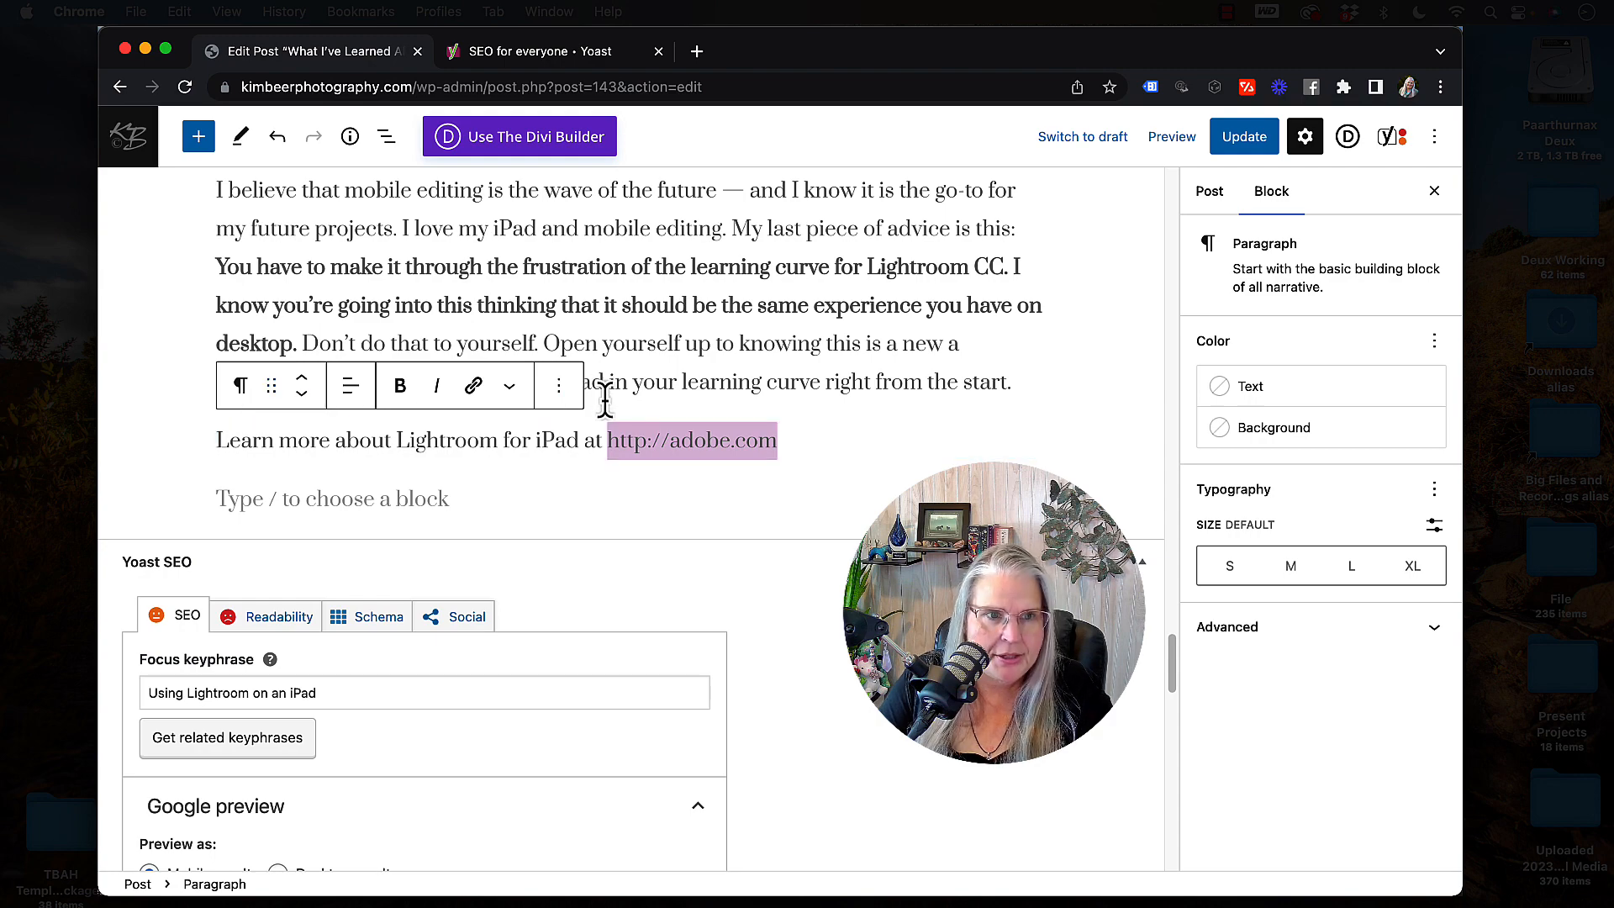
{"action": "left_click", "coordinate": [473, 385]}
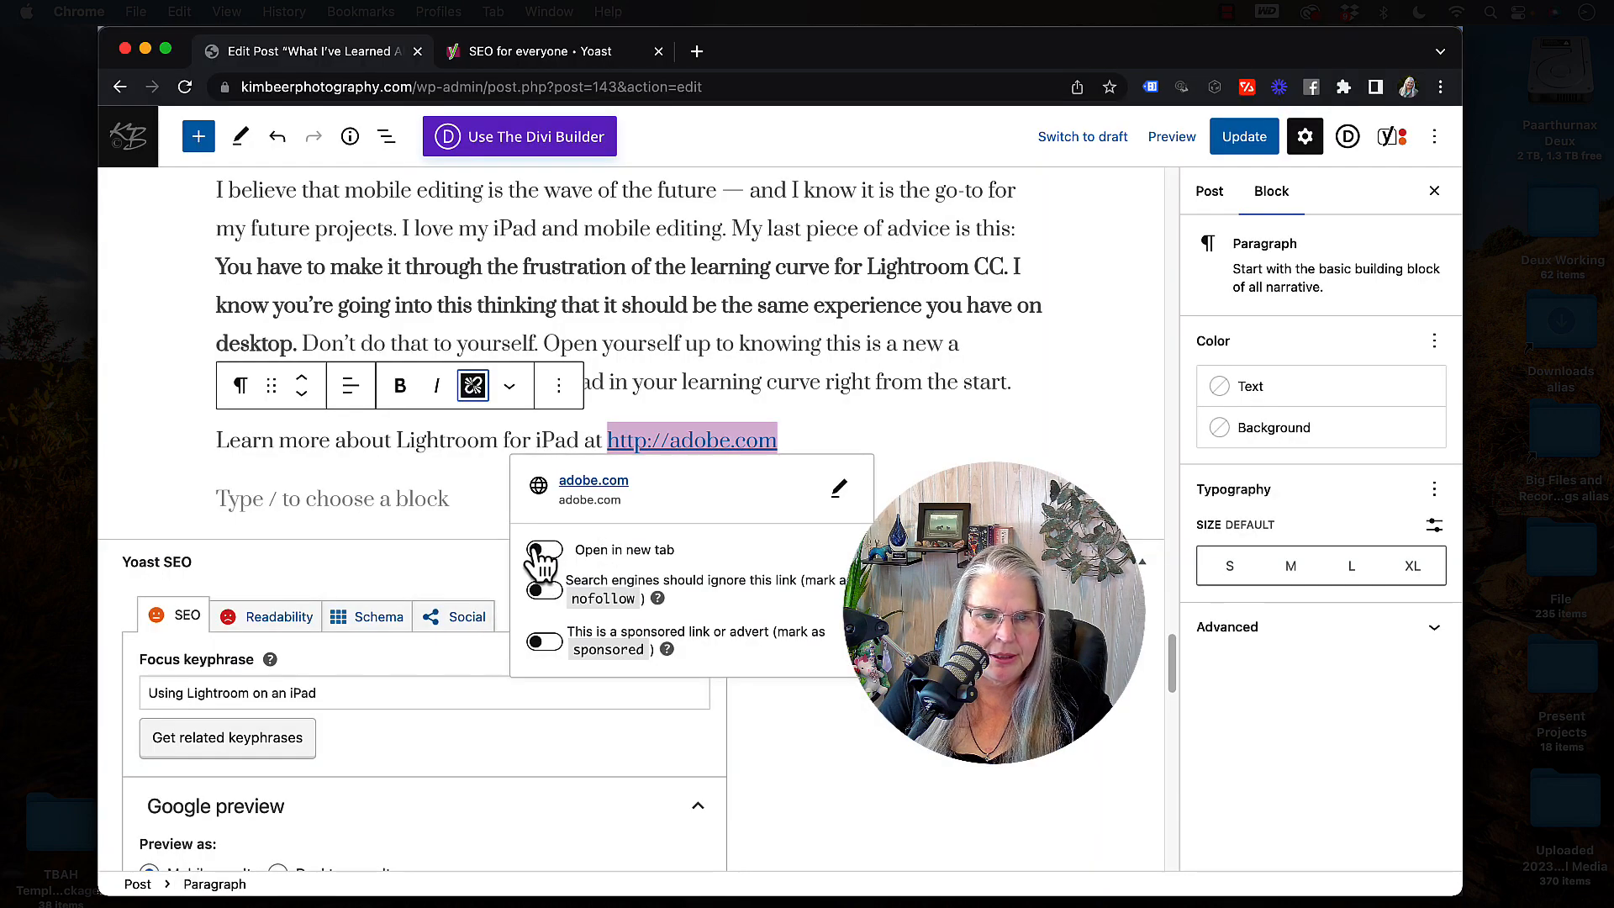
{"action": "left_click", "coordinate": [543, 551]}
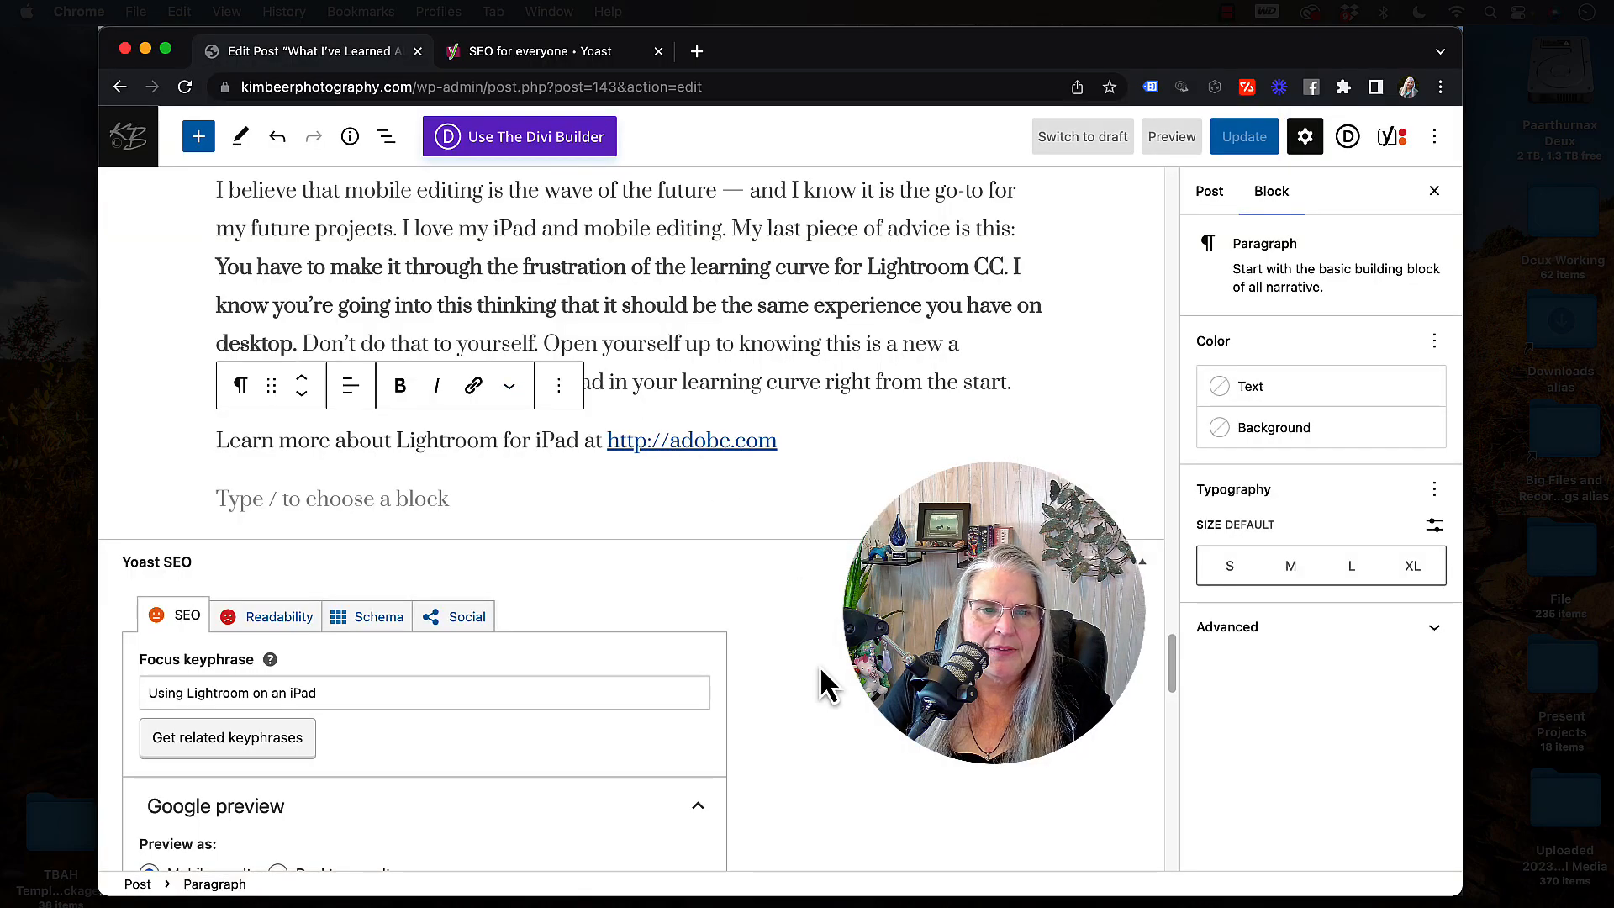
- Check the SEO analysis for the new link, update the post, and reload the editor page
{"action": "scroll", "coordinate": [819, 664], "scroll_direction": "down", "scroll_amount": 15}
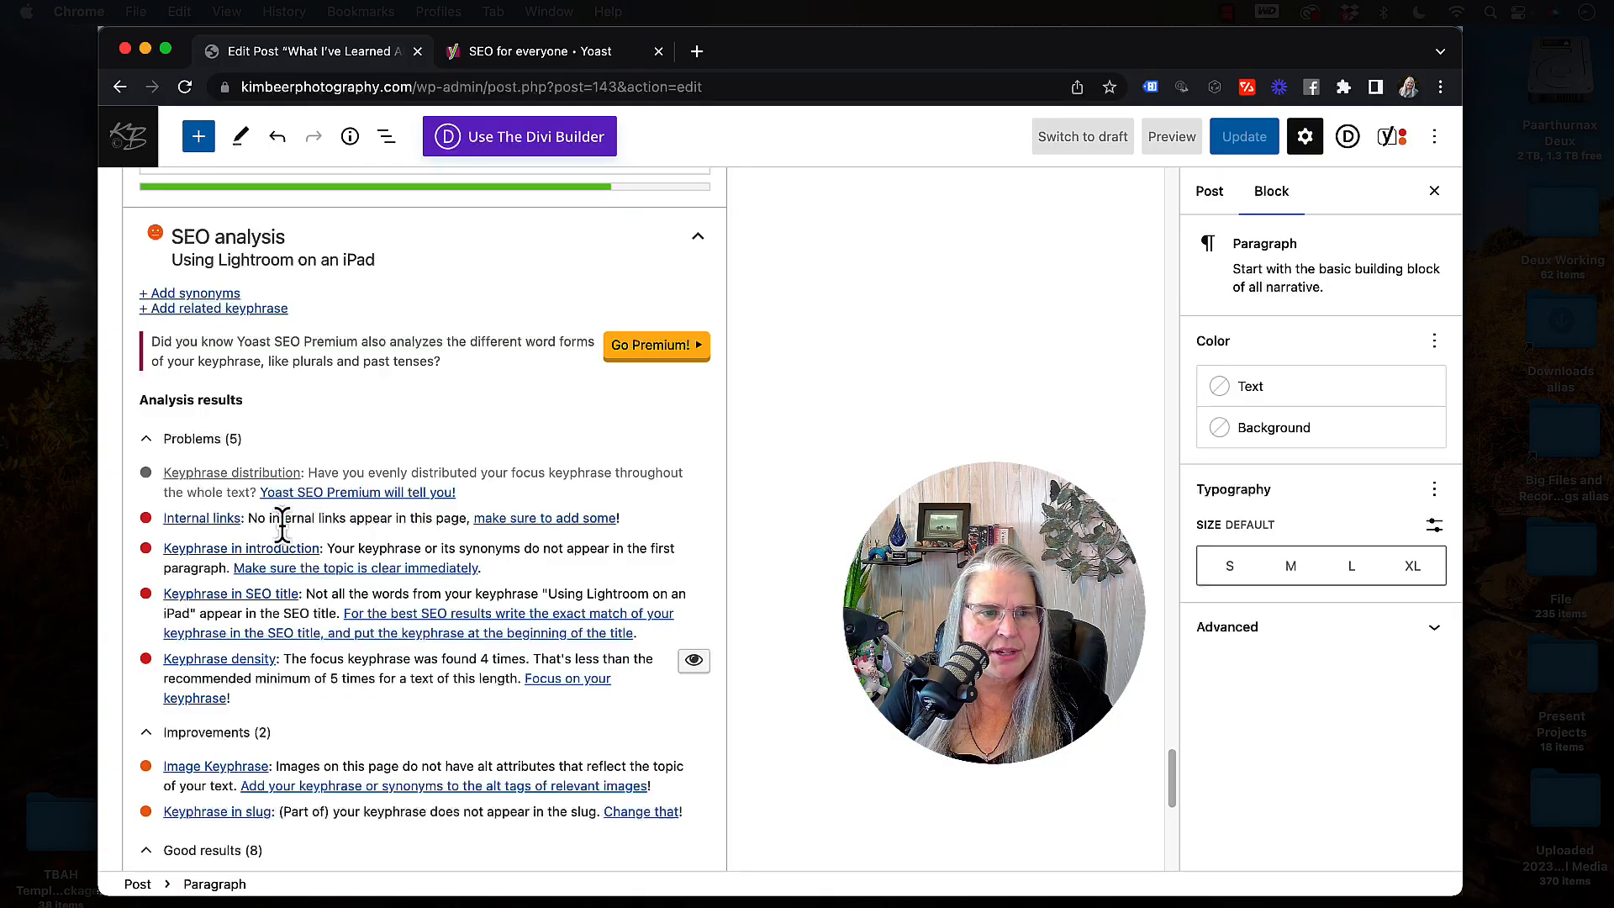
{"action": "scroll", "coordinate": [545, 497], "scroll_direction": "up", "scroll_amount": 1}
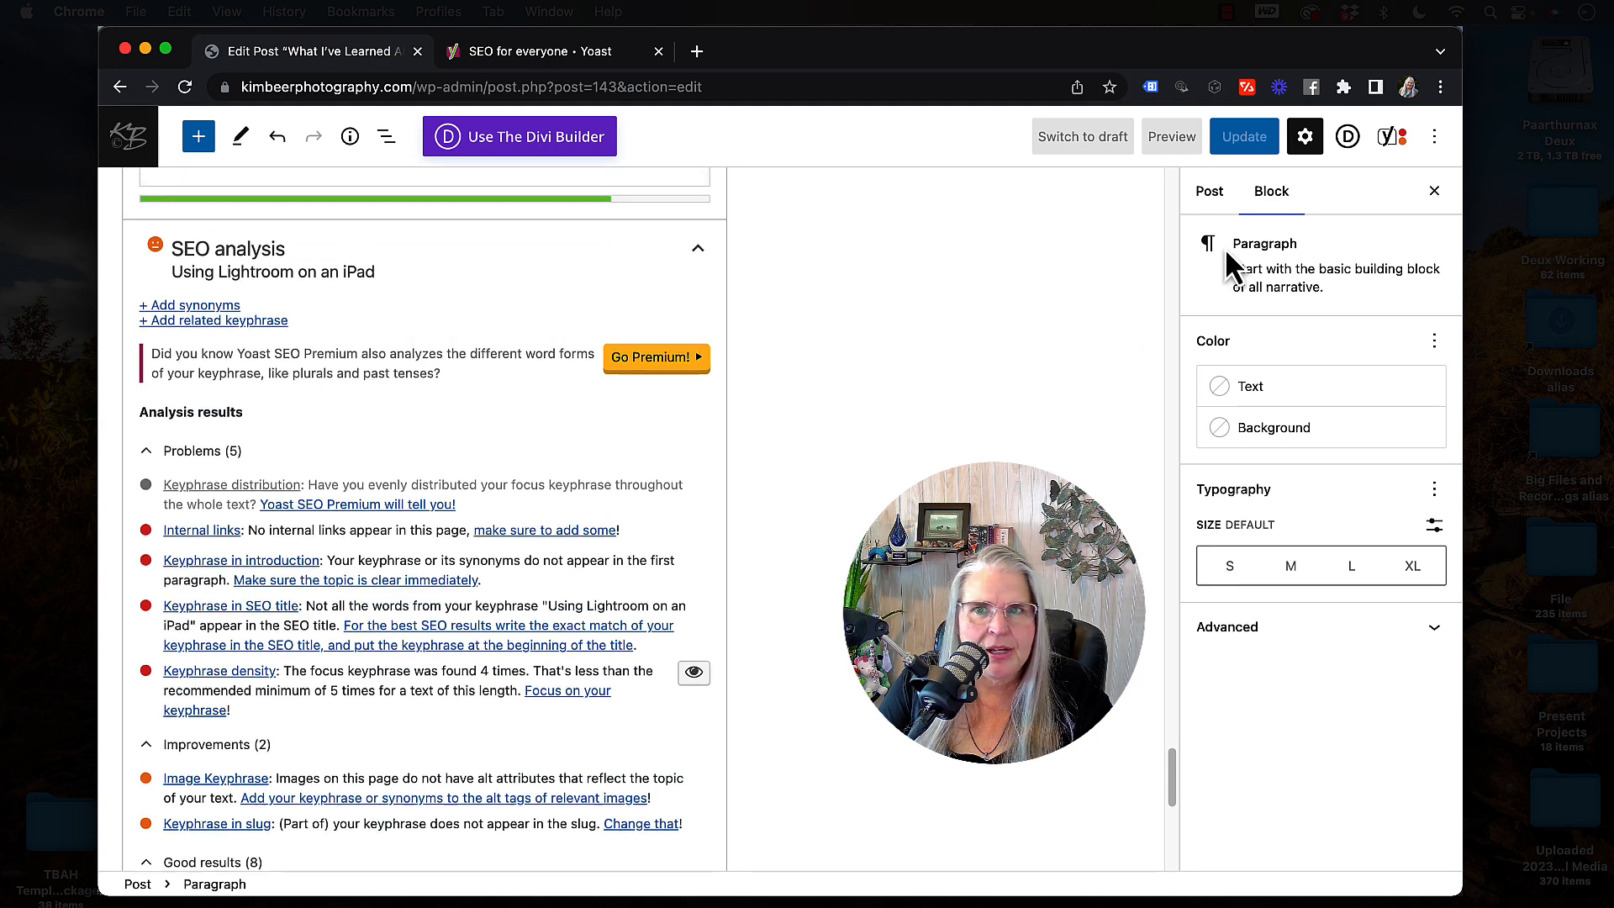
{"action": "left_click", "coordinate": [1227, 138]}
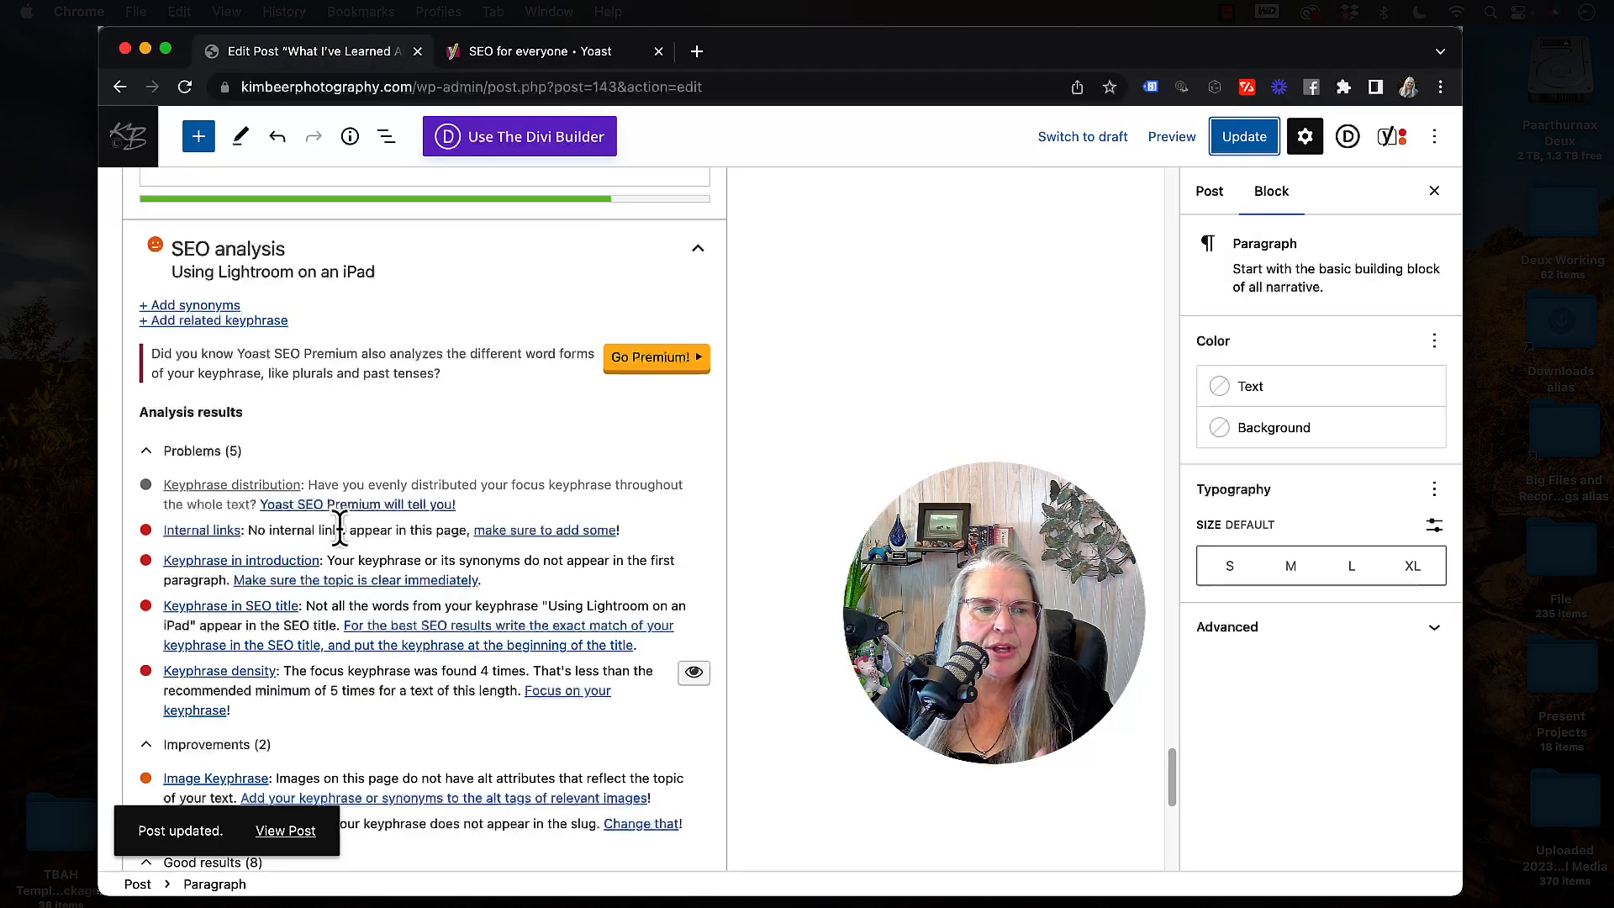
{"action": "scroll", "coordinate": [335, 526], "scroll_direction": "up", "scroll_amount": 15}
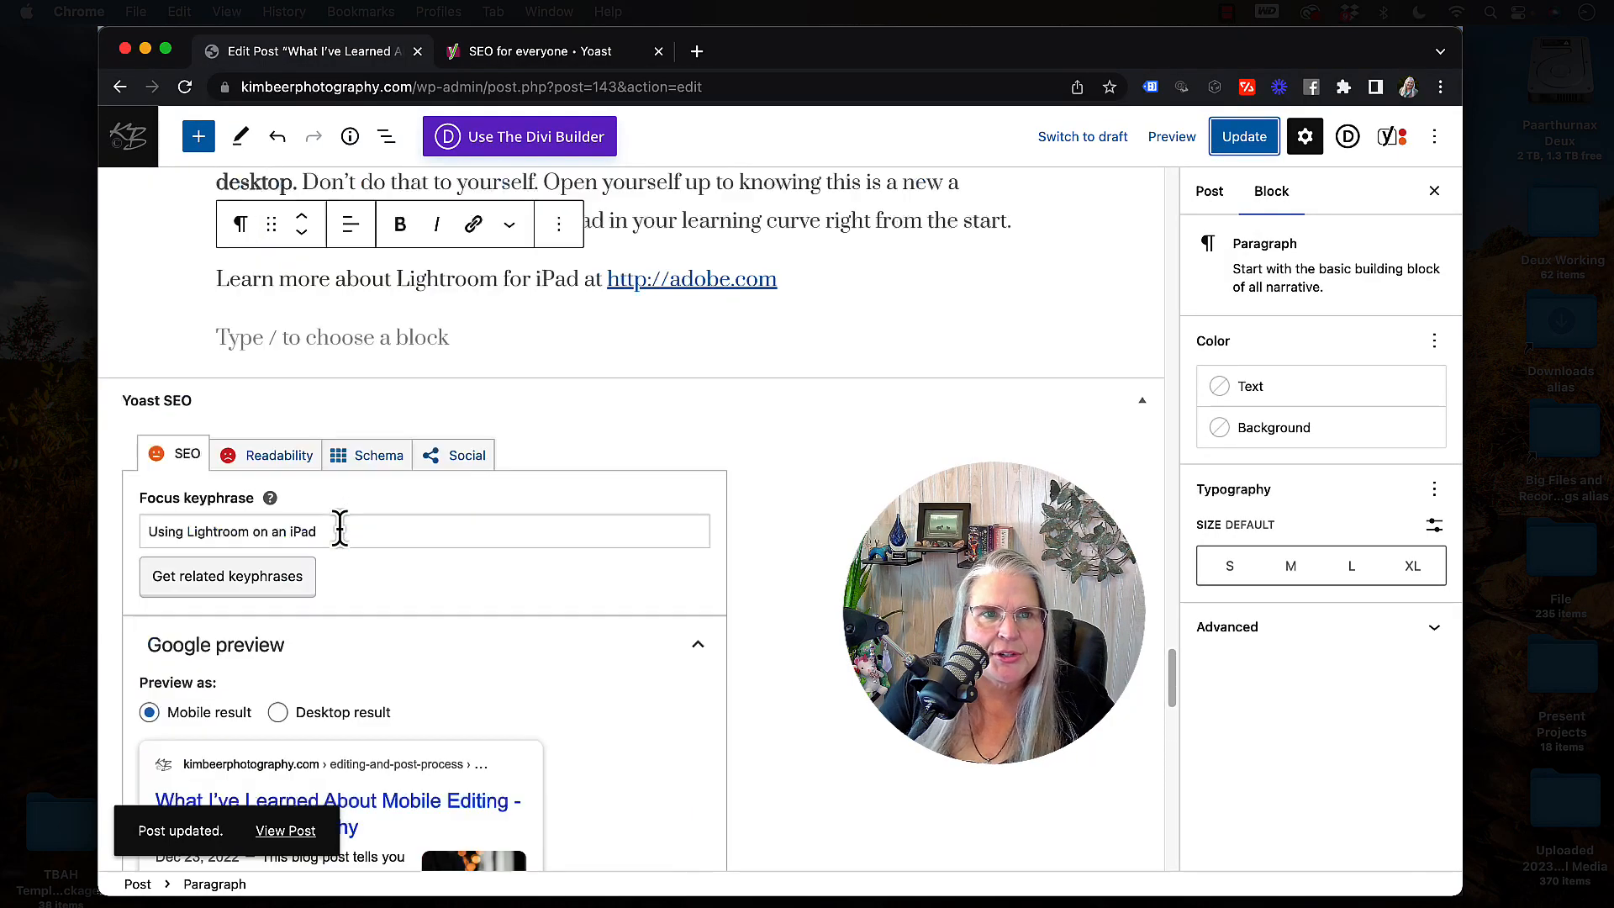
{"action": "scroll", "coordinate": [341, 528], "scroll_direction": "down", "scroll_amount": 15}
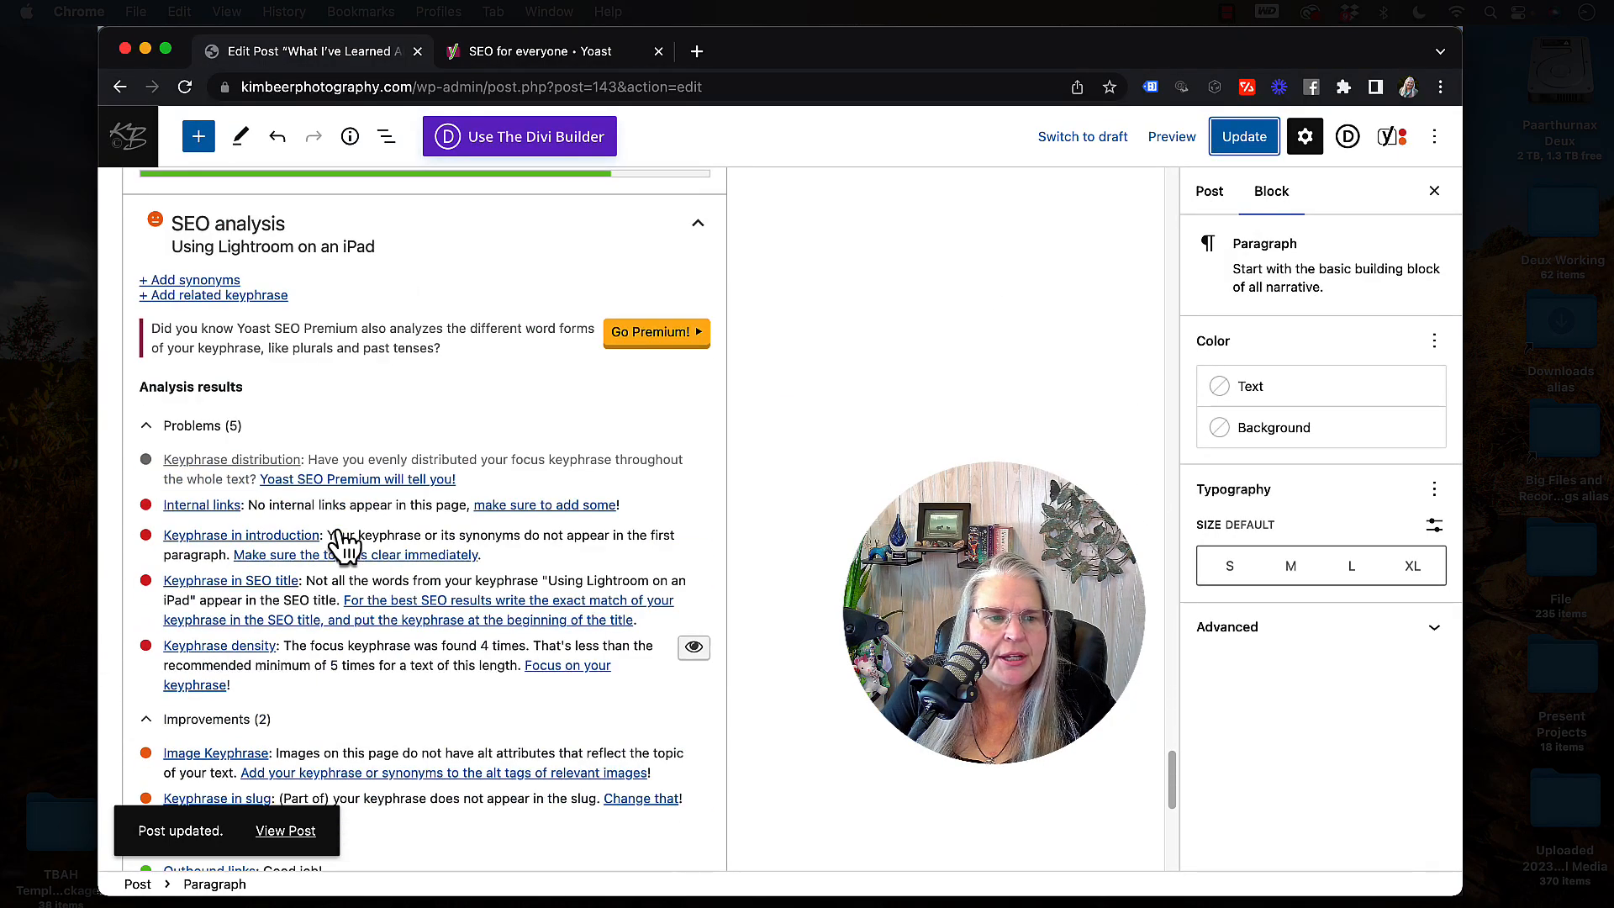
{"action": "left_click", "coordinate": [185, 86]}
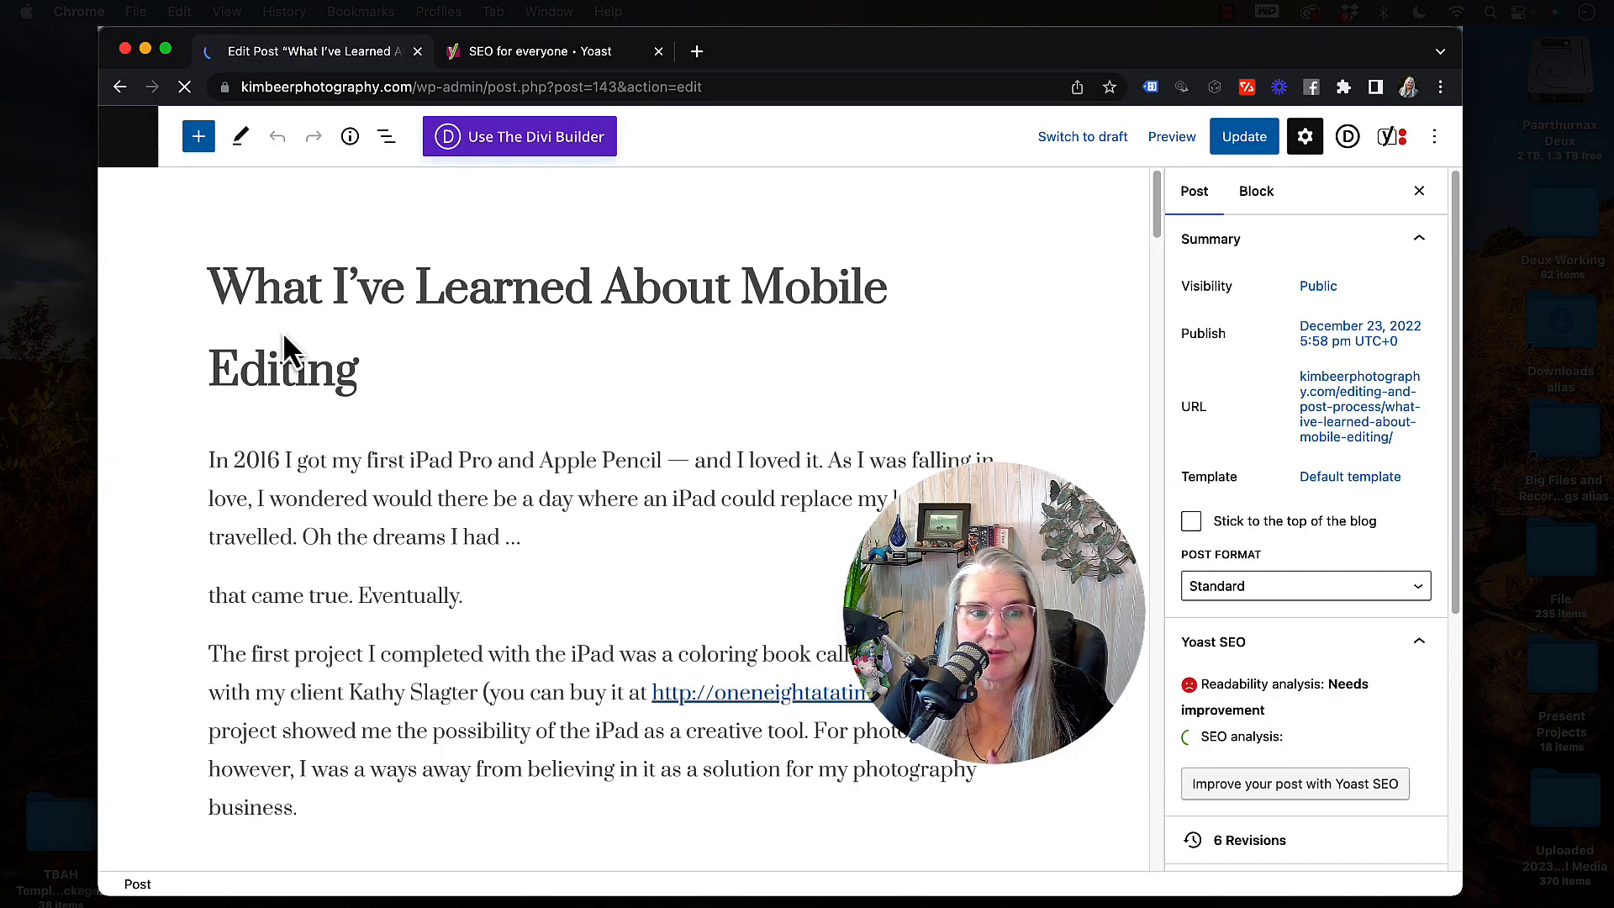
- Reopen the SEO analysis below the post and read through its listed problems and improvements
{"action": "scroll", "coordinate": [446, 574], "scroll_direction": "down", "scroll_amount": 5}
{"action": "scroll", "coordinate": [442, 557], "scroll_direction": "down", "scroll_amount": 20}
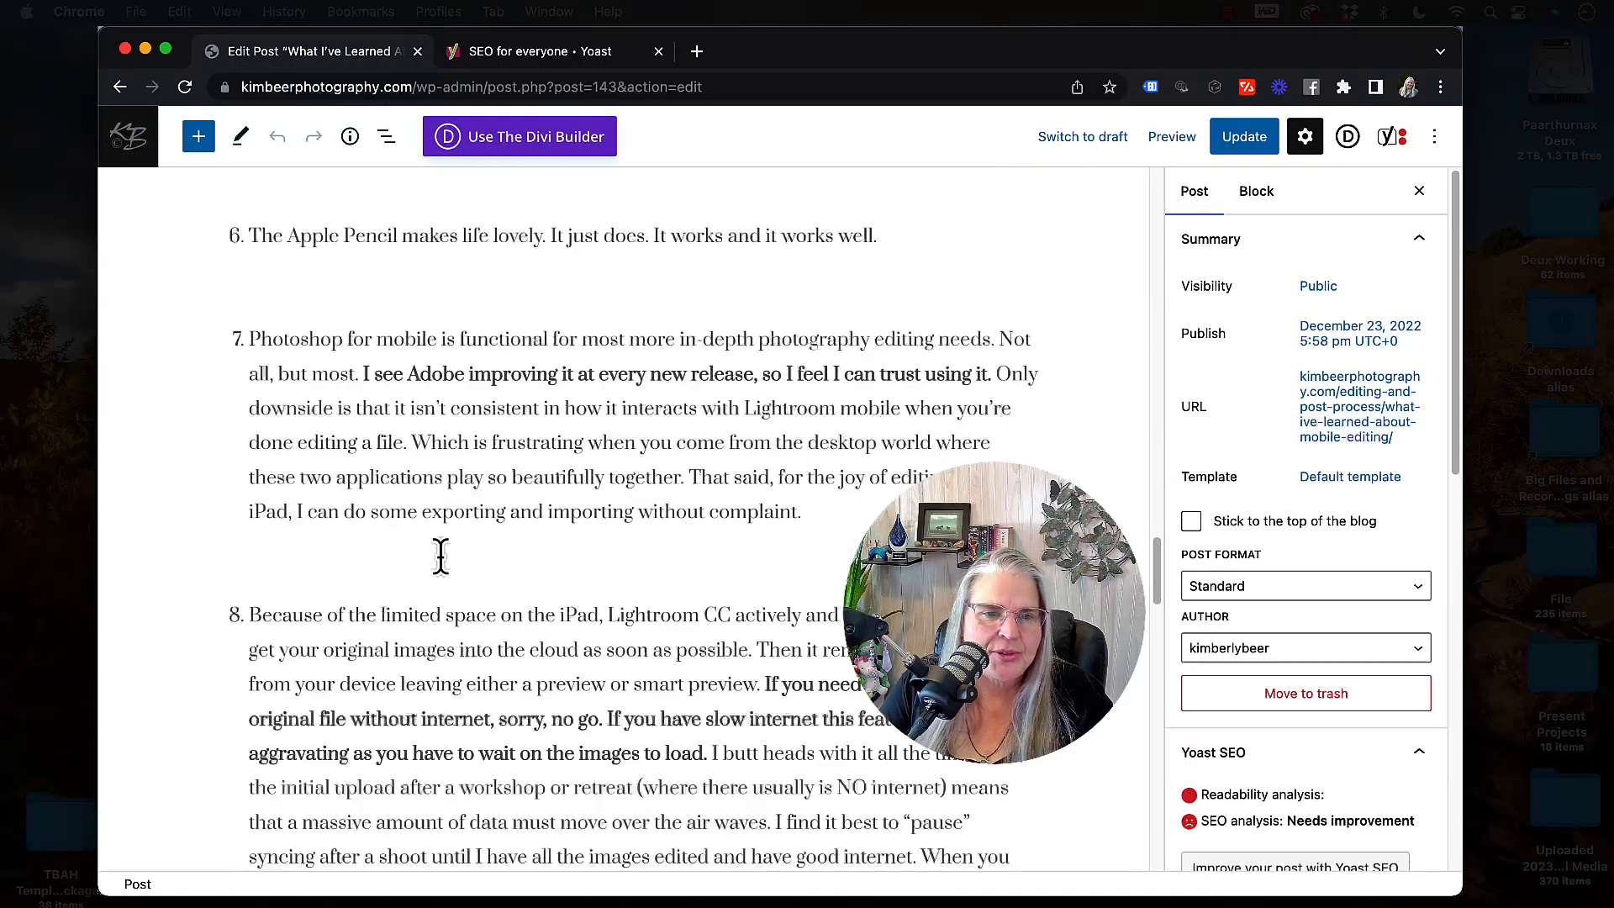
{"action": "scroll", "coordinate": [441, 557], "scroll_direction": "down", "scroll_amount": 20}
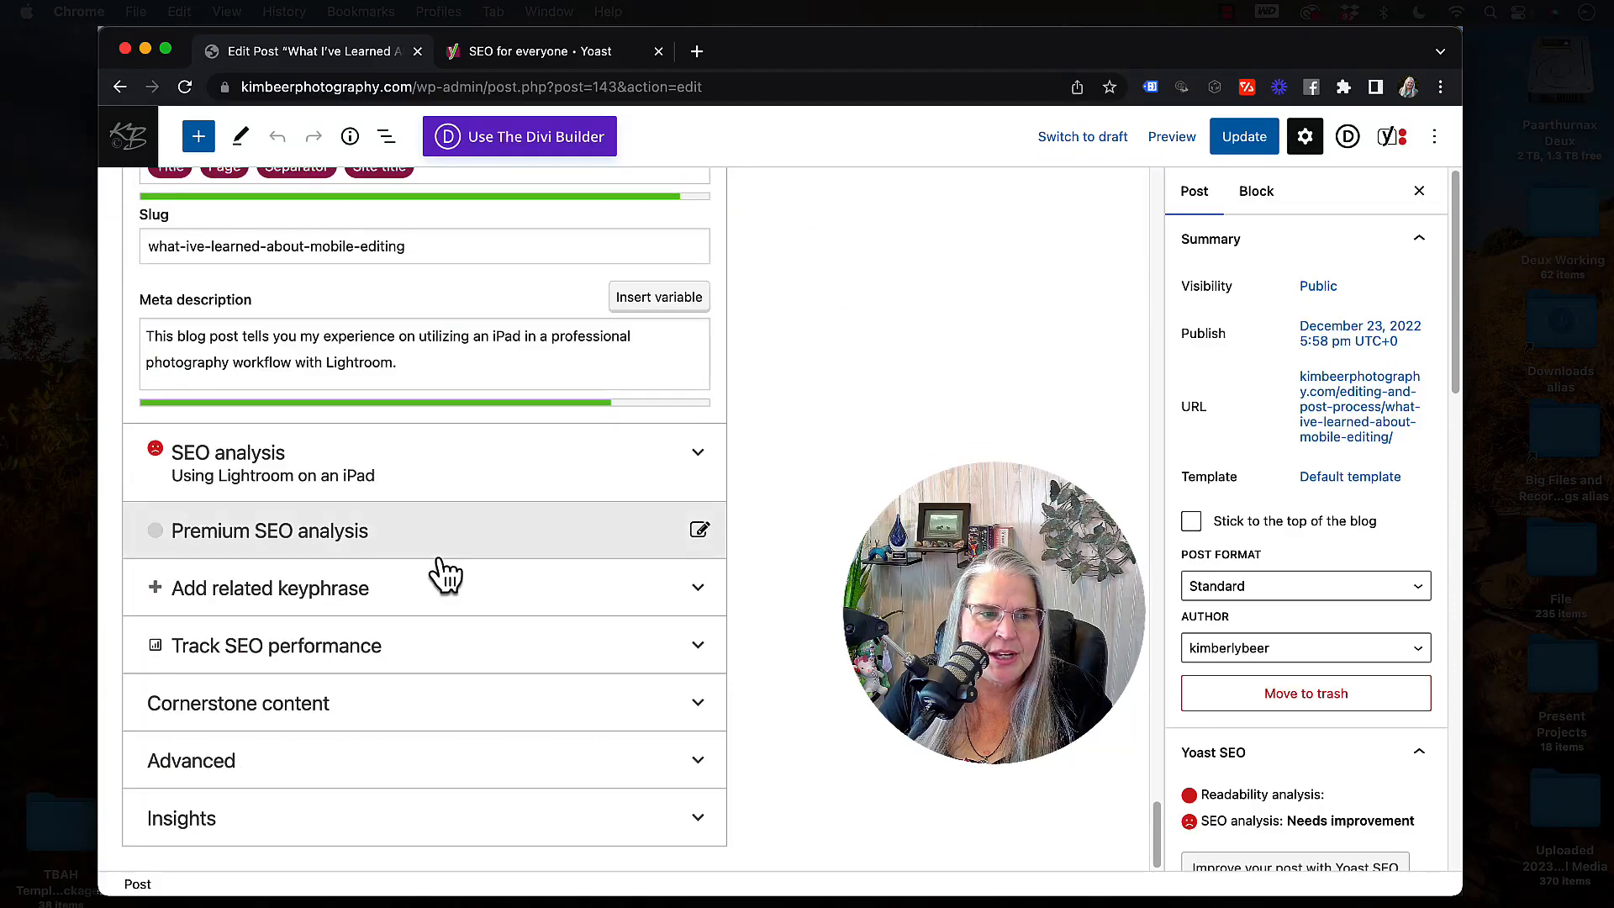
{"action": "left_click", "coordinate": [695, 481]}
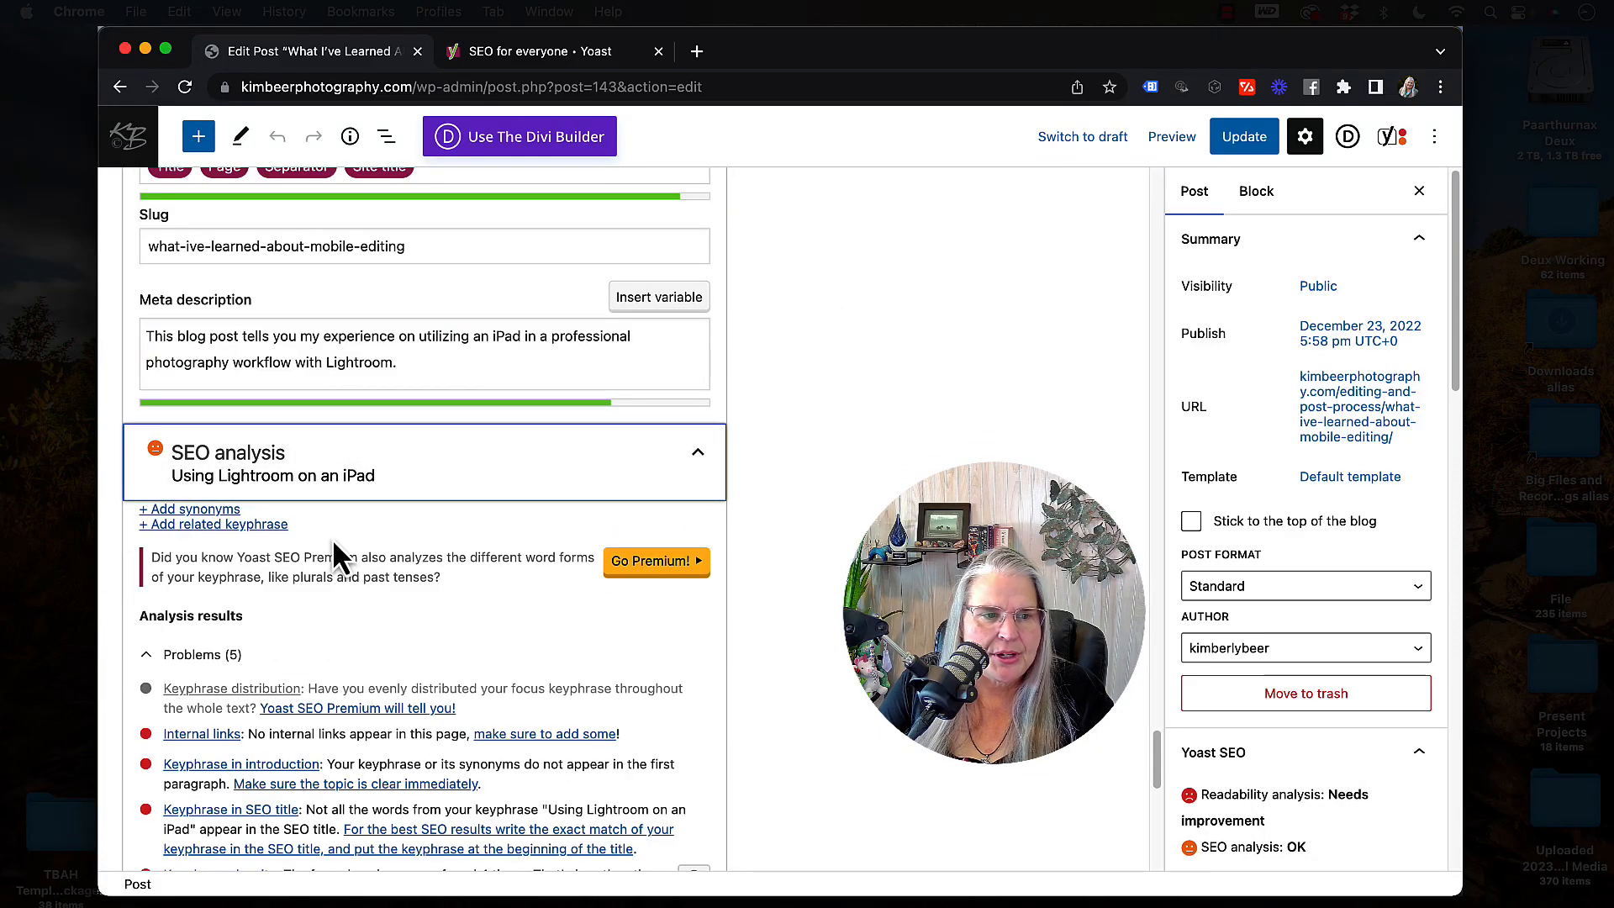
{"action": "scroll", "coordinate": [333, 538], "scroll_direction": "down", "scroll_amount": 3}
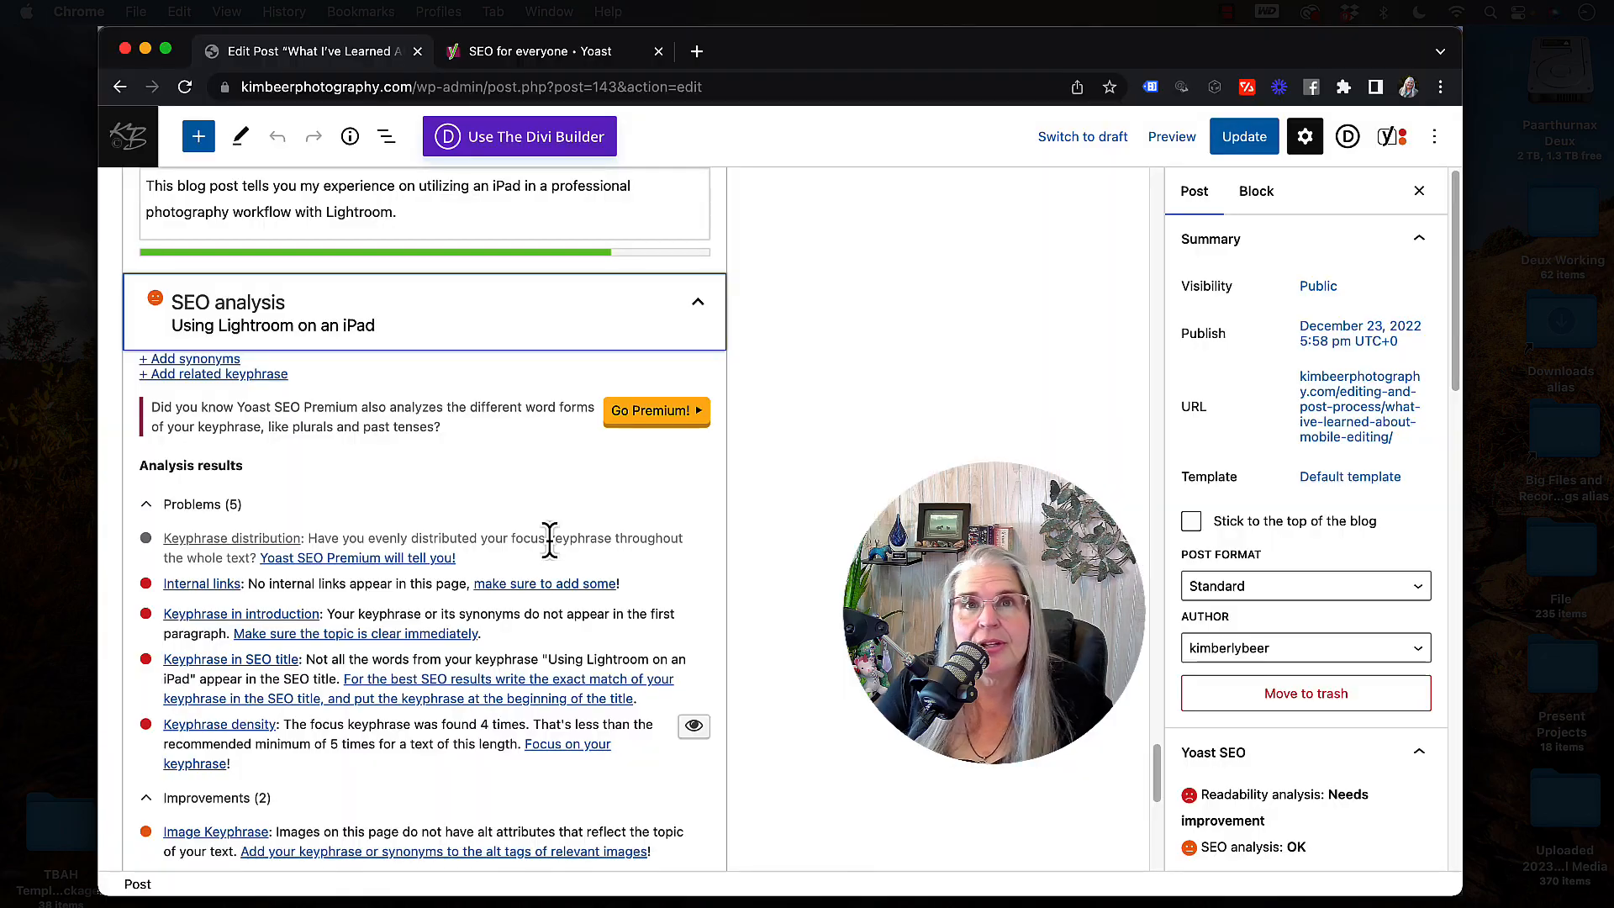
{"action": "scroll", "coordinate": [549, 538], "scroll_direction": "up", "scroll_amount": 2}
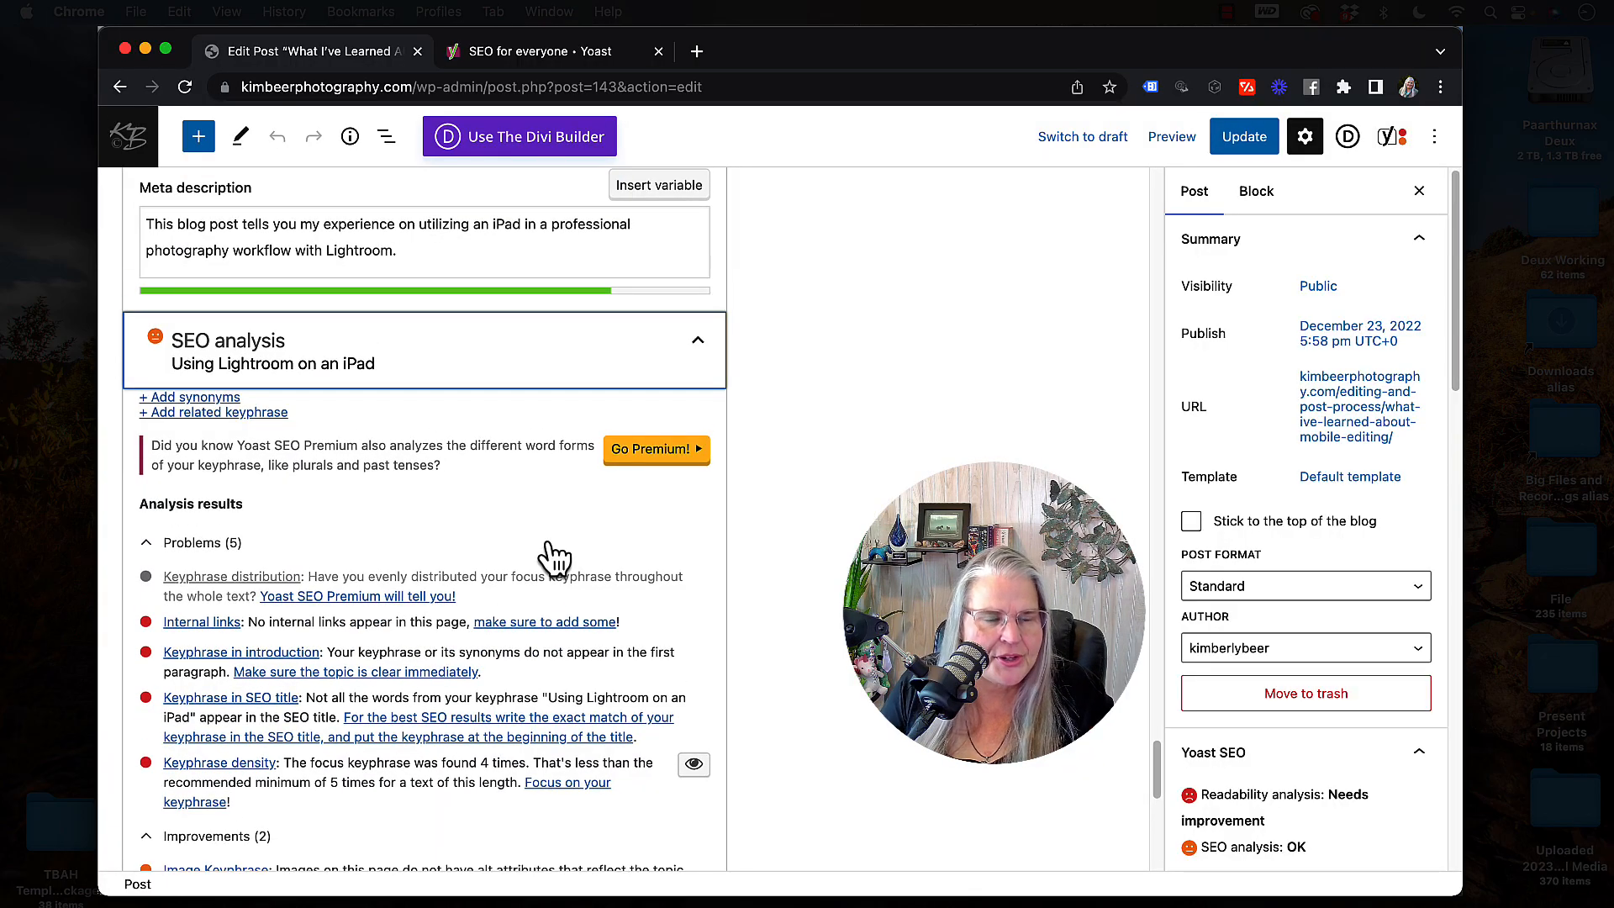
- Write a final paragraph: "Want to learn how to do an iPad editing workflow, but don't know where to start? I offer mentorships, visit"
{"action": "scroll", "coordinate": [555, 556], "scroll_direction": "up", "scroll_amount": 15}
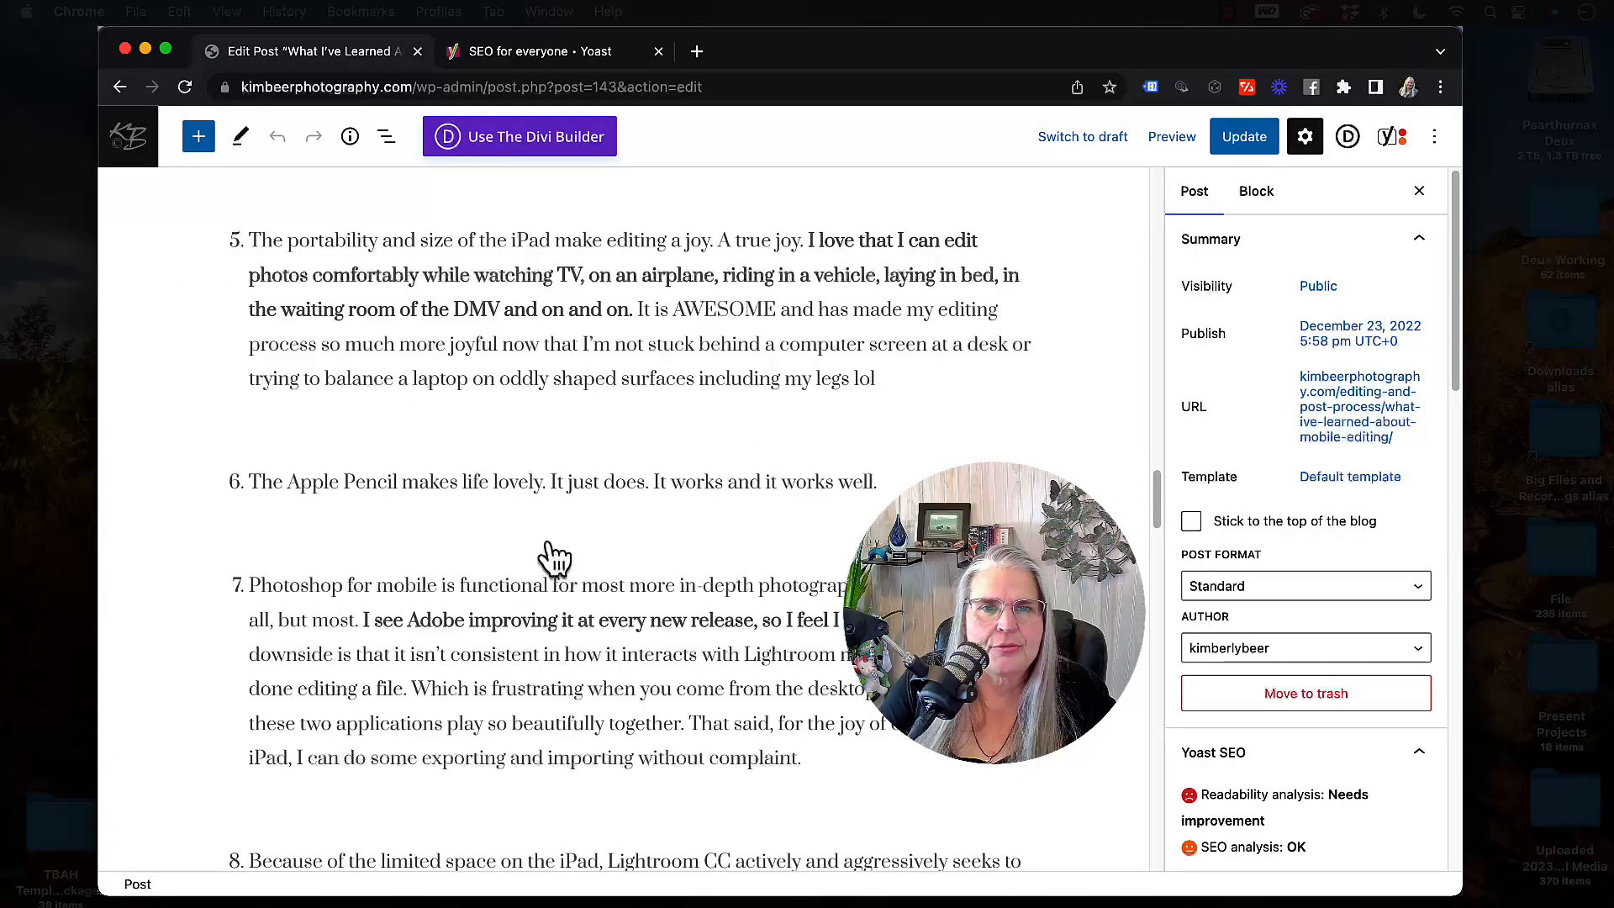
{"action": "scroll", "coordinate": [555, 557], "scroll_direction": "down", "scroll_amount": 5}
{"action": "scroll", "coordinate": [555, 556], "scroll_direction": "down", "scroll_amount": 10}
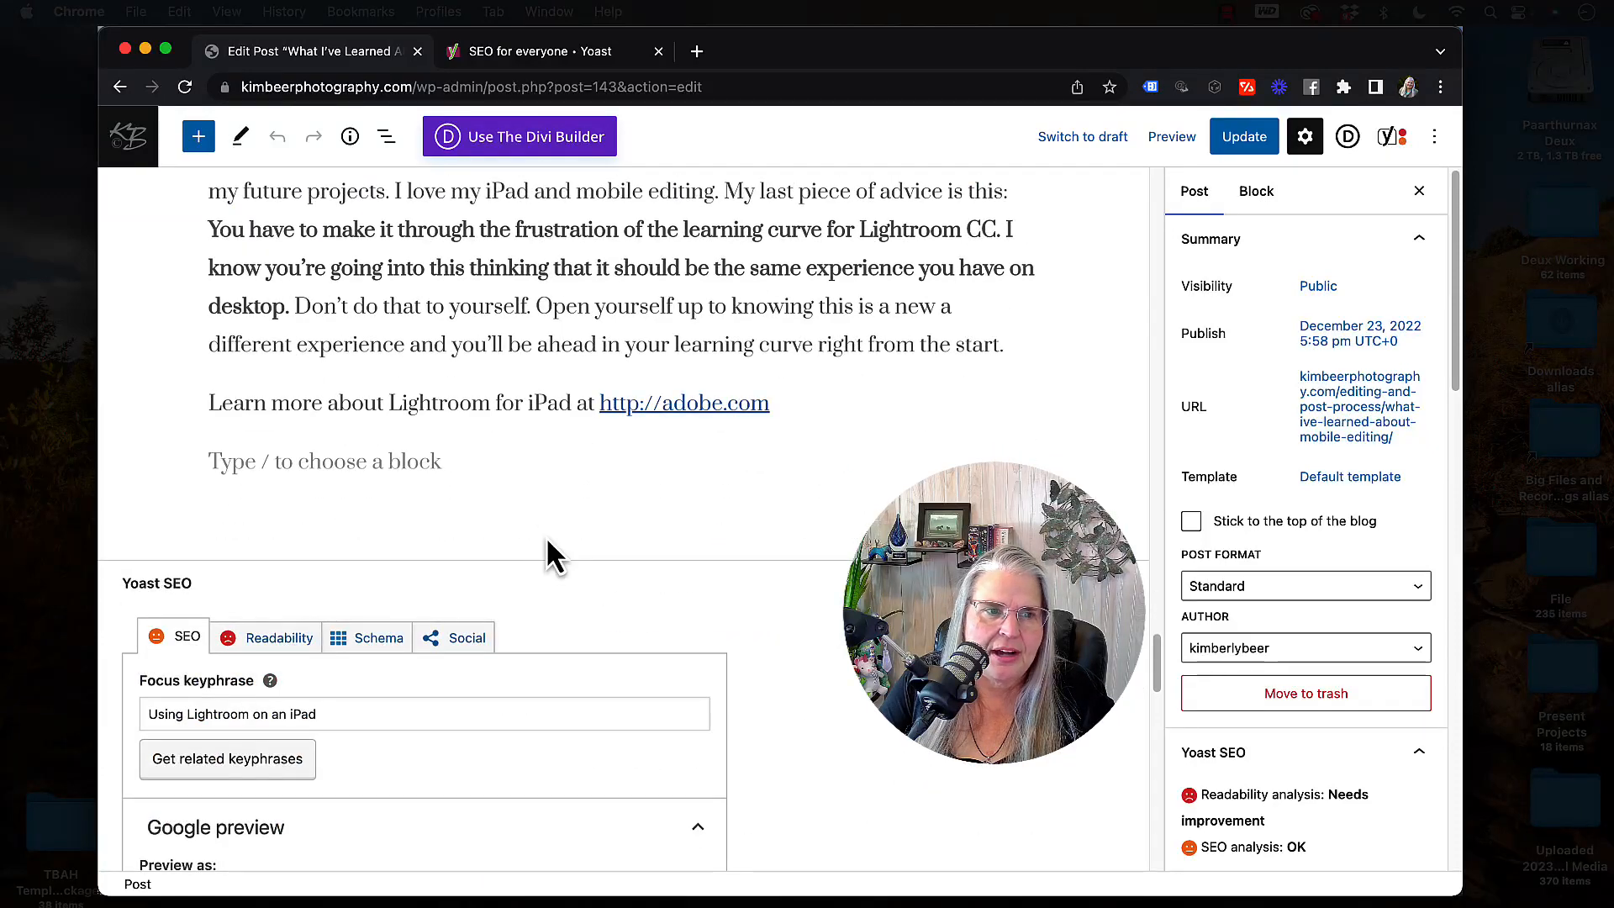
{"action": "left_click", "coordinate": [398, 465]}
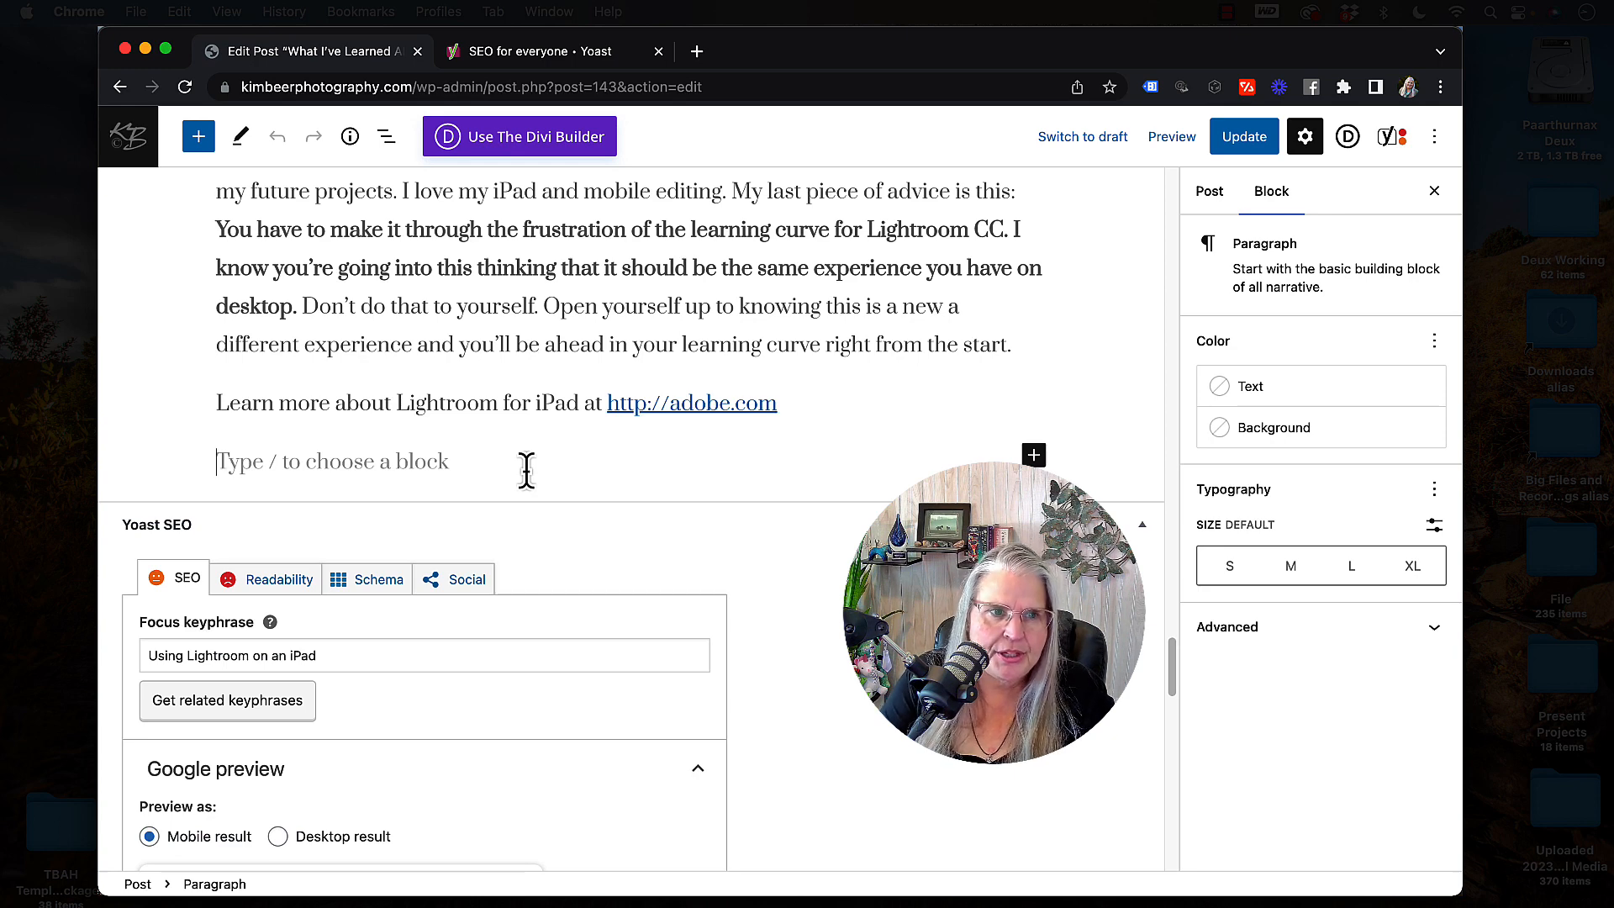
{"action": "type", "text": "Want to"}
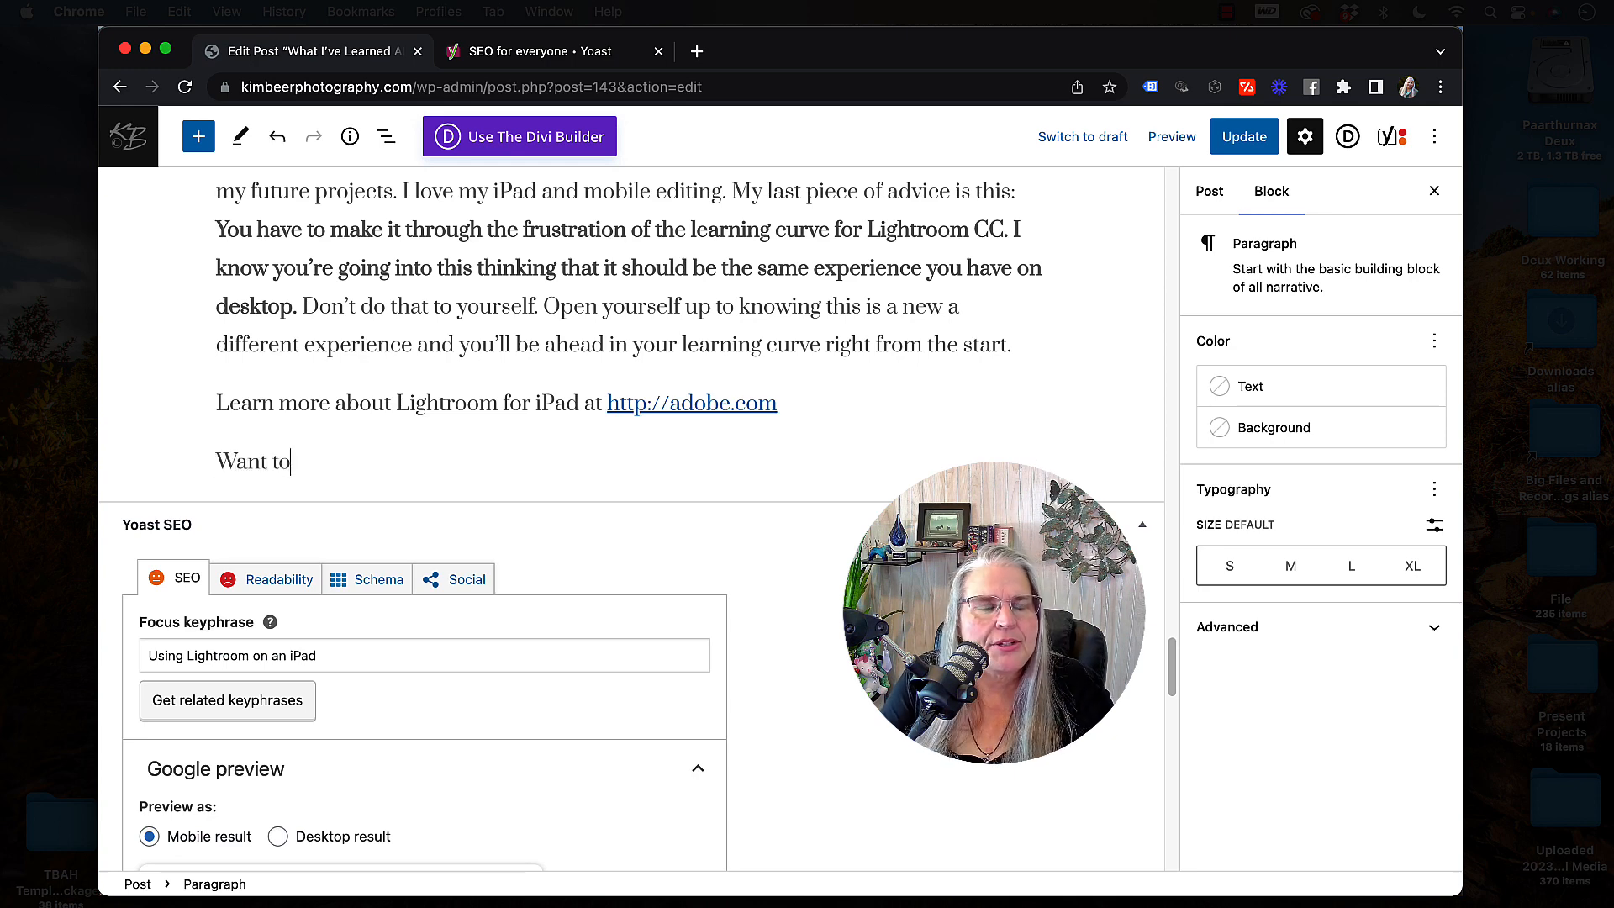
{"action": "type", "text": " lea"}
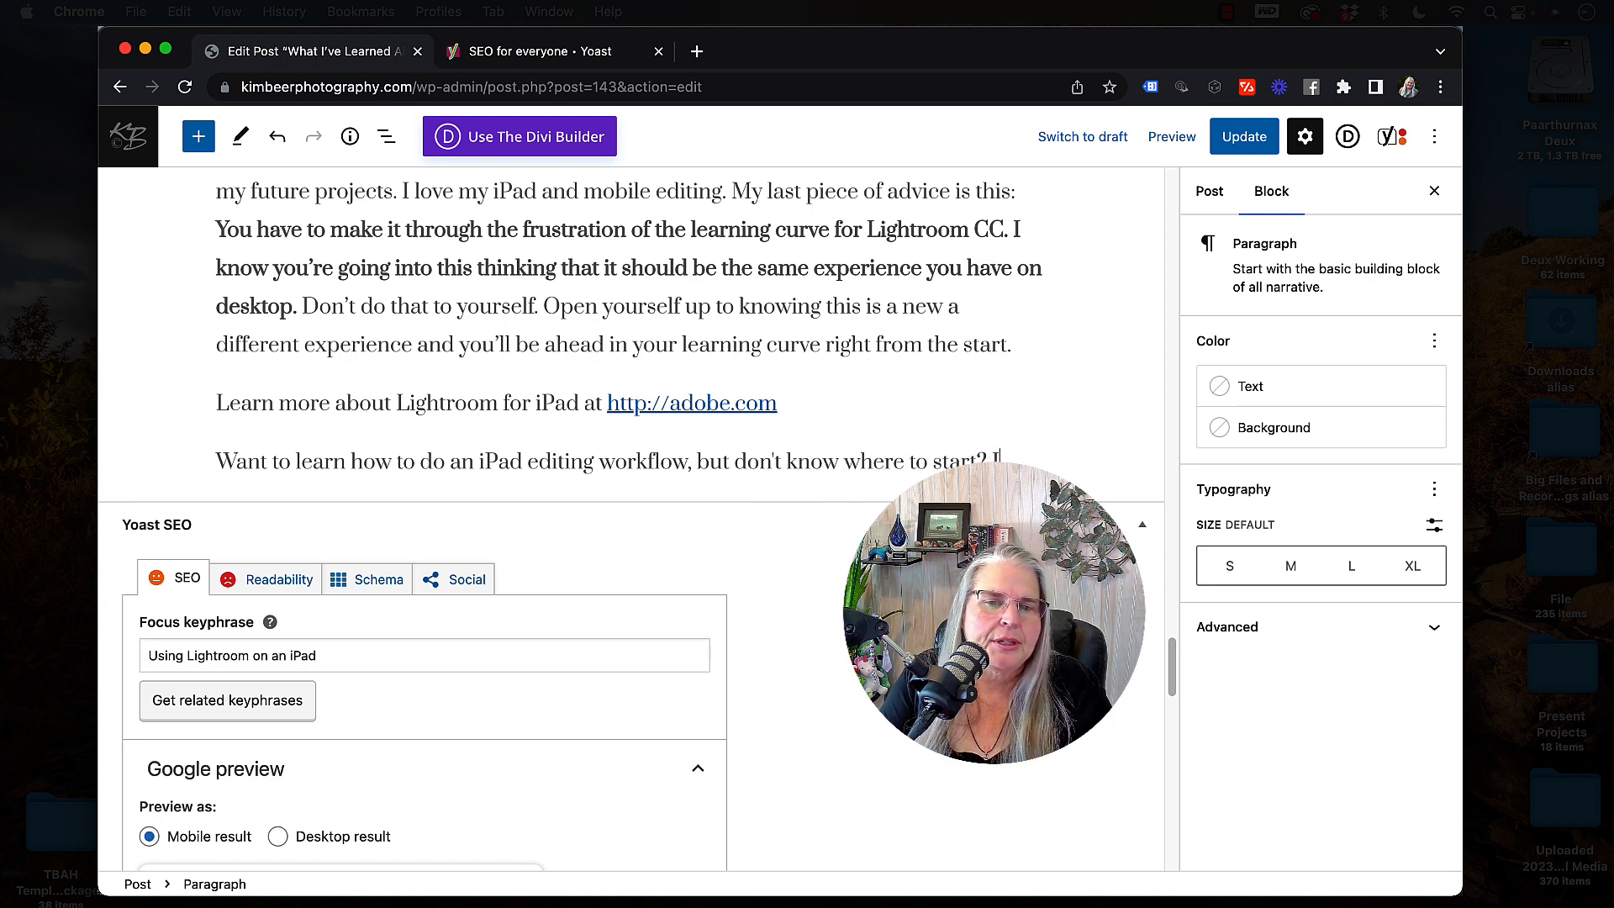
{"action": "type", "text": "fer mentorships"}
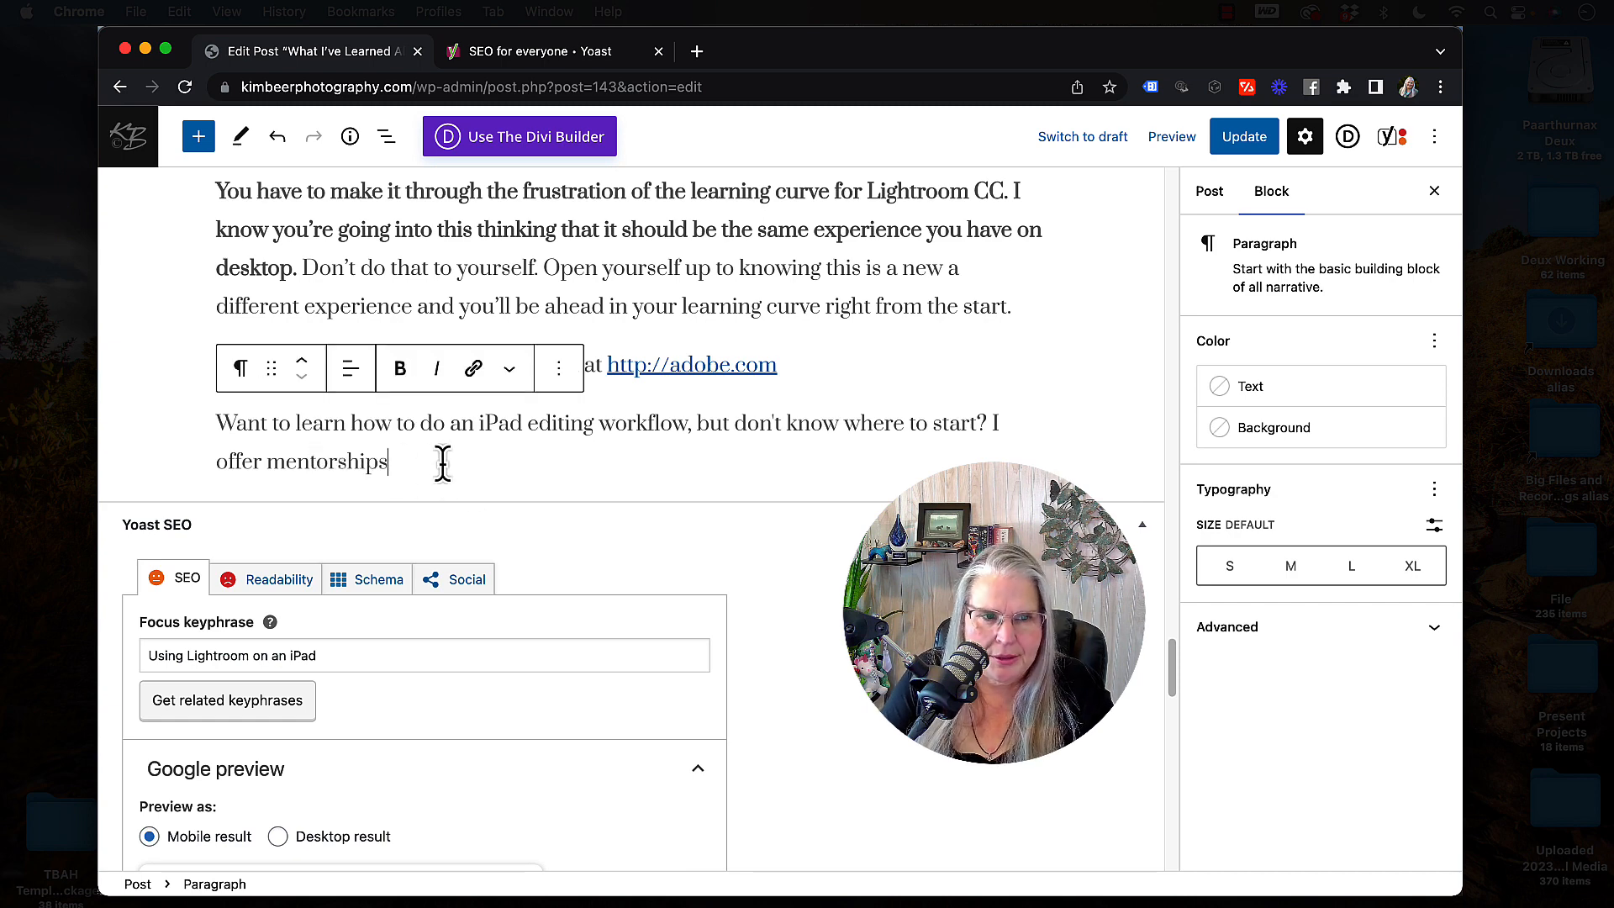
{"action": "type", "text": ", visit ht"}
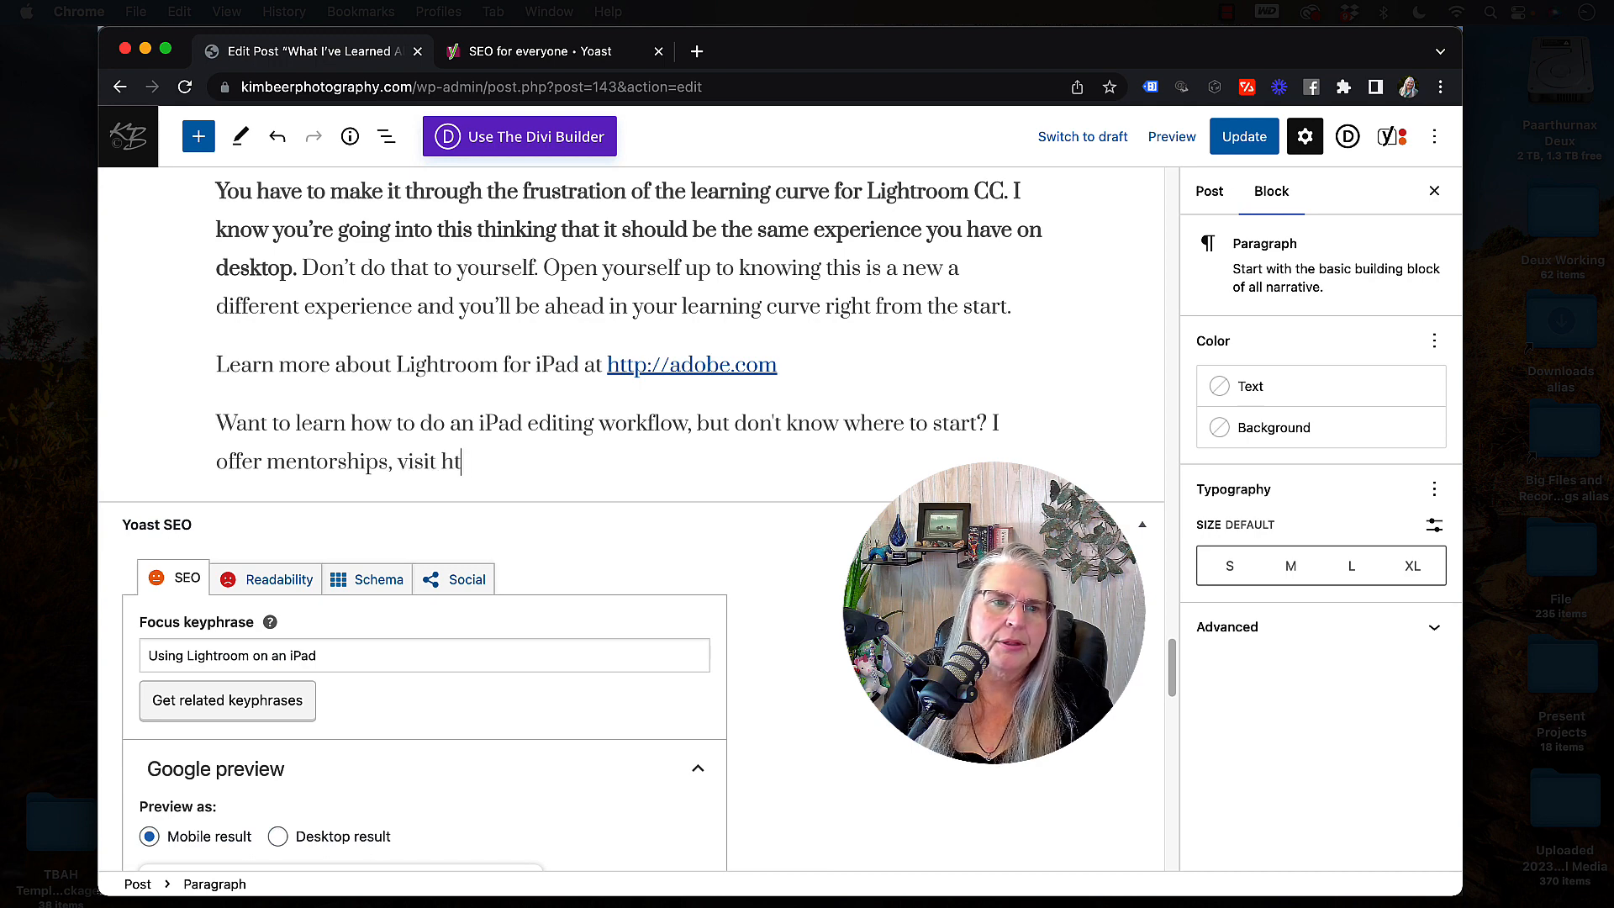
{"action": "key", "text": "BackSpace"}
{"action": "key", "text": "BackSpace"}
{"action": "key", "text": "BackSpace"}
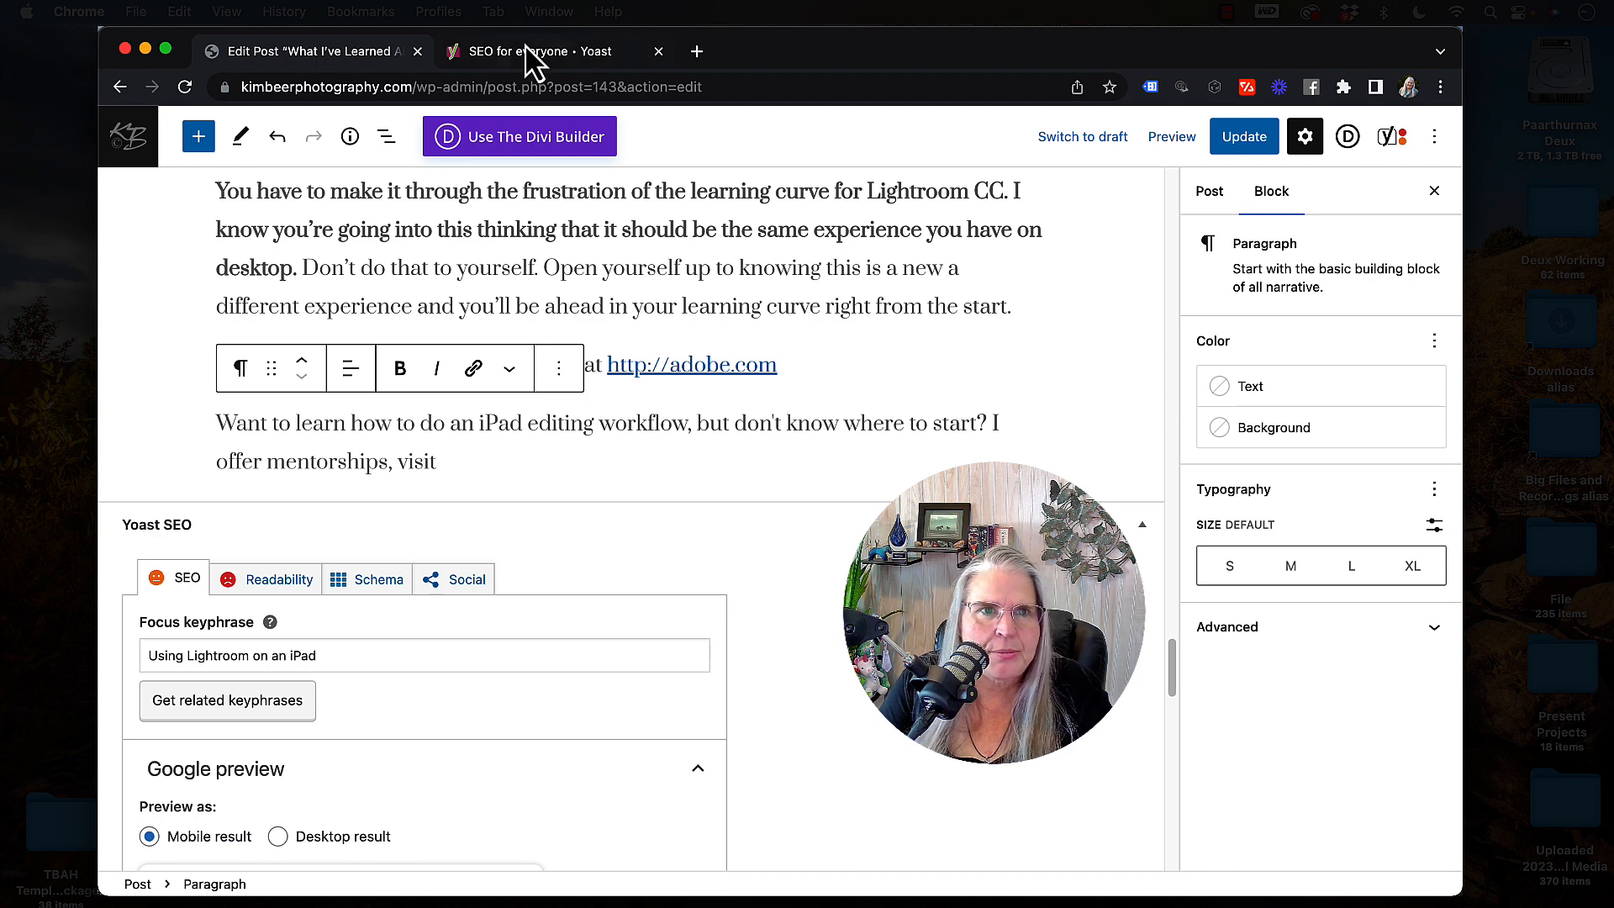
- Open kimbeerphotography.com in a new browser tab, go to its Mentorships, Learning & Coaching page, and copy the page's address
{"action": "left_click", "coordinate": [697, 52]}
{"action": "type", "text": "kimbeerphotography.com"}
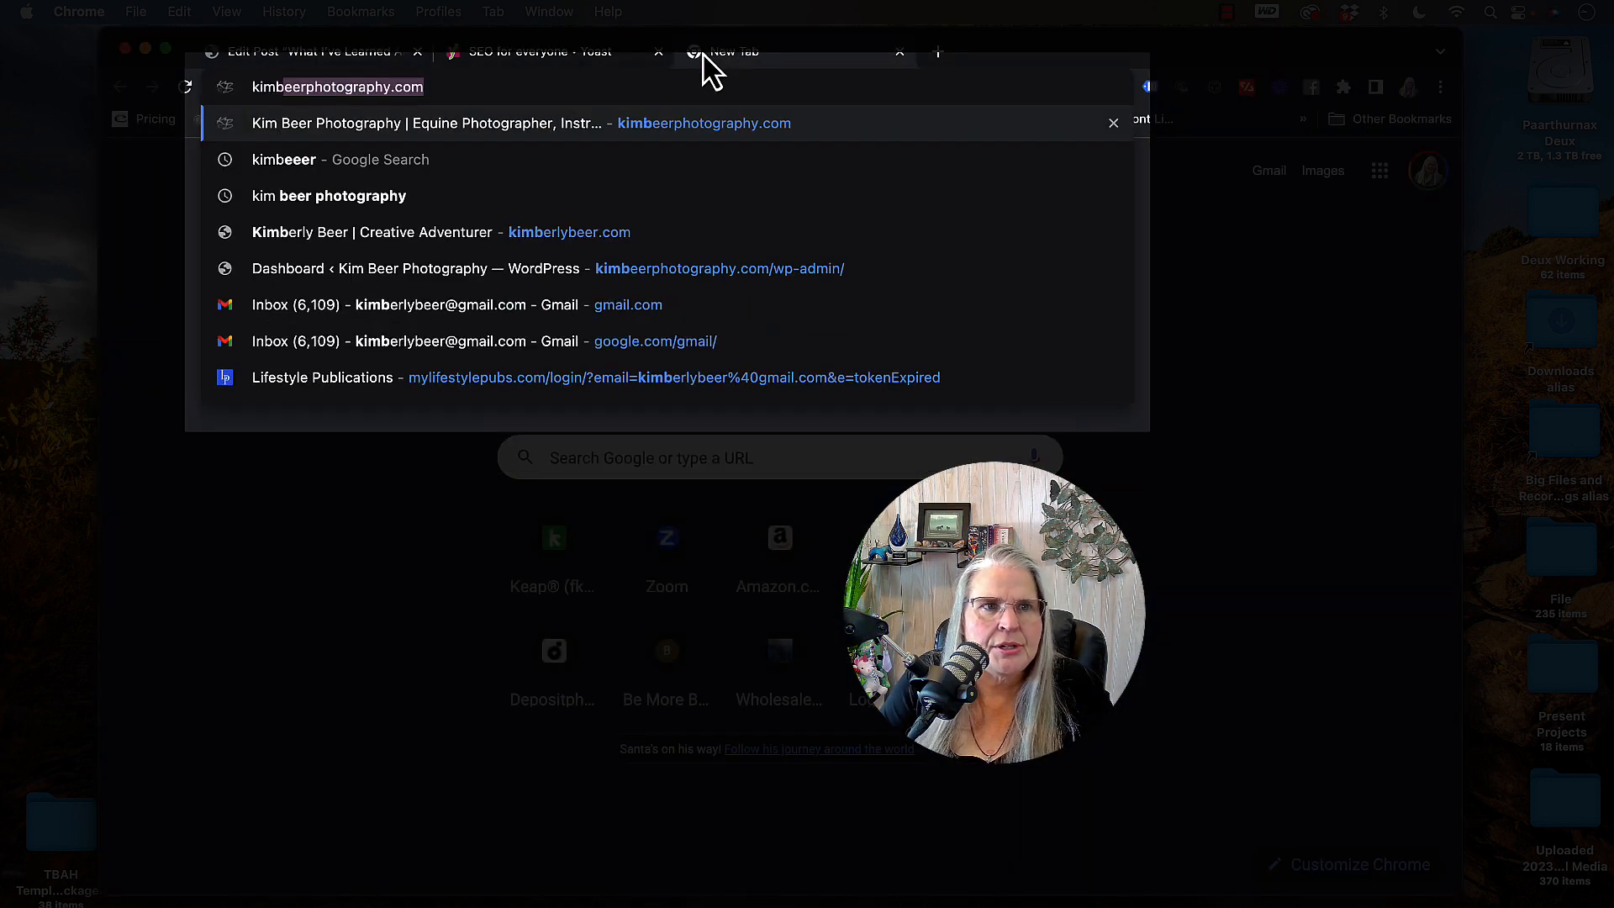
{"action": "key", "text": "Return"}
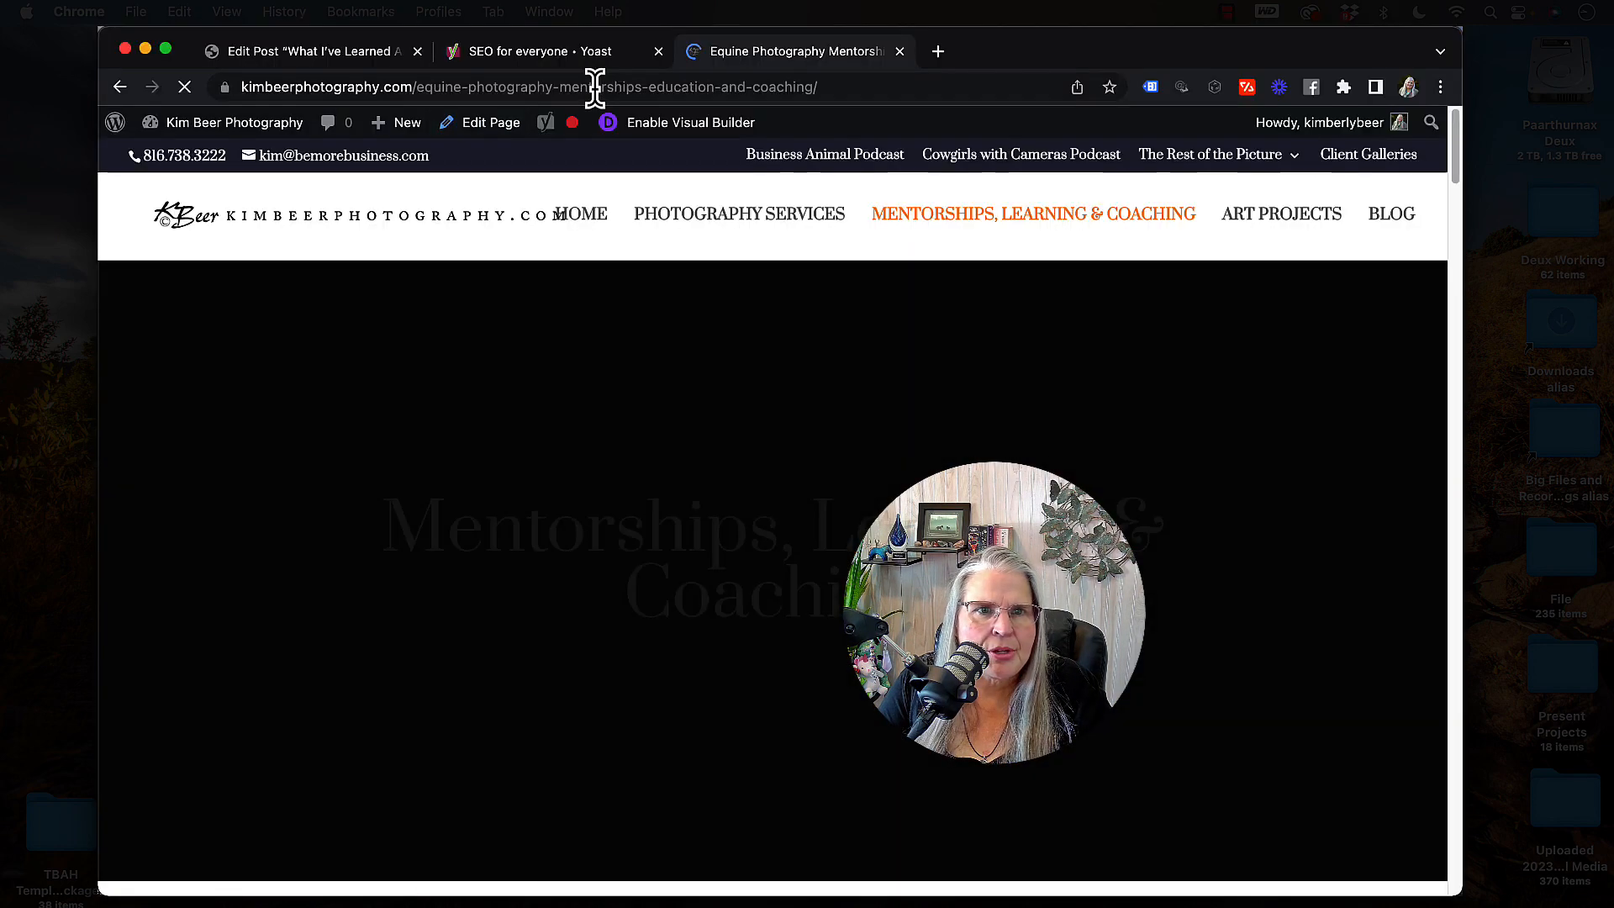
{"action": "left_click", "coordinate": [595, 87]}
{"action": "key", "text": "super+c"}
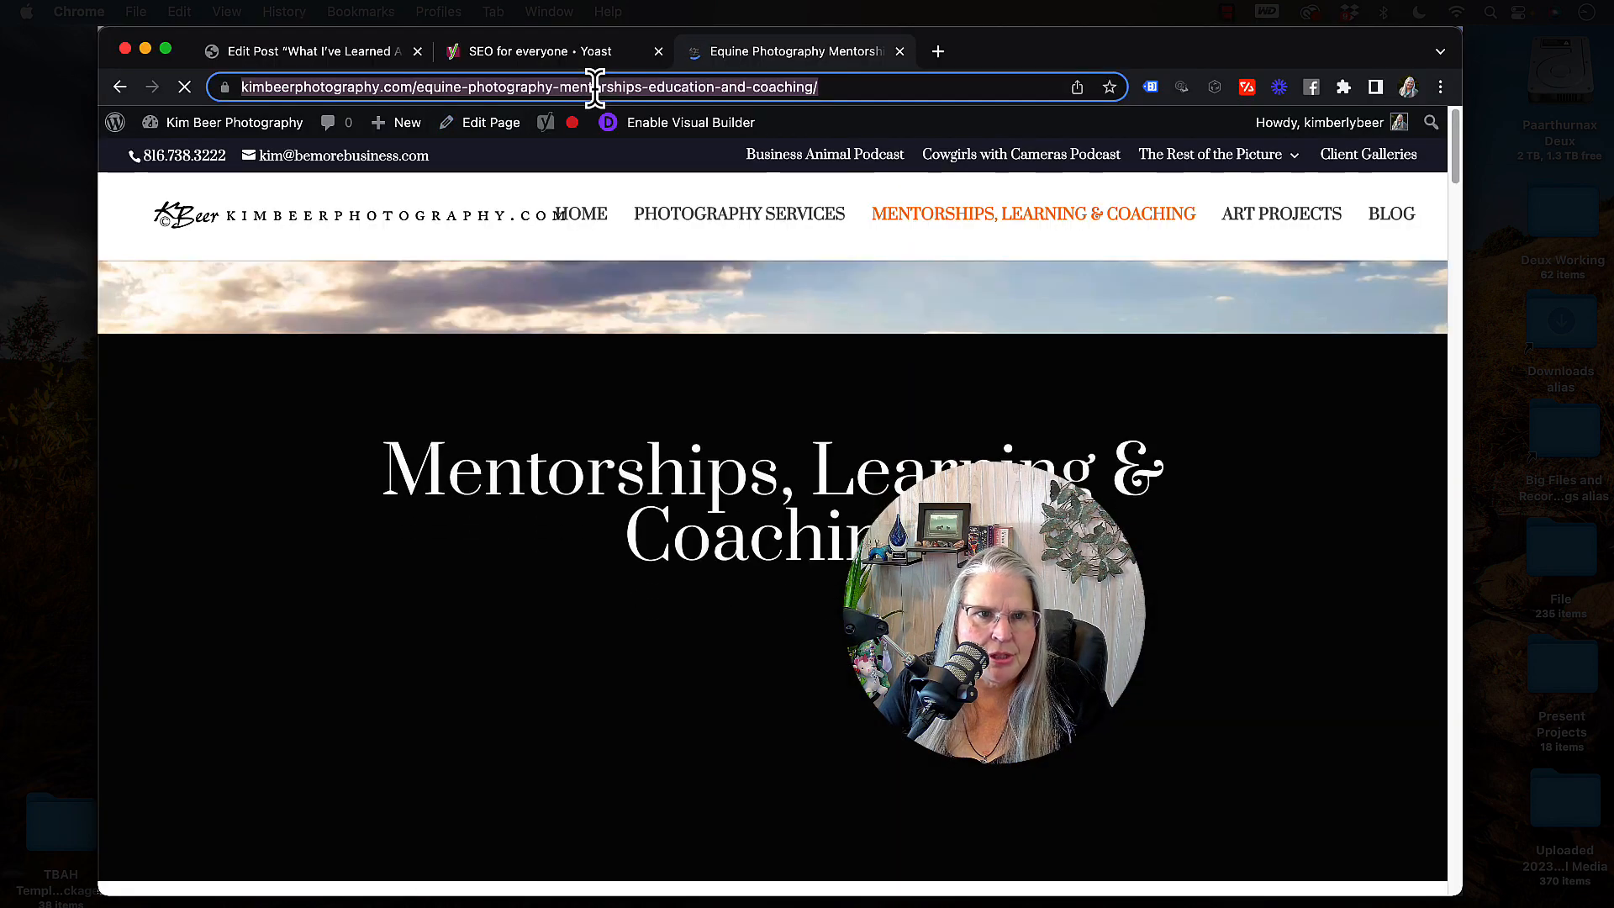
- Paste the copied mentorships page address after "visit" in the final paragraph of the post and turn it into a link
{"action": "left_click", "coordinate": [325, 55]}
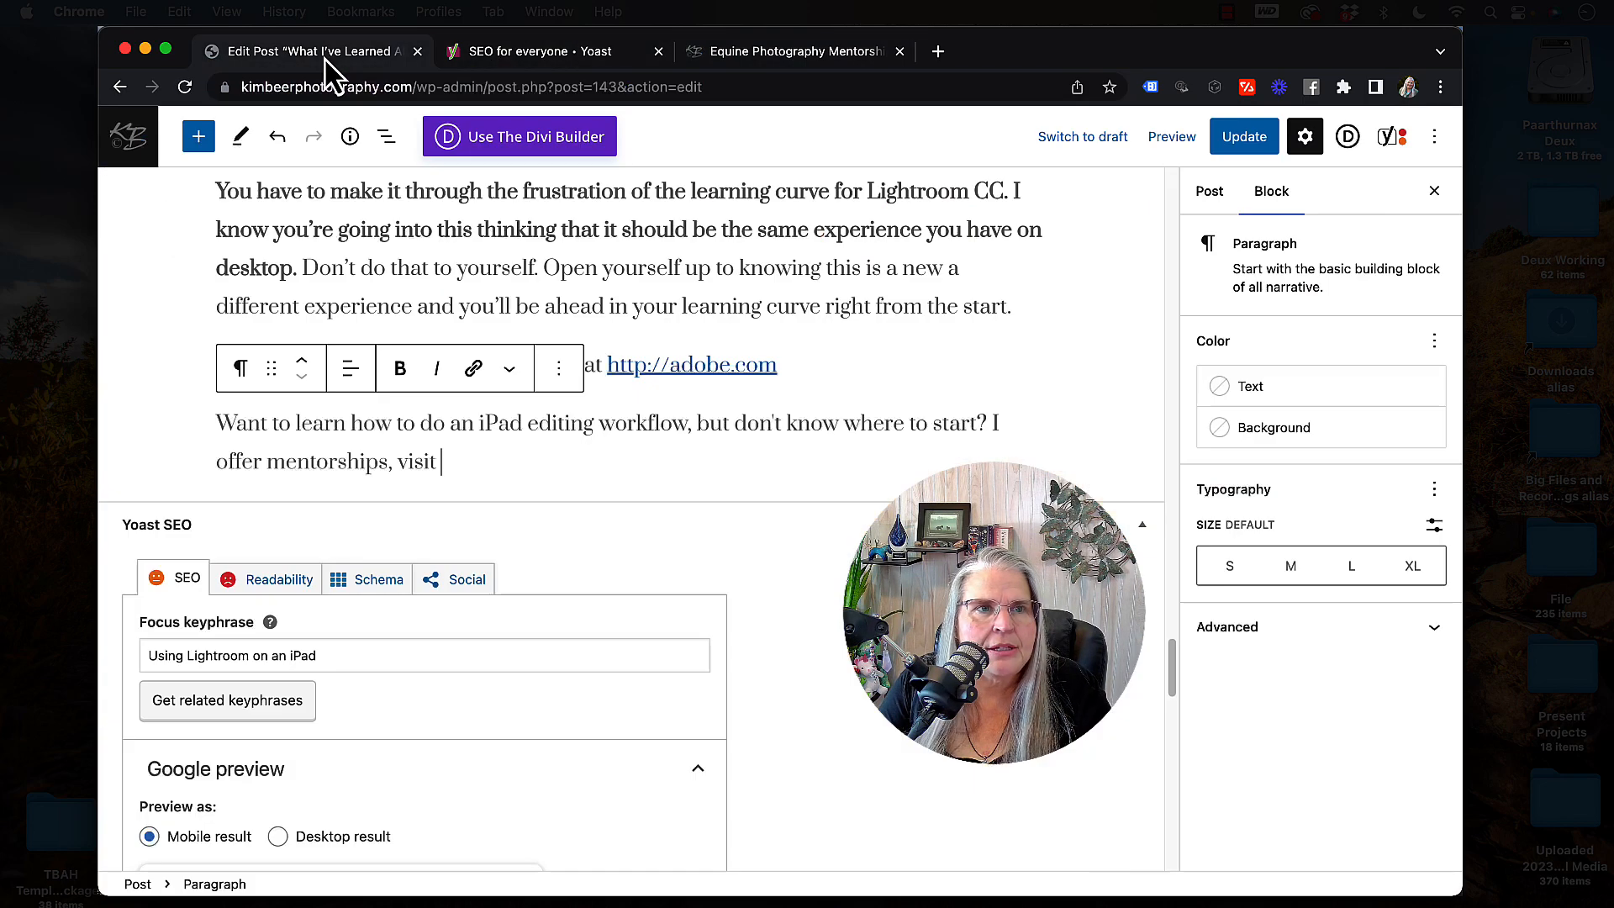
{"action": "key", "text": "super+v"}
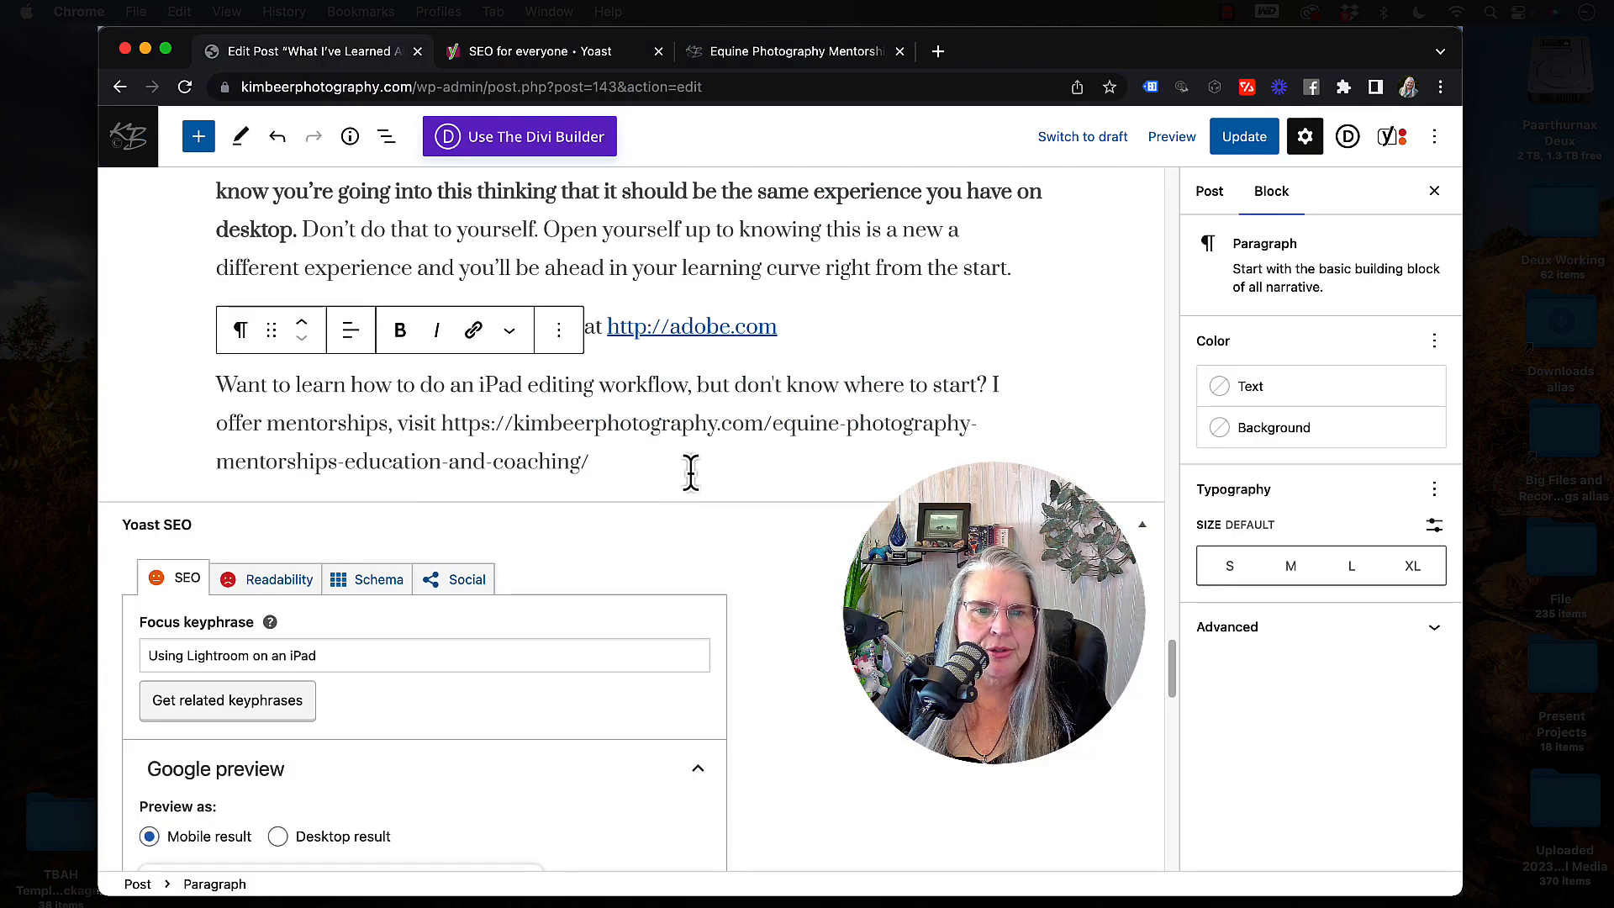
{"action": "key", "text": "Return"}
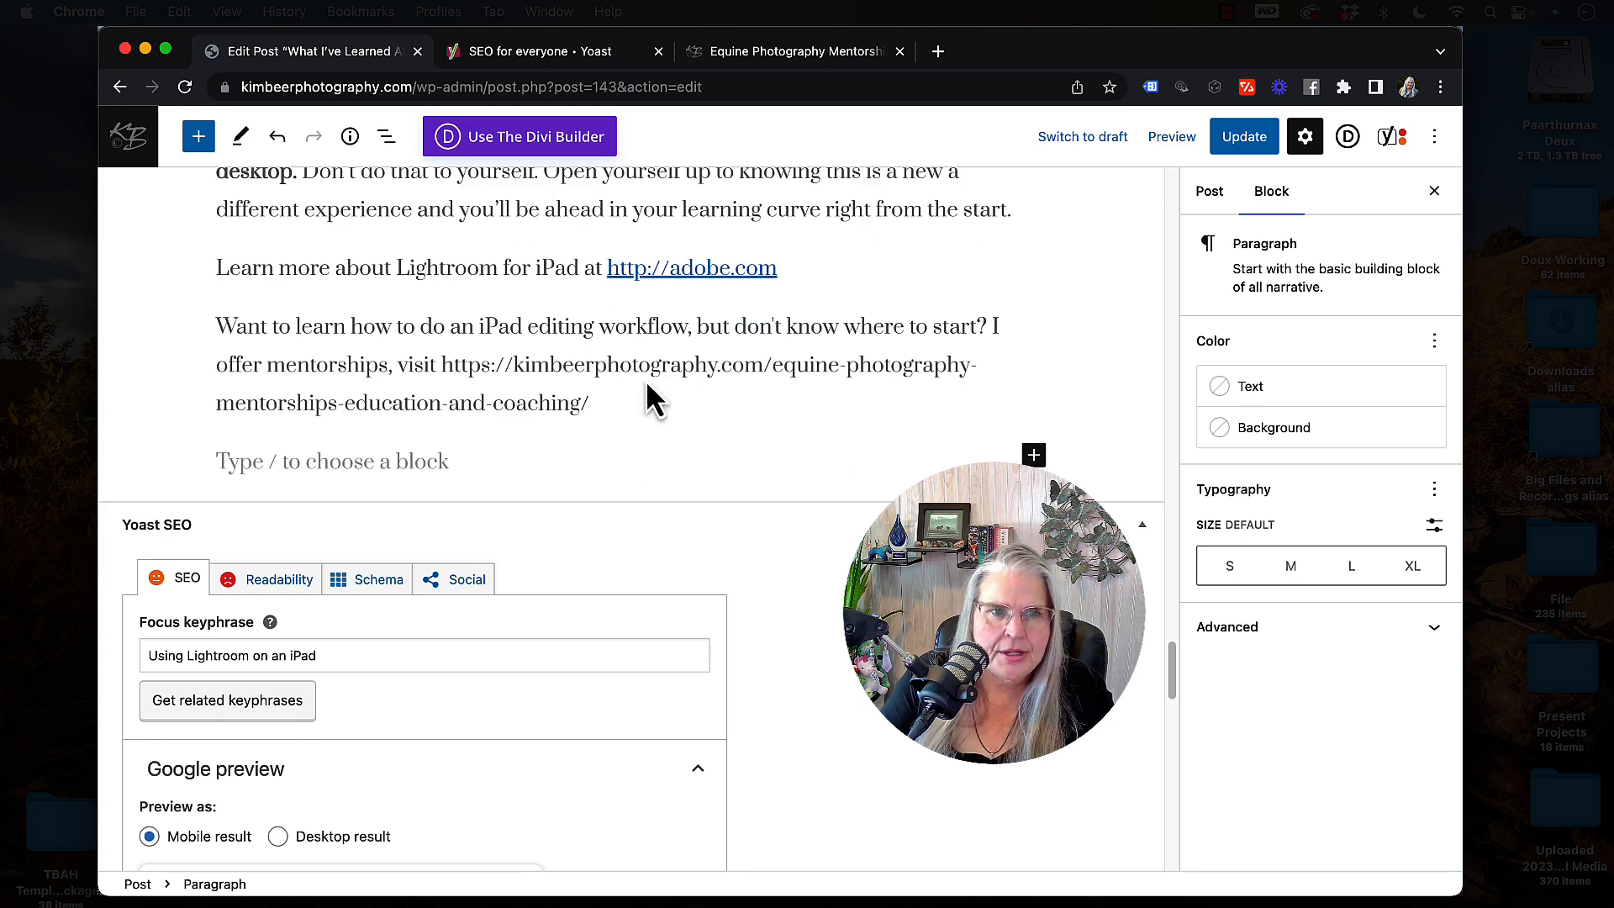
{"action": "left_click_drag", "start_coordinate": [612, 426], "coordinate": [463, 382]}
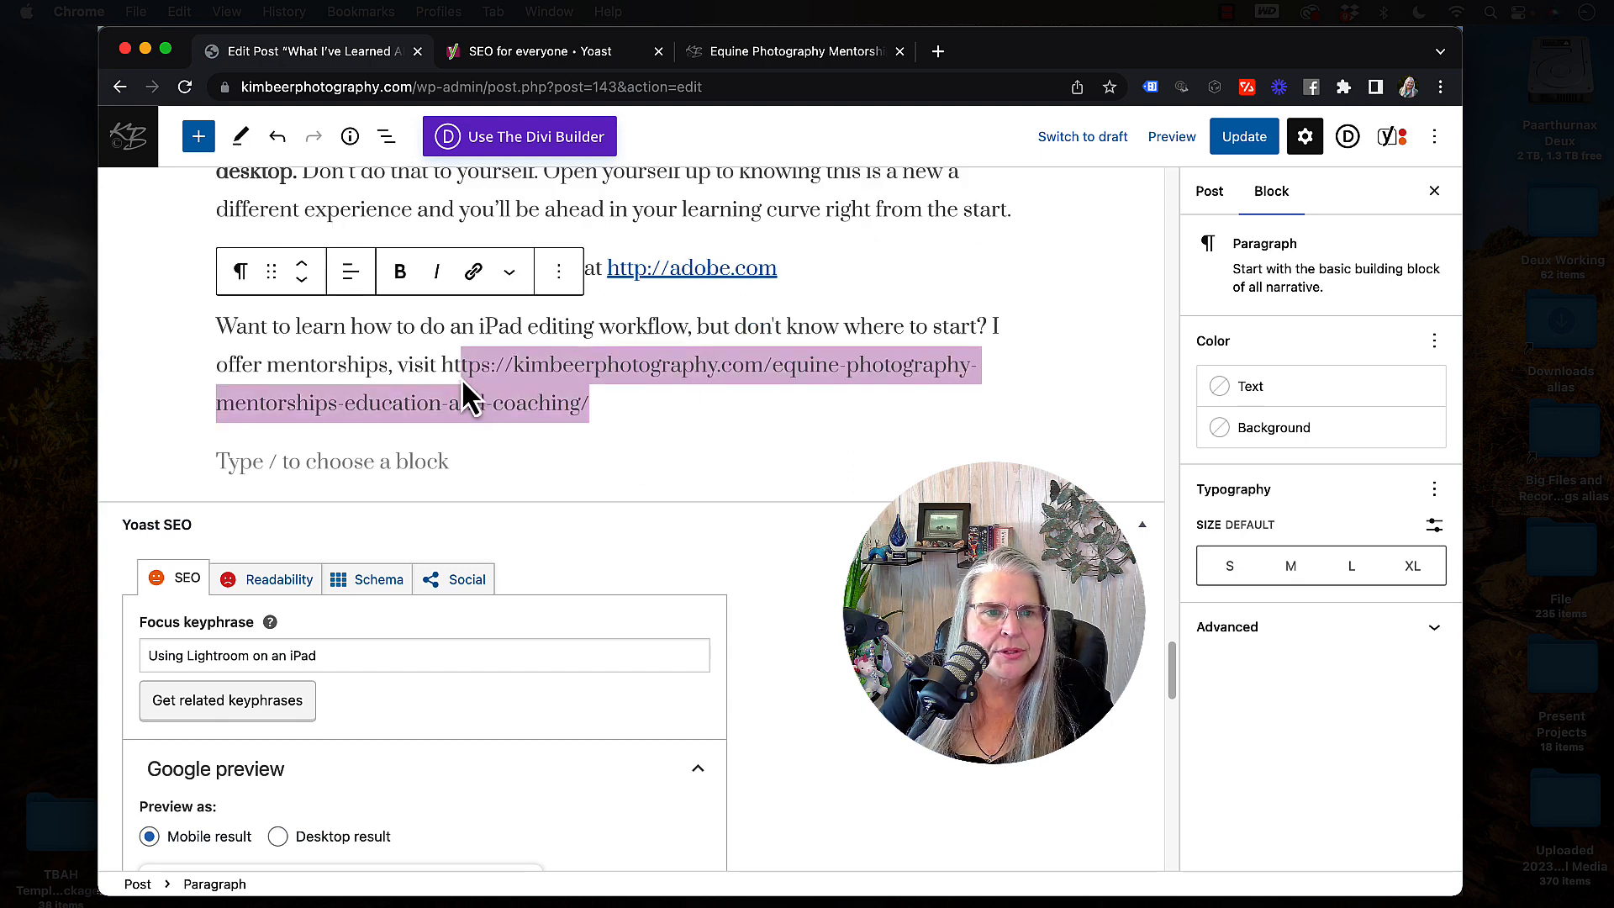
{"action": "left_click", "coordinate": [473, 271]}
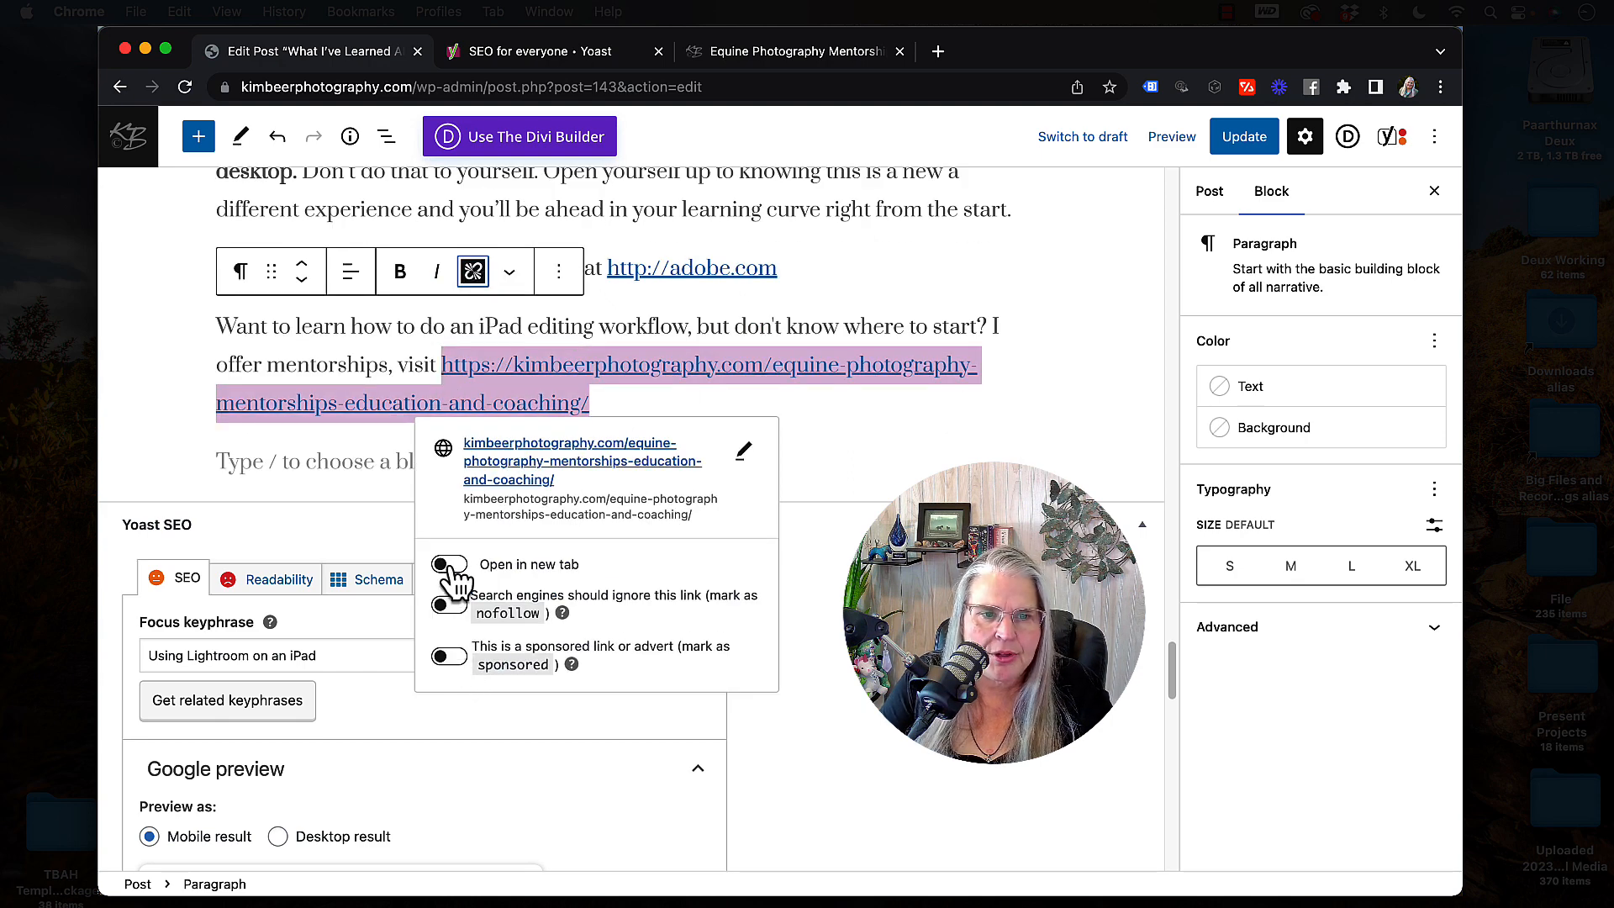
{"action": "left_click", "coordinate": [845, 461]}
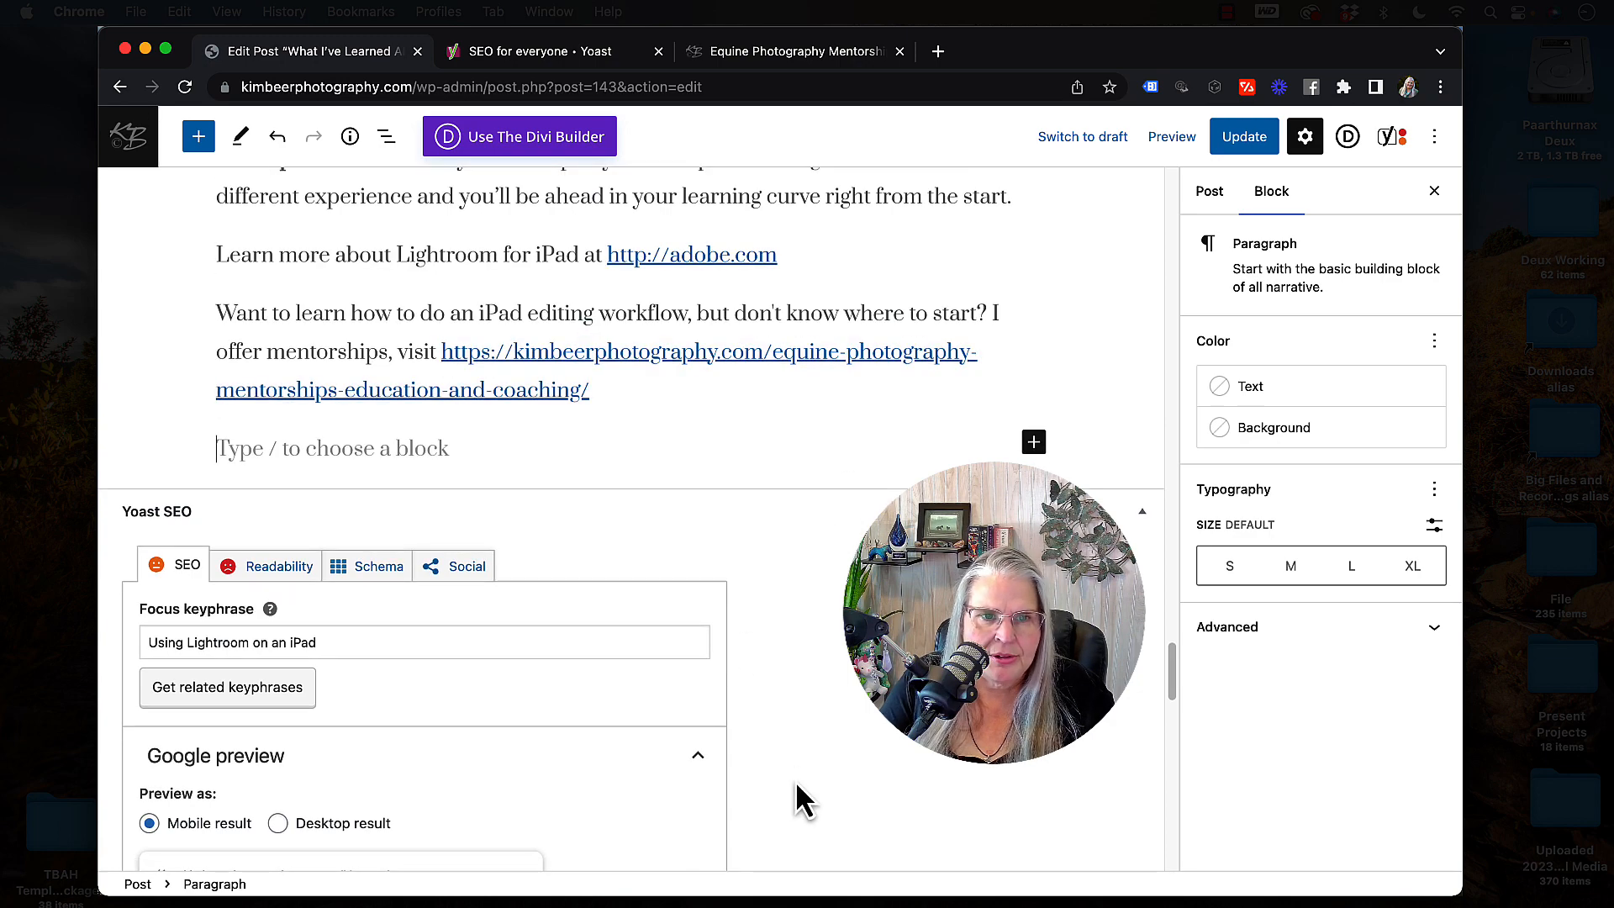
- Check the SEO analysis and extend the first paragraph's closing words to "Oh the dreams I had to use Lightroom on my iPad..."
{"action": "scroll", "coordinate": [797, 784], "scroll_direction": "down", "scroll_amount": 15}
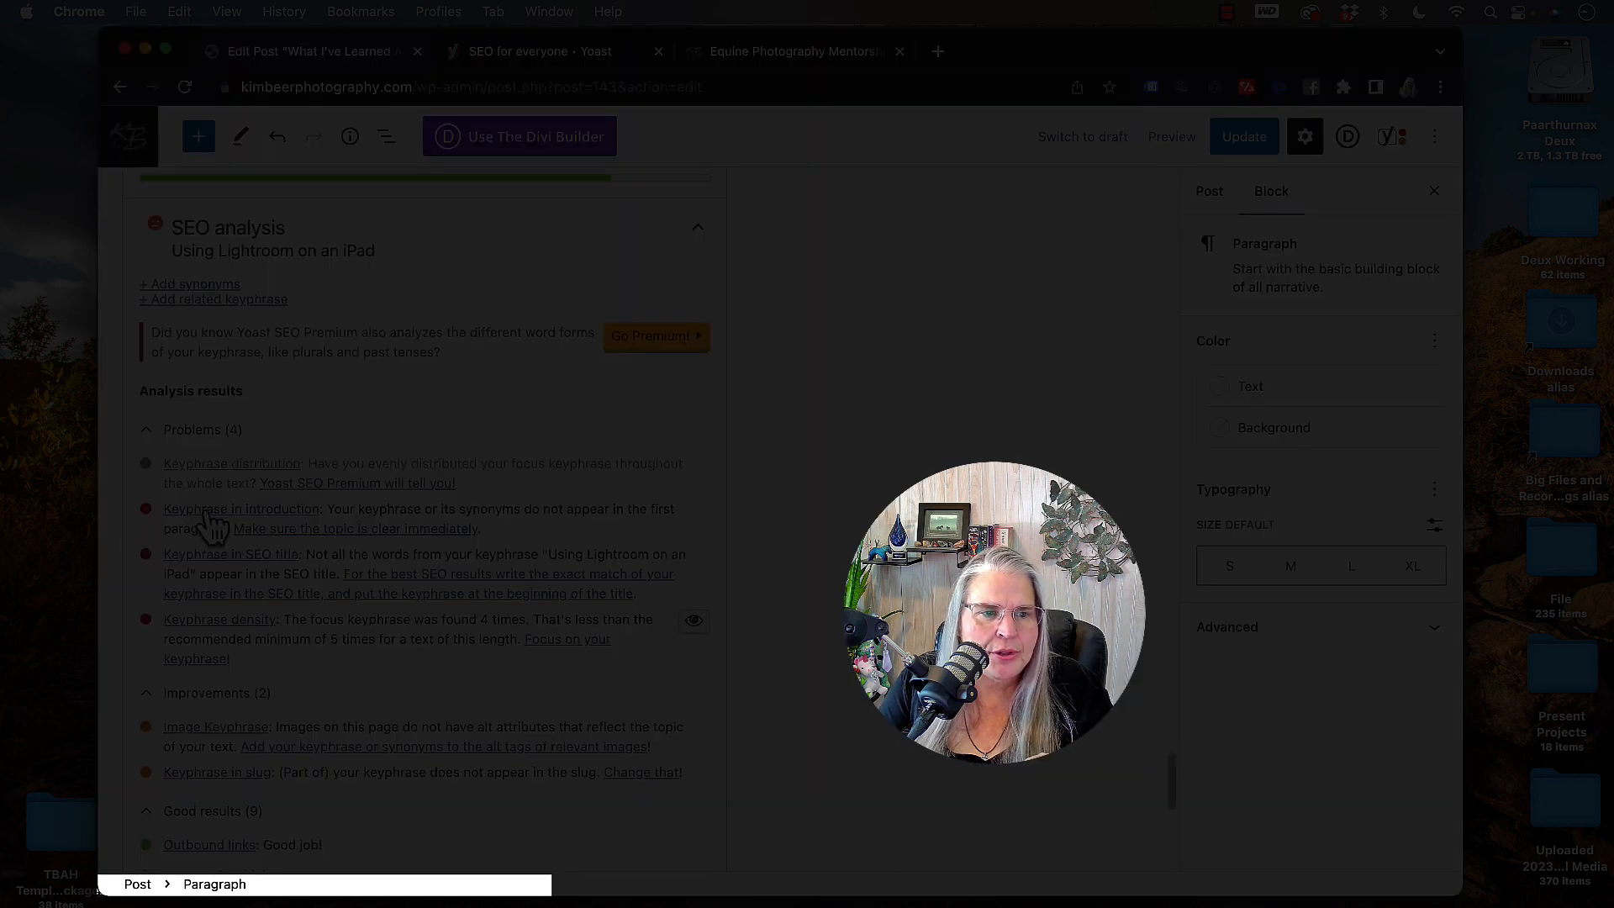
{"action": "scroll", "coordinate": [272, 659], "scroll_direction": "down", "scroll_amount": 4}
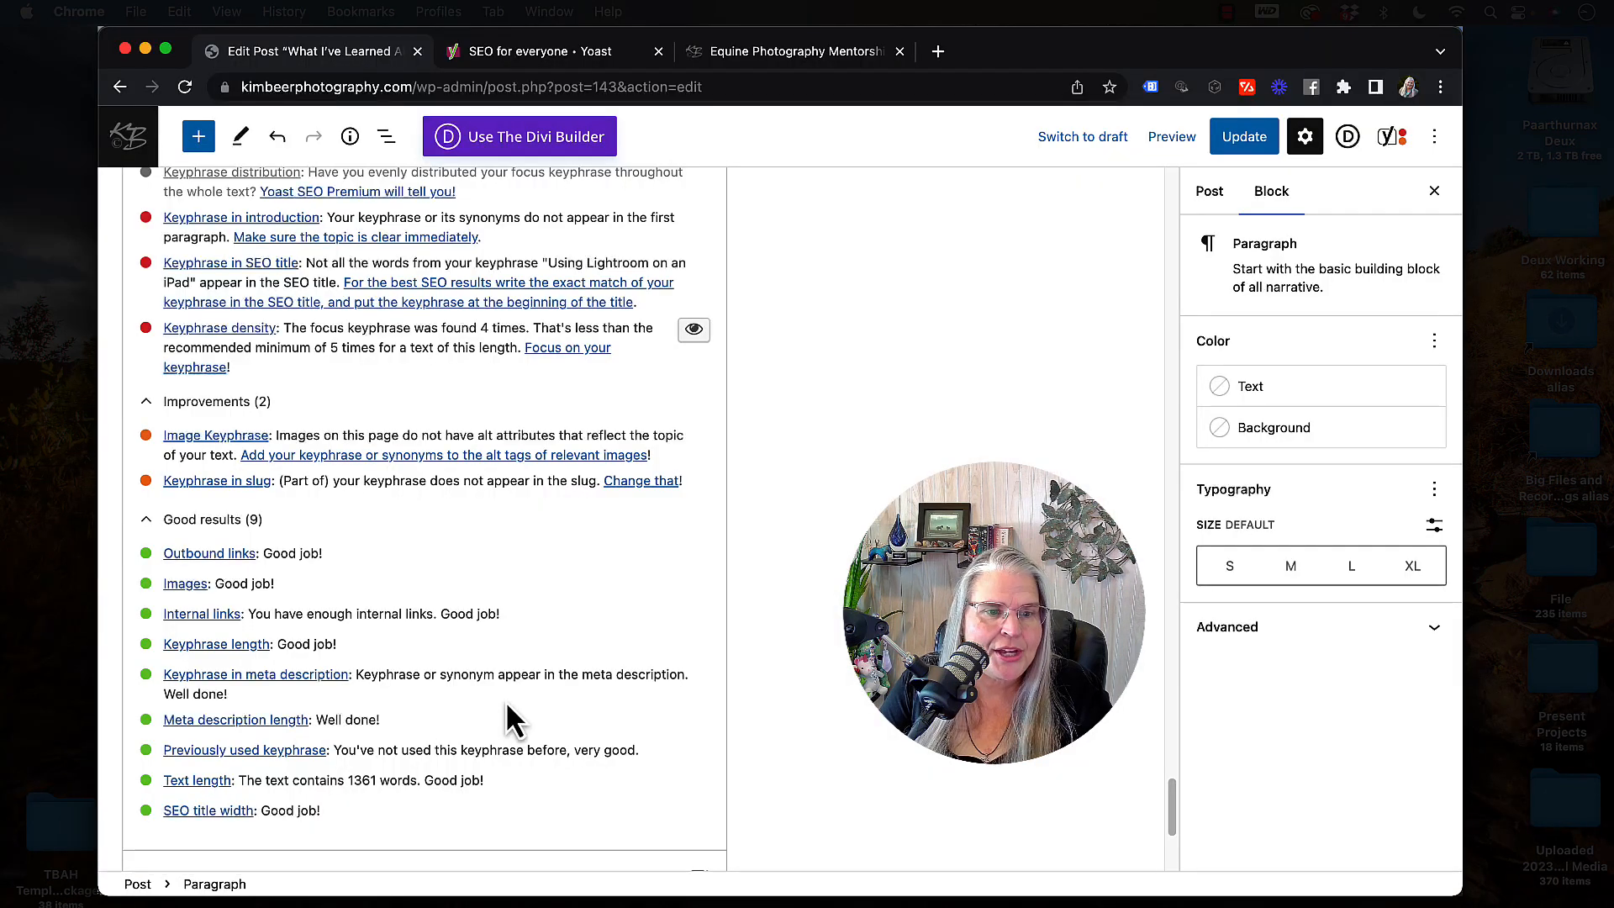
{"action": "scroll", "coordinate": [342, 706], "scroll_direction": "up", "scroll_amount": 5}
{"action": "scroll", "coordinate": [342, 699], "scroll_direction": "down", "scroll_amount": 1}
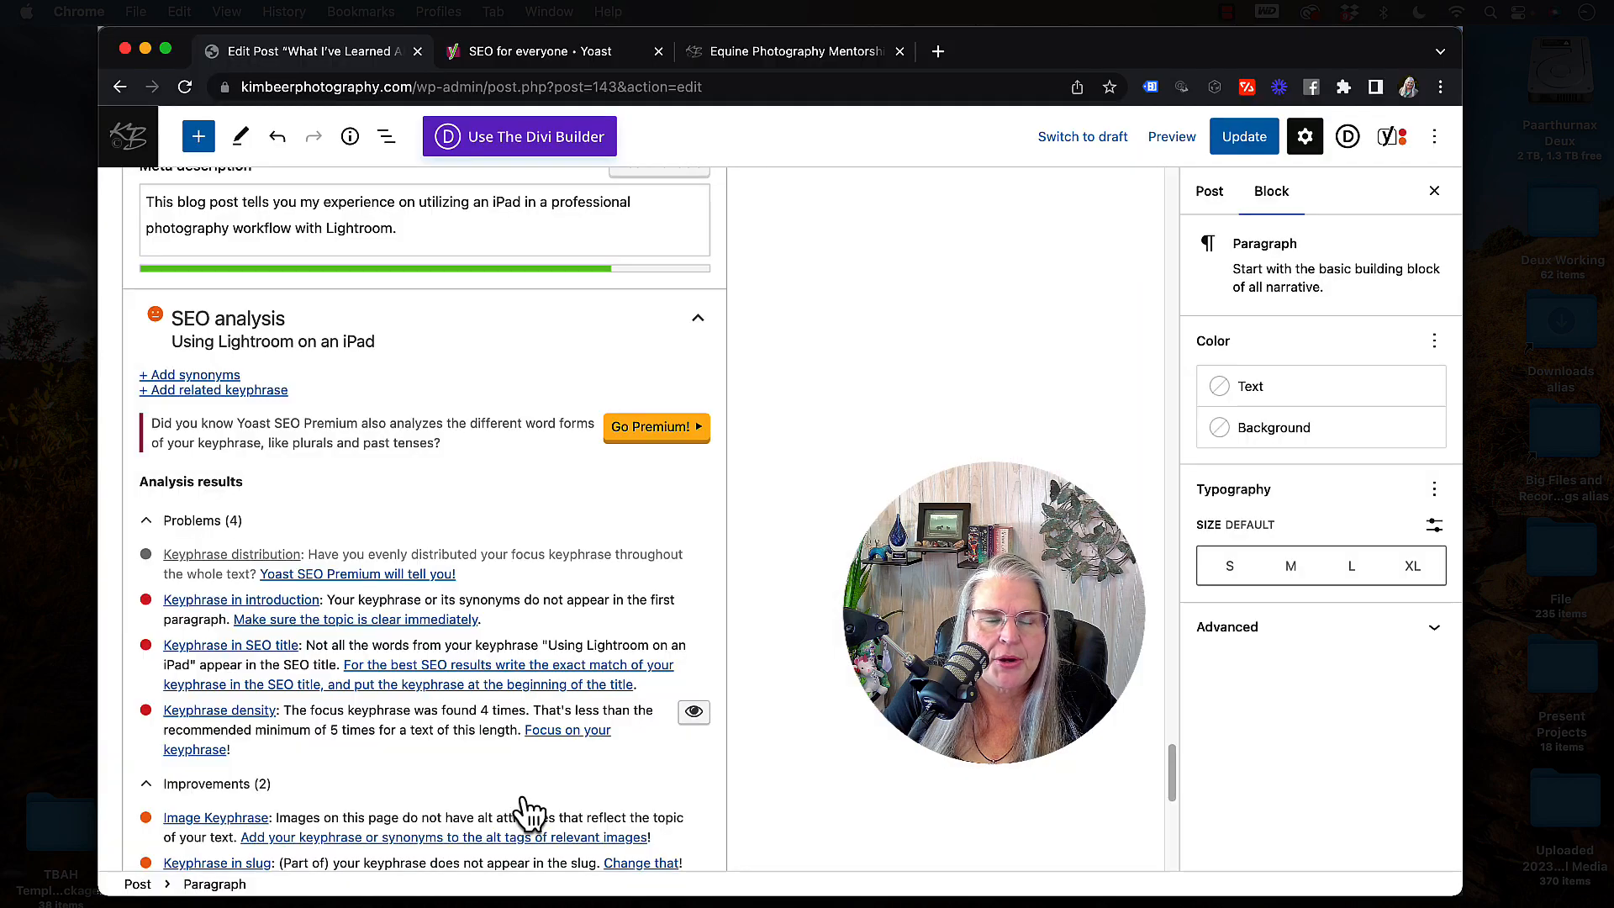
{"action": "scroll", "coordinate": [523, 803], "scroll_direction": "up", "scroll_amount": 20}
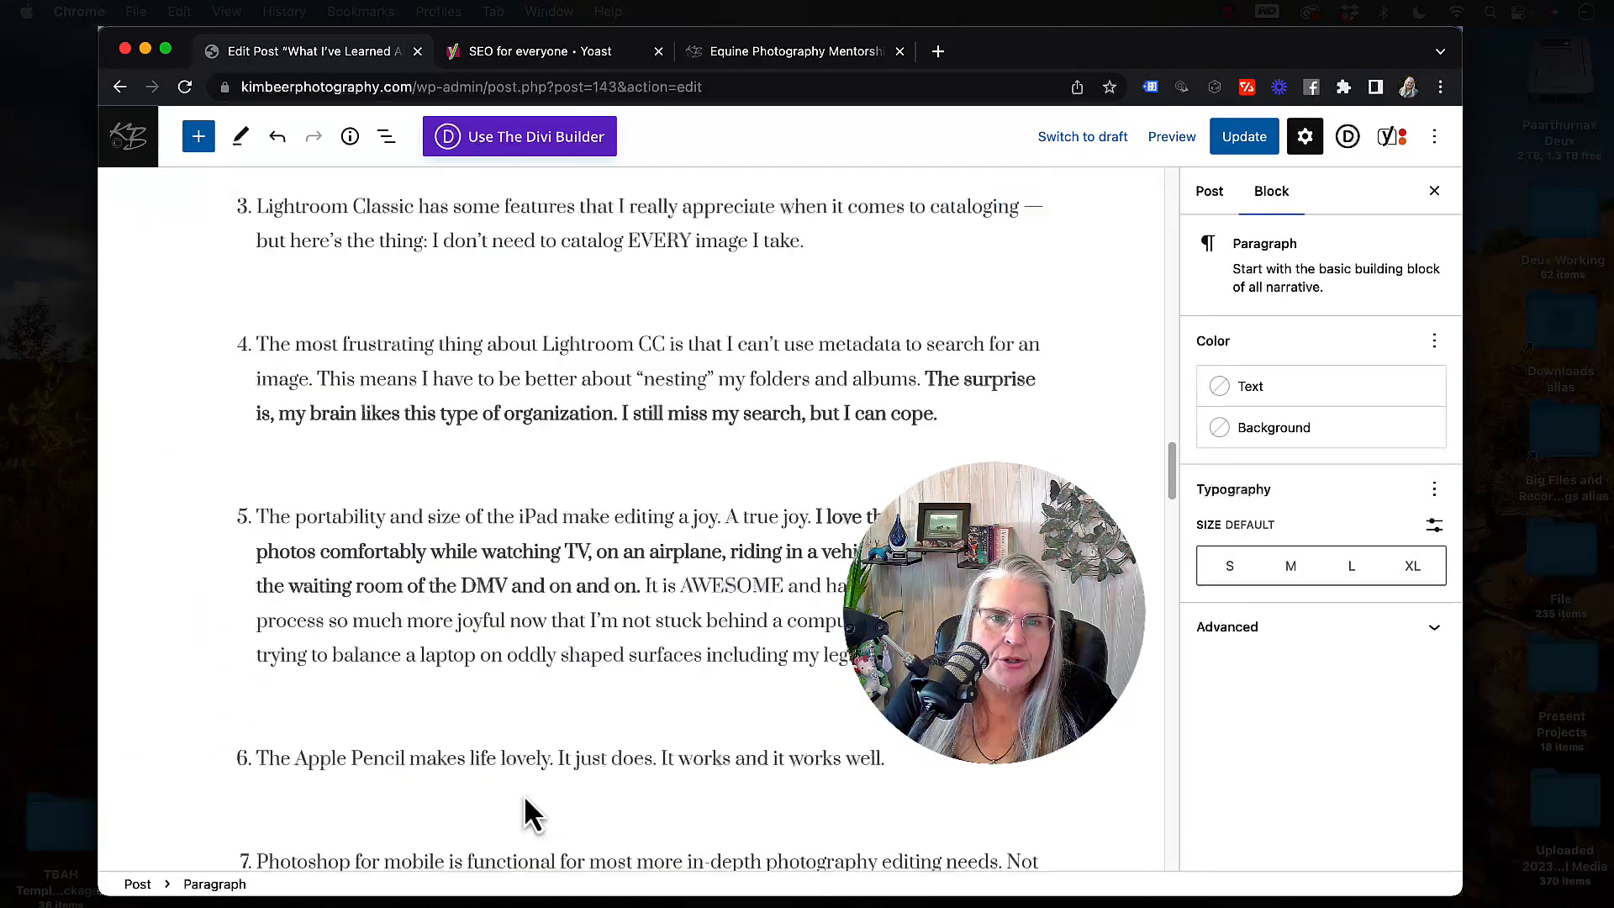
{"action": "scroll", "coordinate": [522, 794], "scroll_direction": "up", "scroll_amount": 10}
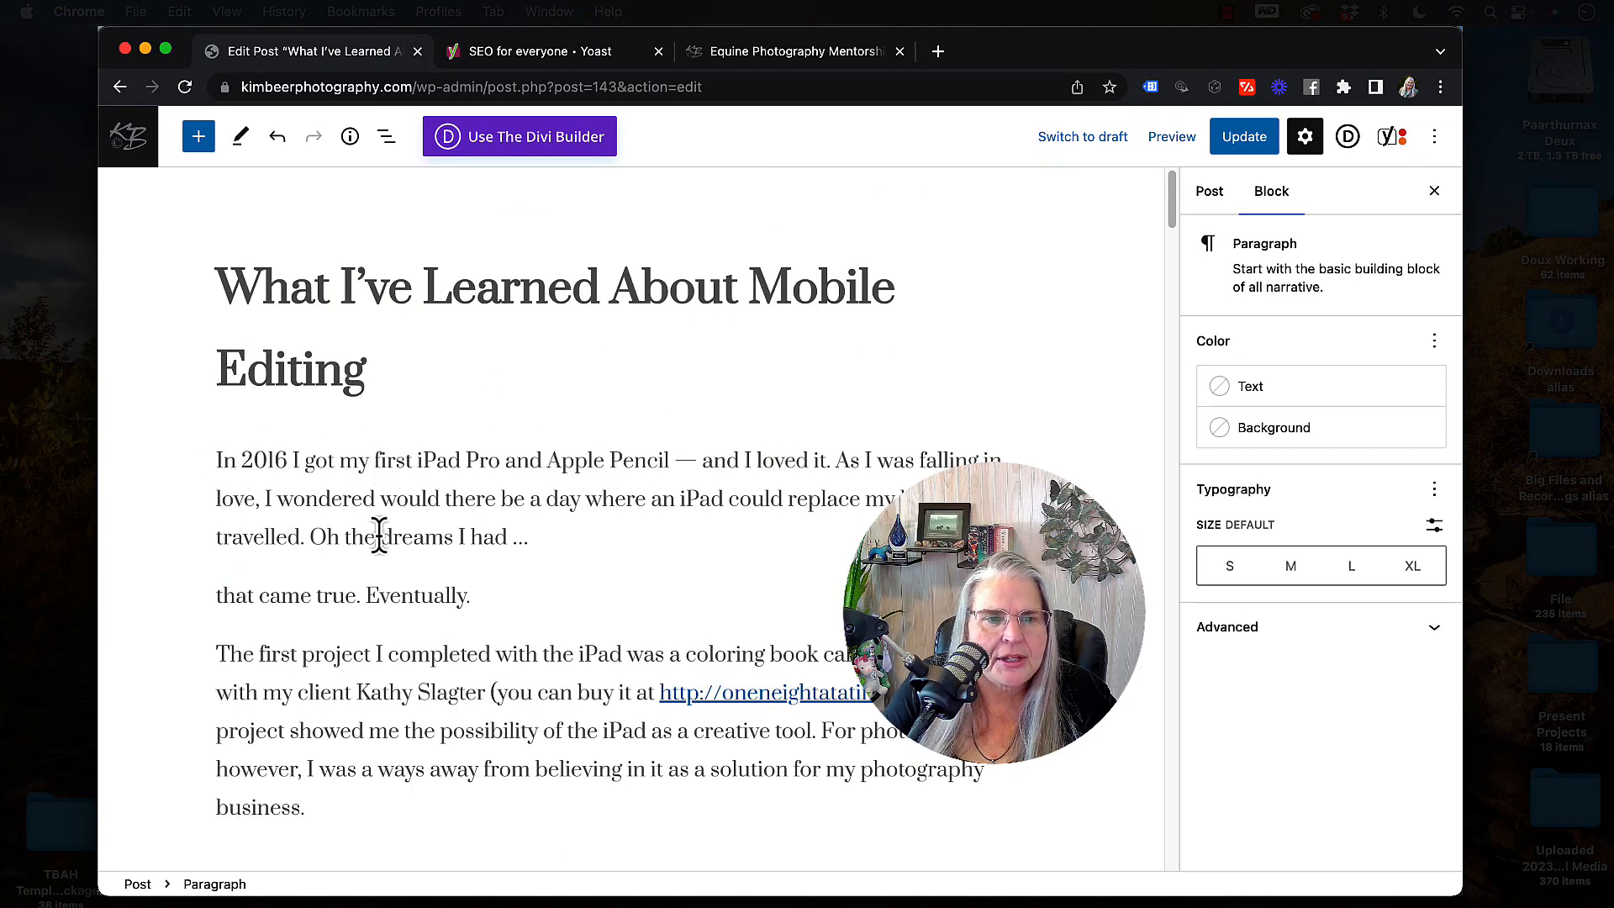
{"action": "left_click", "coordinate": [535, 539]}
{"action": "mouse_move", "coordinate": [826, 573]}
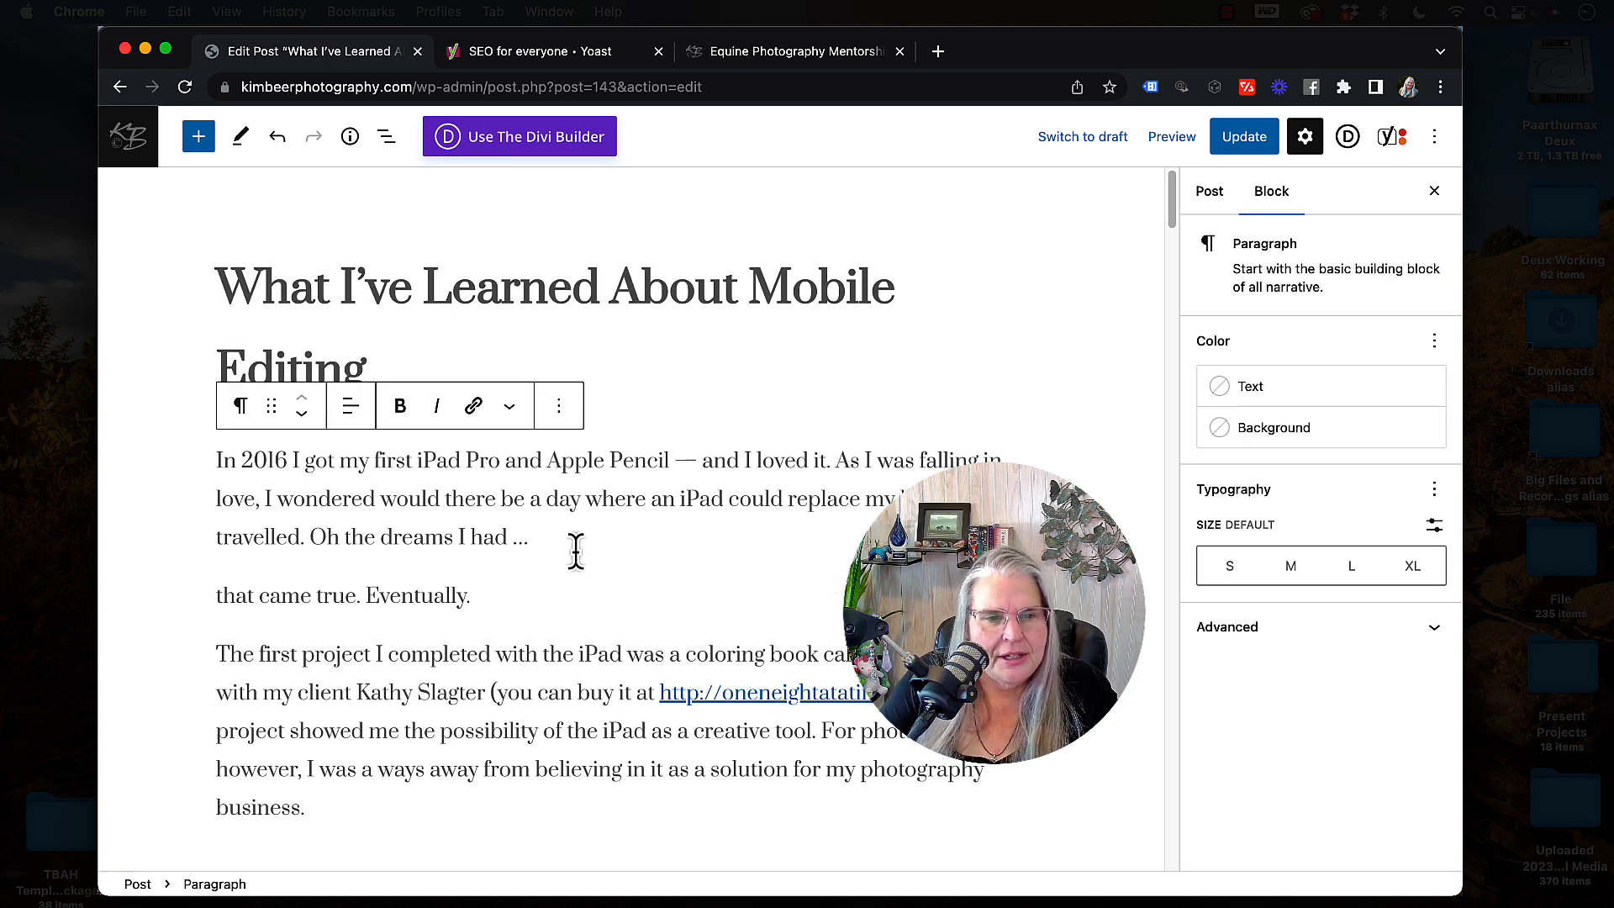
{"action": "left_click", "coordinate": [511, 538]}
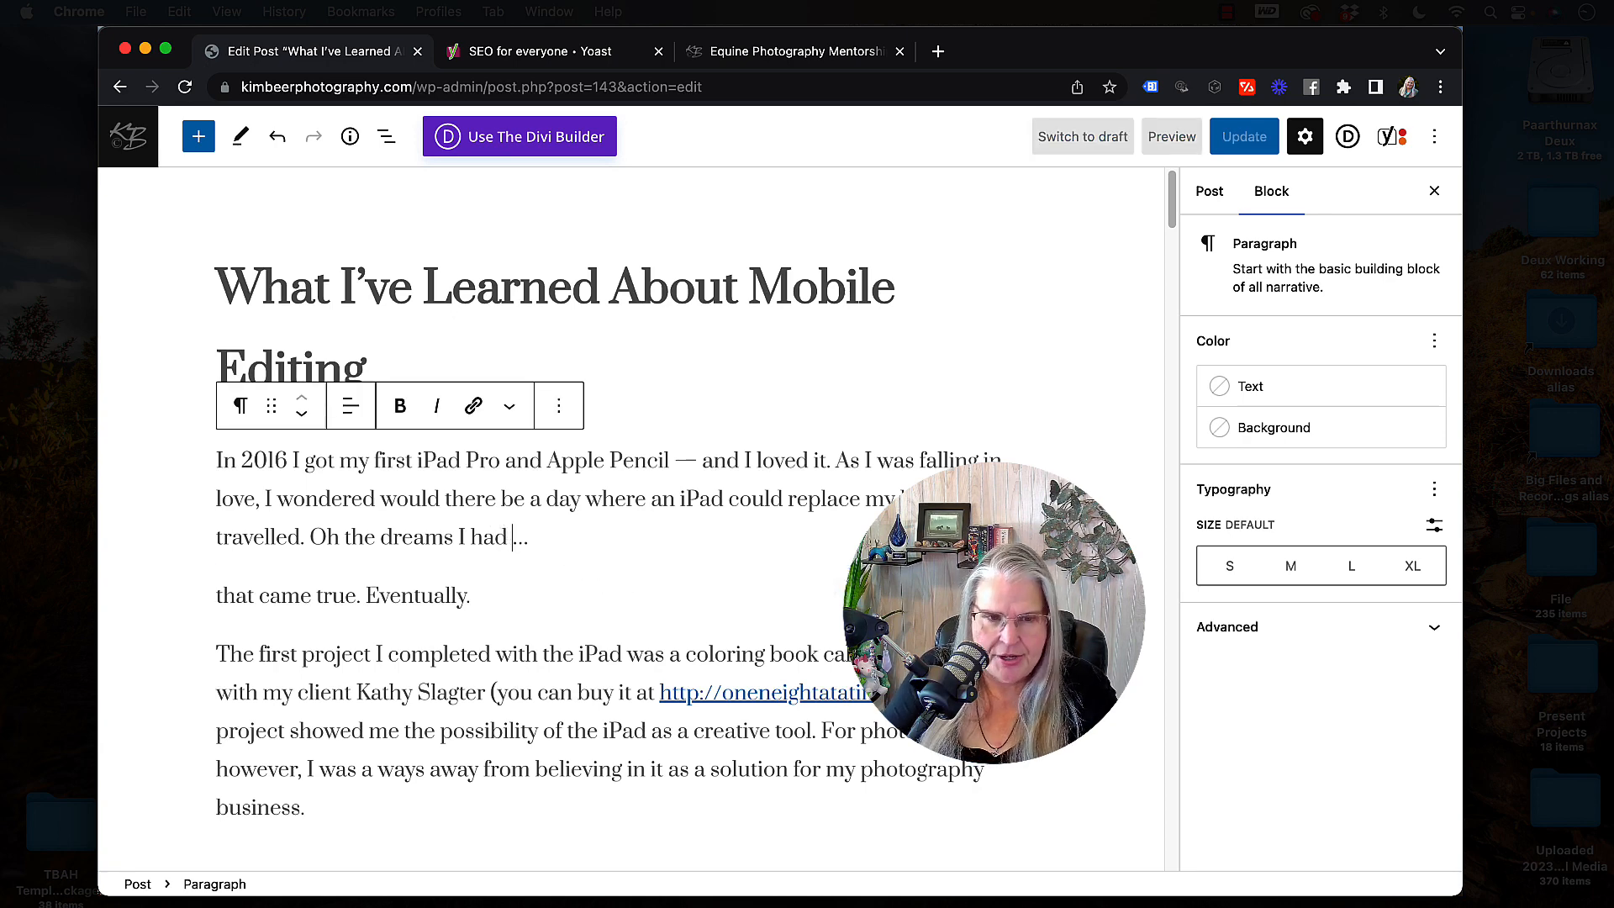
{"action": "type", "text": "to "}
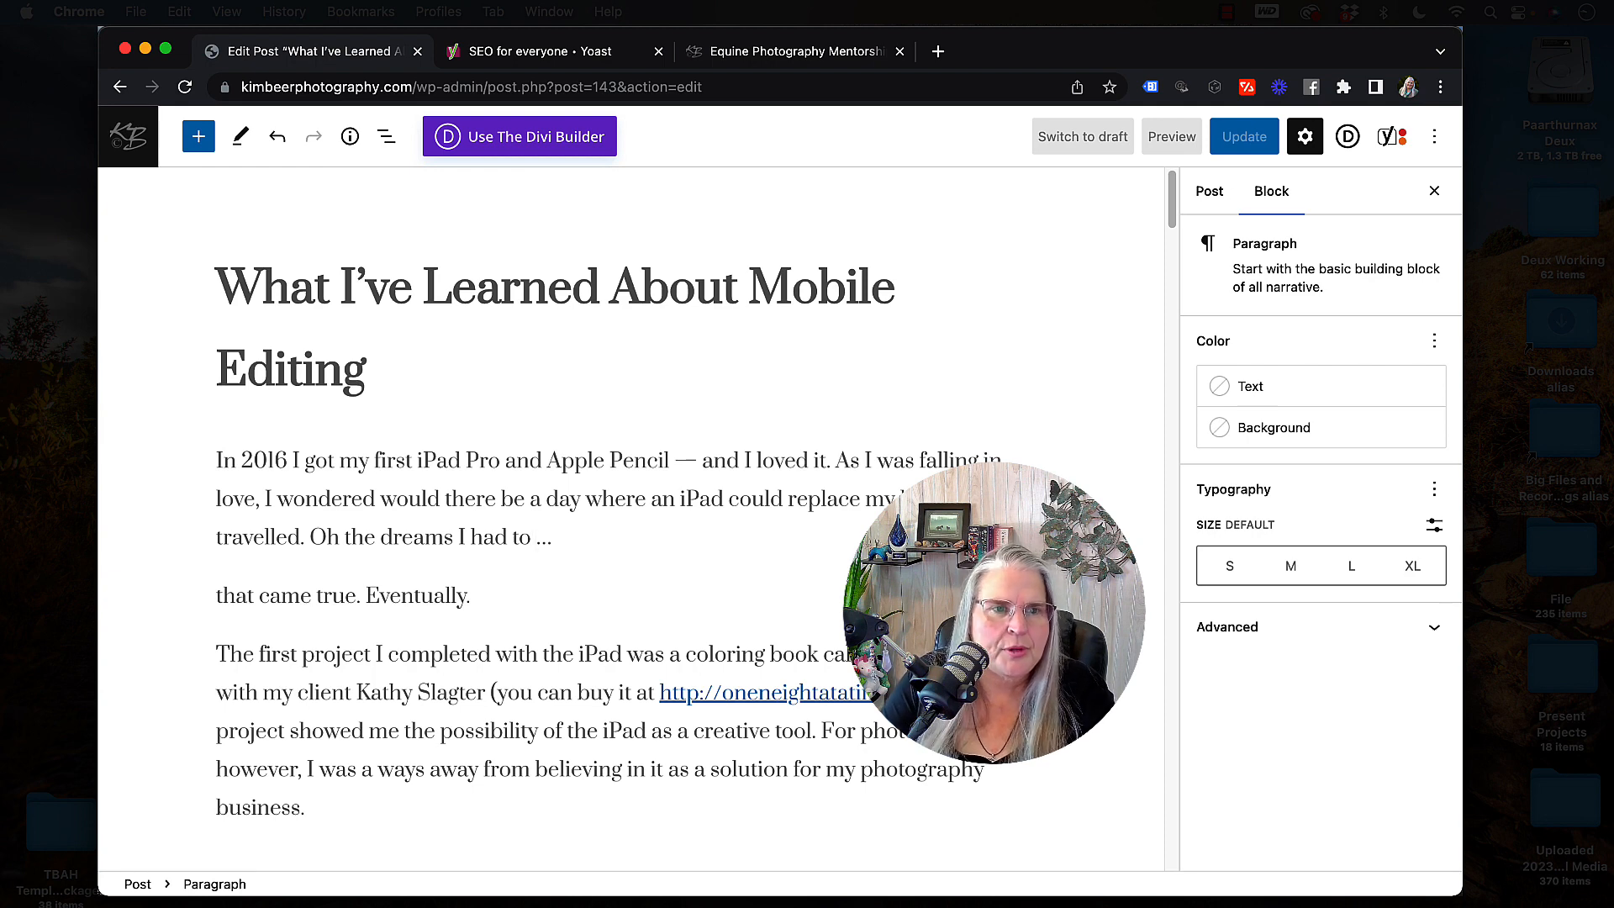
{"action": "type", "text": "use Lightroom on my iPad"}
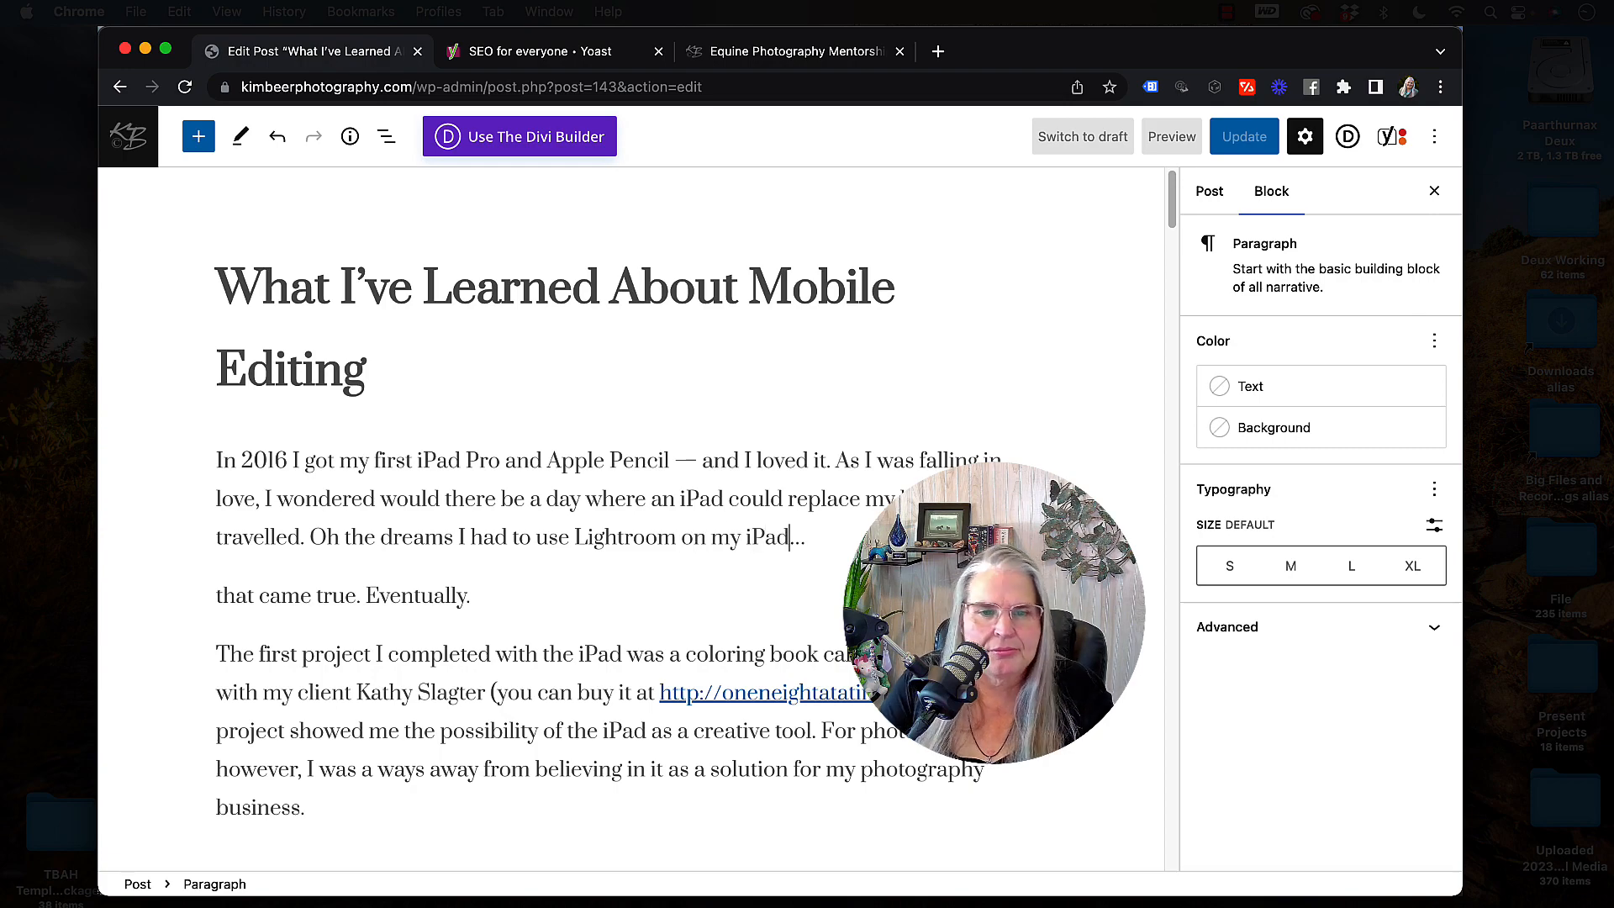
- Recheck the SEO analysis and add "and Using Lightroom on an iPad" to the end of the post title
{"action": "scroll", "coordinate": [925, 749], "scroll_direction": "down", "scroll_amount": 20}
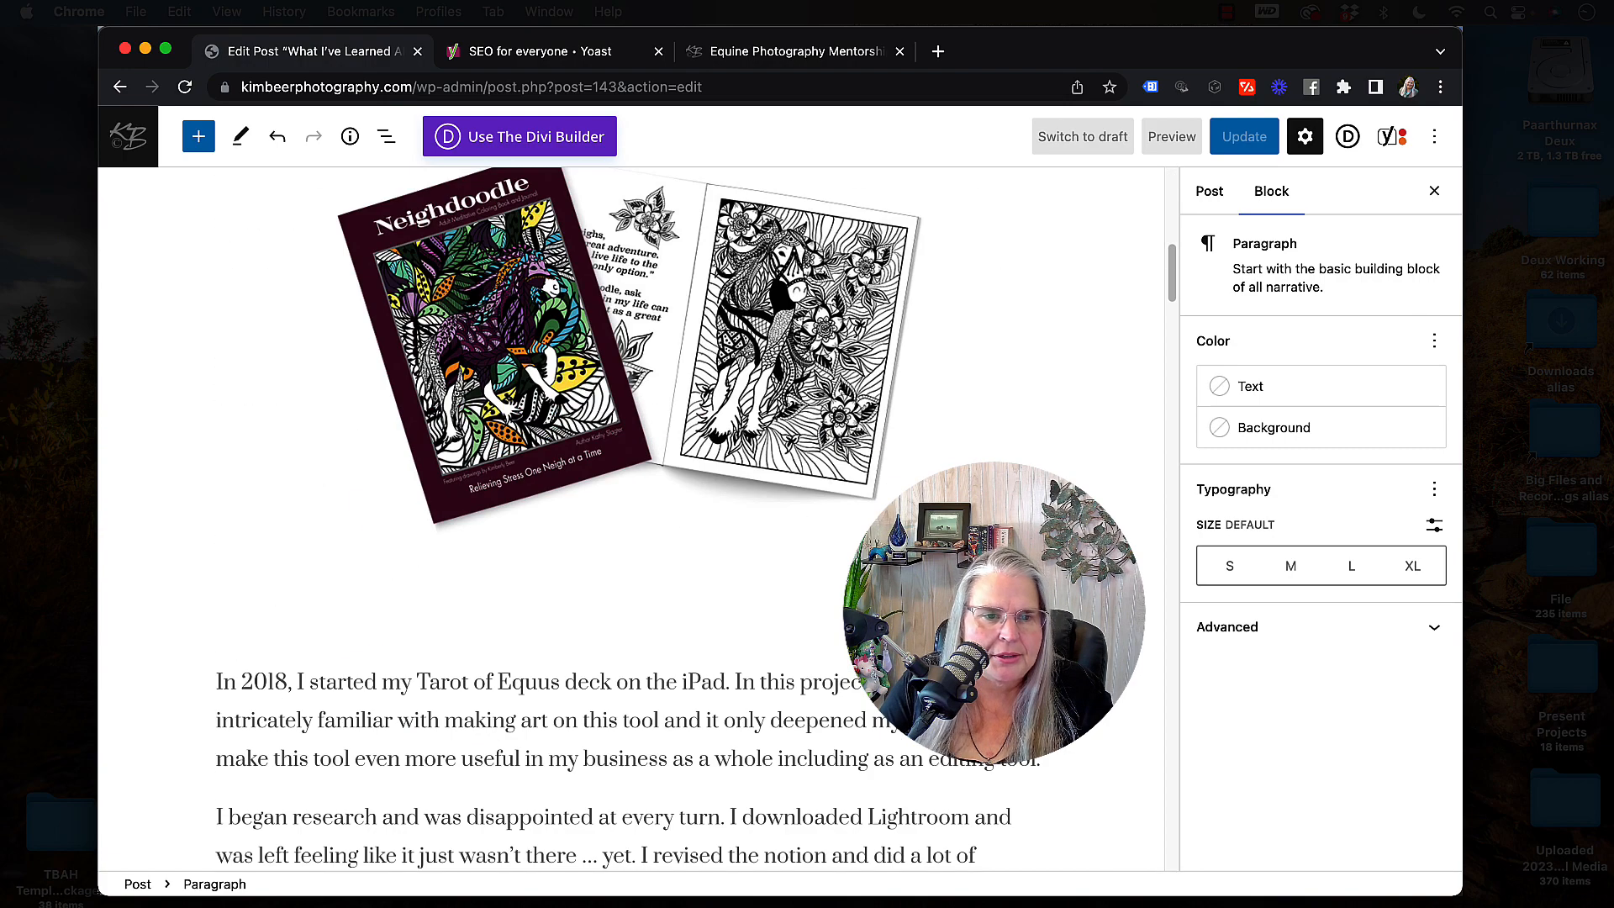
{"action": "scroll", "coordinate": [925, 748], "scroll_direction": "up", "scroll_amount": 6}
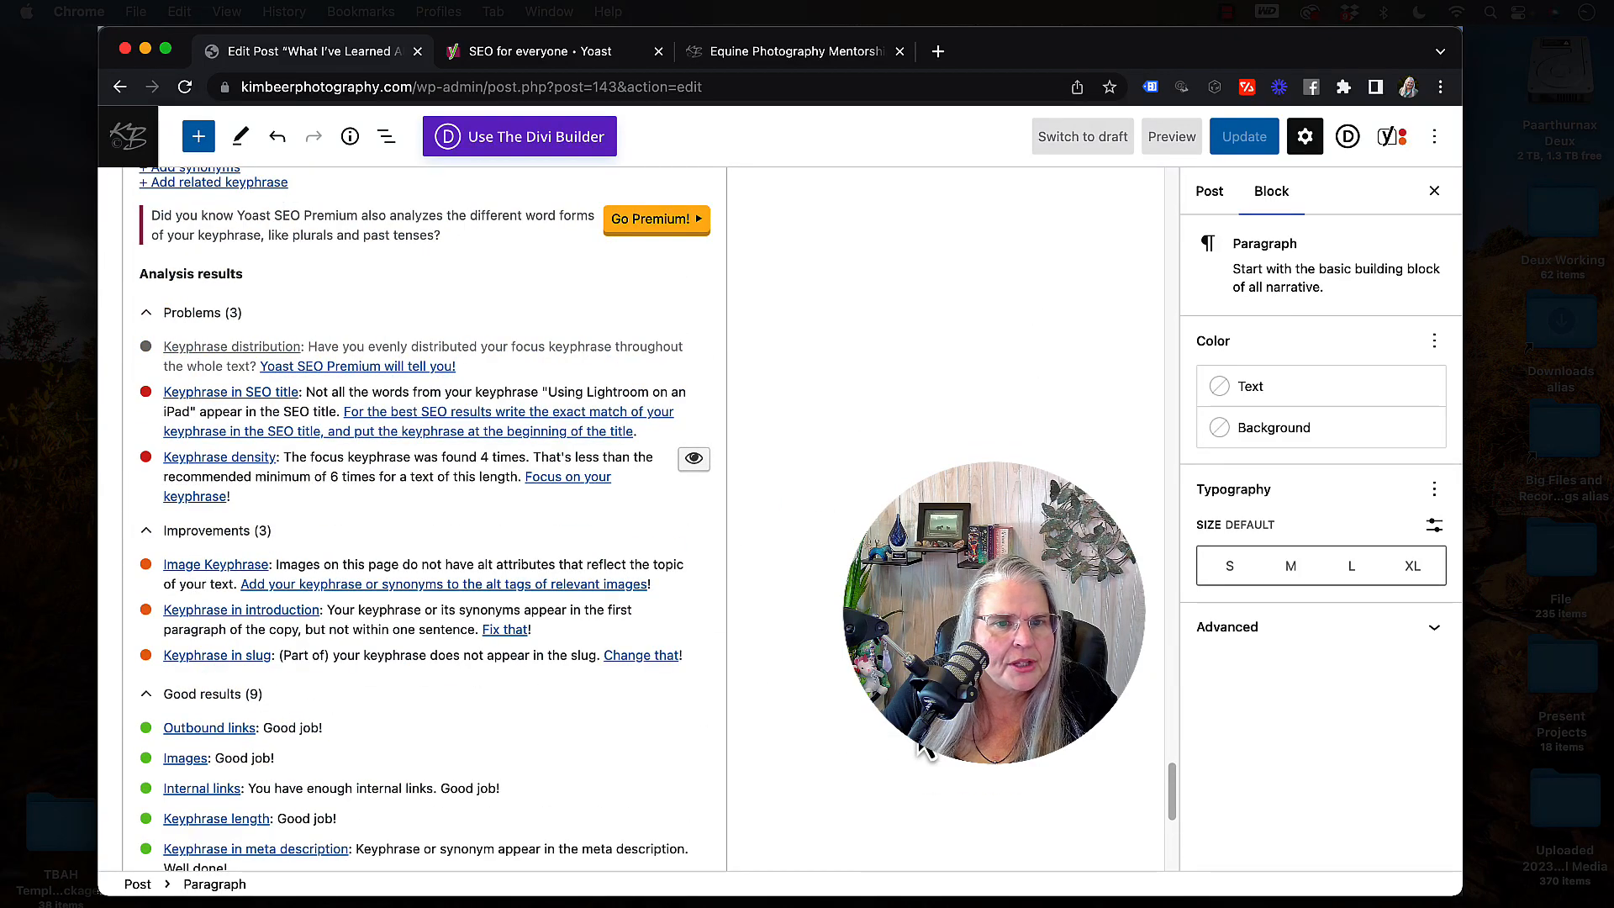
{"action": "scroll", "coordinate": [260, 756], "scroll_direction": "down", "scroll_amount": 4}
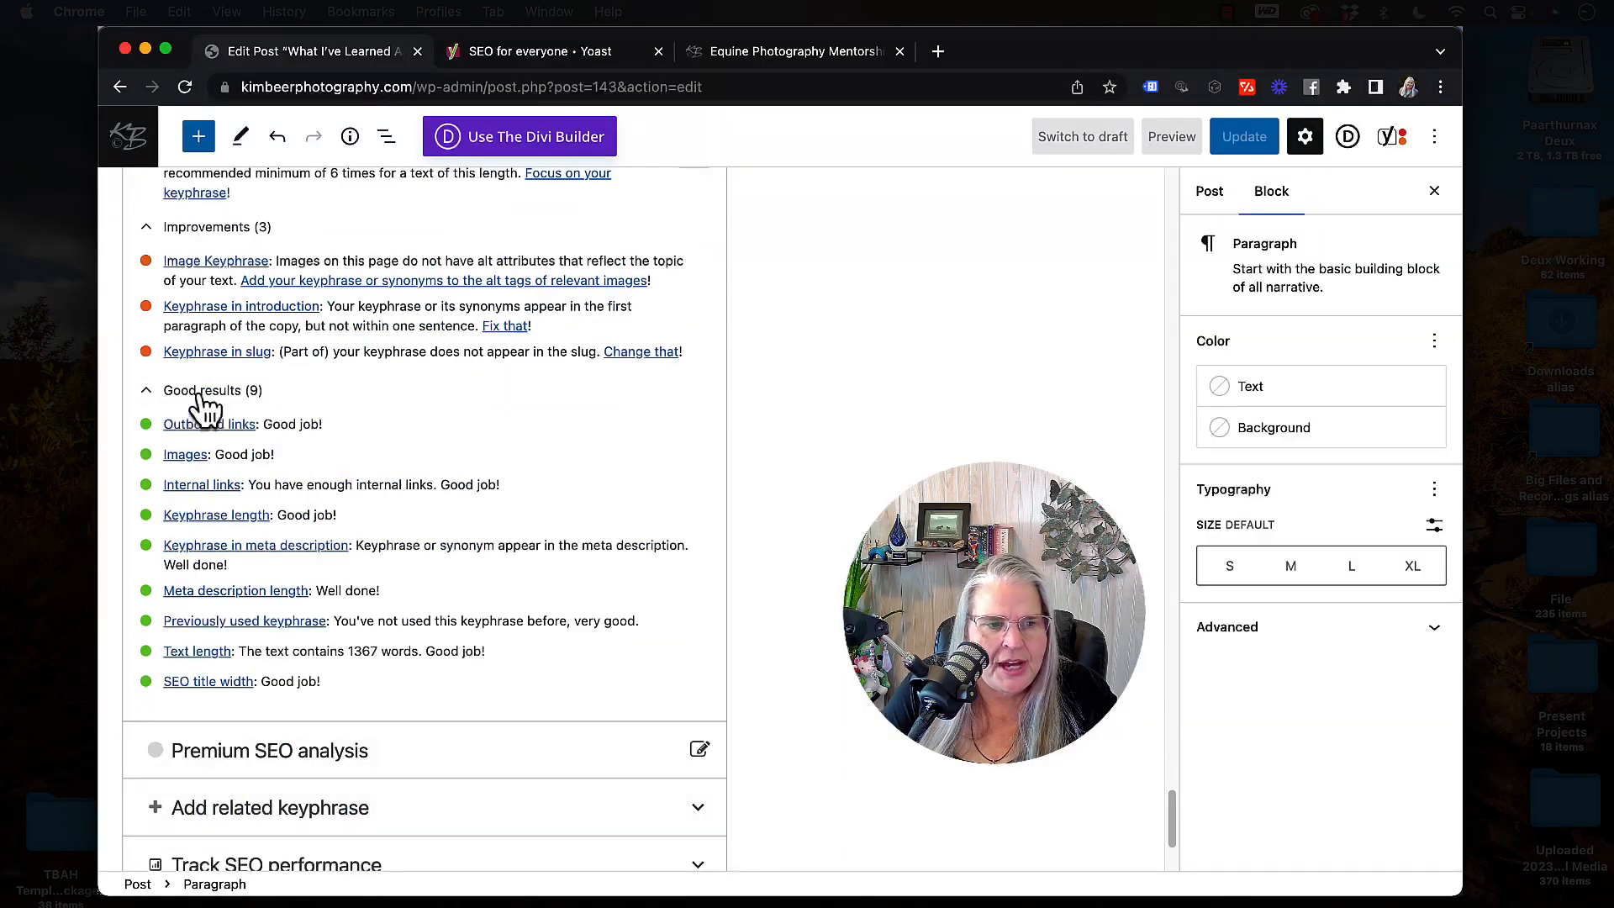
{"action": "scroll", "coordinate": [381, 574], "scroll_direction": "up", "scroll_amount": 7}
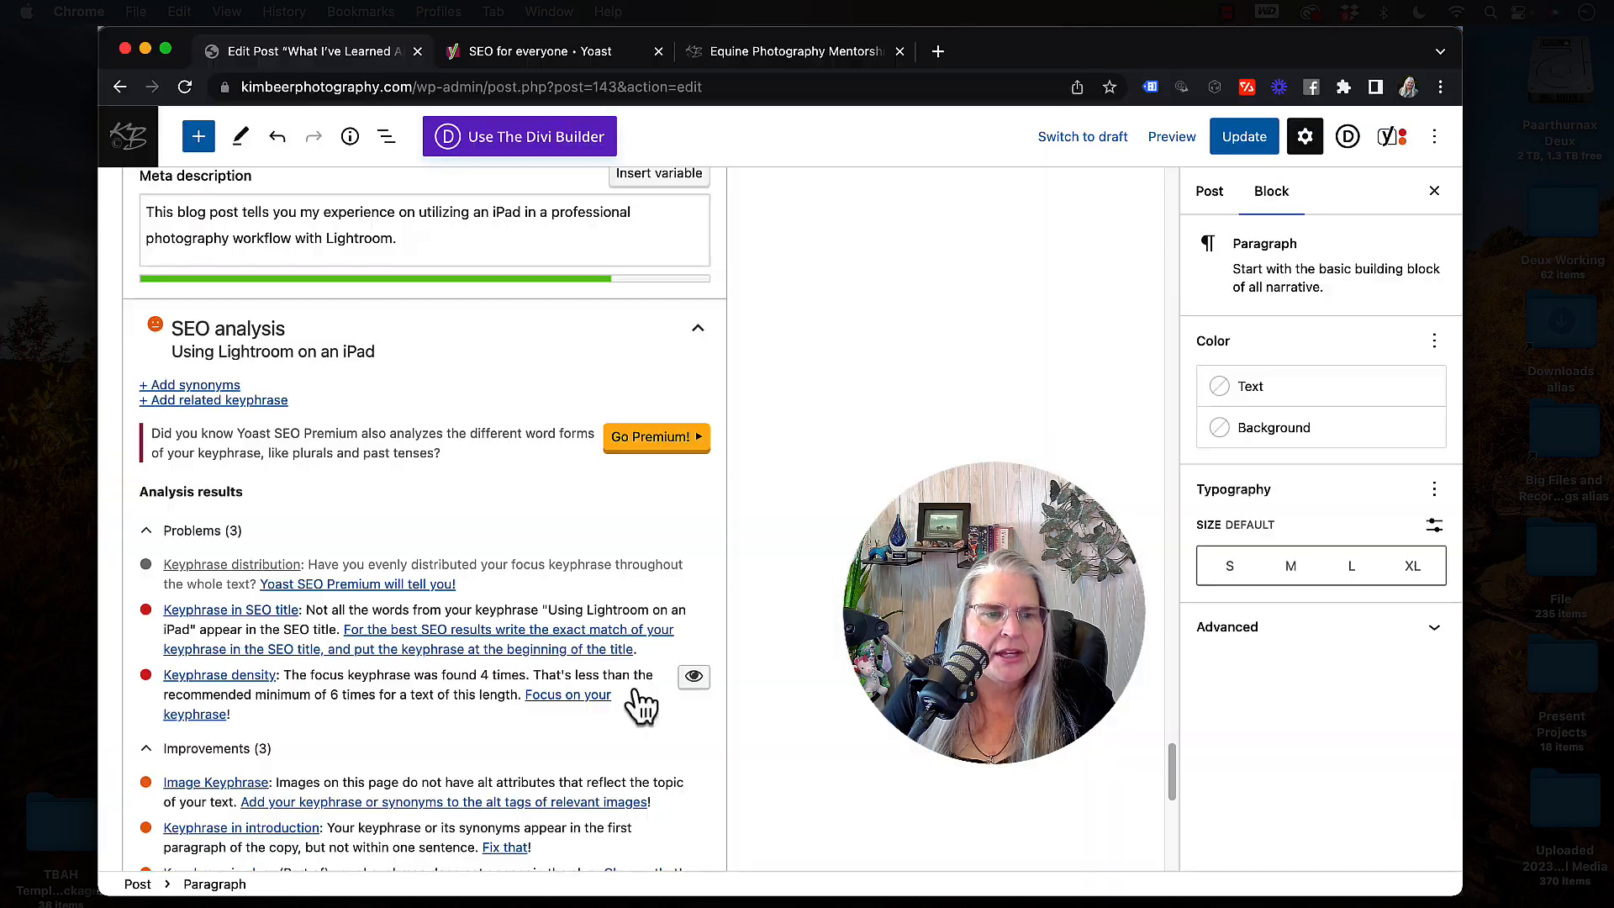
{"action": "scroll", "coordinate": [524, 668], "scroll_direction": "up", "scroll_amount": 20}
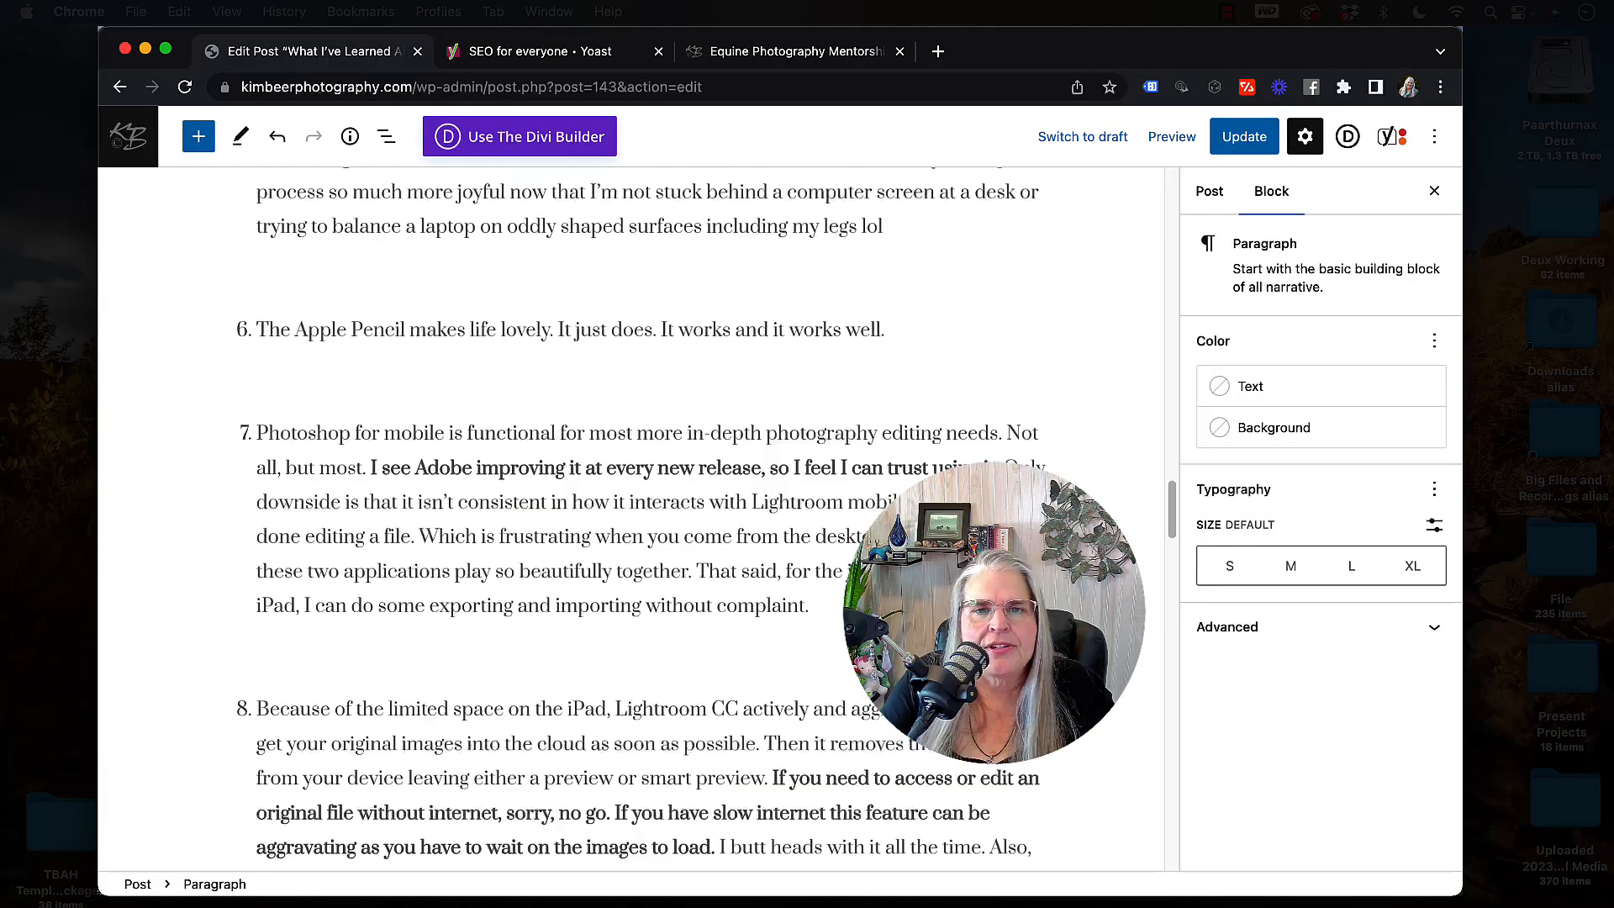
{"action": "scroll", "coordinate": [772, 571], "scroll_direction": "up", "scroll_amount": 10}
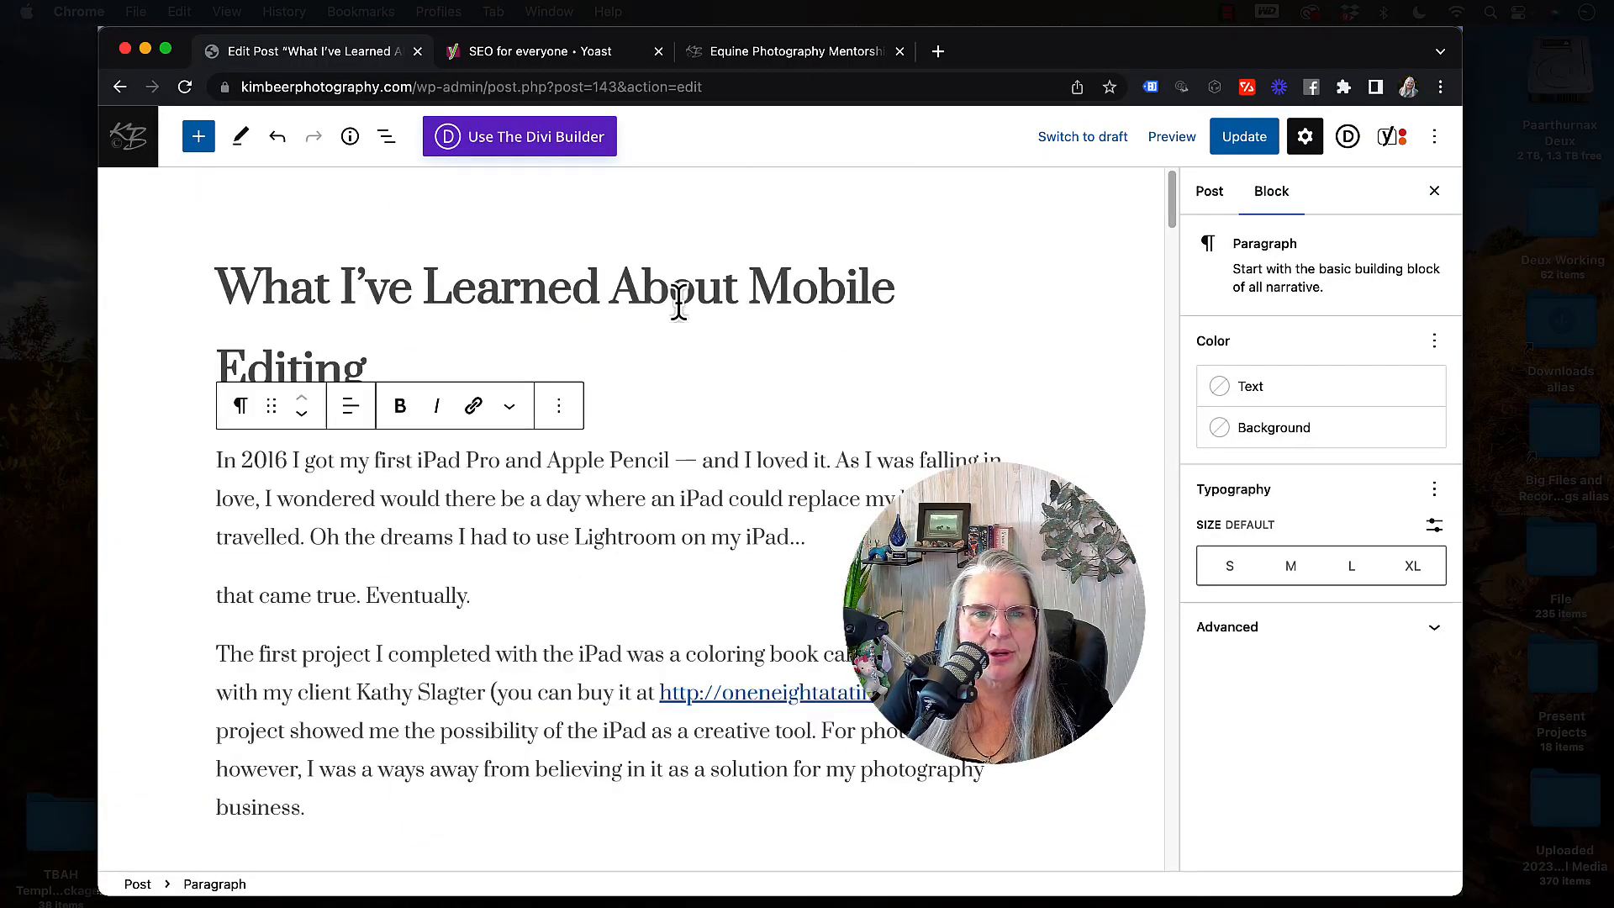
{"action": "left_click", "coordinate": [419, 363]}
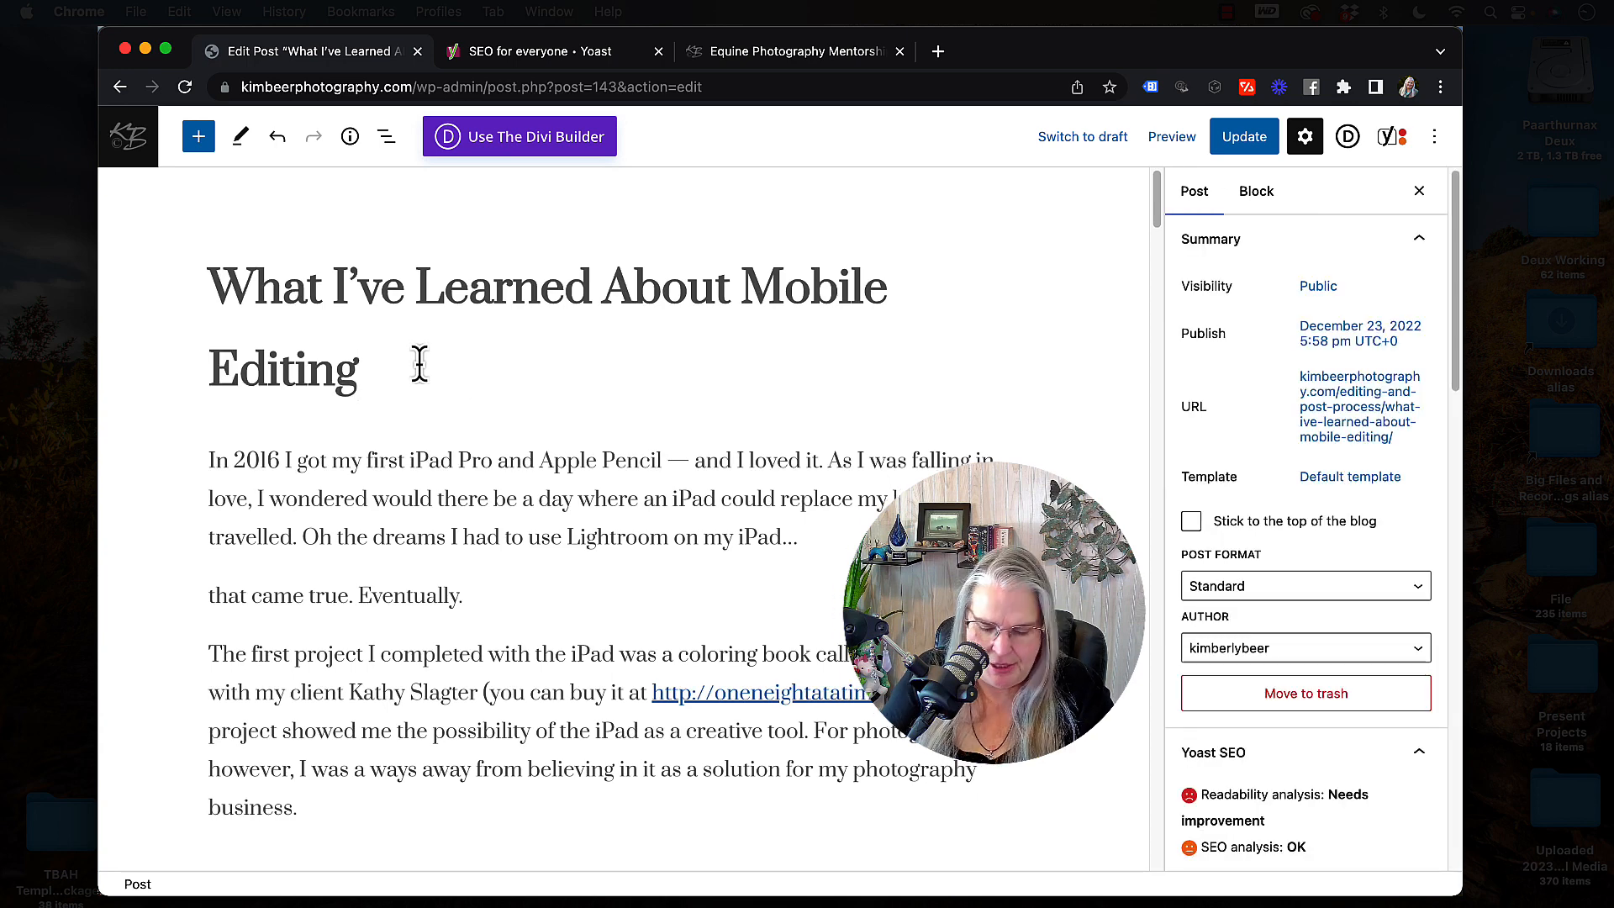
{"action": "type", "text": "and Using "}
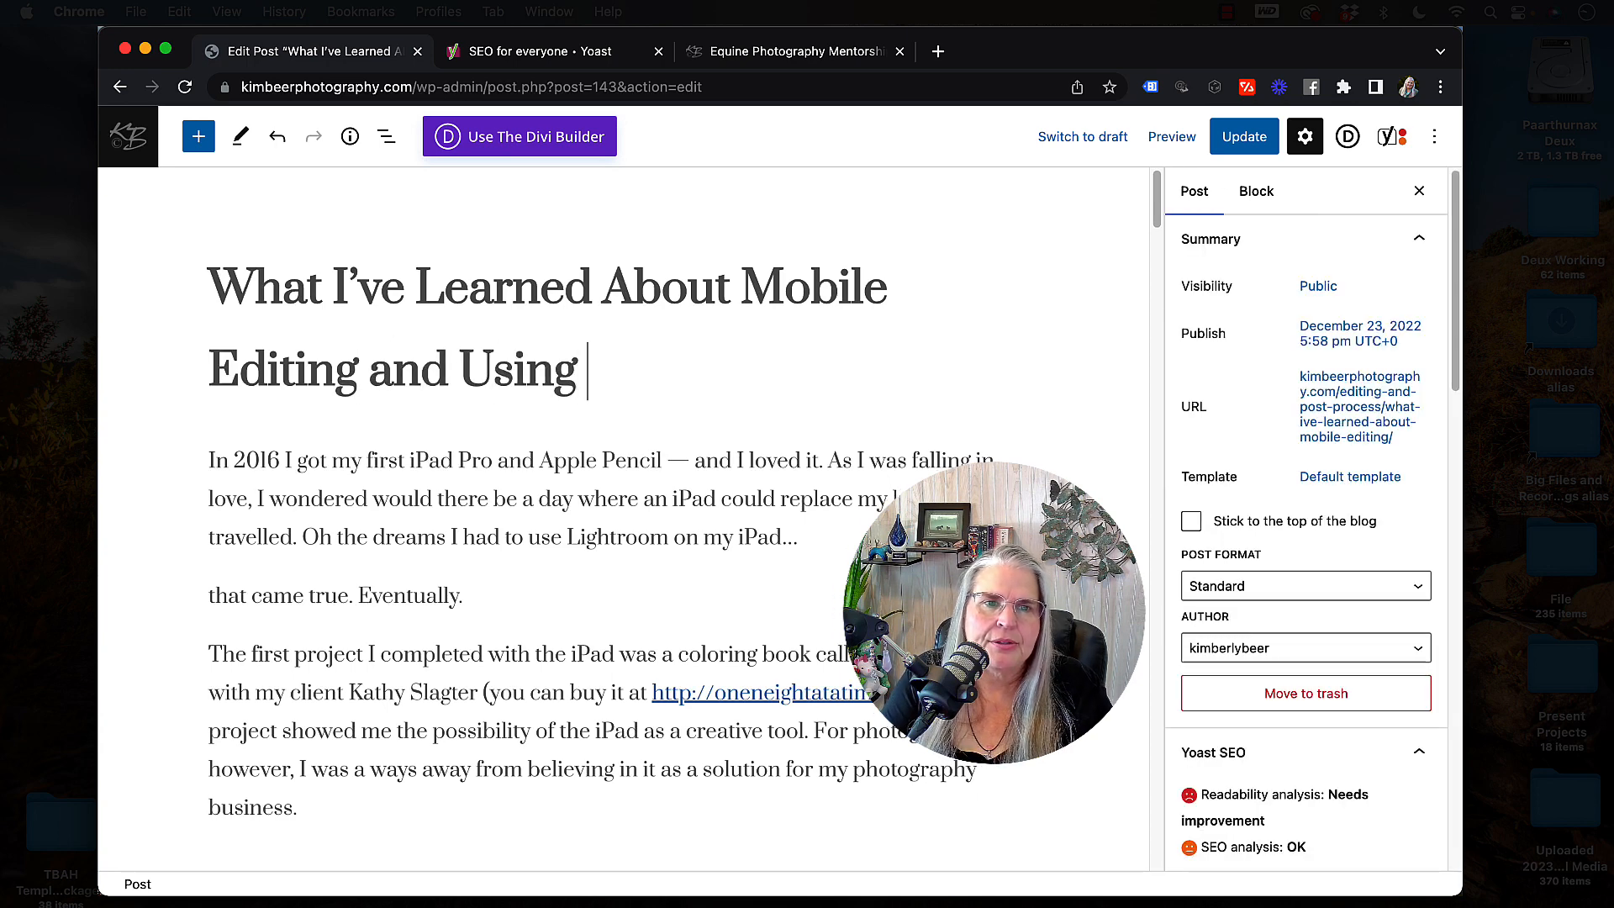
{"action": "type", "text": "Lightroom o"}
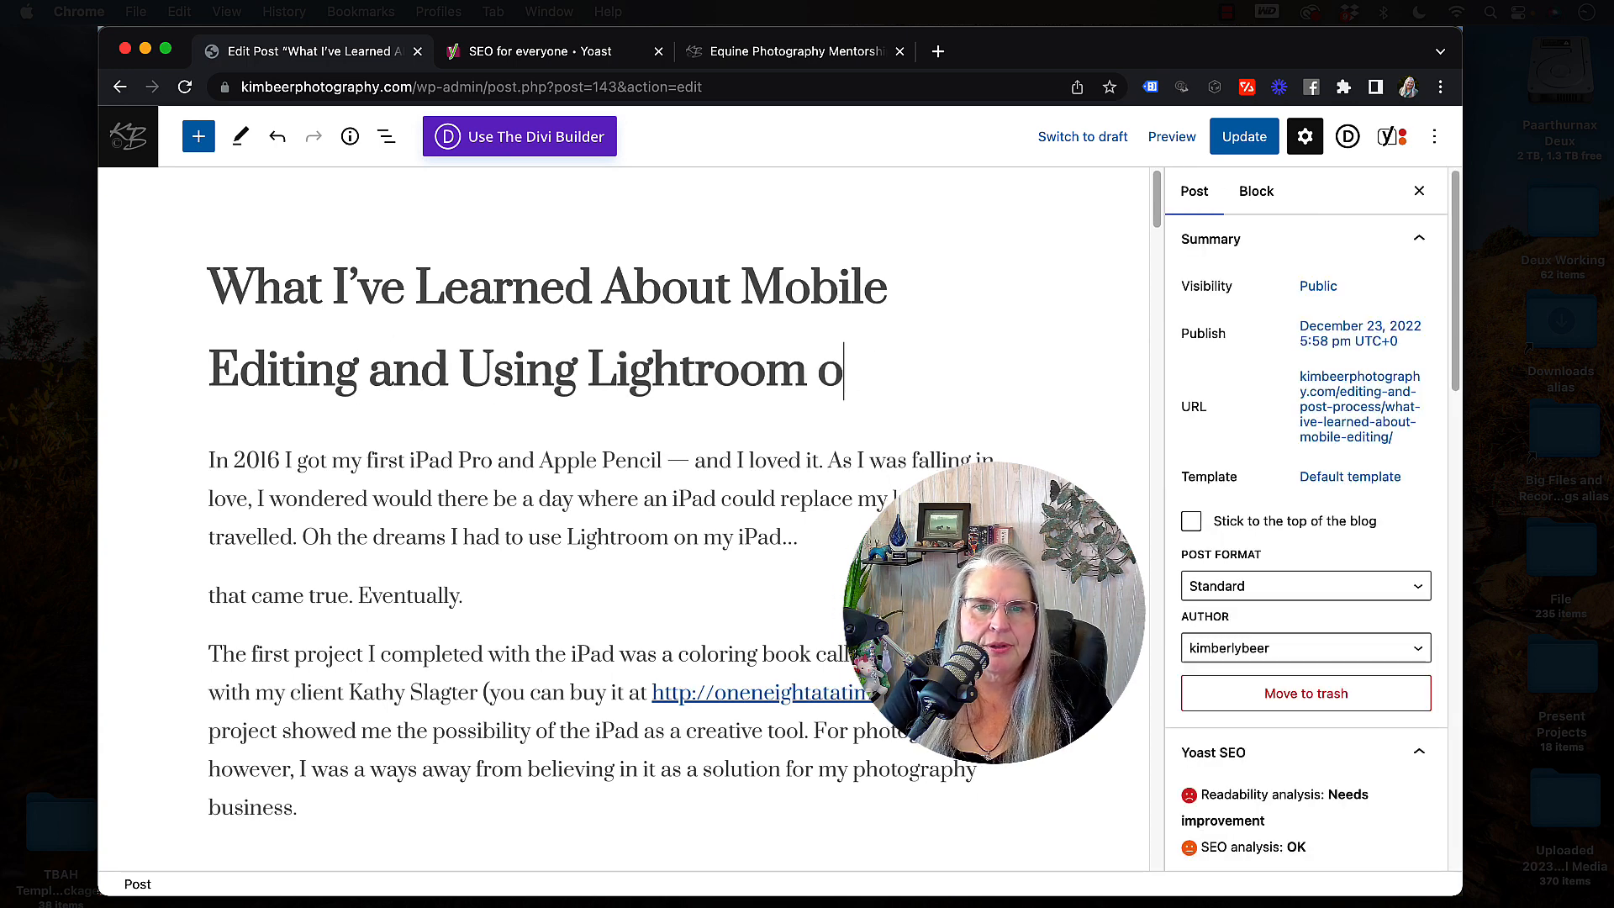
{"action": "type", "text": "n an iPad"}
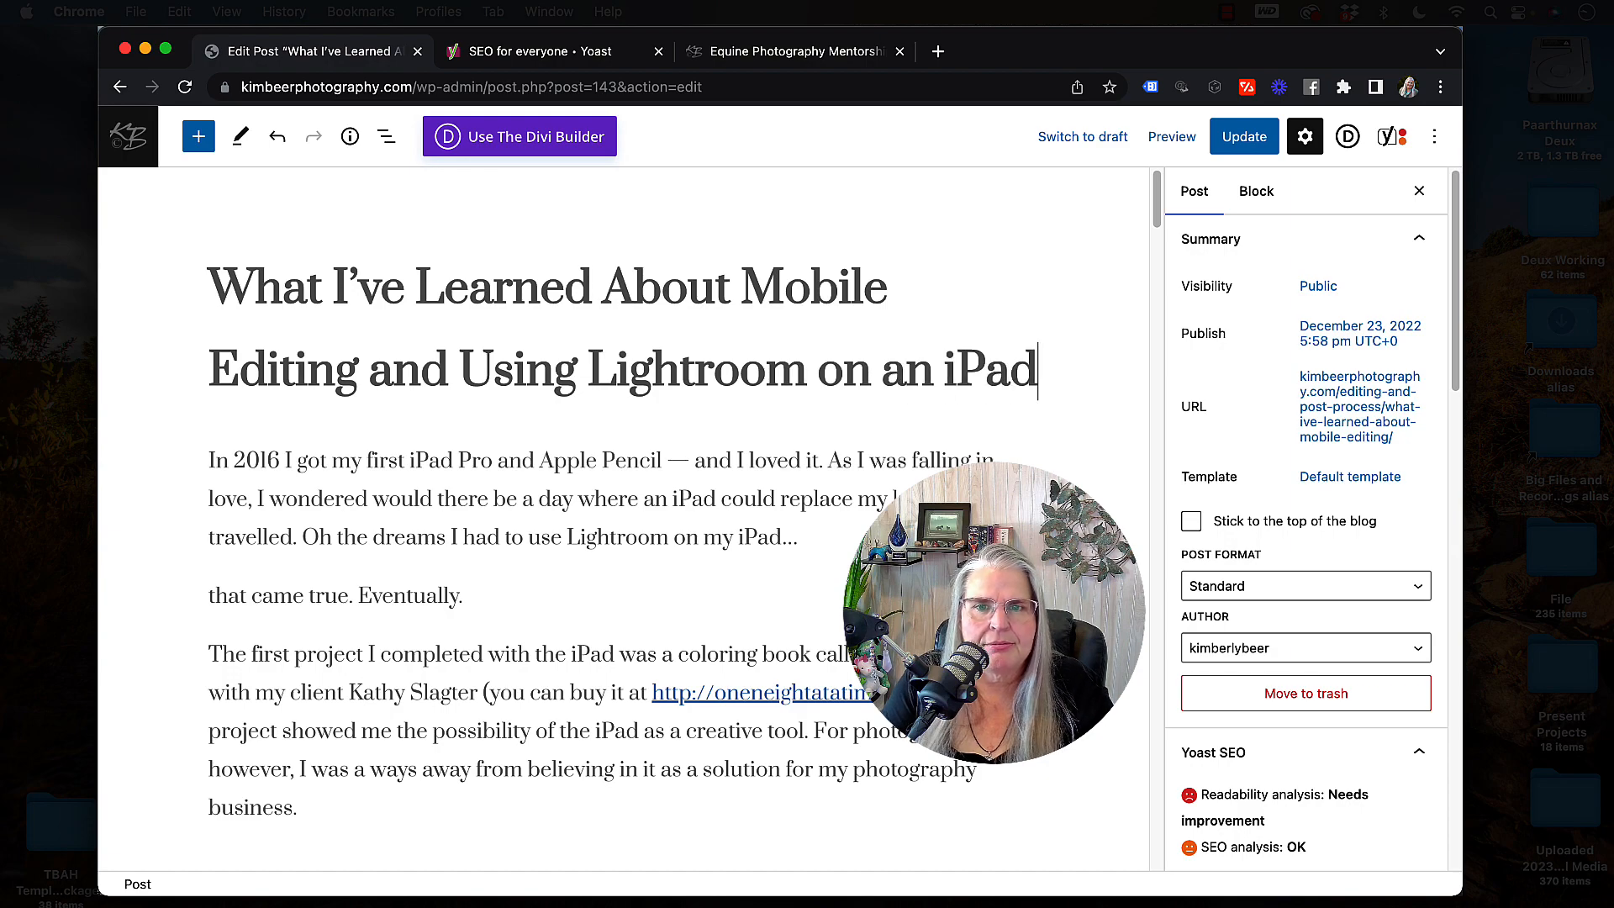
- Add the keyphrase about using Lightroom on an iPad to the end of the sentence introducing the numbered tips
{"action": "scroll", "coordinate": [536, 446], "scroll_direction": "down", "scroll_amount": 7}
{"action": "scroll", "coordinate": [538, 450], "scroll_direction": "down", "scroll_amount": 20}
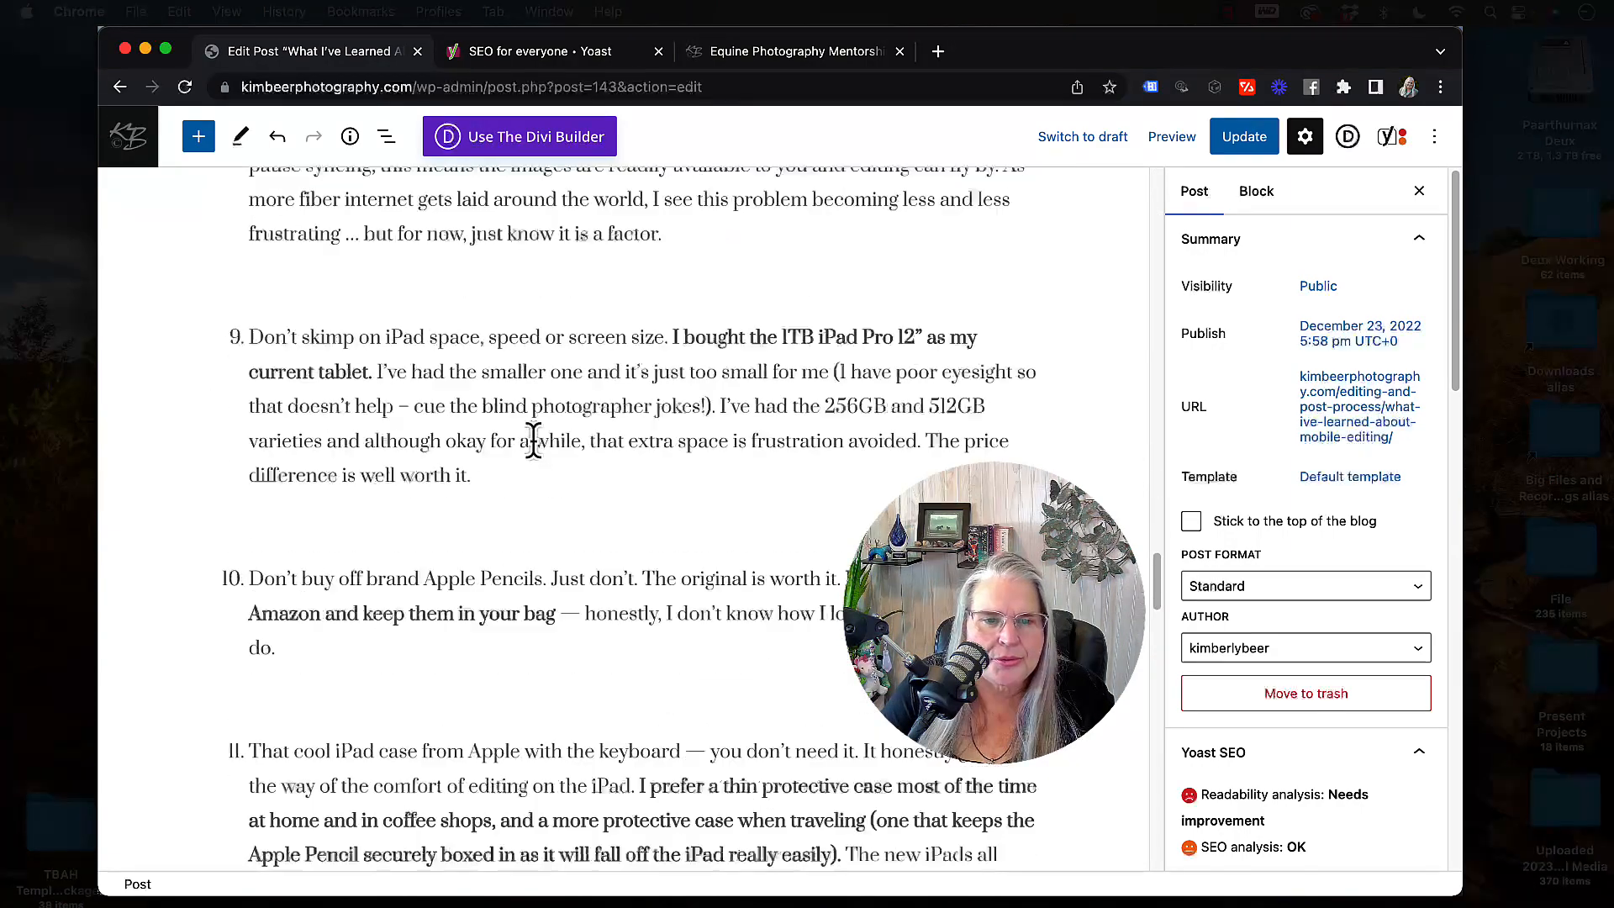
{"action": "scroll", "coordinate": [538, 461], "scroll_direction": "up", "scroll_amount": 5}
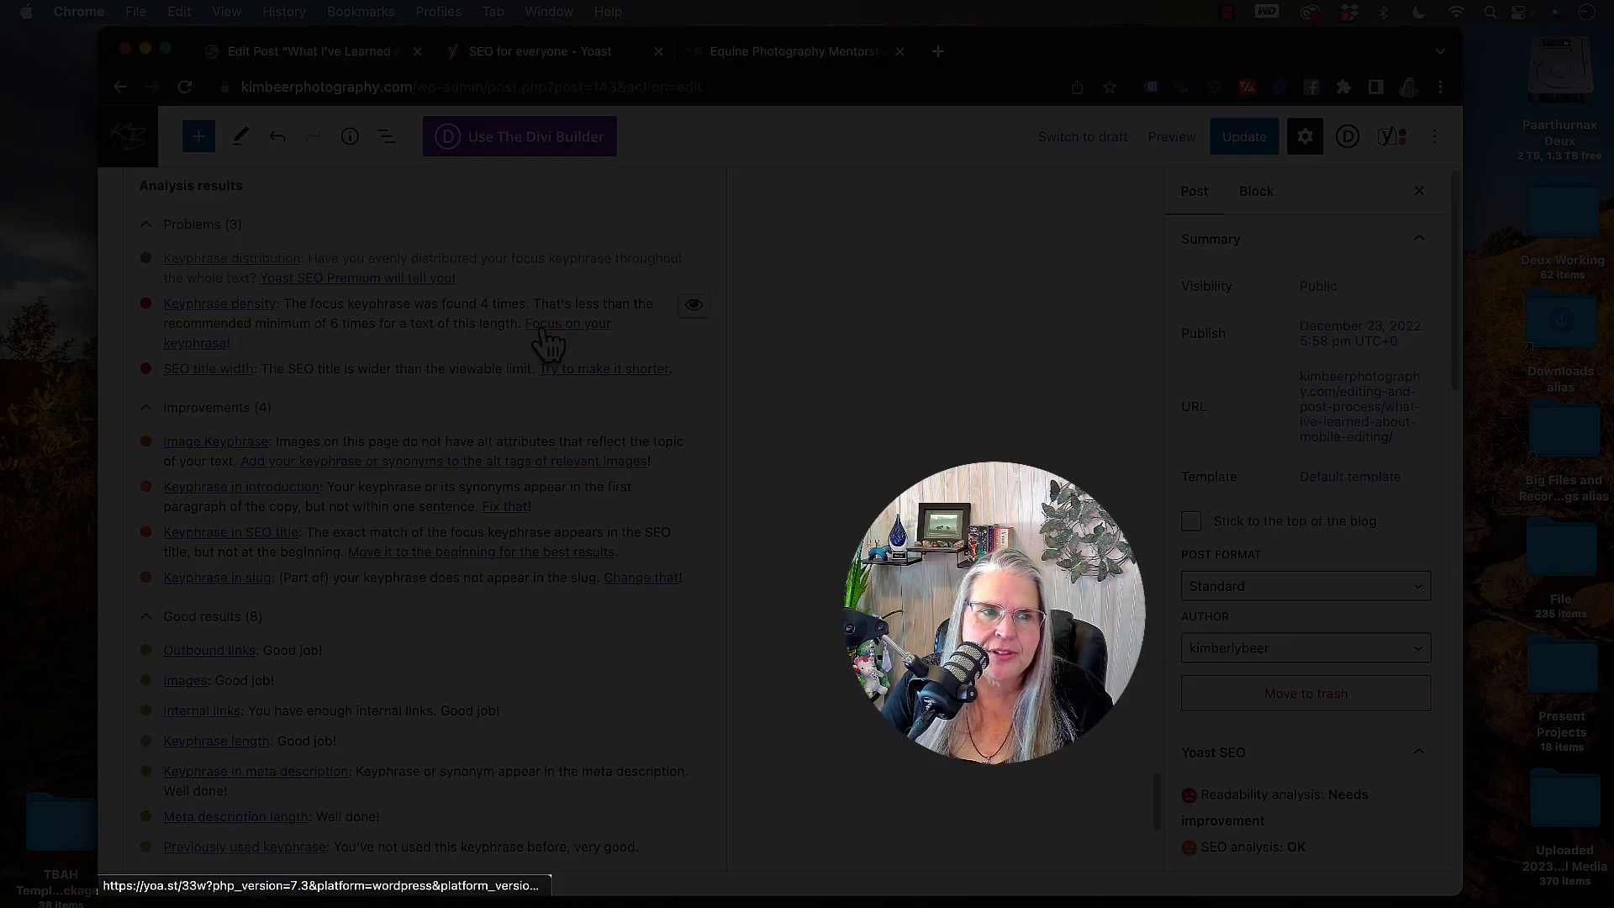
{"action": "scroll", "coordinate": [733, 513], "scroll_direction": "up", "scroll_amount": 15}
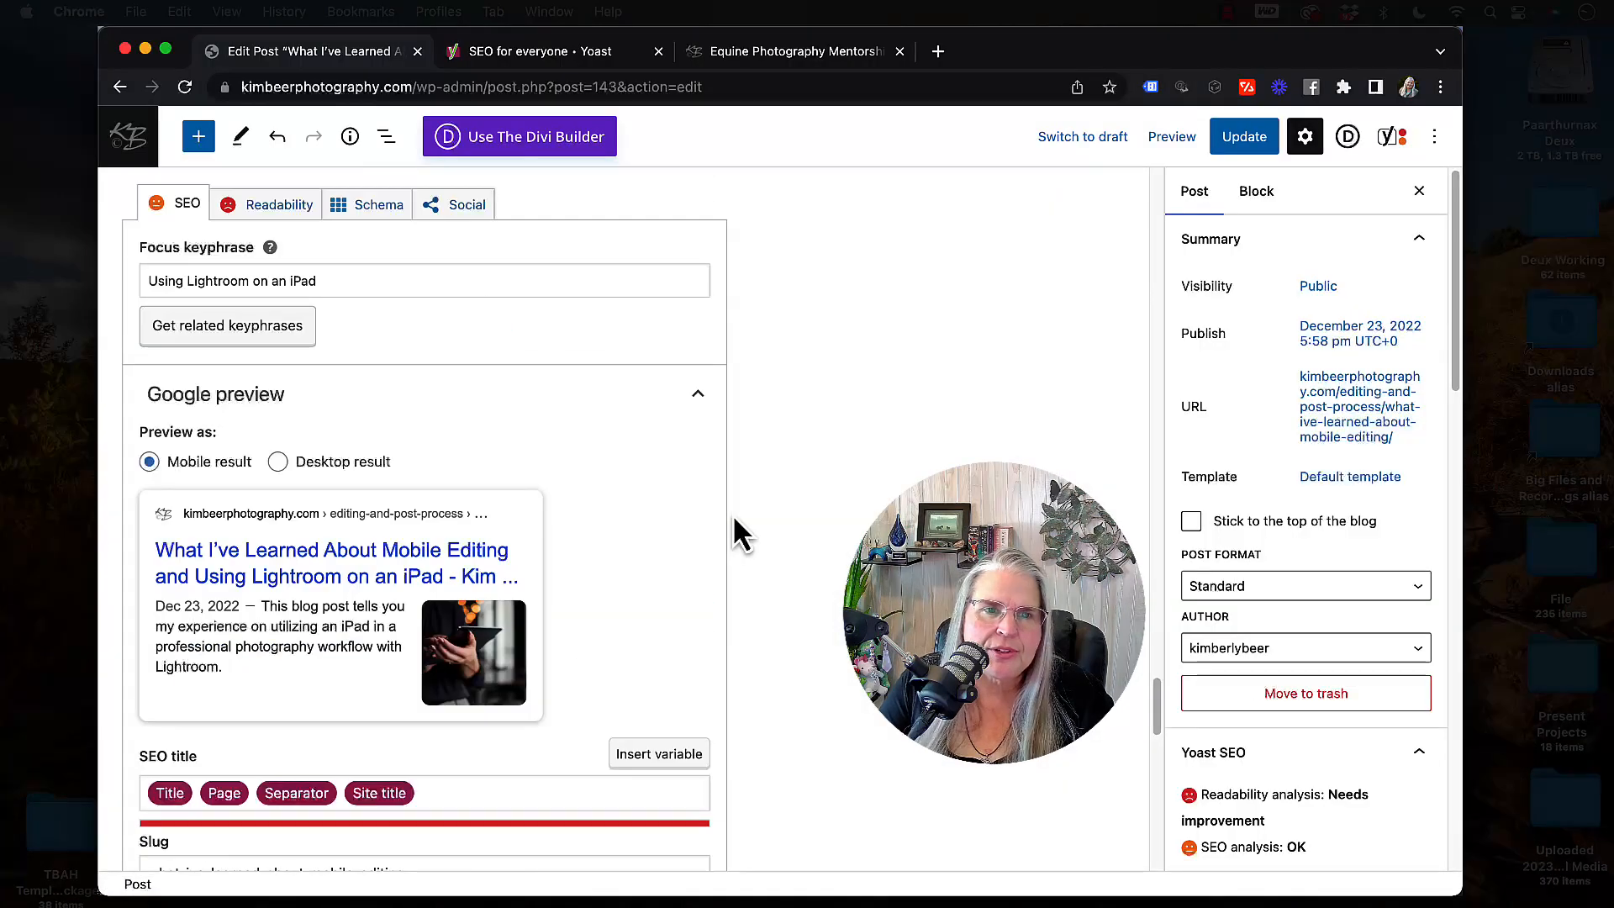
{"action": "scroll", "coordinate": [734, 520], "scroll_direction": "up", "scroll_amount": 20}
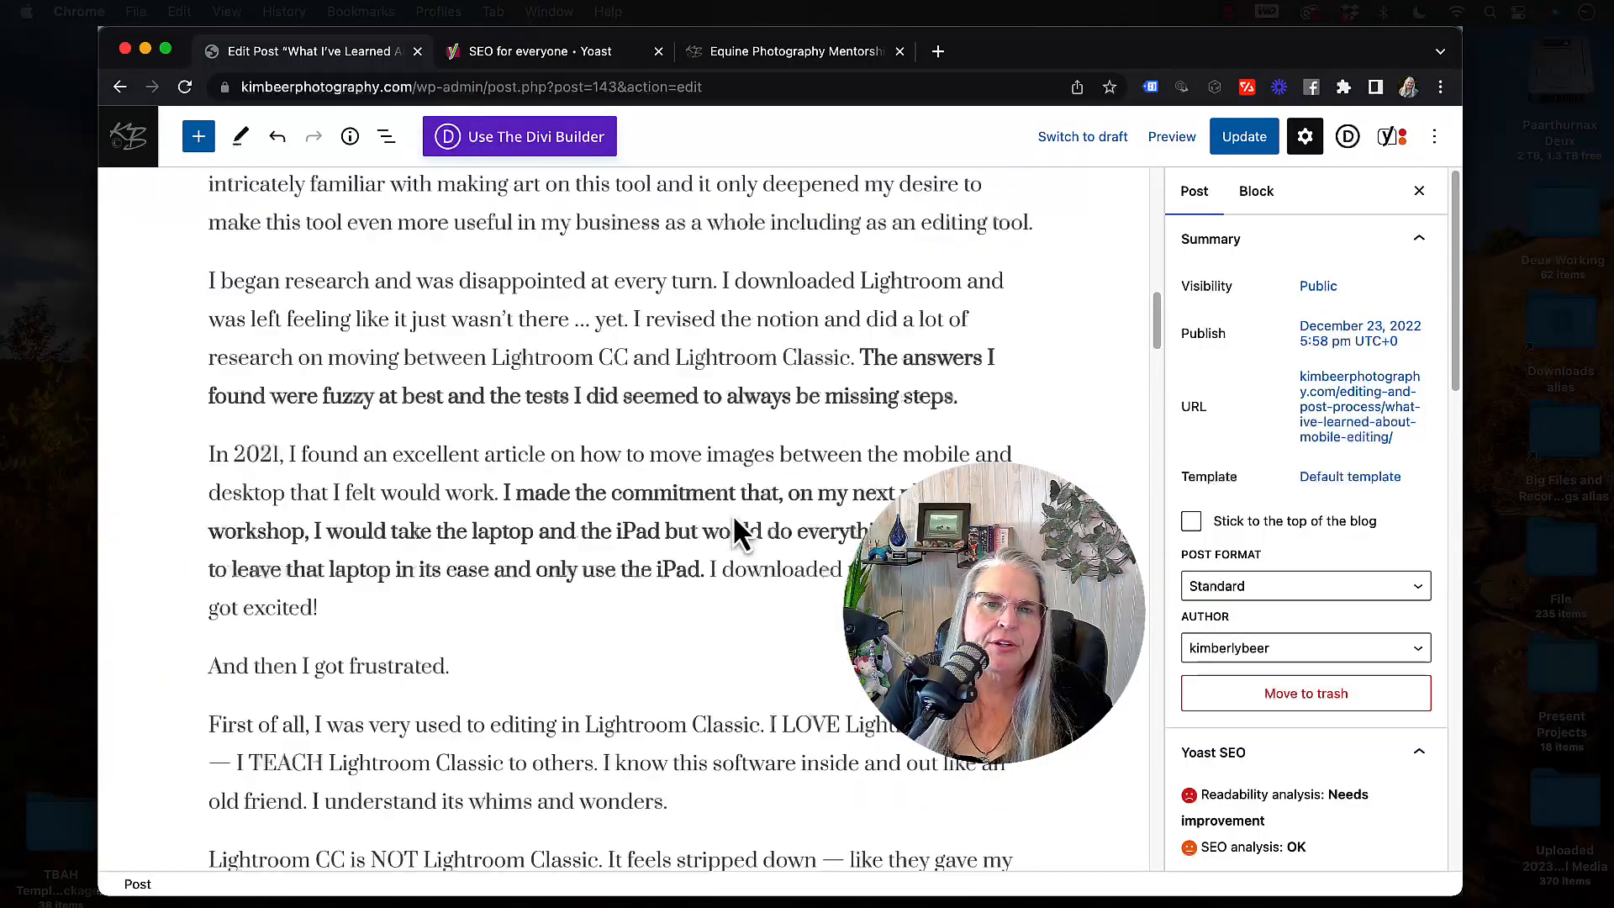
{"action": "scroll", "coordinate": [733, 512], "scroll_direction": "up", "scroll_amount": 5}
{"action": "scroll", "coordinate": [733, 513], "scroll_direction": "down", "scroll_amount": 12}
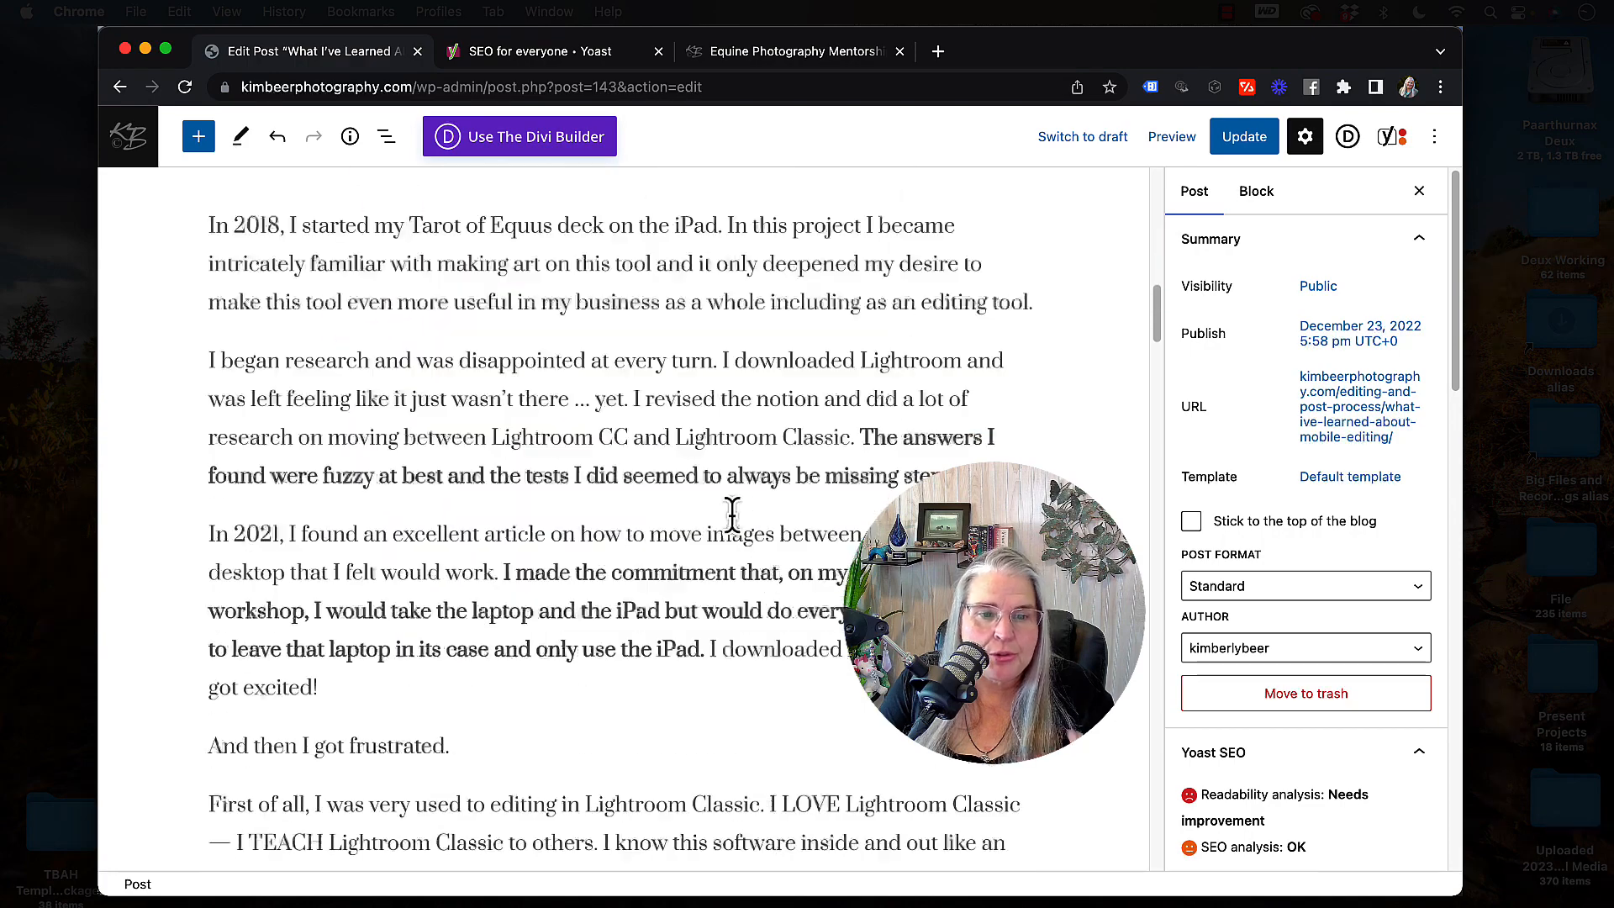
{"action": "scroll", "coordinate": [733, 513], "scroll_direction": "down", "scroll_amount": 10}
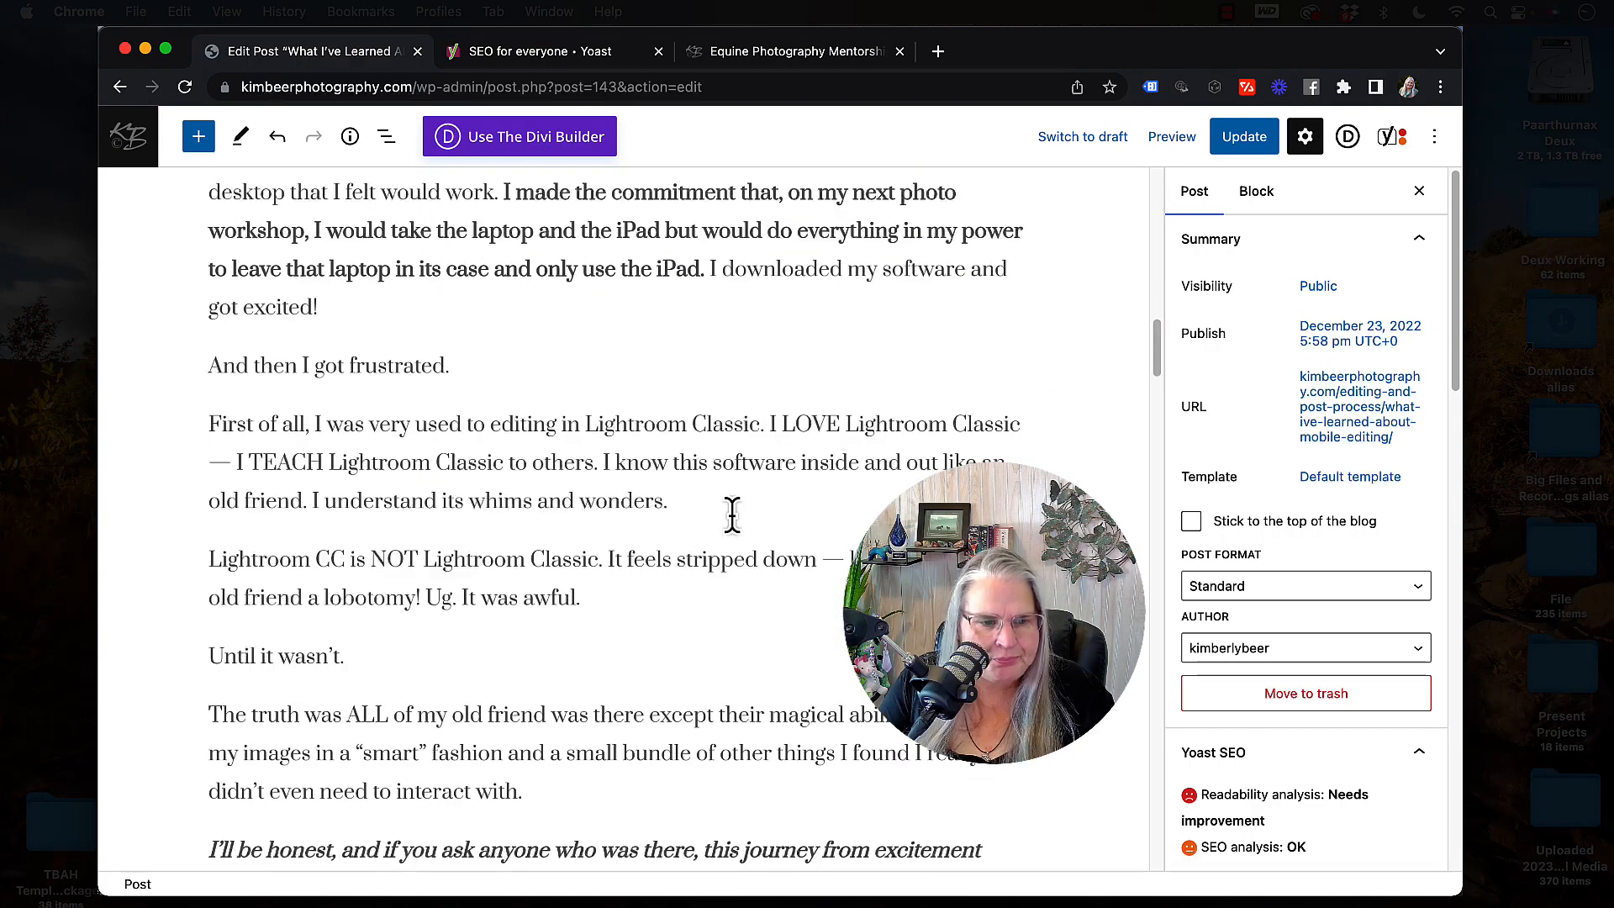
{"action": "scroll", "coordinate": [732, 515], "scroll_direction": "down", "scroll_amount": 1}
{"action": "scroll", "coordinate": [732, 515], "scroll_direction": "down", "scroll_amount": 4}
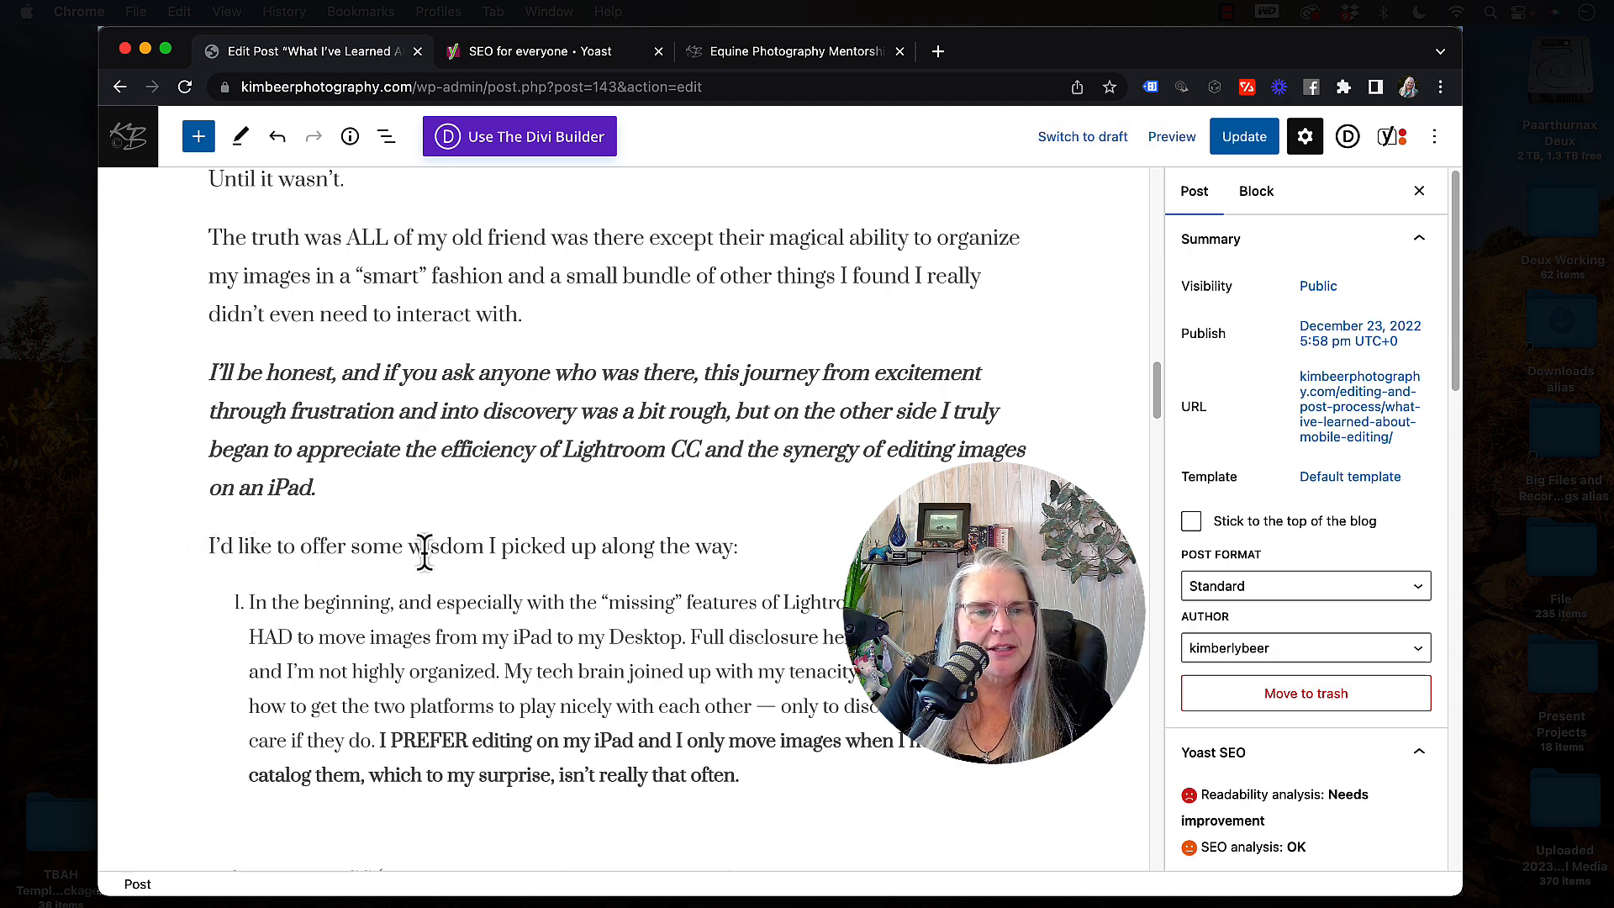
{"action": "left_click", "coordinate": [733, 548]}
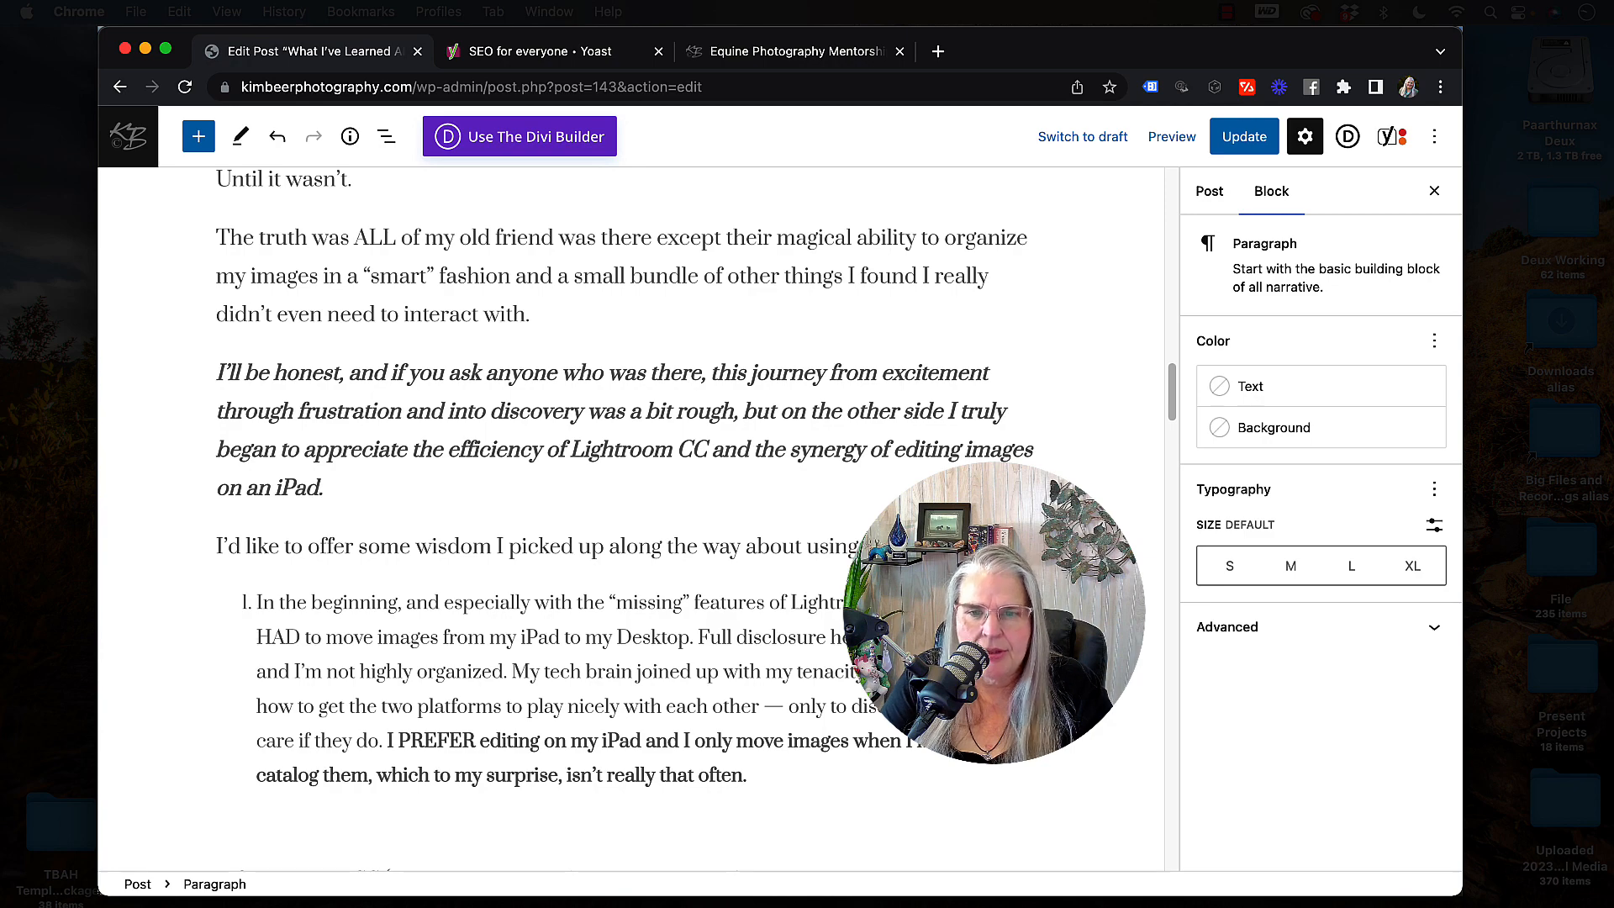
{"action": "type", "text": "Pad:"}
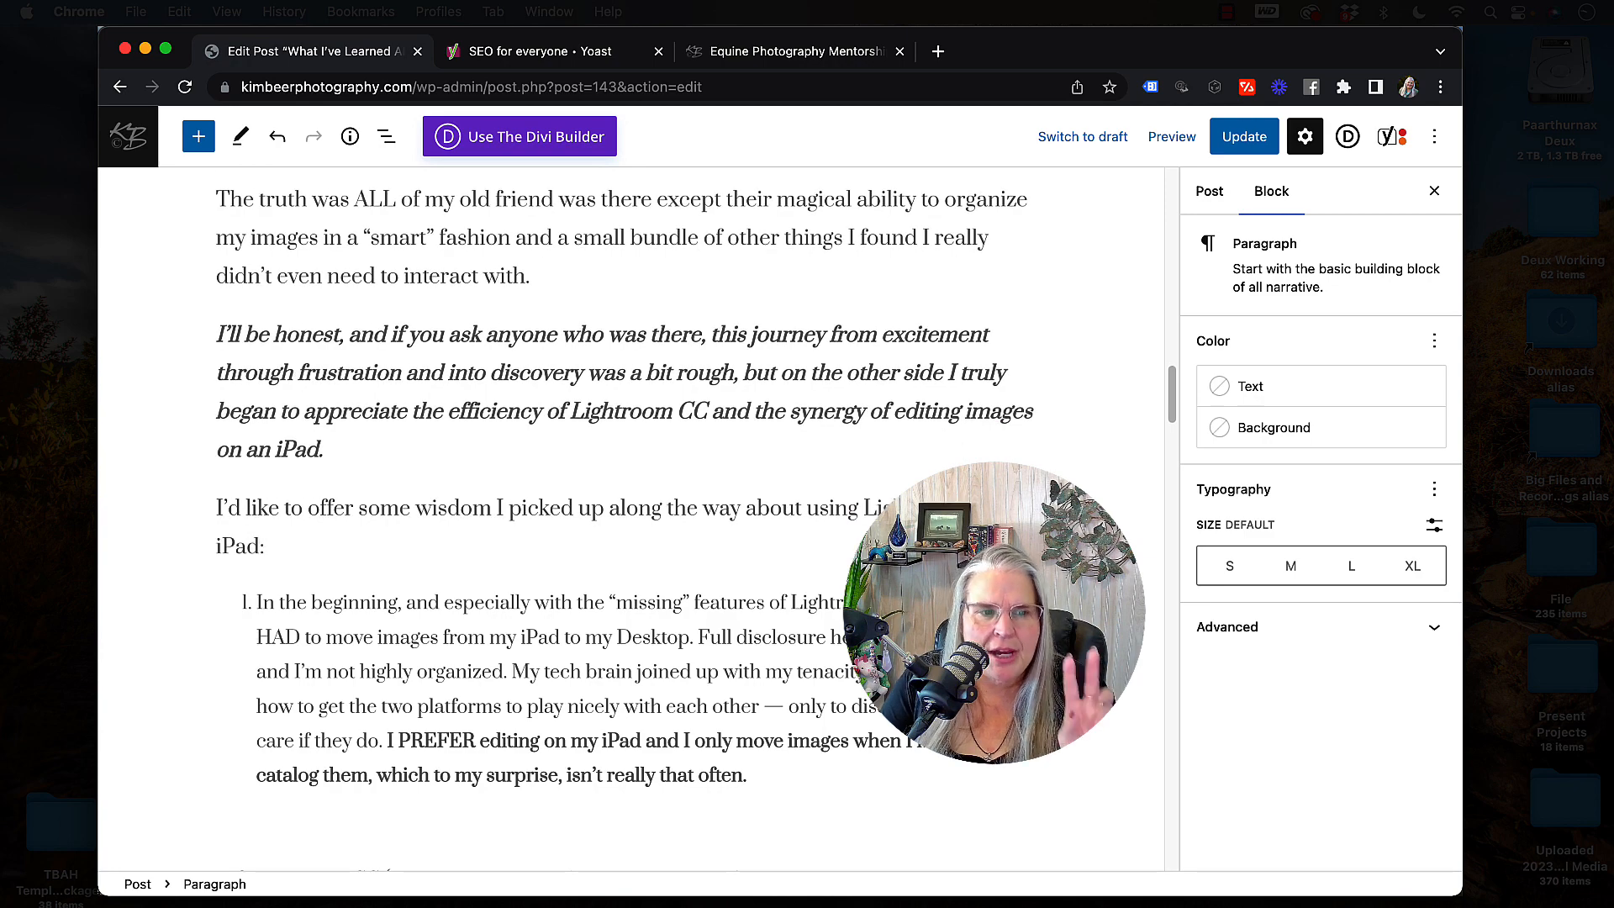
{"action": "scroll", "coordinate": [881, 721], "scroll_direction": "down", "scroll_amount": 20}
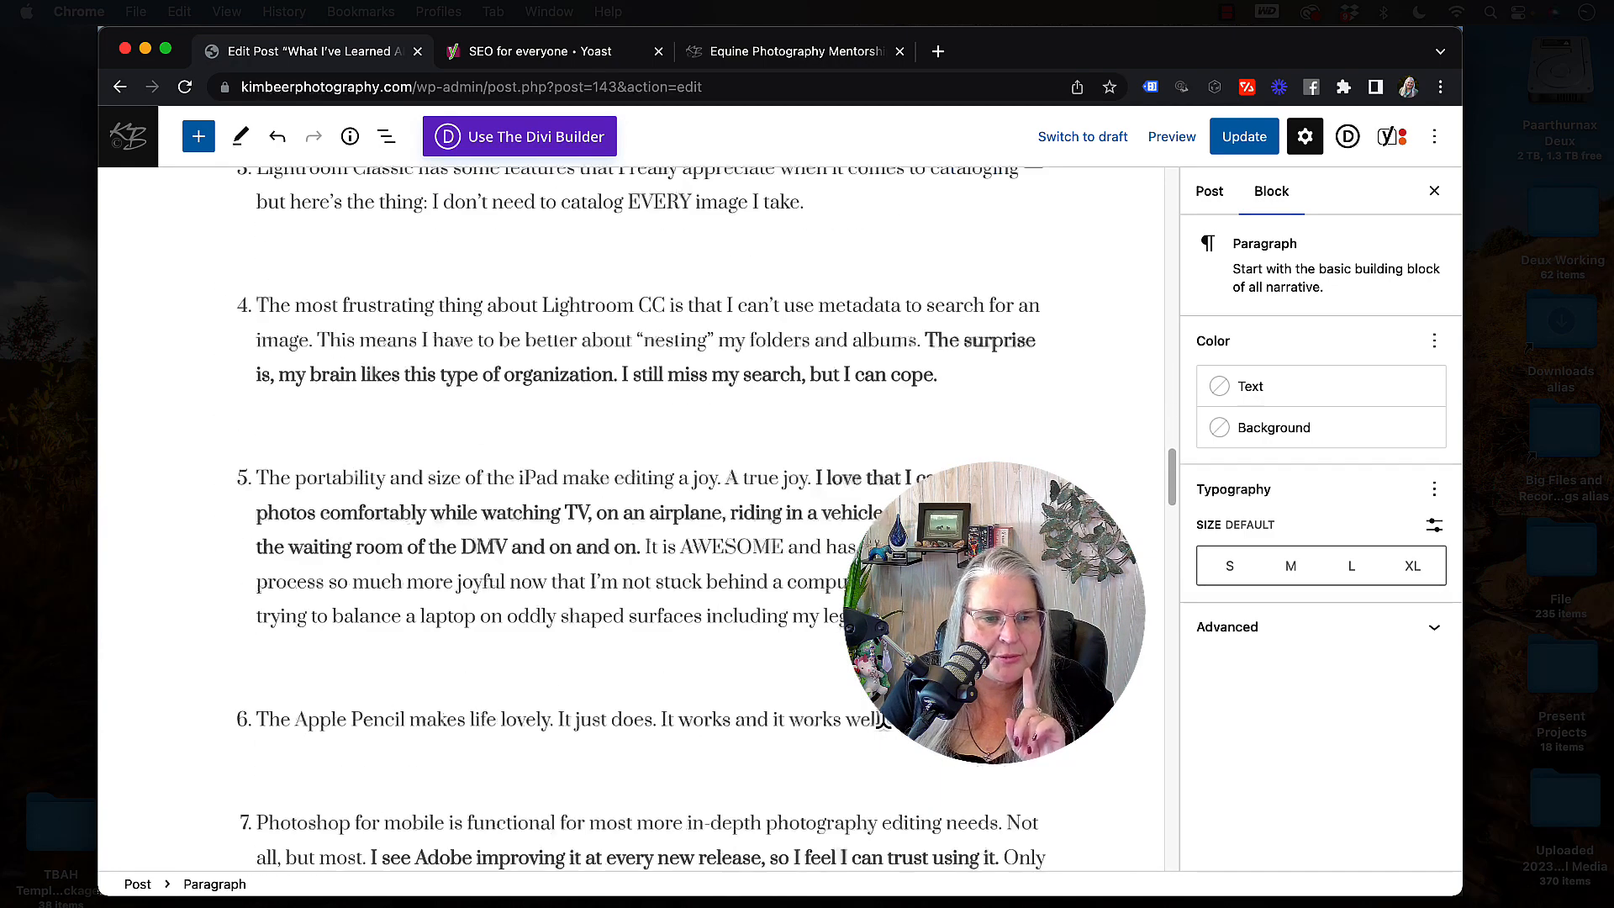
{"action": "scroll", "coordinate": [881, 721], "scroll_direction": "down", "scroll_amount": 15}
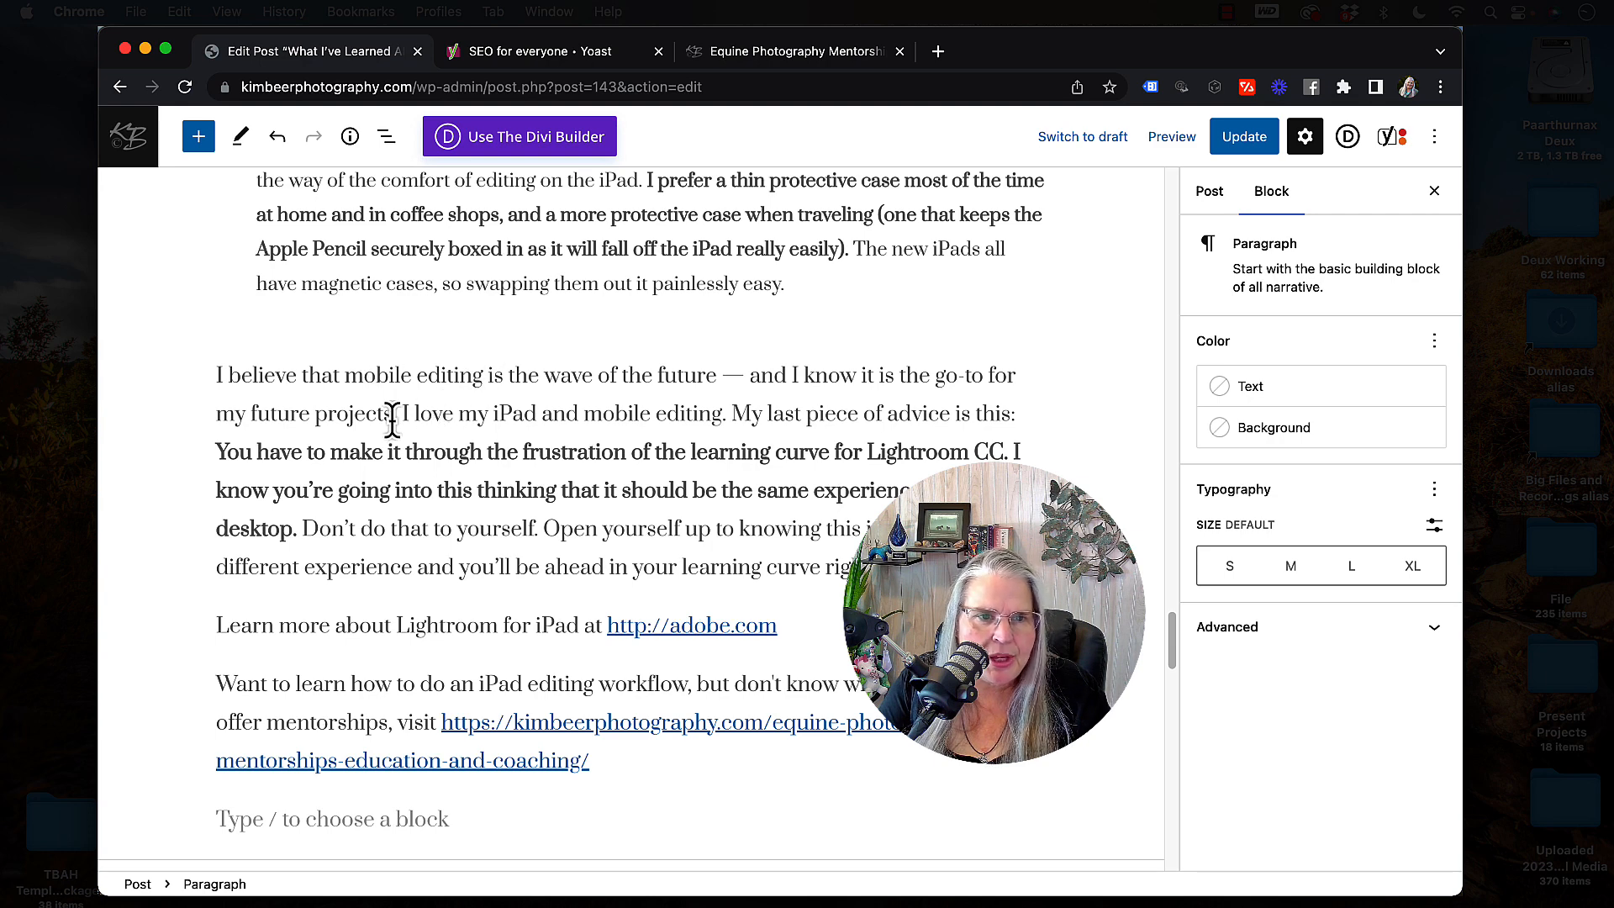
{"action": "left_click", "coordinate": [542, 414]}
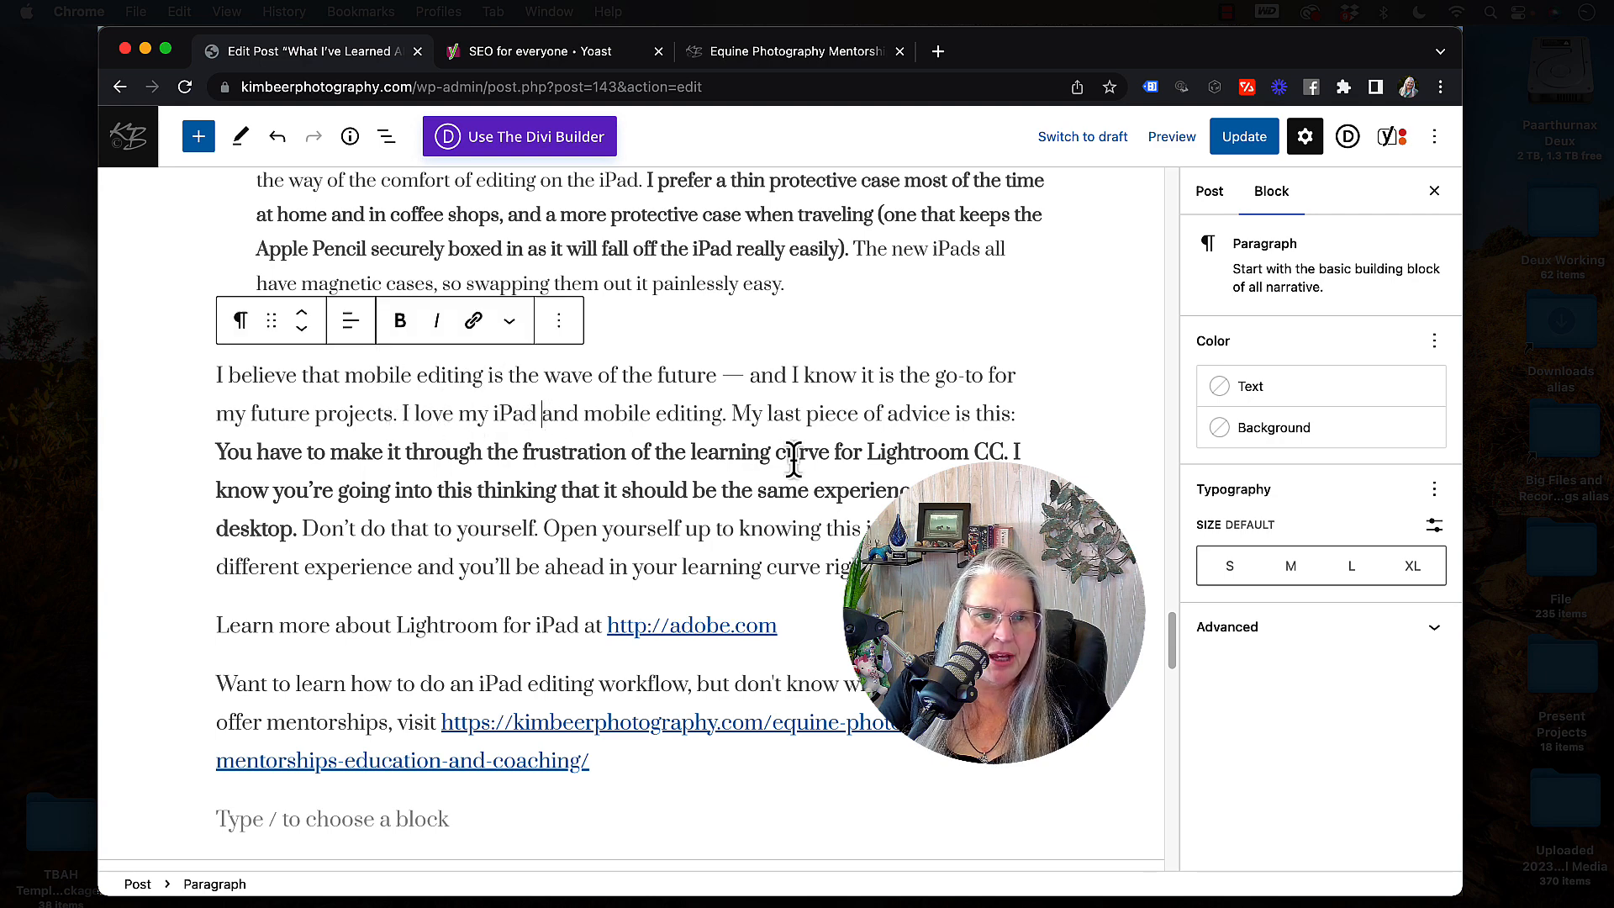
{"action": "type", "text": "and usin"}
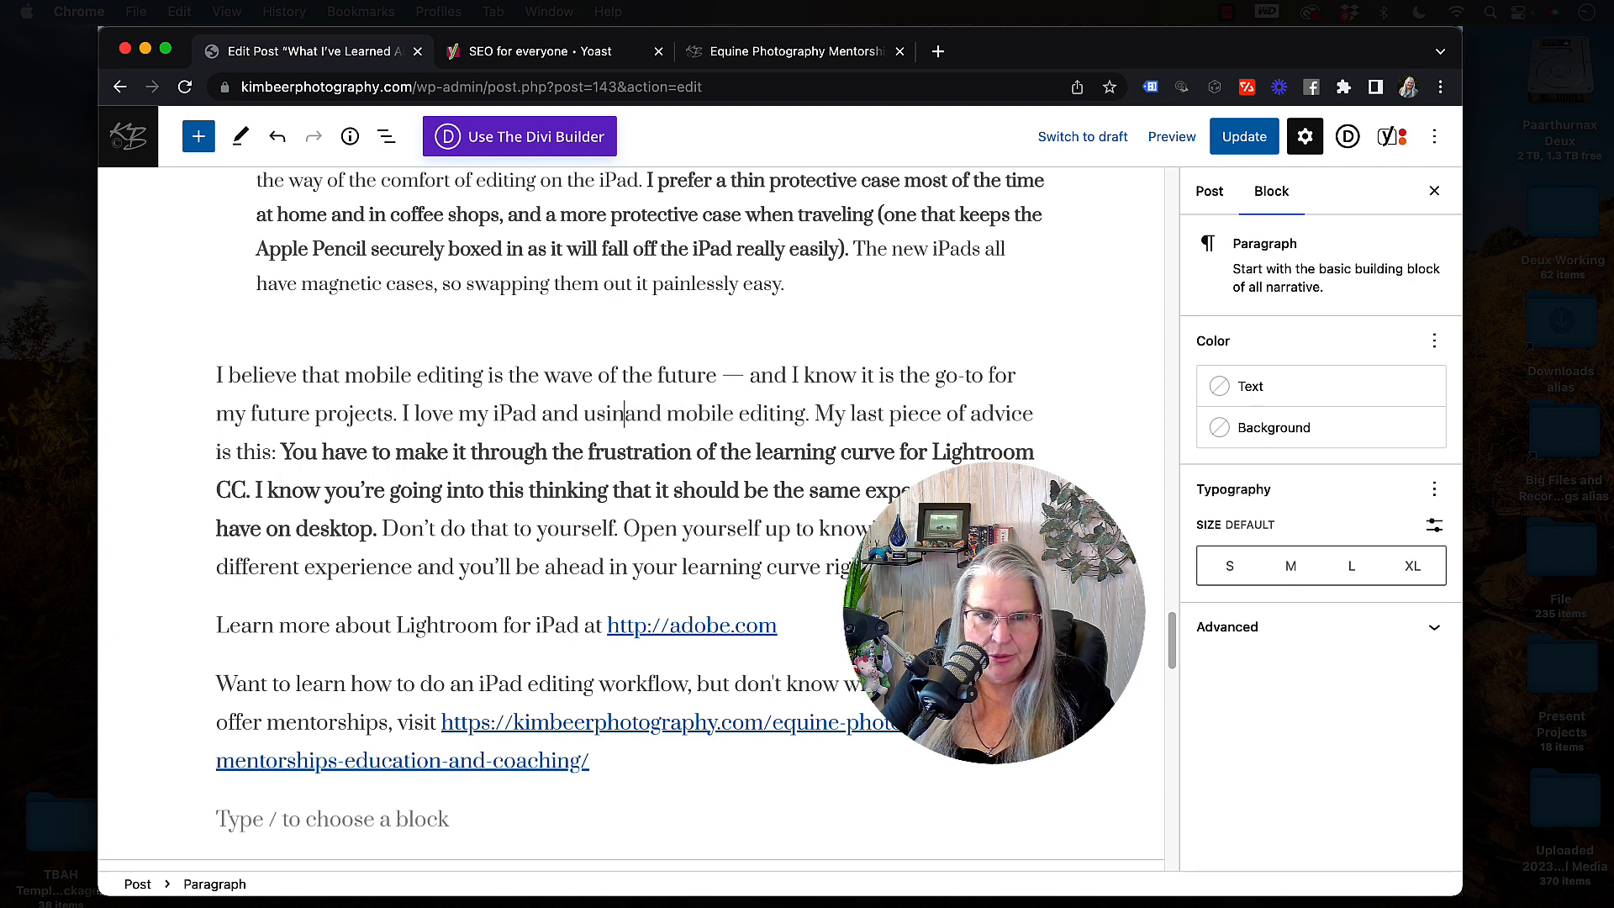
{"action": "key", "text": "BackSpace"}
{"action": "key", "text": "BackSpace"}
{"action": "key", "text": "BackSpace"}
{"action": "key", "text": "BackSpace"}
{"action": "key", "text": "BackSpace"}
{"action": "key", "text": "BackSpace"}
{"action": "key", "text": "BackSpace"}
{"action": "key", "text": "BackSpace"}
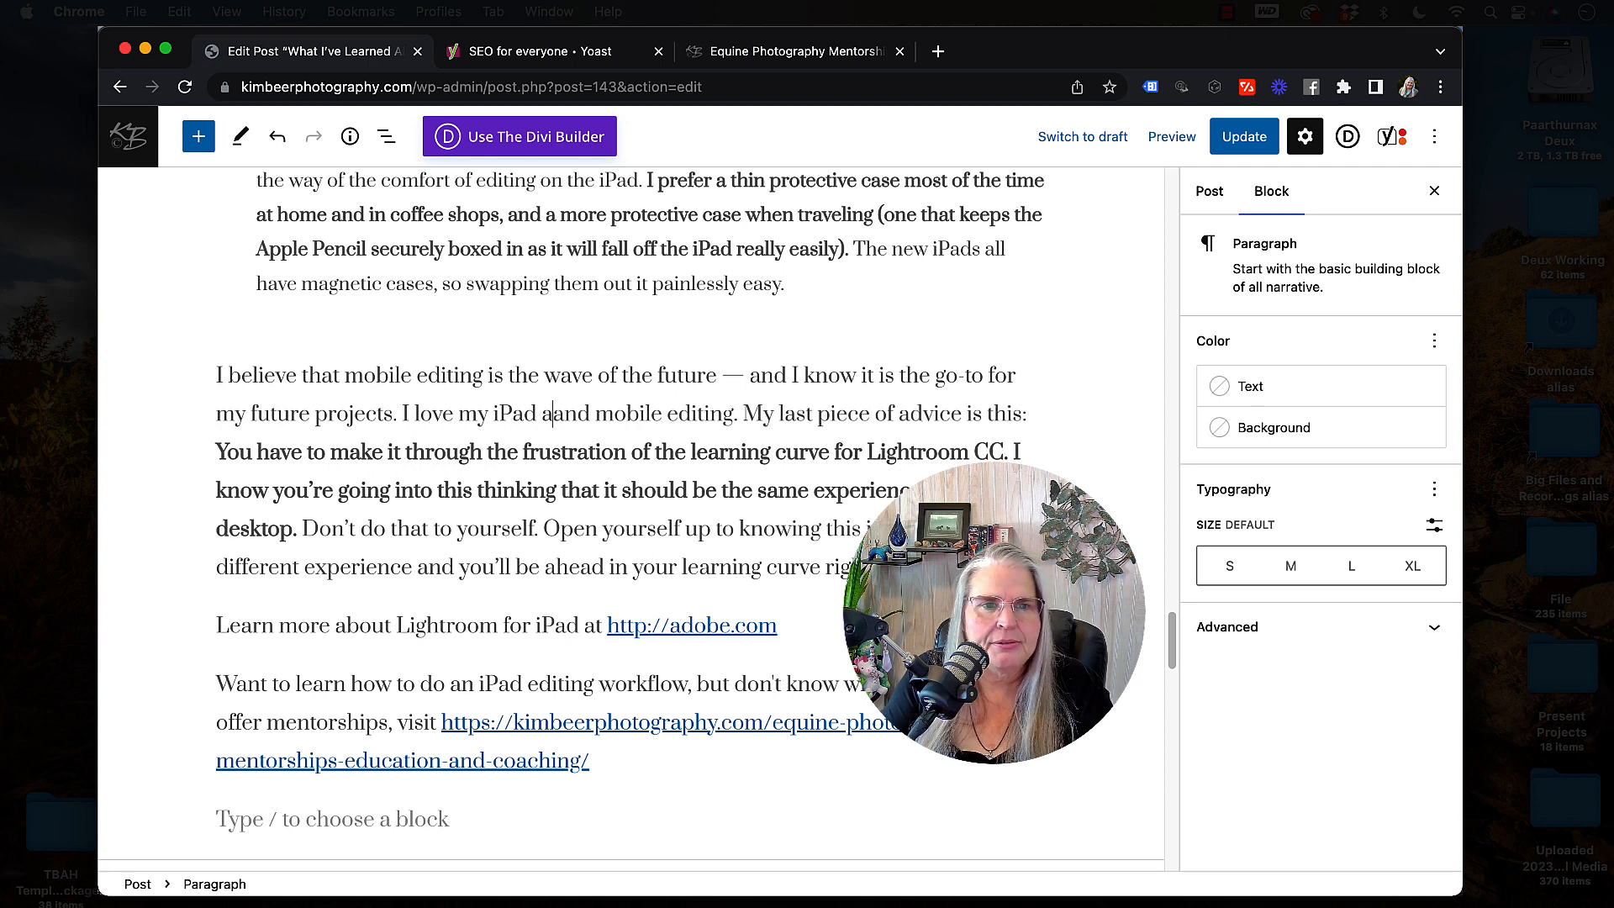
- Reword the concluding paragraph's sentence about loving the iPad to read "I love using Lightroom on my iPad and mobile editing."
{"action": "left_click", "coordinate": [478, 416]}
{"action": "key", "text": "BackSpace"}
{"action": "key", "text": "BackSpace"}
{"action": "type", "text": "using Light"}
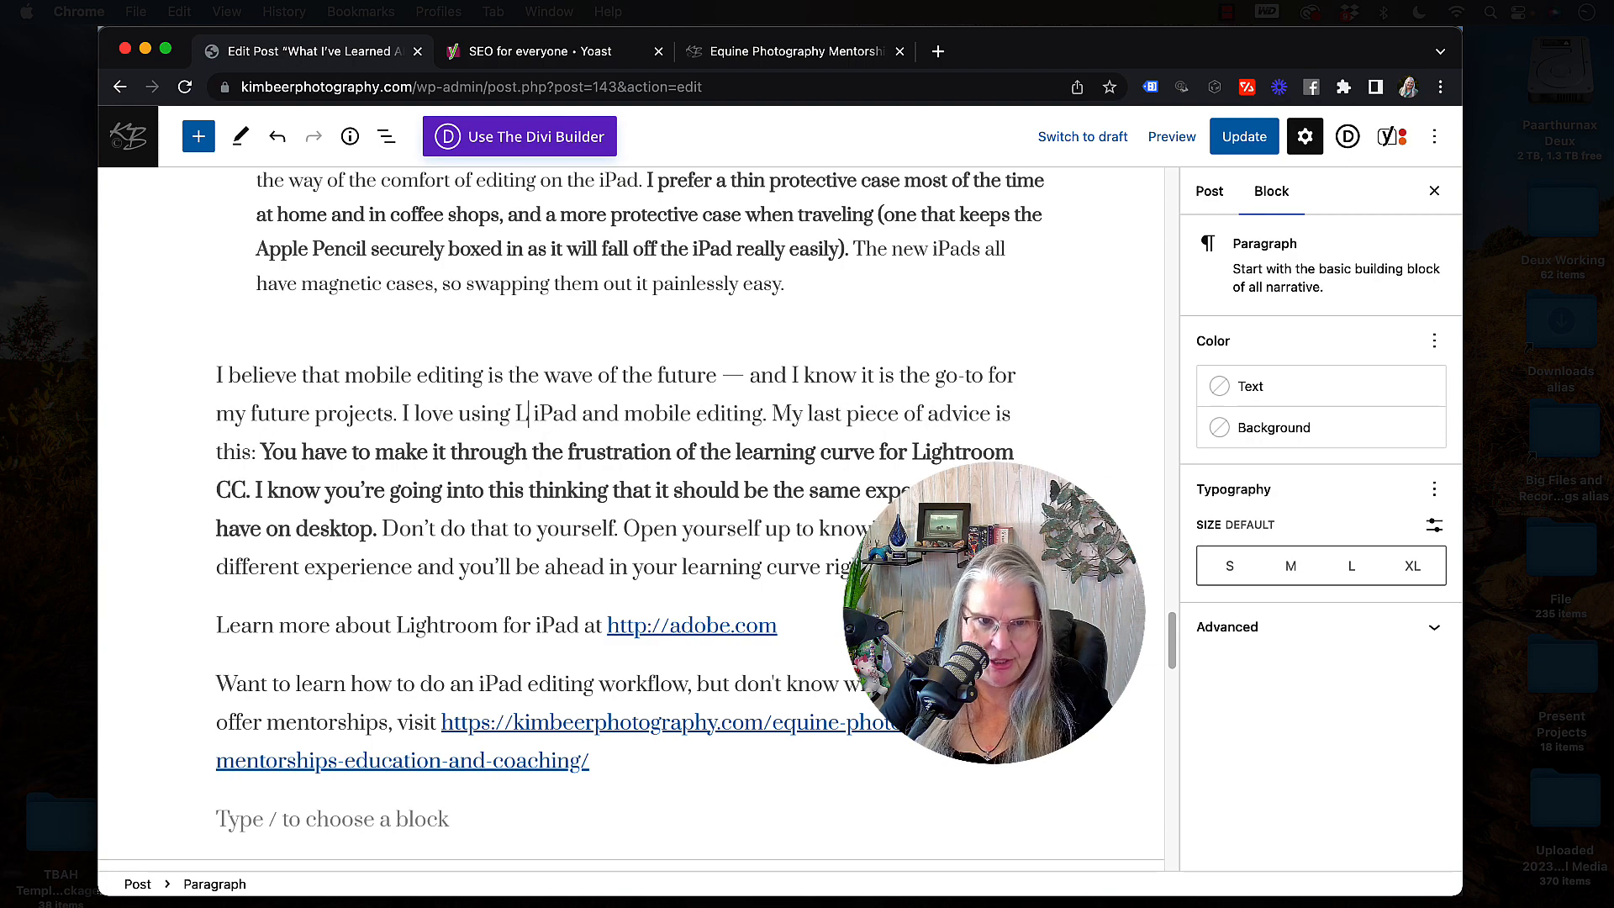
{"action": "type", "text": "room on my"}
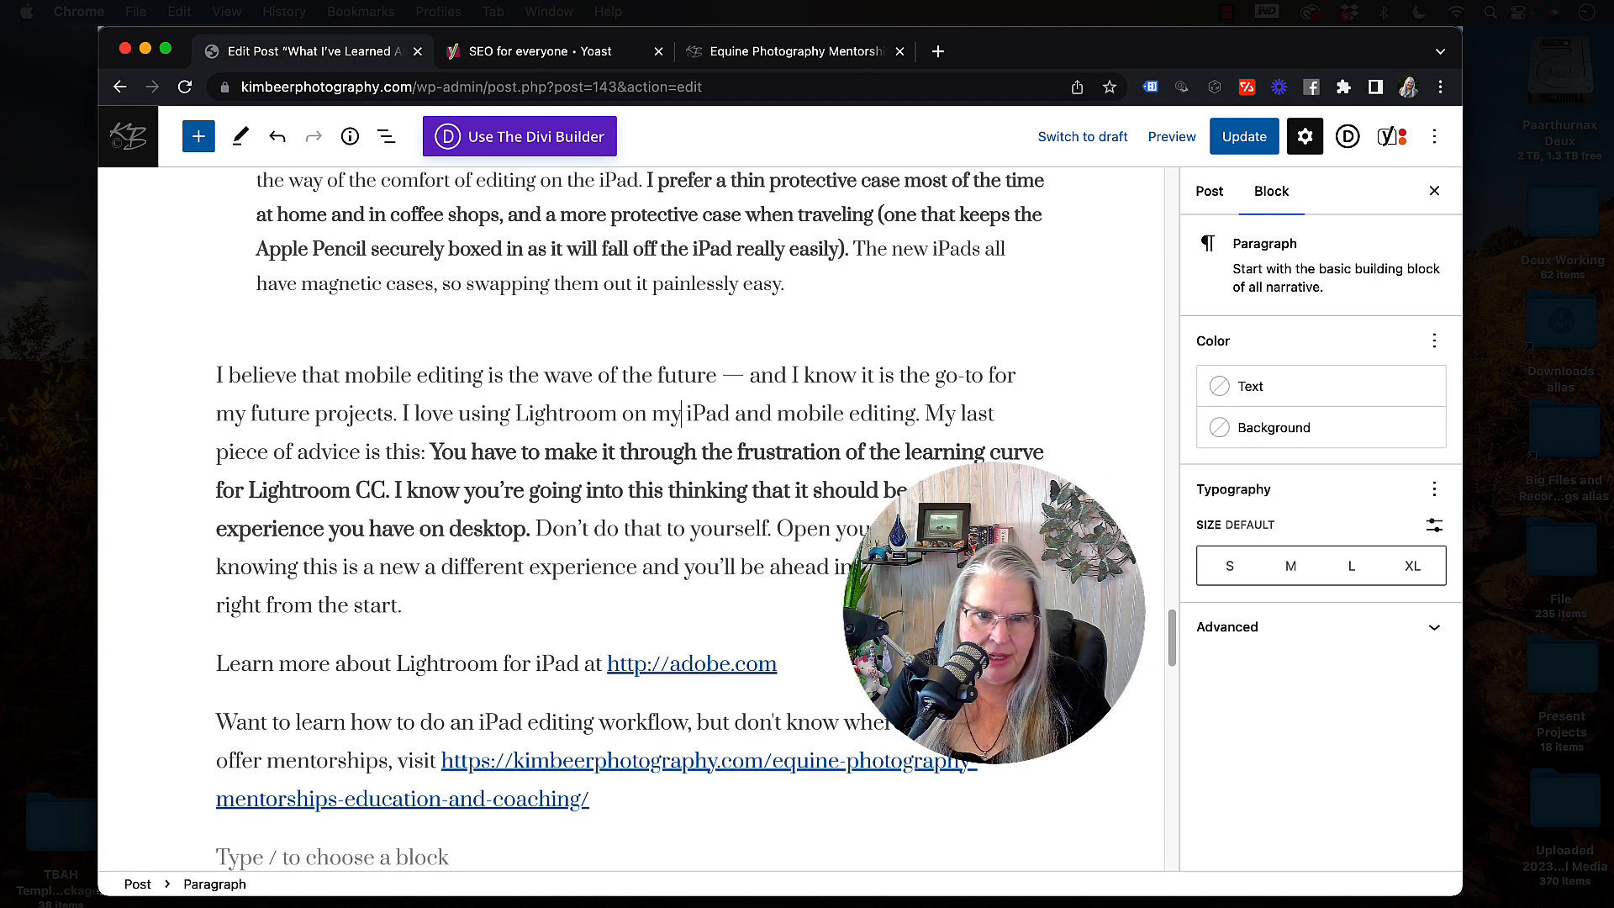
- Review the Yoast SEO analysis results and the Google preview, and save the changes to the published post
{"action": "scroll", "coordinate": [588, 602], "scroll_direction": "down", "scroll_amount": 15}
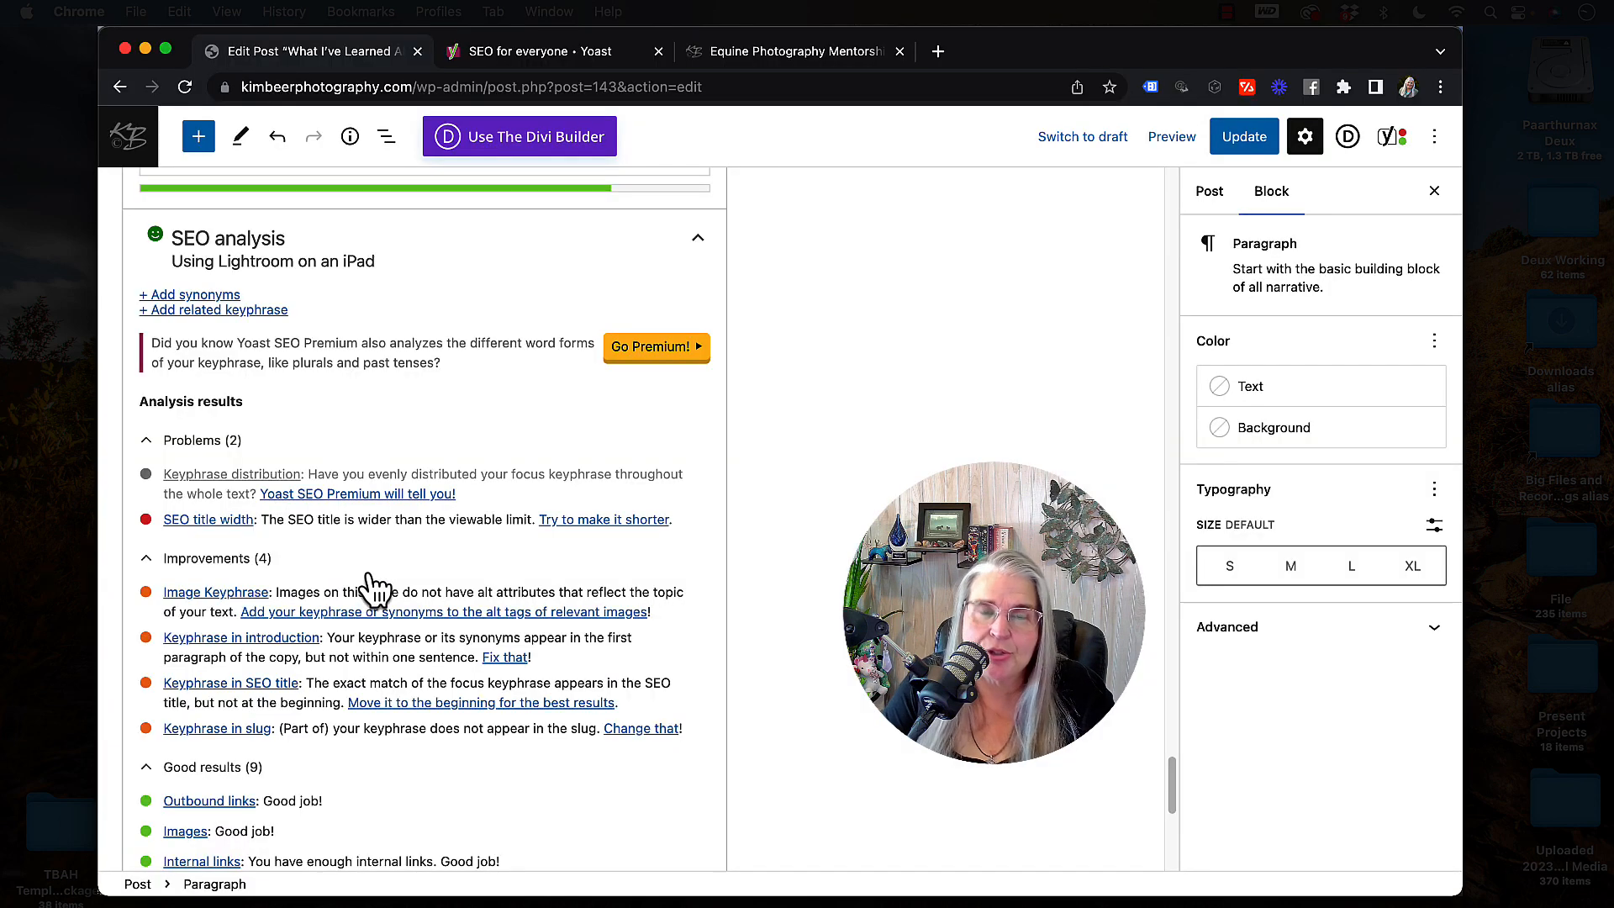
{"action": "scroll", "coordinate": [374, 588], "scroll_direction": "up", "scroll_amount": 10}
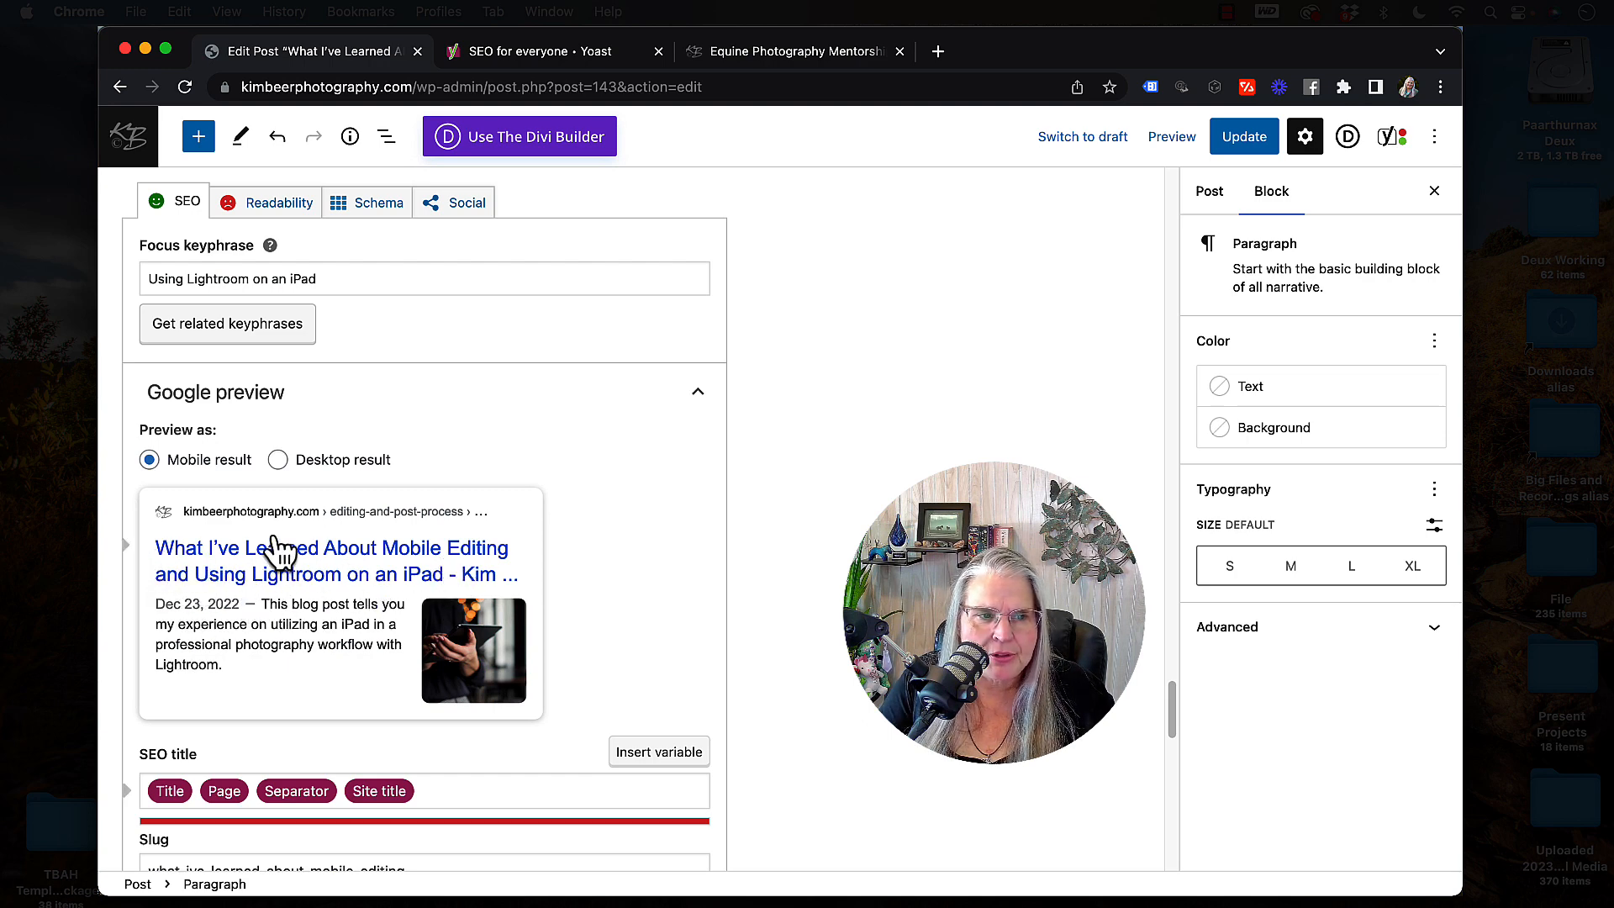
{"action": "scroll", "coordinate": [358, 728], "scroll_direction": "down", "scroll_amount": 15}
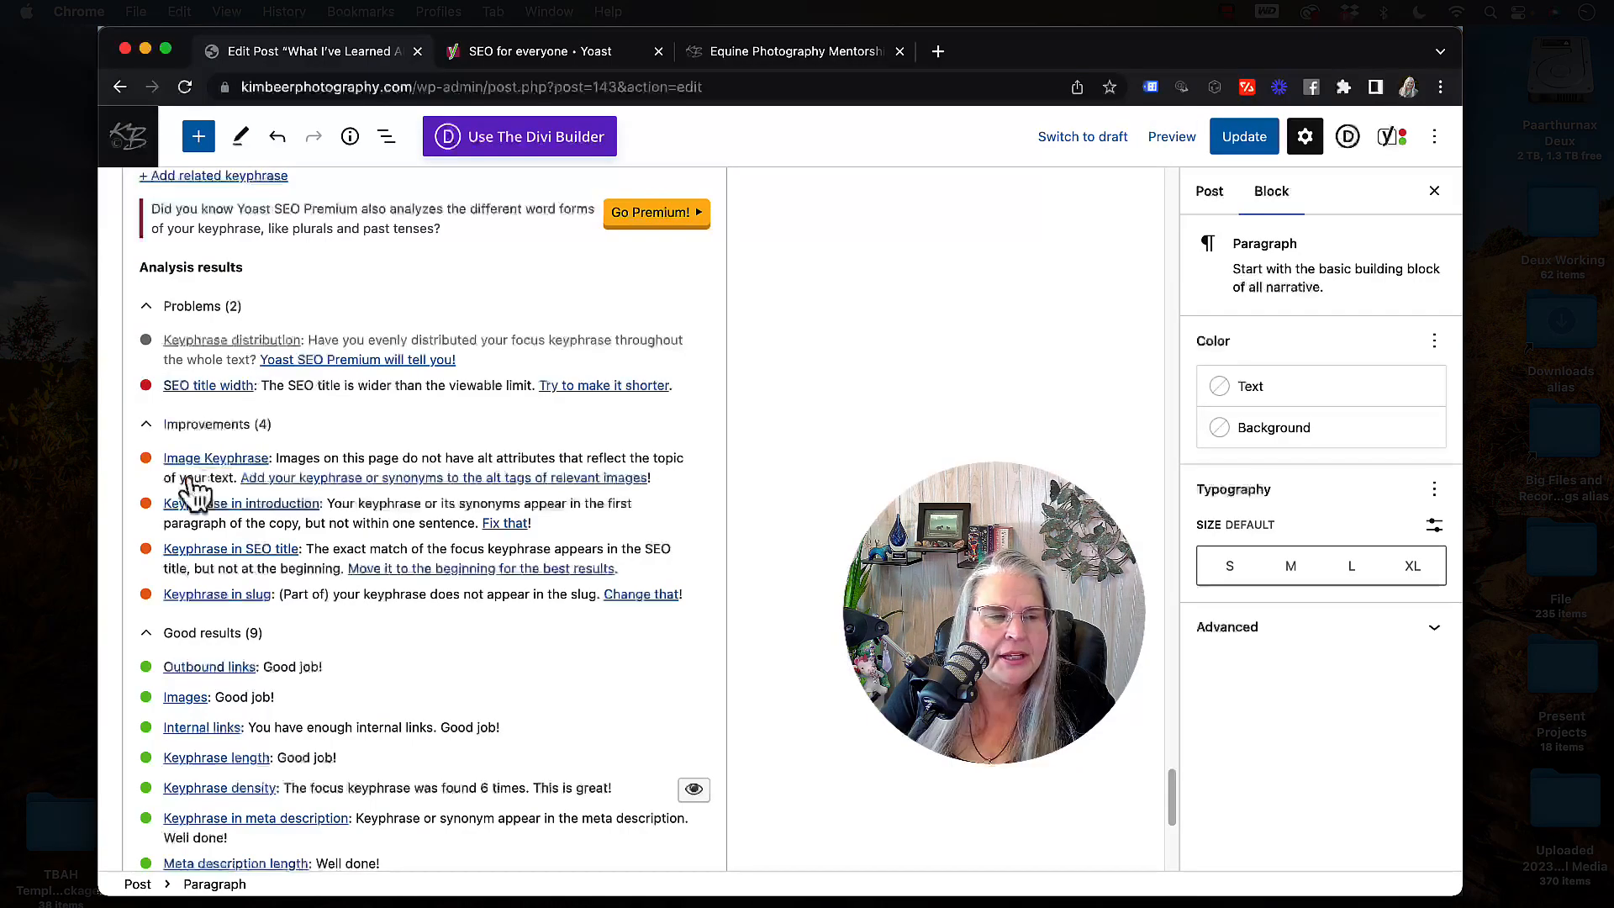
{"action": "scroll", "coordinate": [157, 437], "scroll_direction": "down", "scroll_amount": 5}
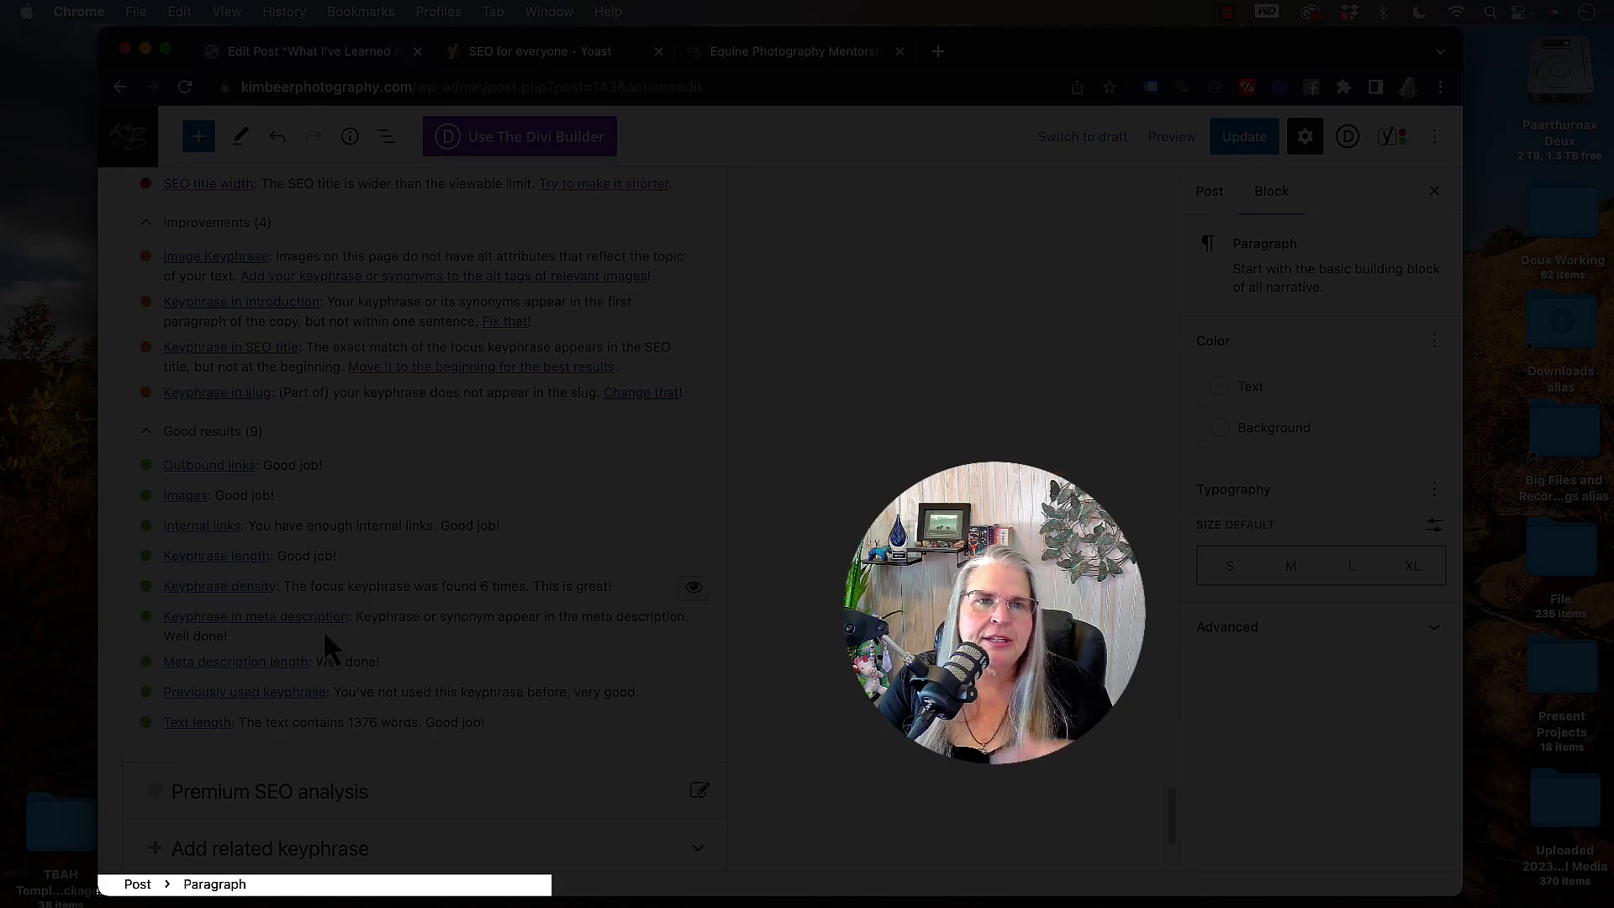
{"action": "scroll", "coordinate": [431, 649], "scroll_direction": "up", "scroll_amount": 10}
{"action": "scroll", "coordinate": [432, 658], "scroll_direction": "down", "scroll_amount": 10}
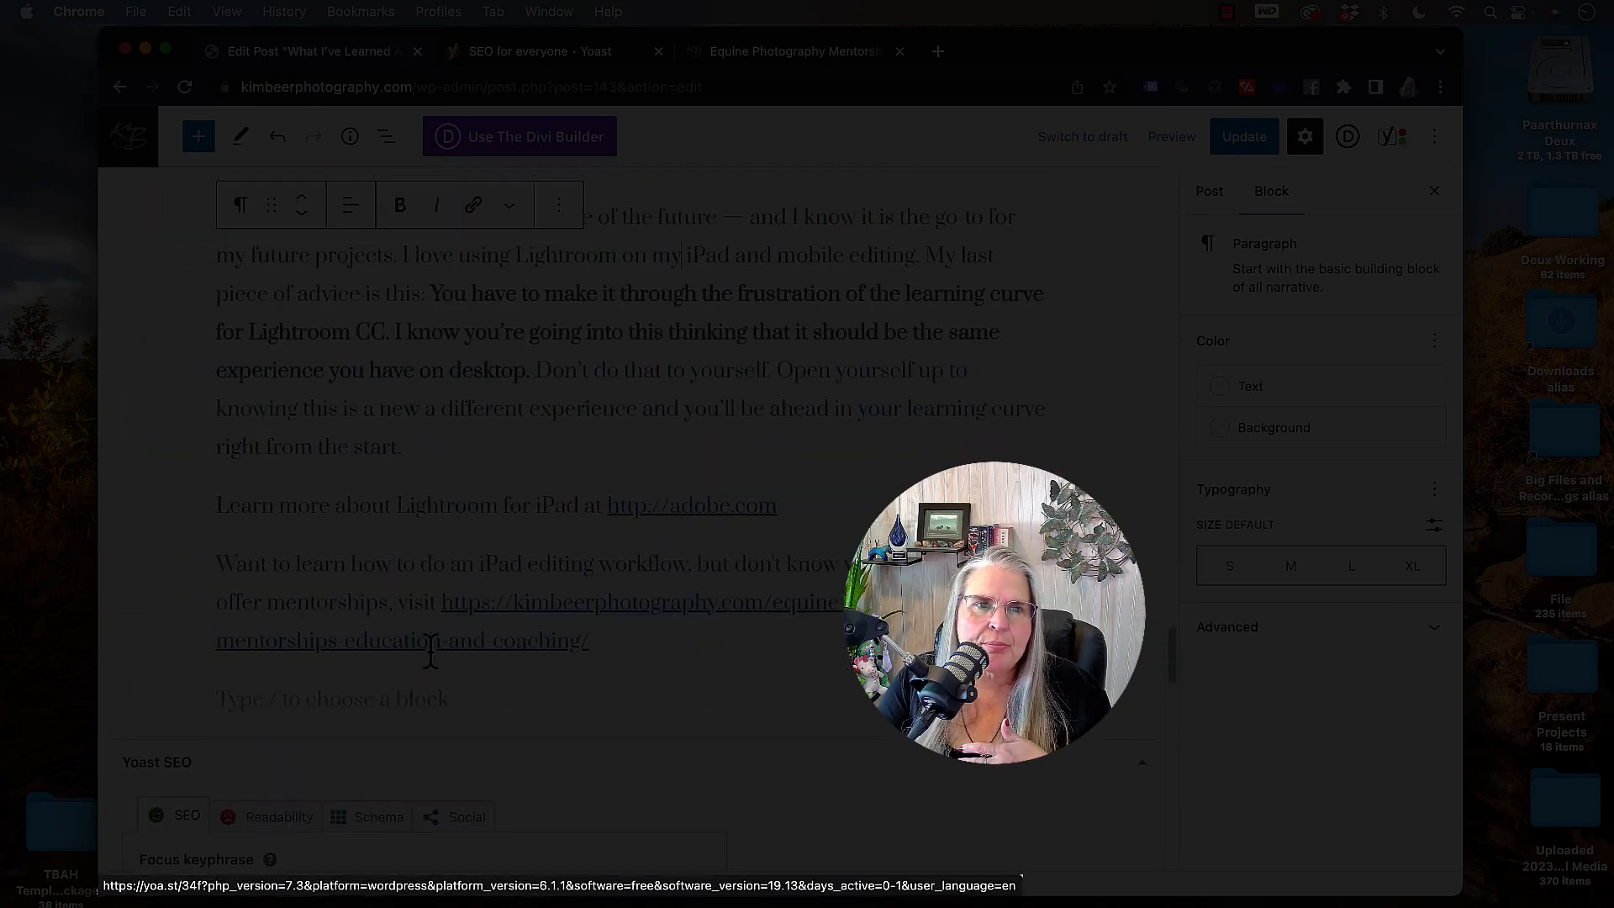
{"action": "scroll", "coordinate": [430, 673], "scroll_direction": "down", "scroll_amount": 4}
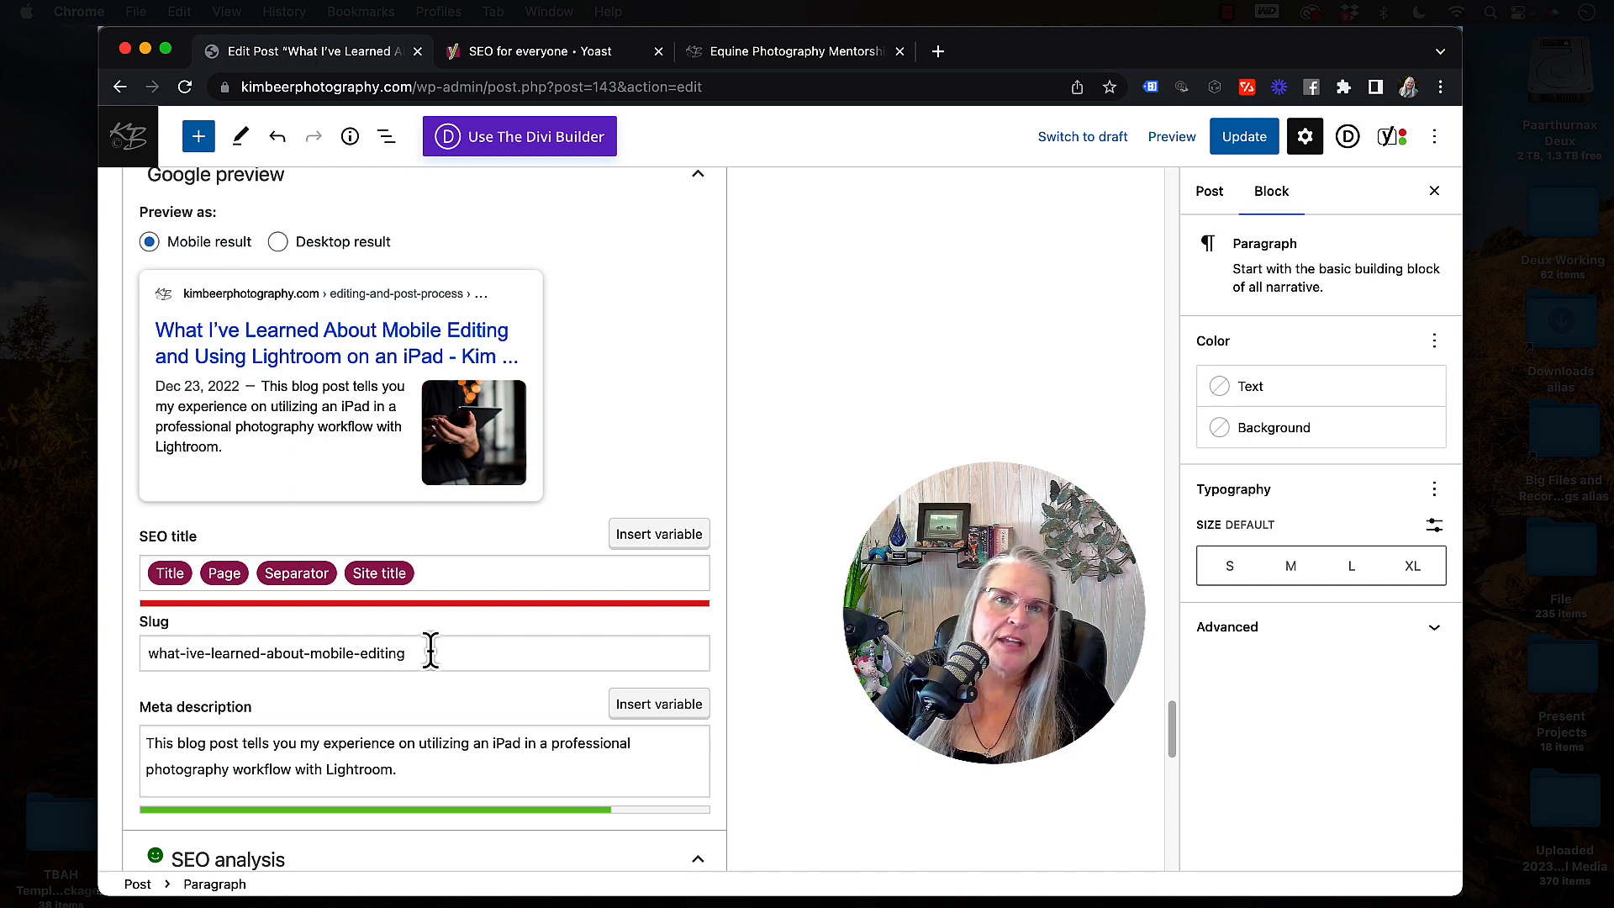
{"action": "left_click", "coordinate": [1234, 145]}
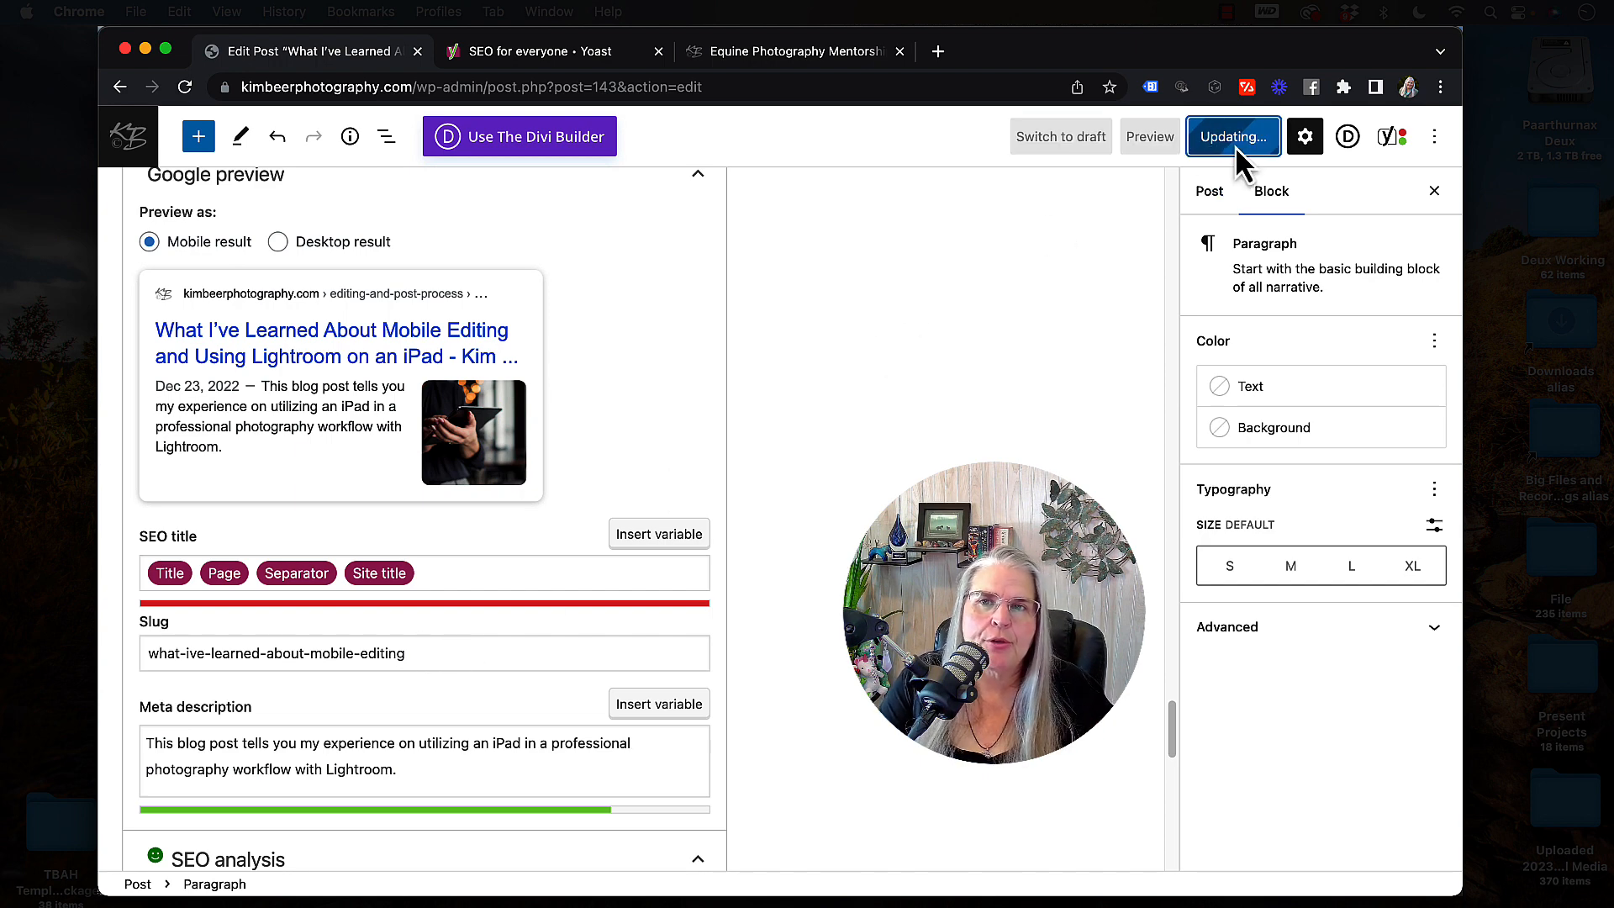